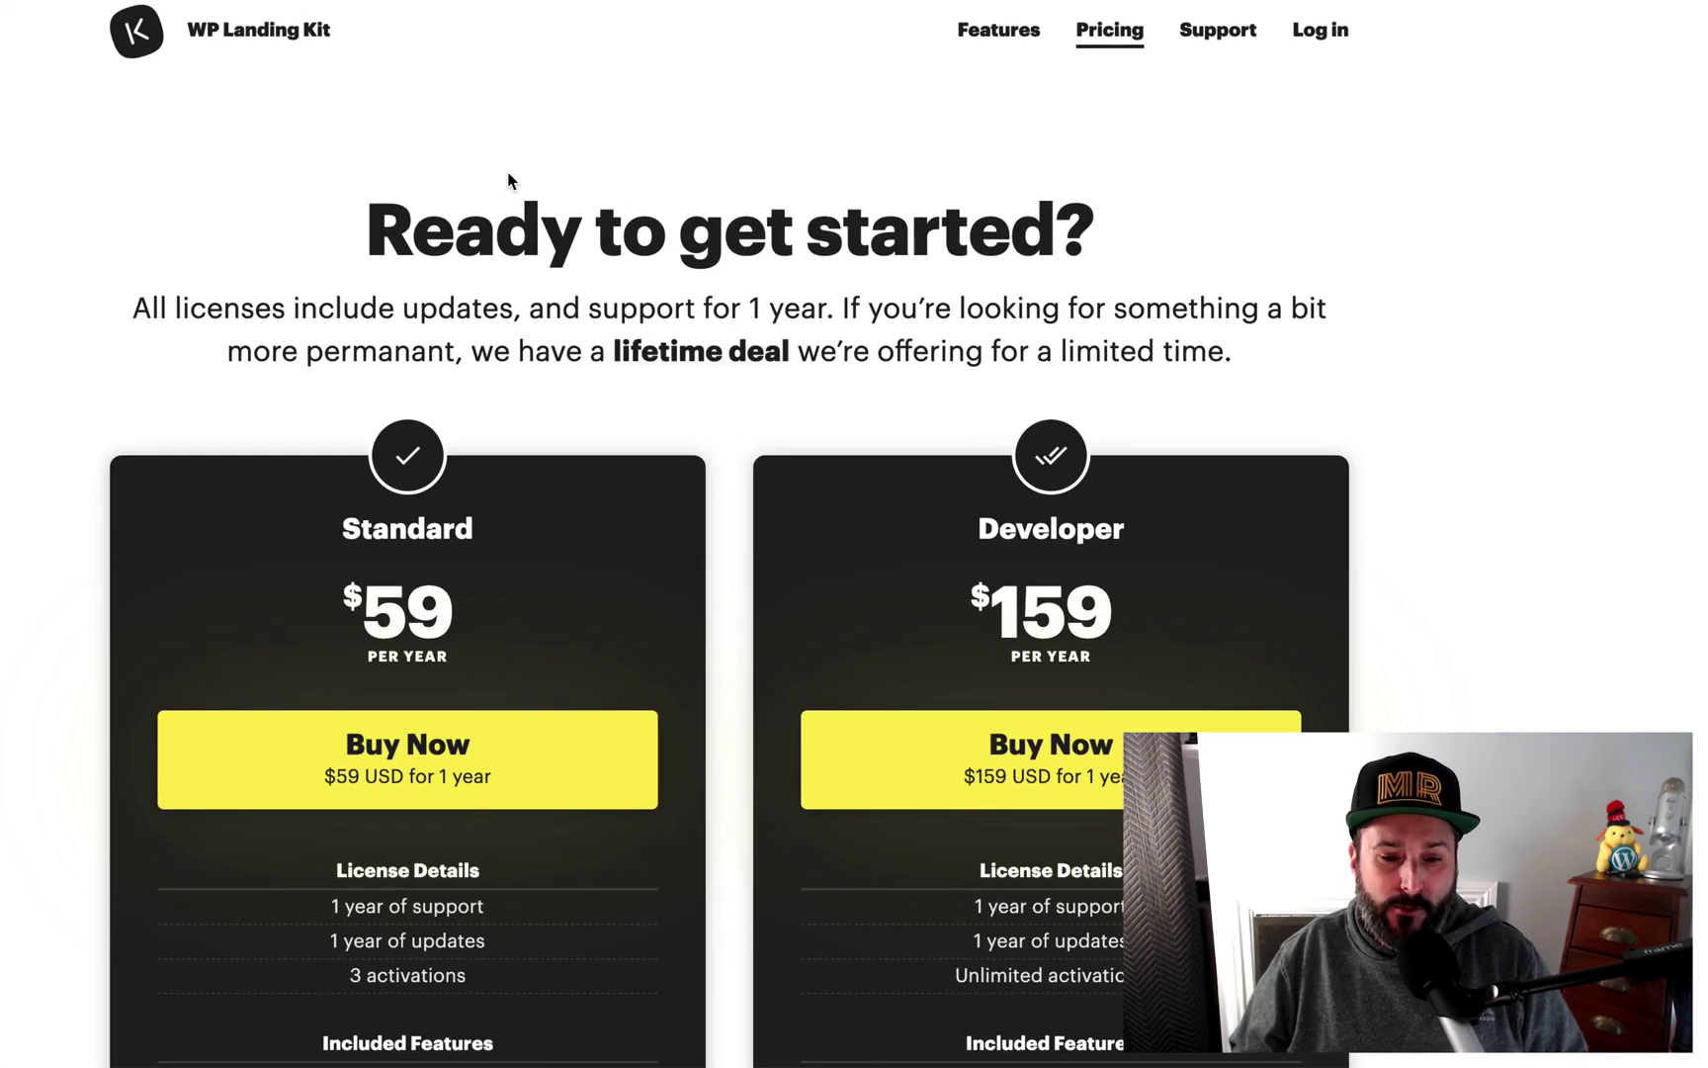
pyautogui.scroll(-4, 507, 179)
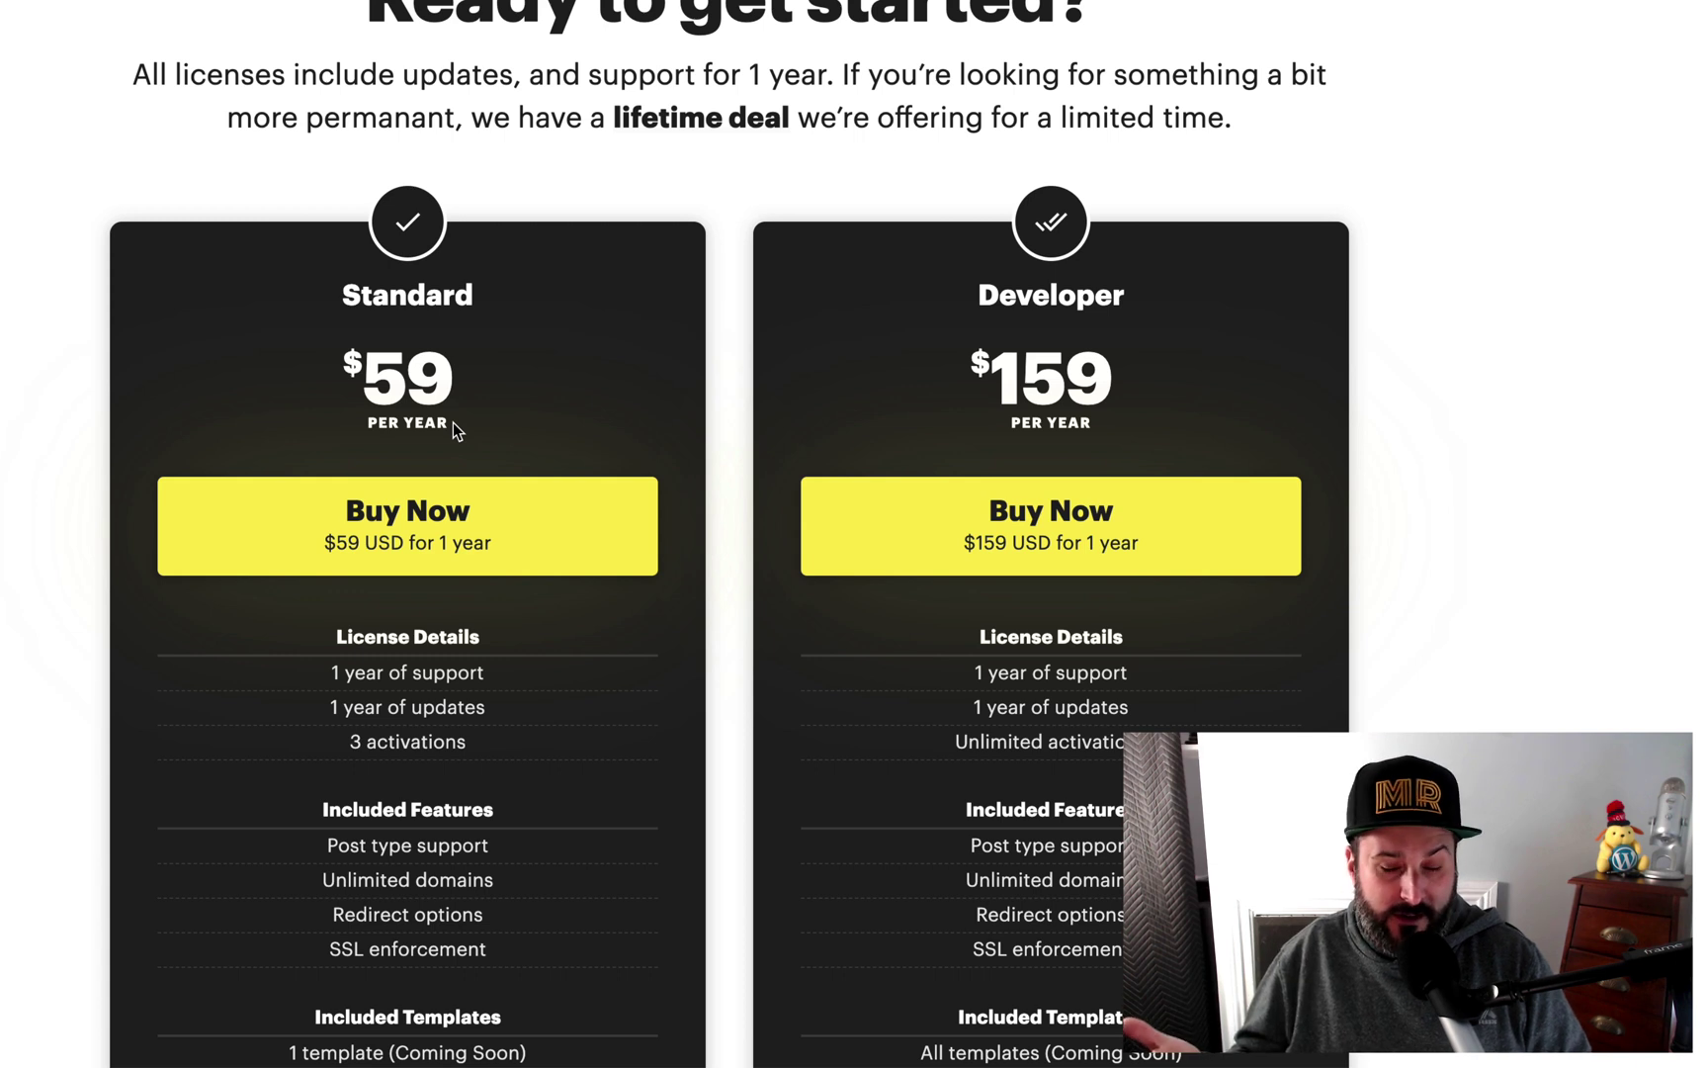
pyautogui.scroll(-2, 453, 422)
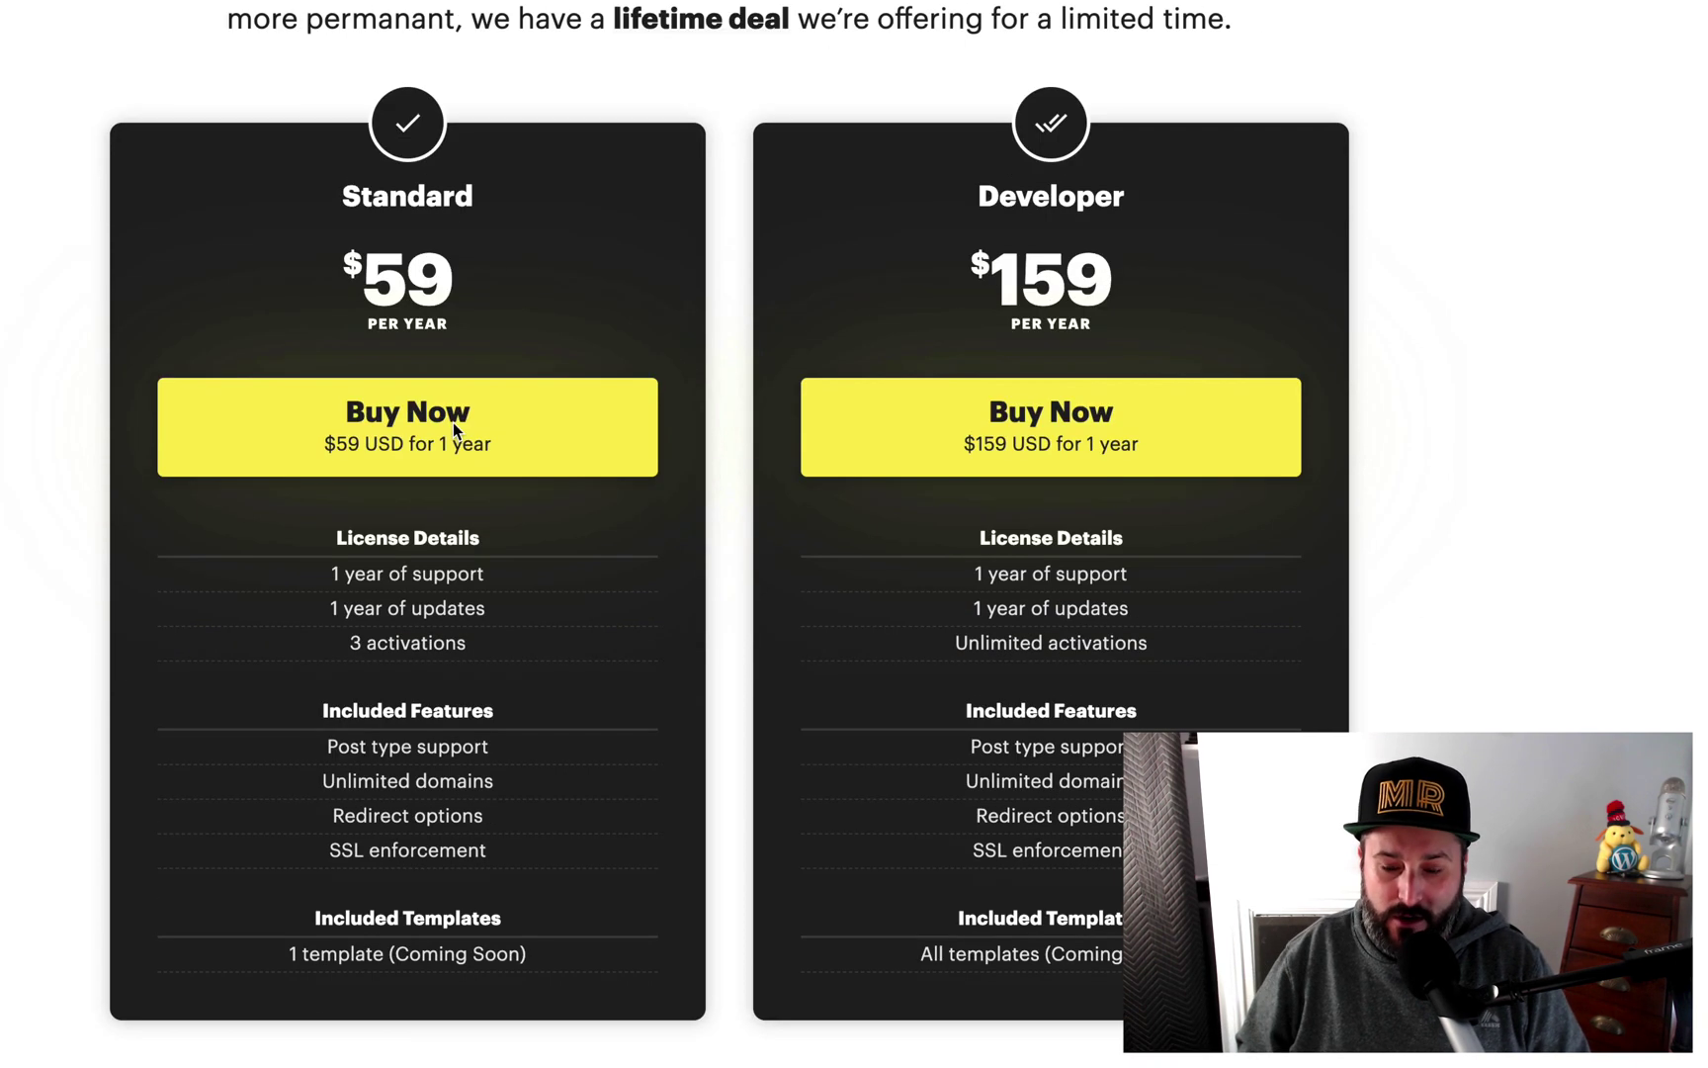
pyautogui.scroll(-1, 750, 599)
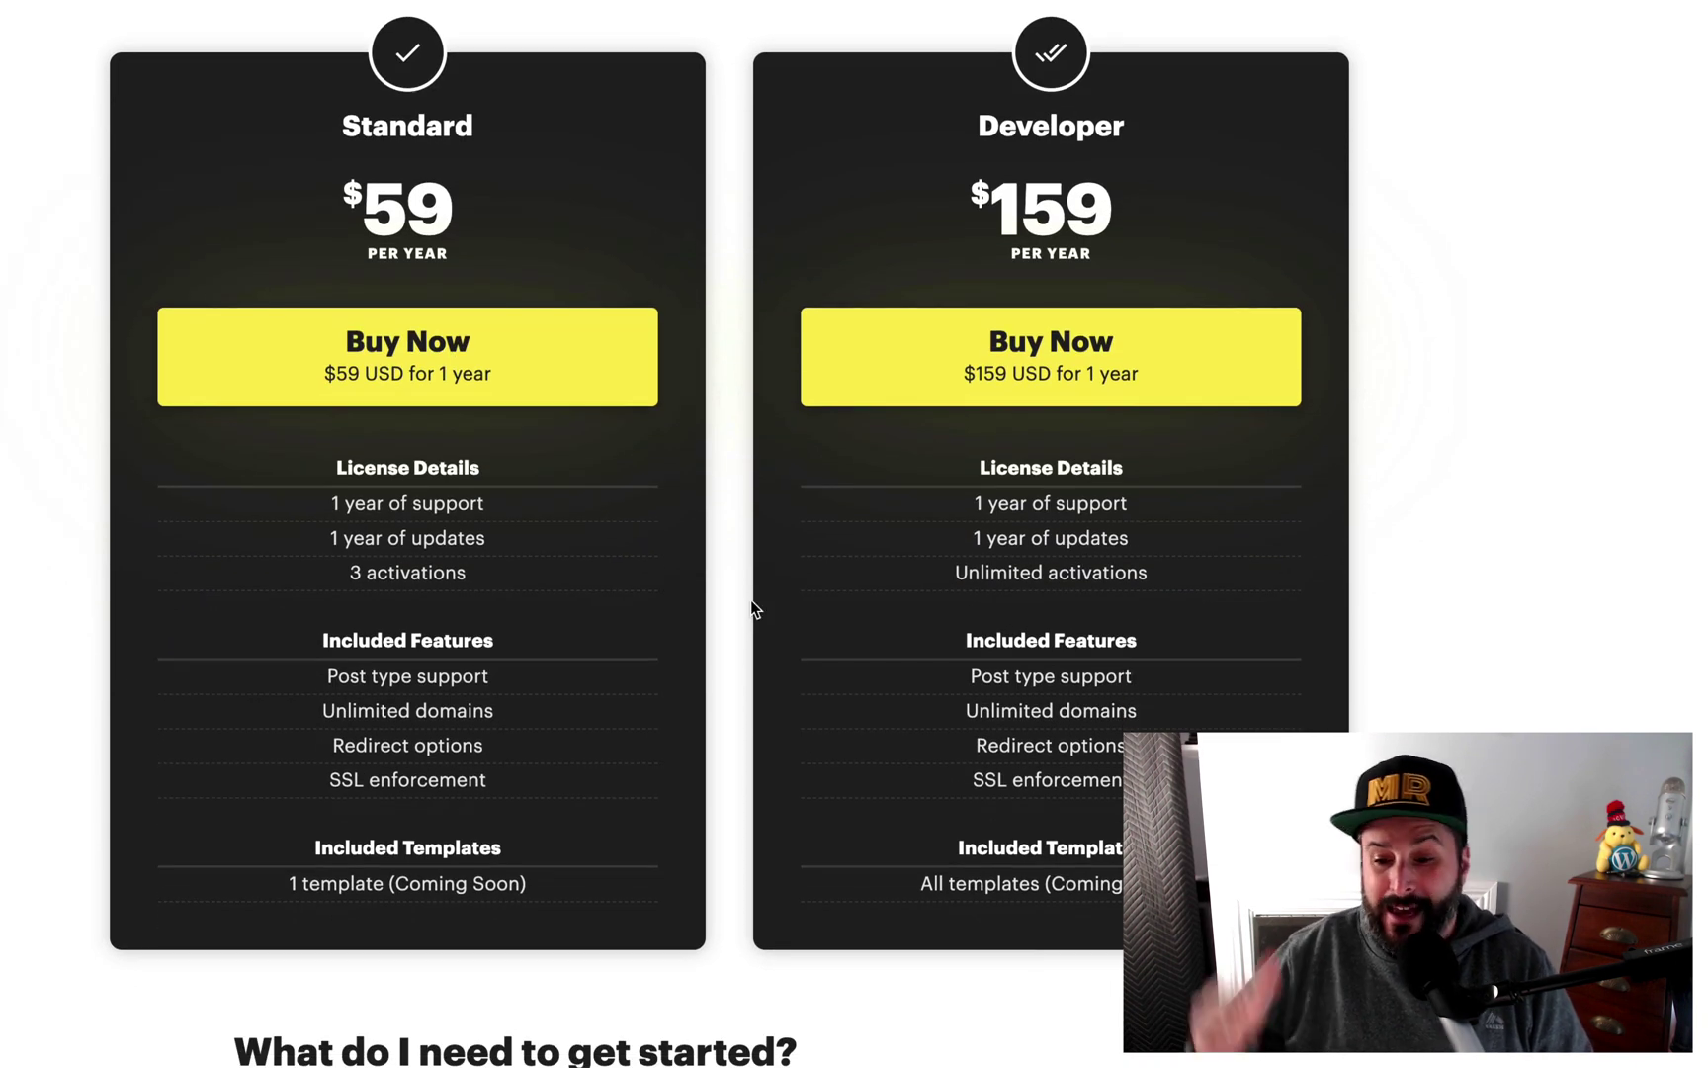
pyautogui.scroll(3, 744, 585)
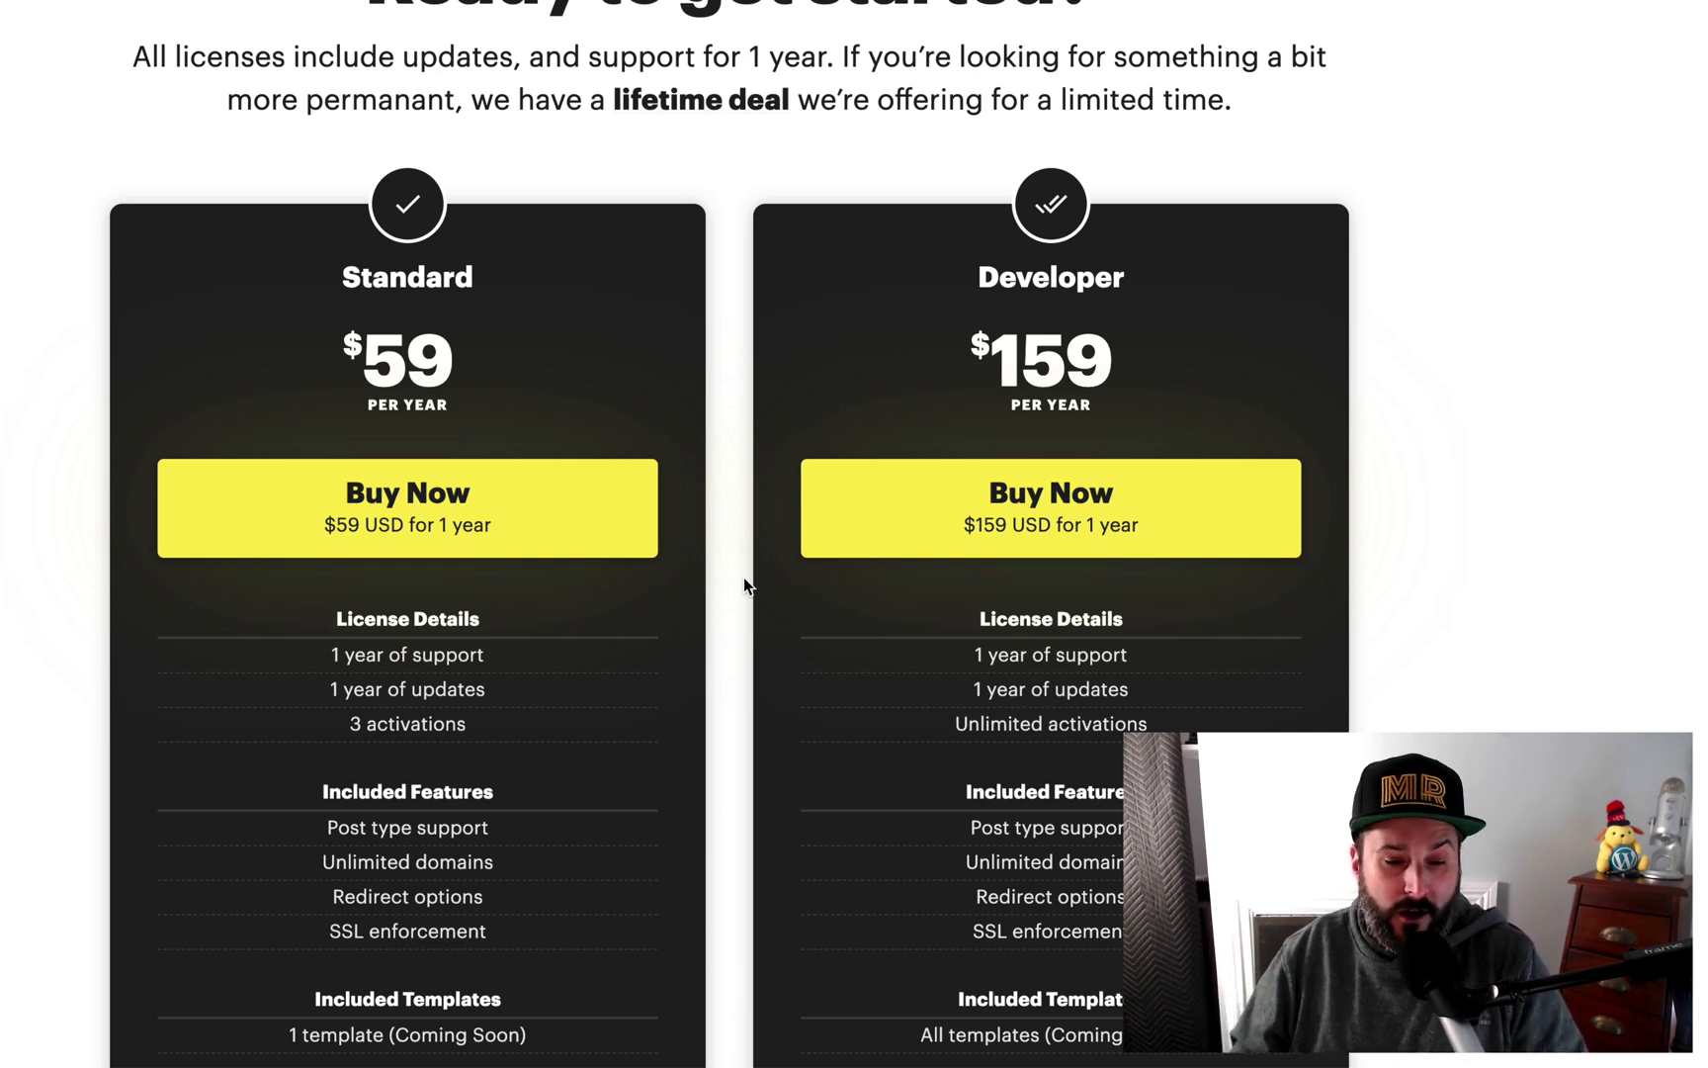
pyautogui.scroll(5, 784, 508)
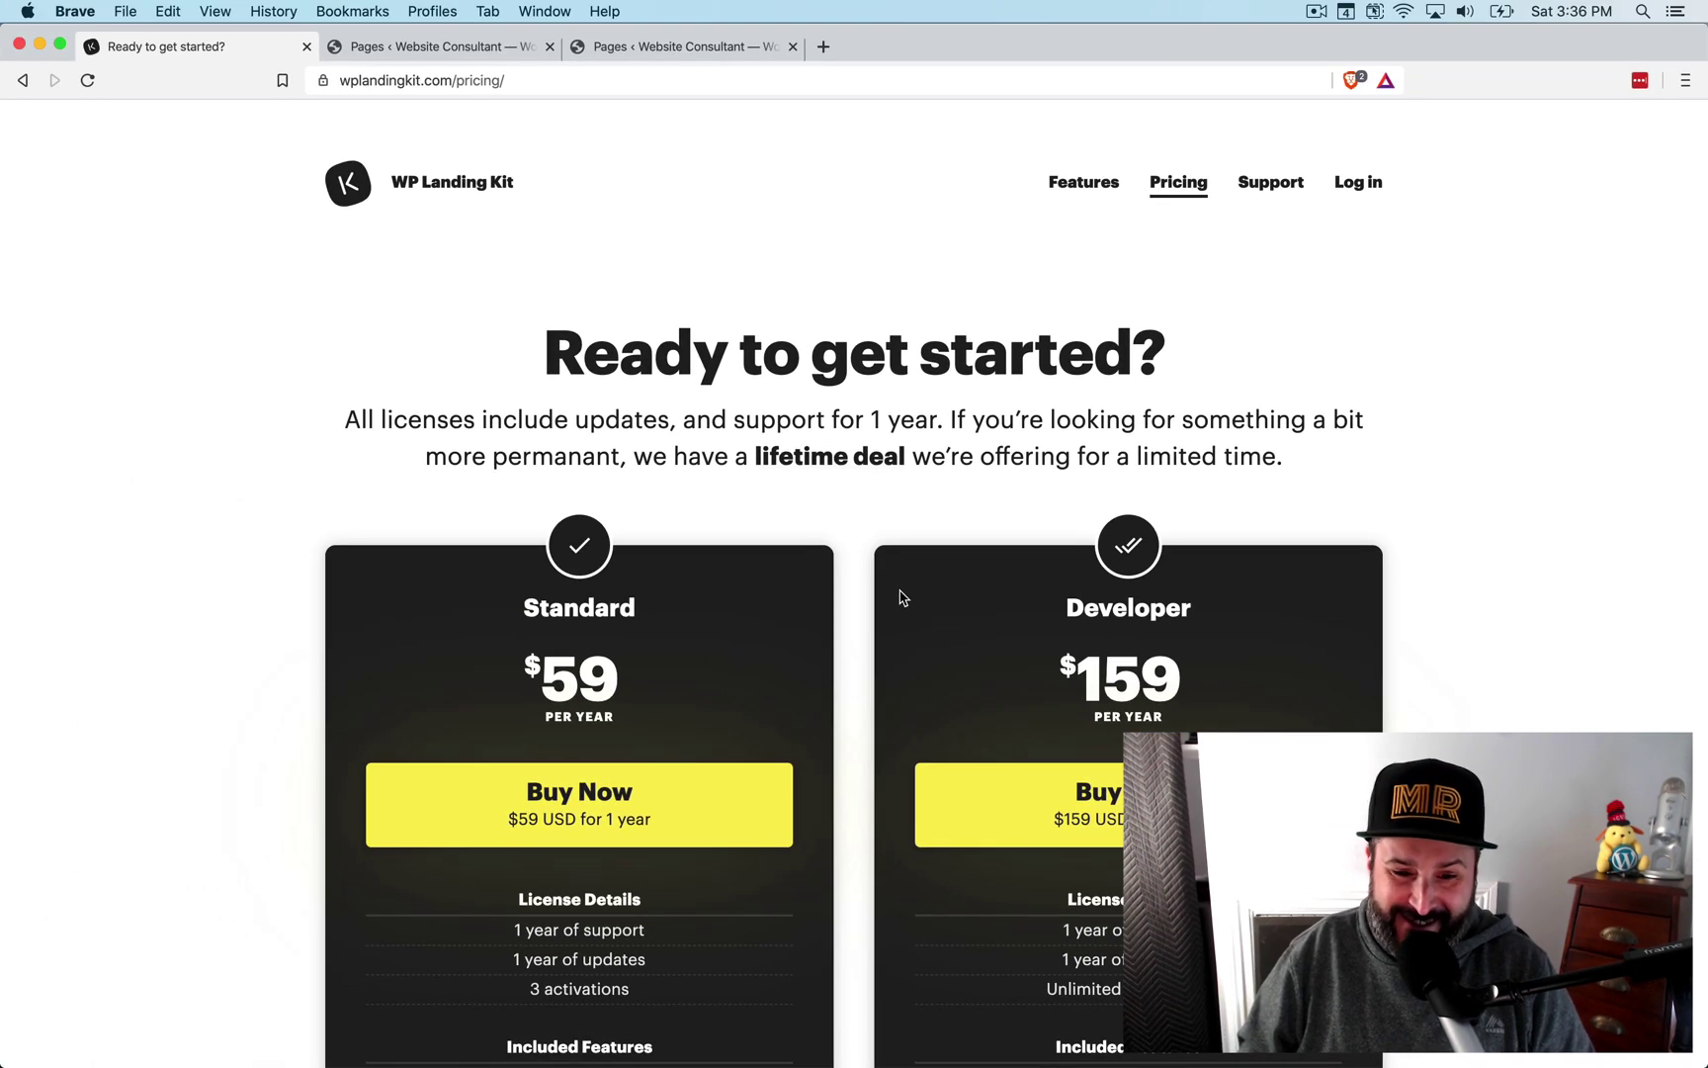
# Step: Read through the WP Landing Kit getting-started docs under Support, then return to the WordPress Pages list
pyautogui.click(1263, 182)
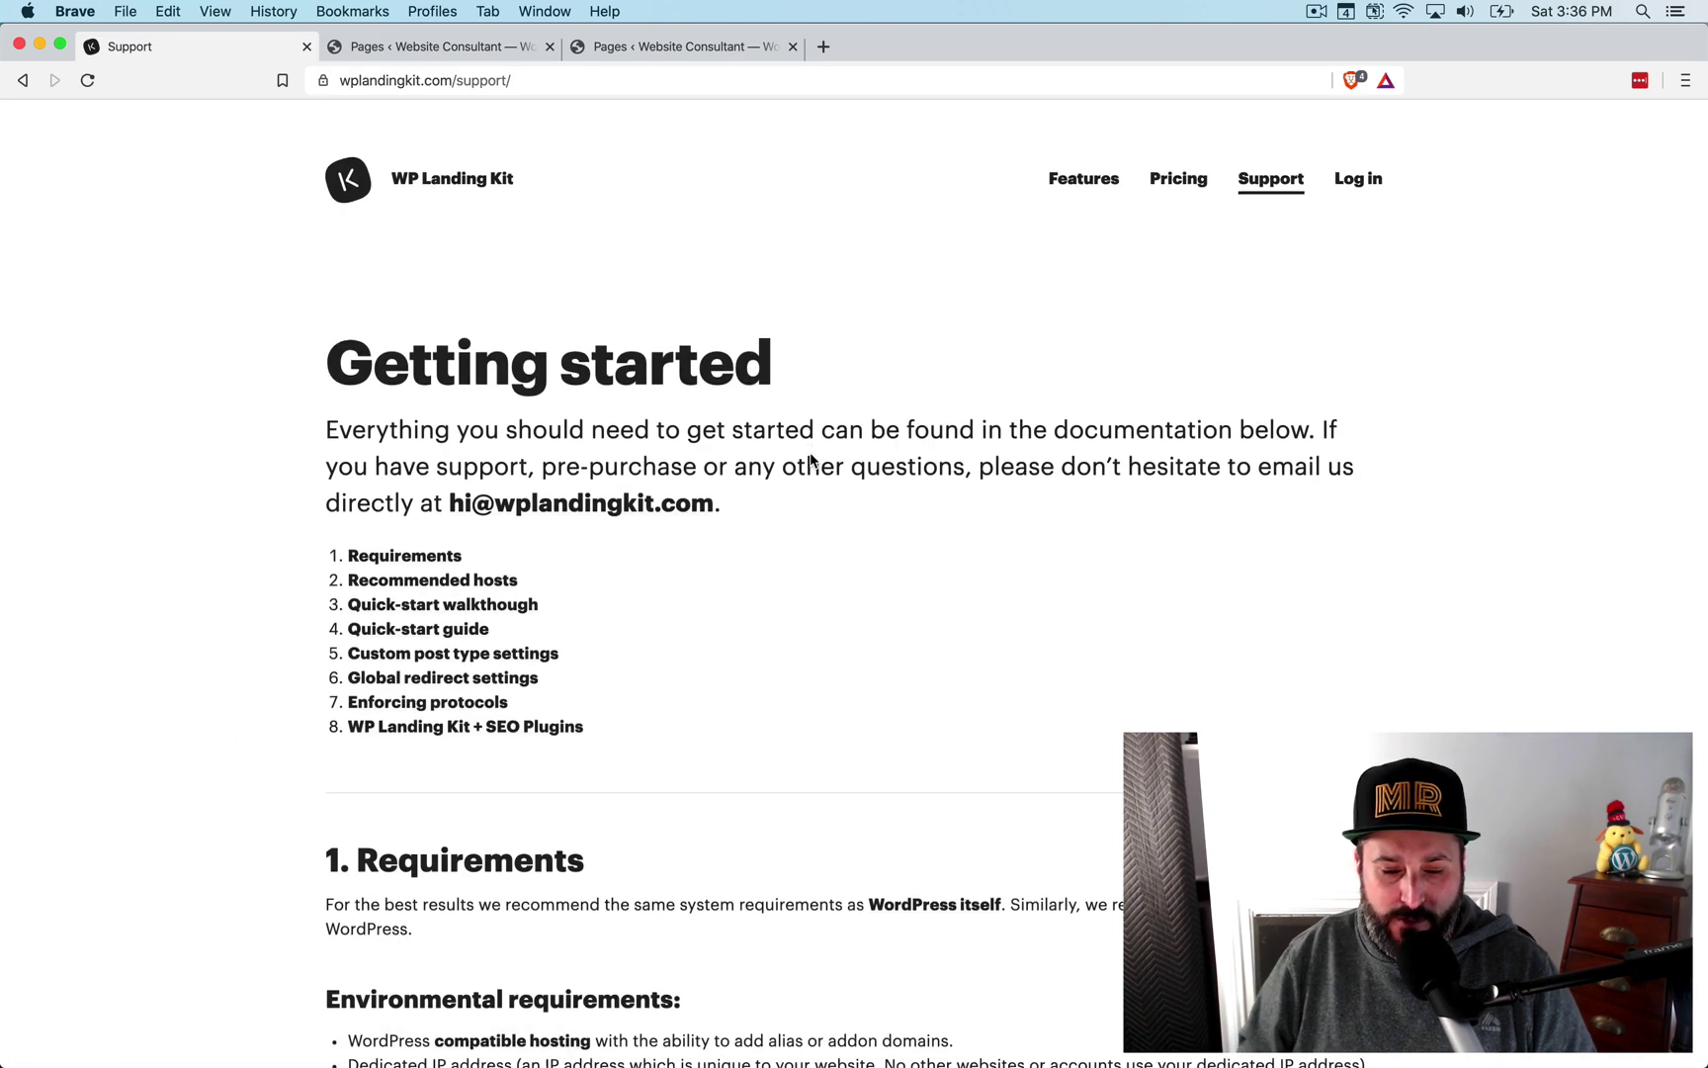
pyautogui.scroll(-10, 811, 460)
pyautogui.scroll(-5, 810, 459)
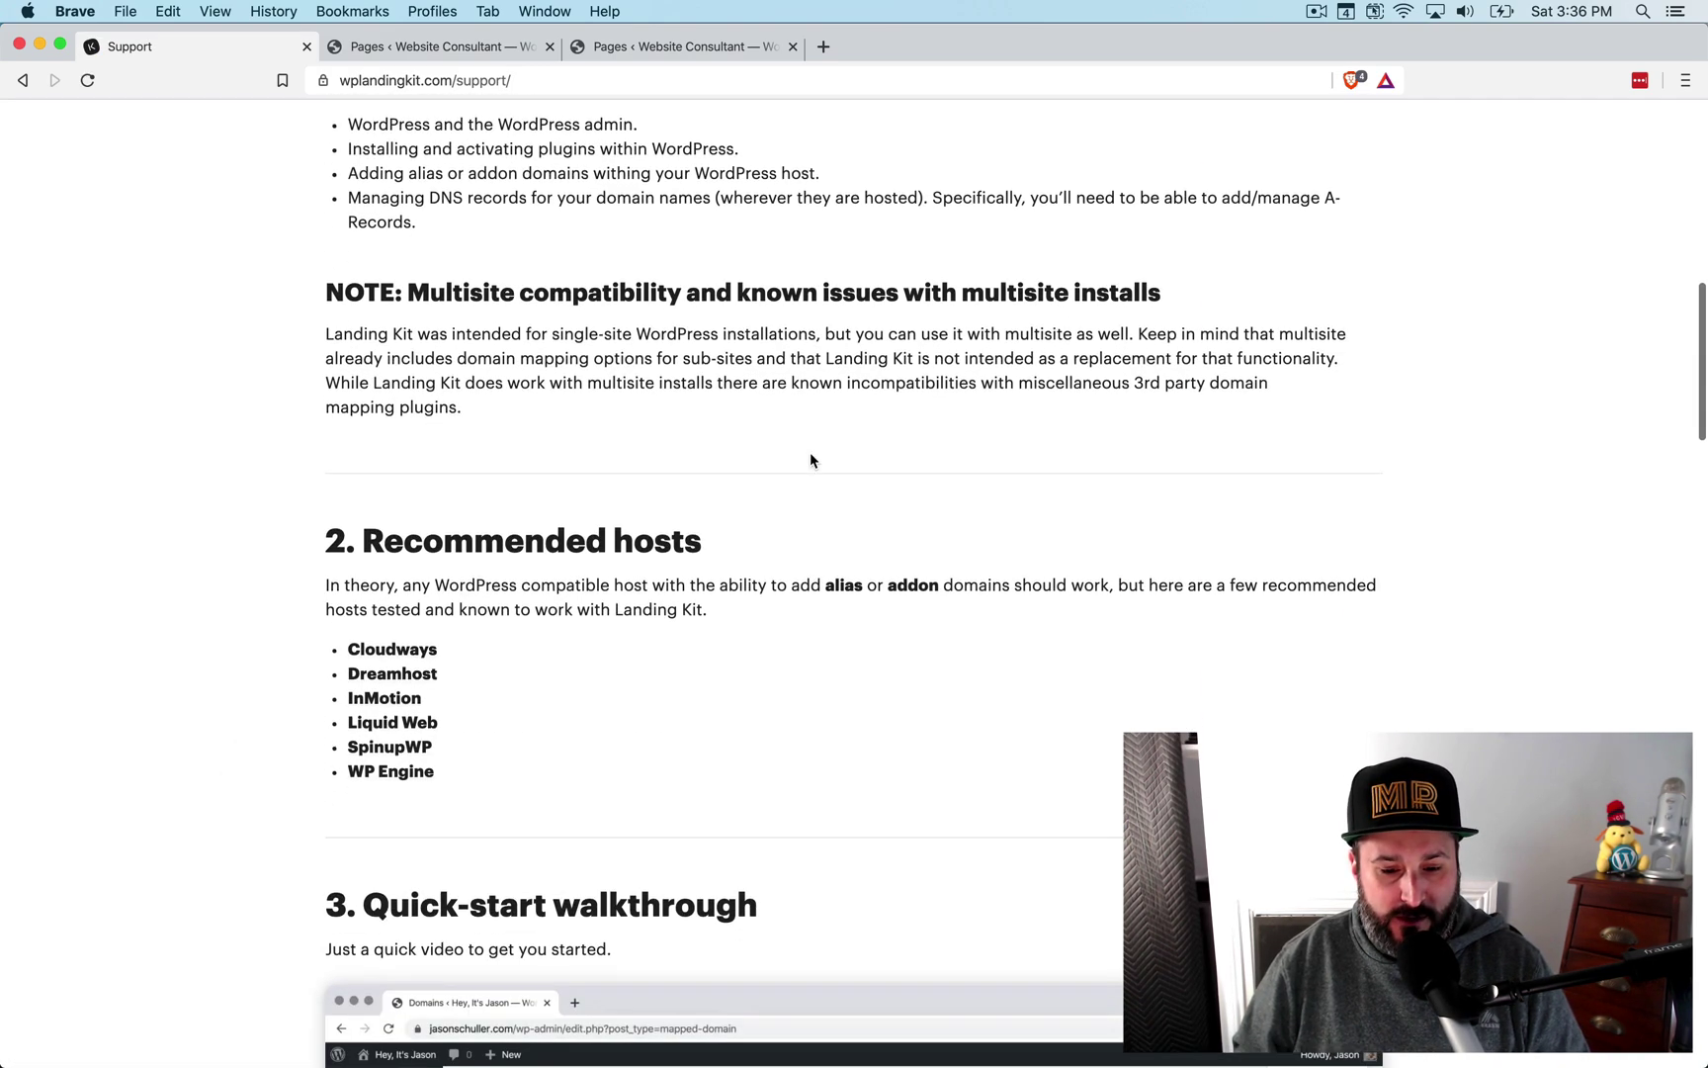
pyautogui.scroll(-20, 811, 460)
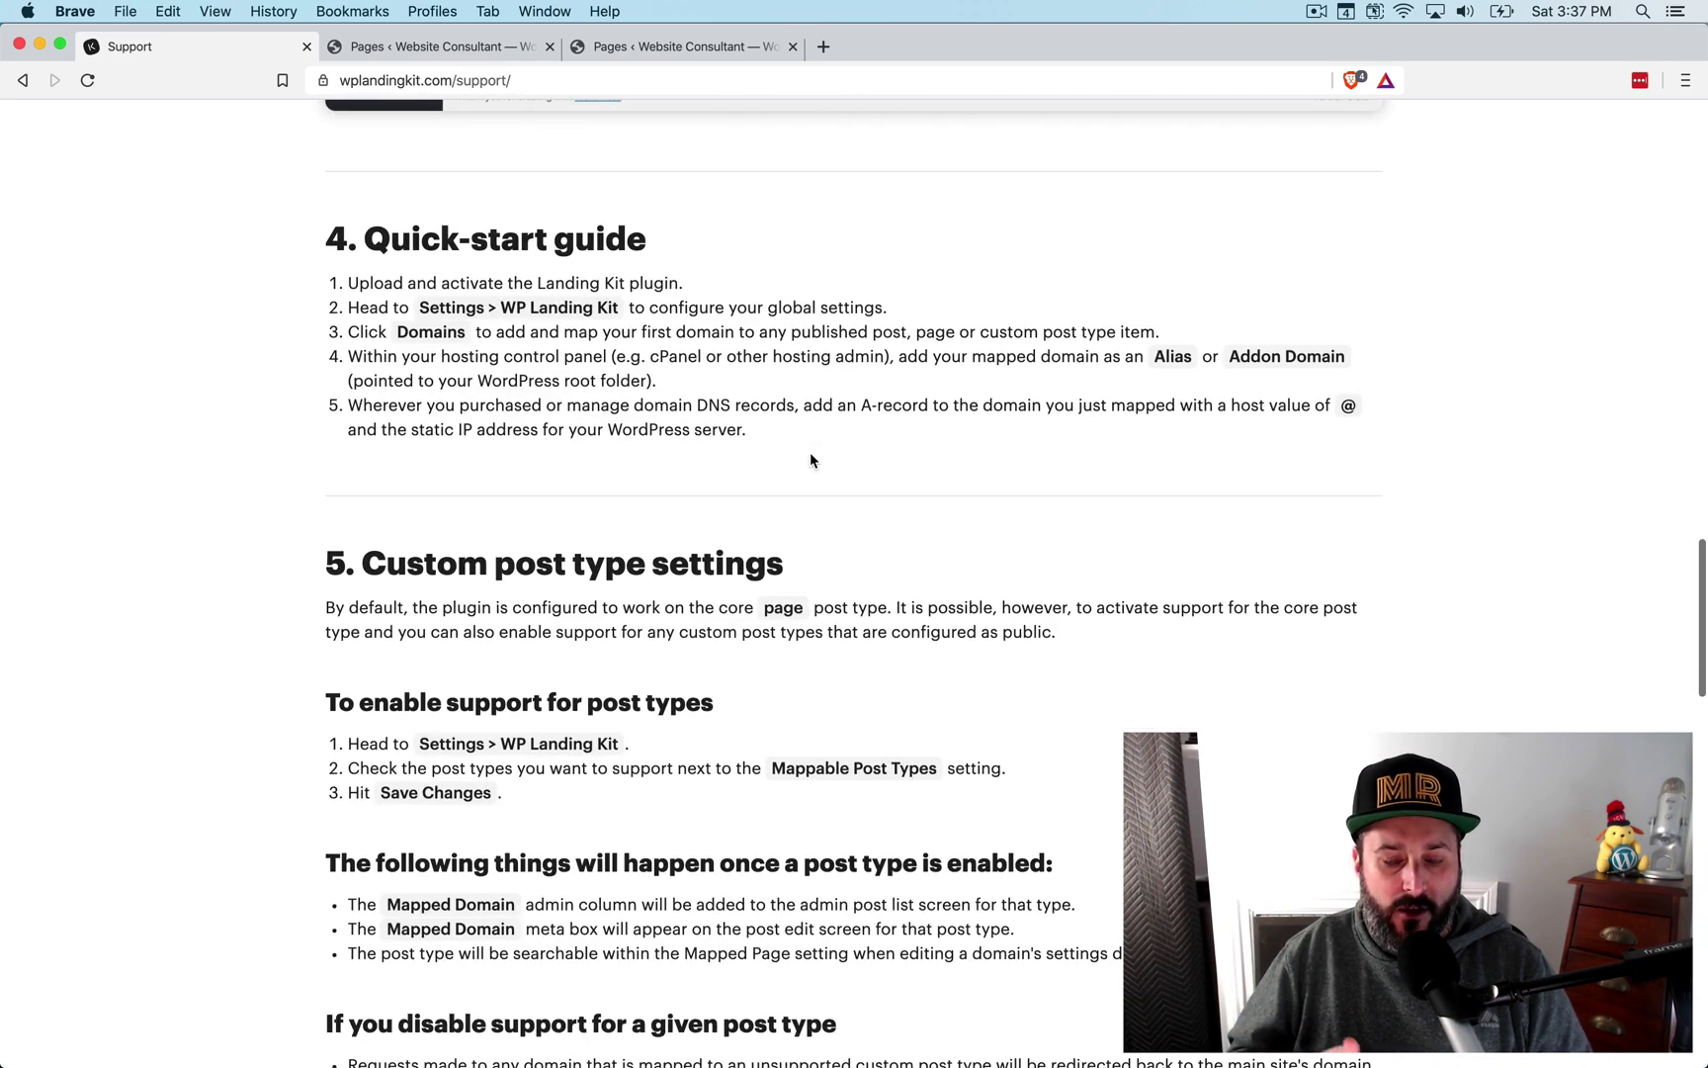
pyautogui.scroll(5, 810, 460)
pyautogui.scroll(20, 810, 459)
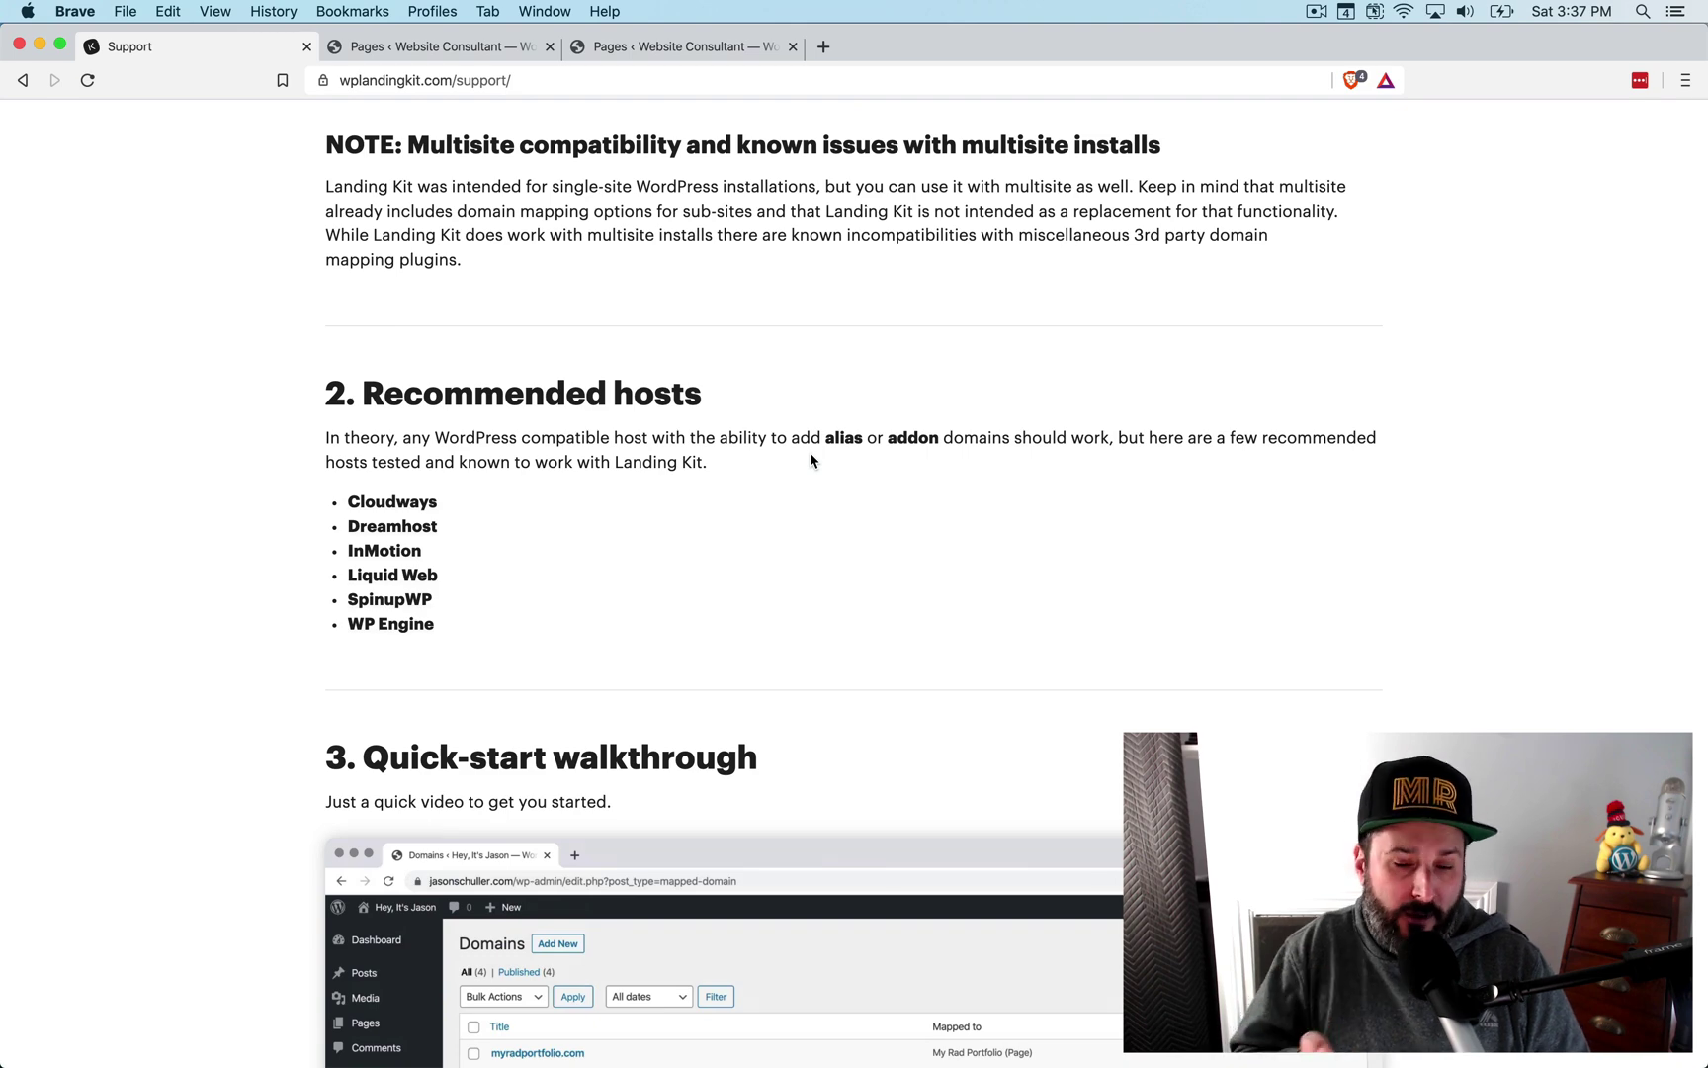
pyautogui.scroll(9, 810, 457)
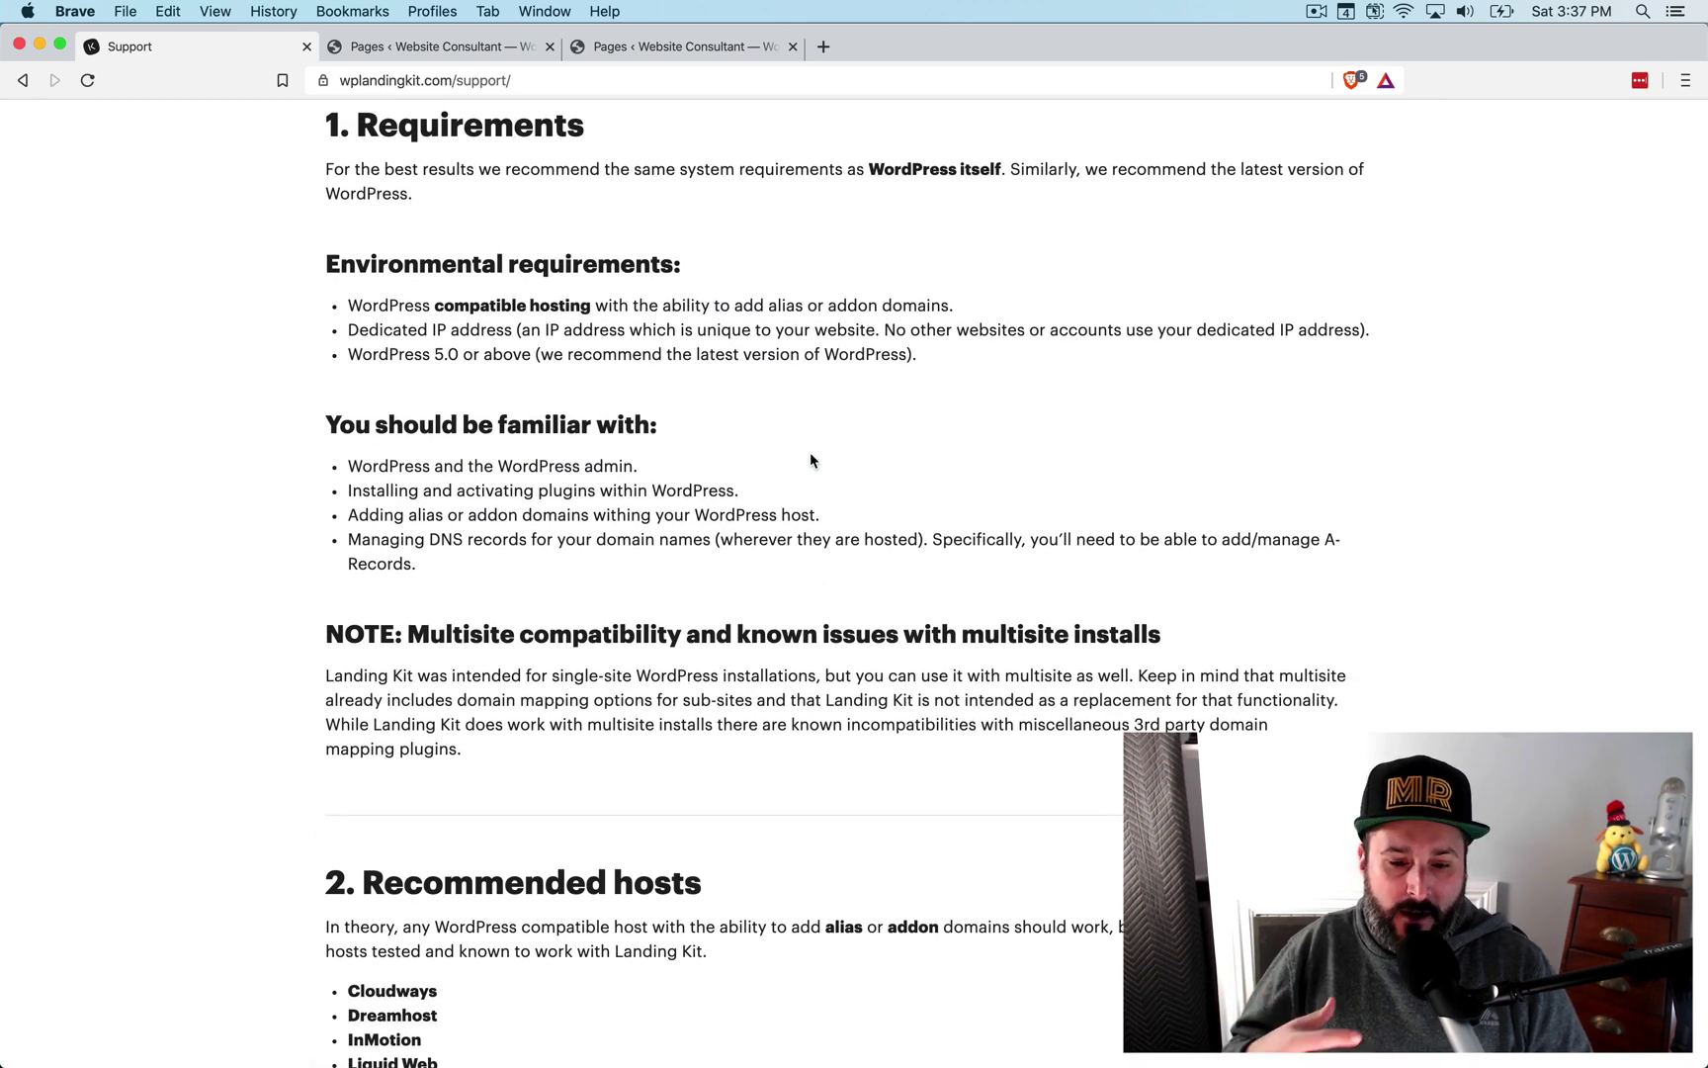
pyautogui.scroll(14, 810, 460)
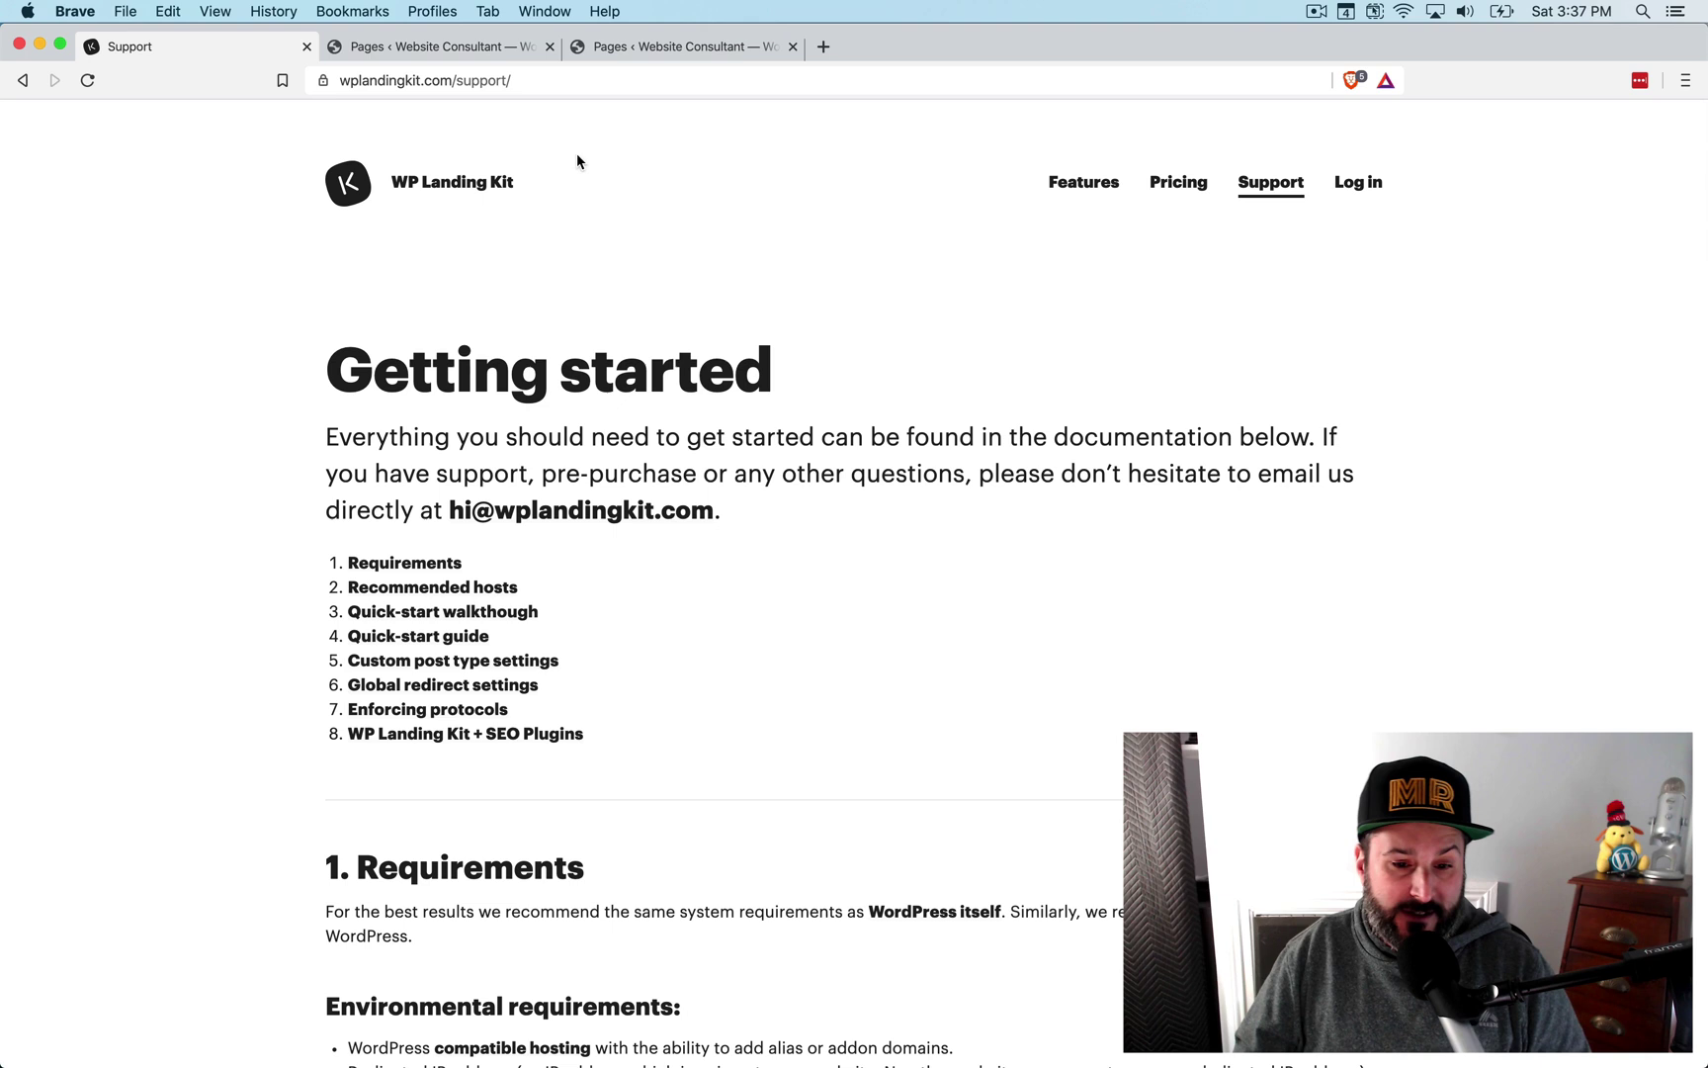
pyautogui.click(428, 43)
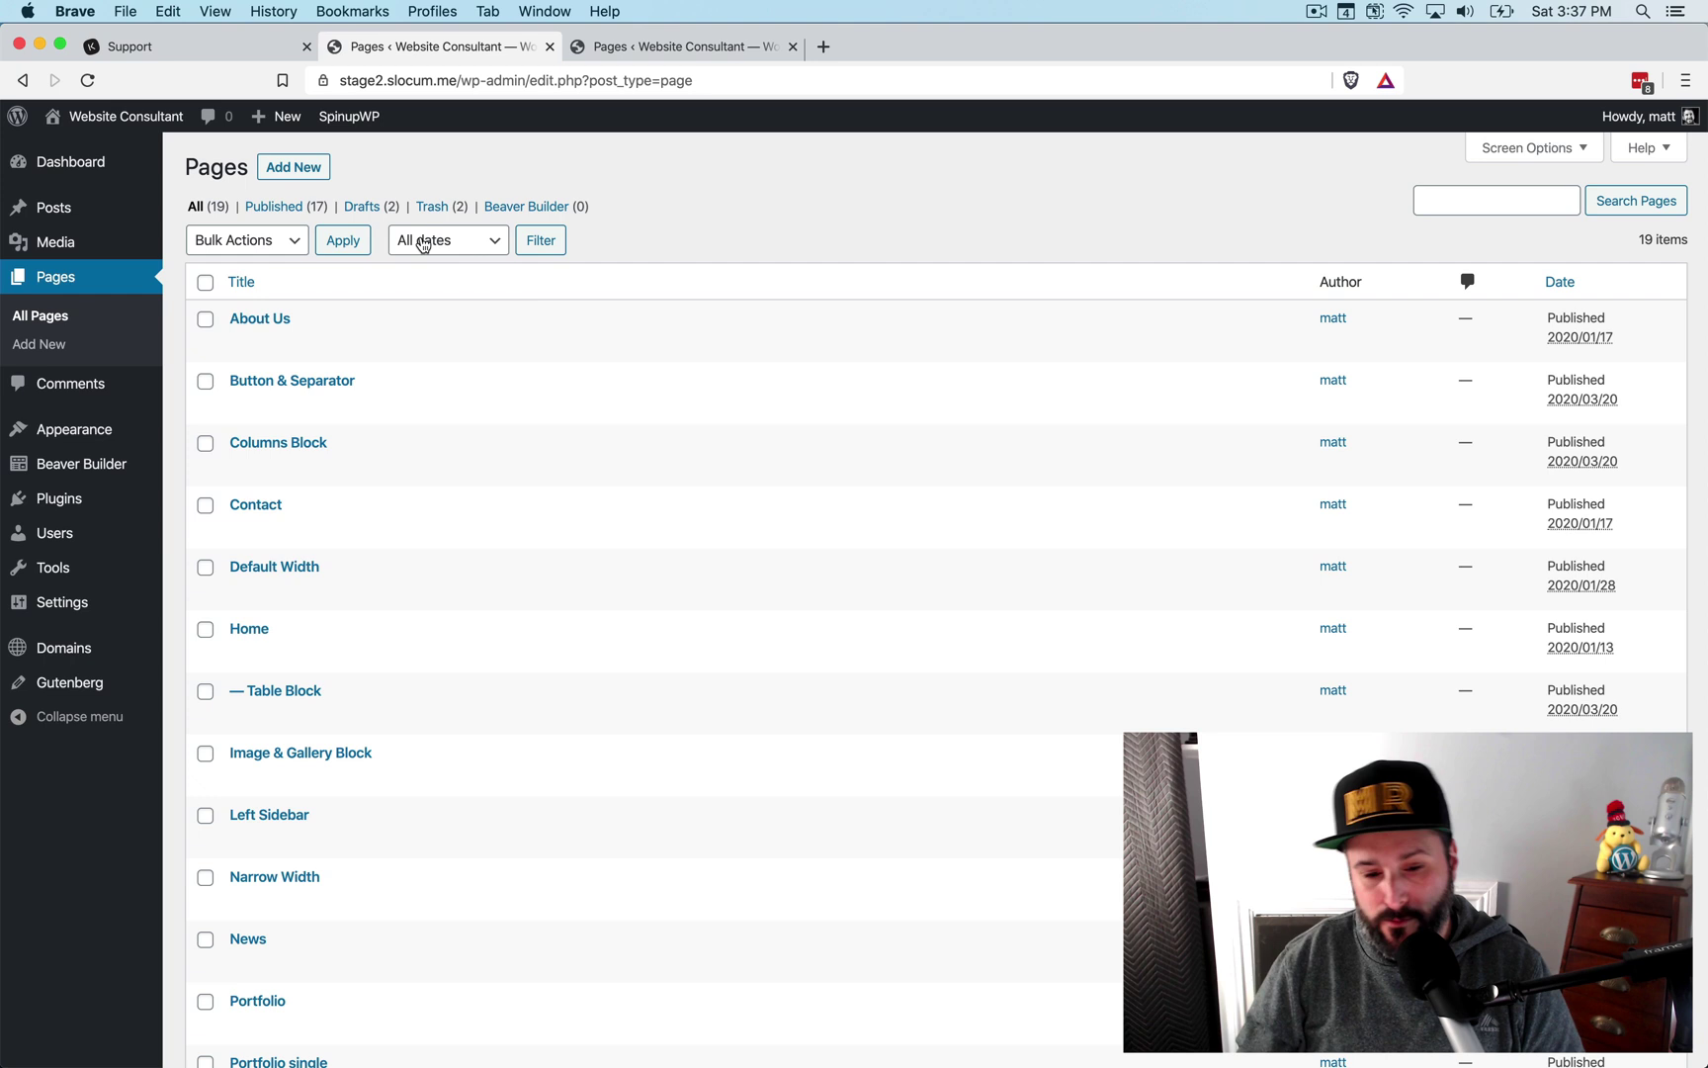
# Step: Start a new page titled '10 Minute Pod Home Page'
pyautogui.click(301, 175)
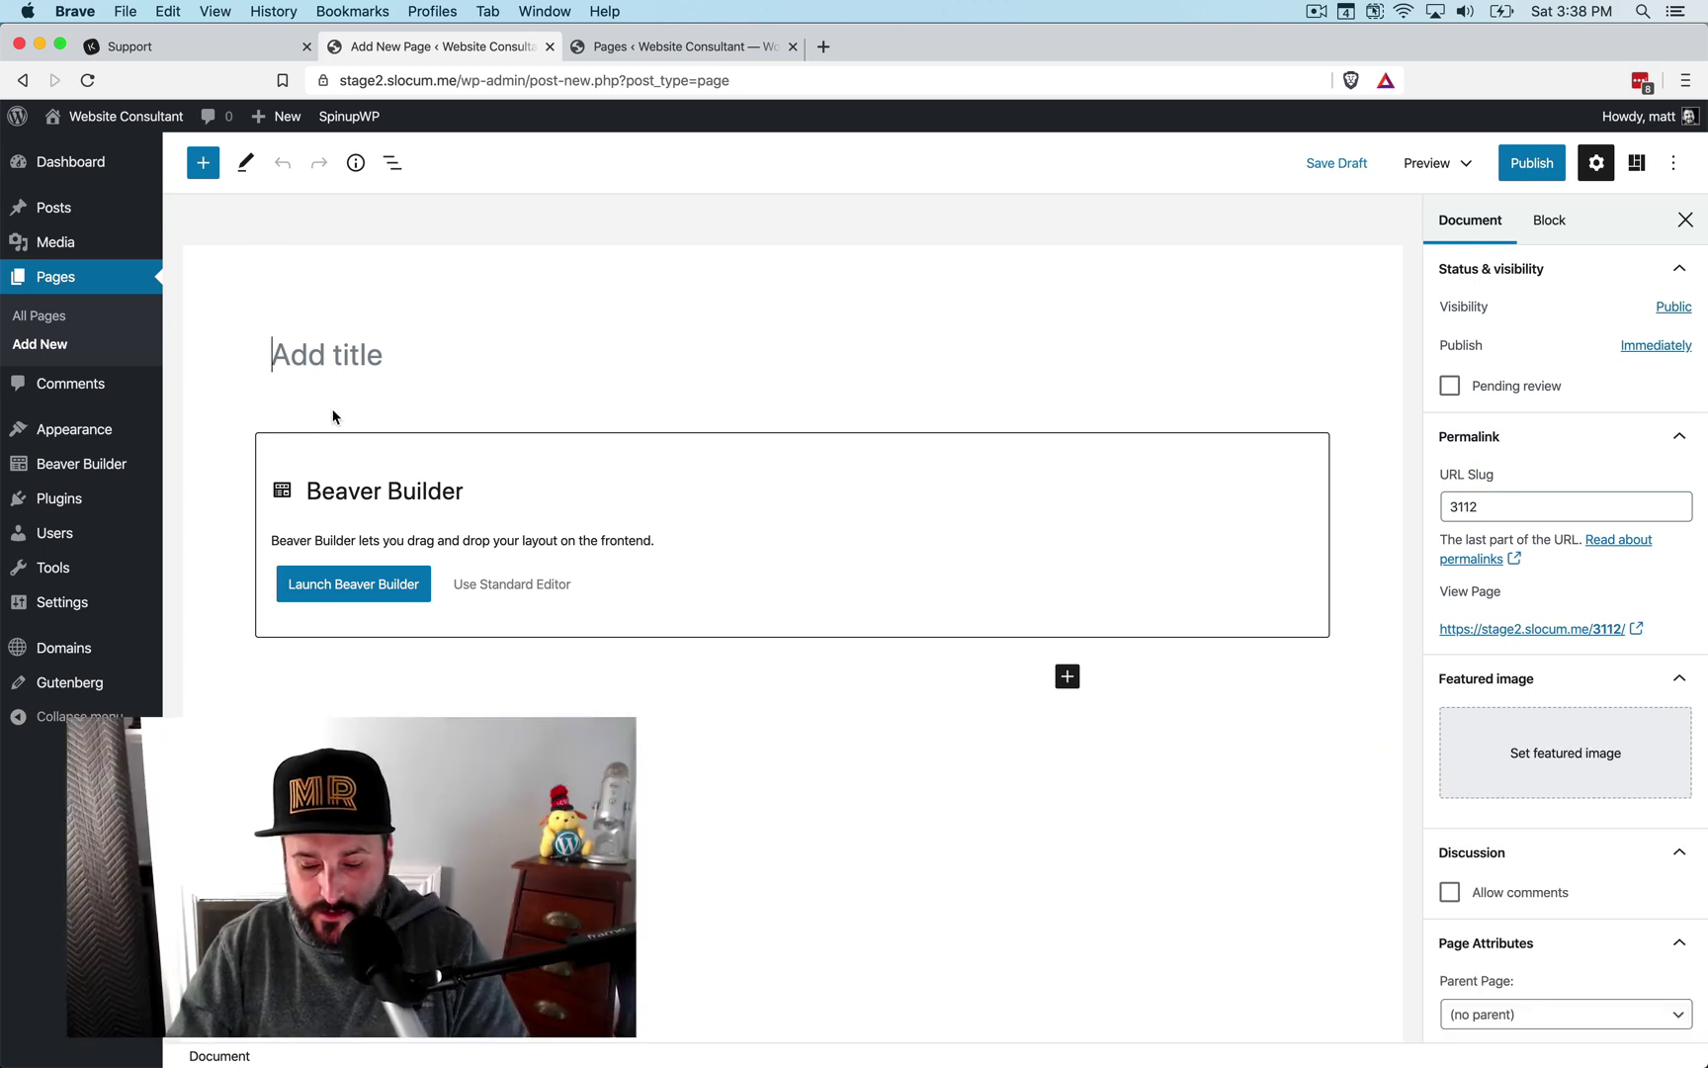
pyautogui.write('!0')
pyautogui.press('BackSpace')
pyautogui.press('BackSpace')
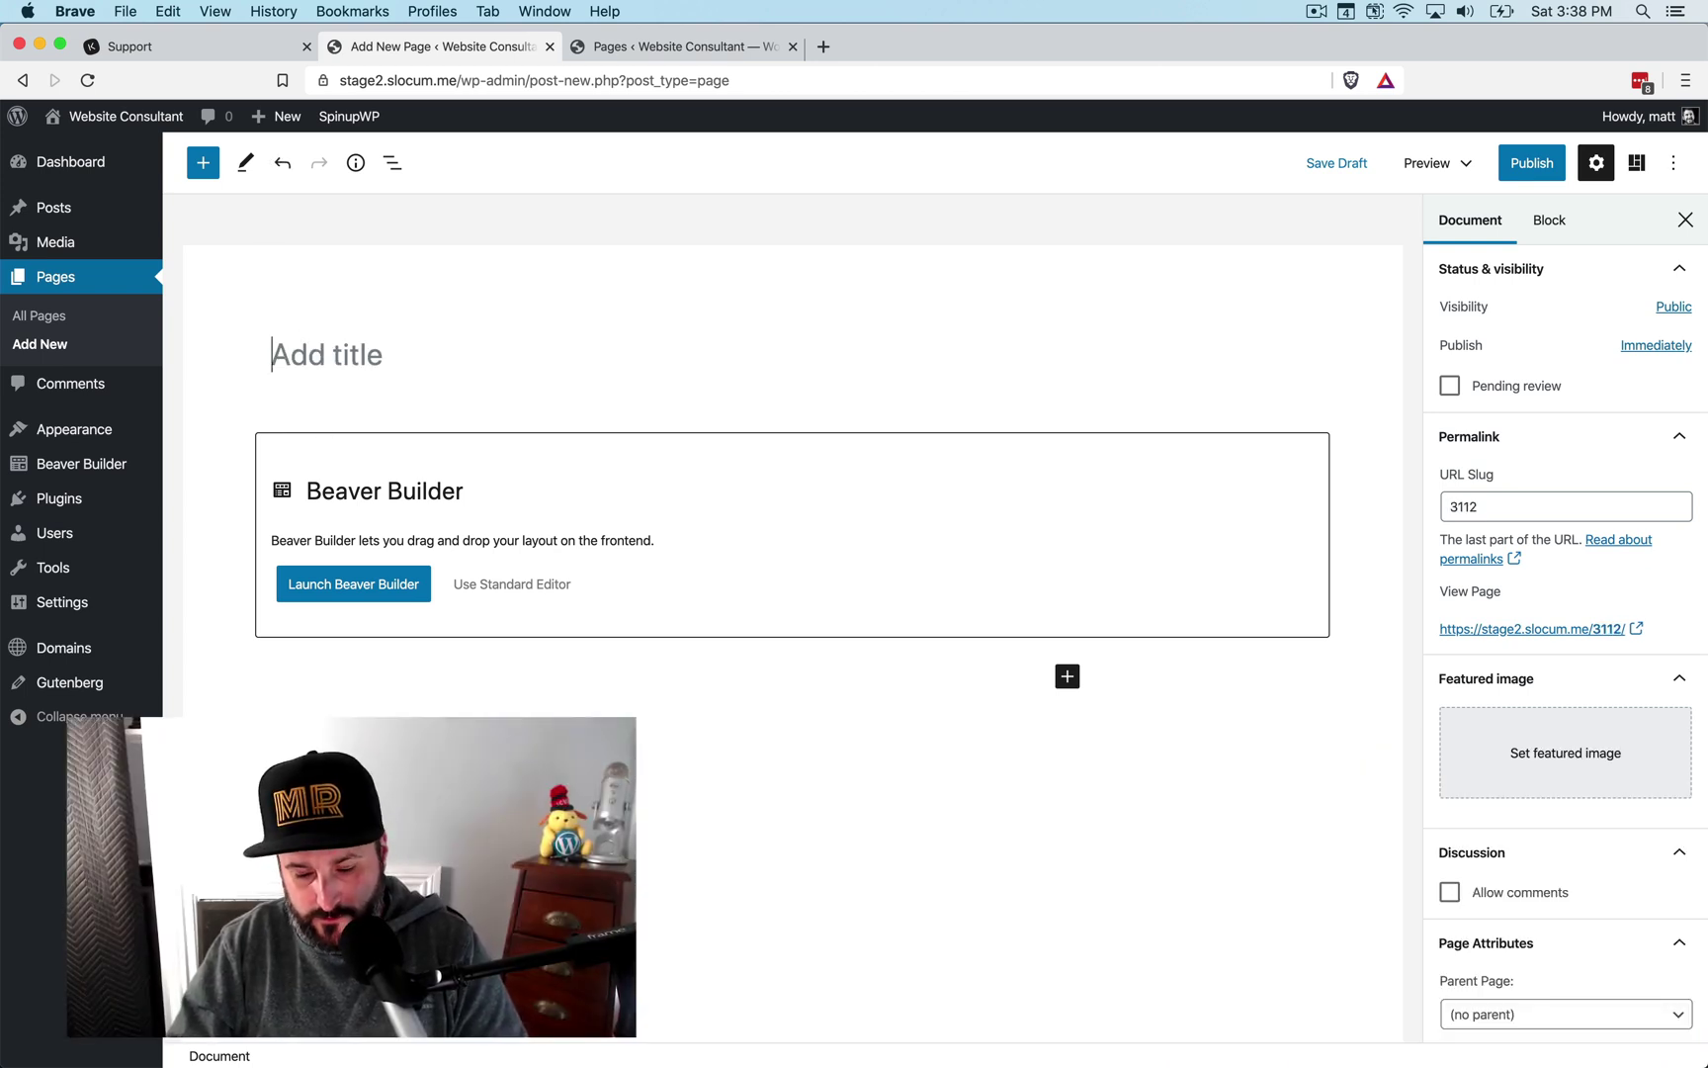
pyautogui.write('10 Minu')
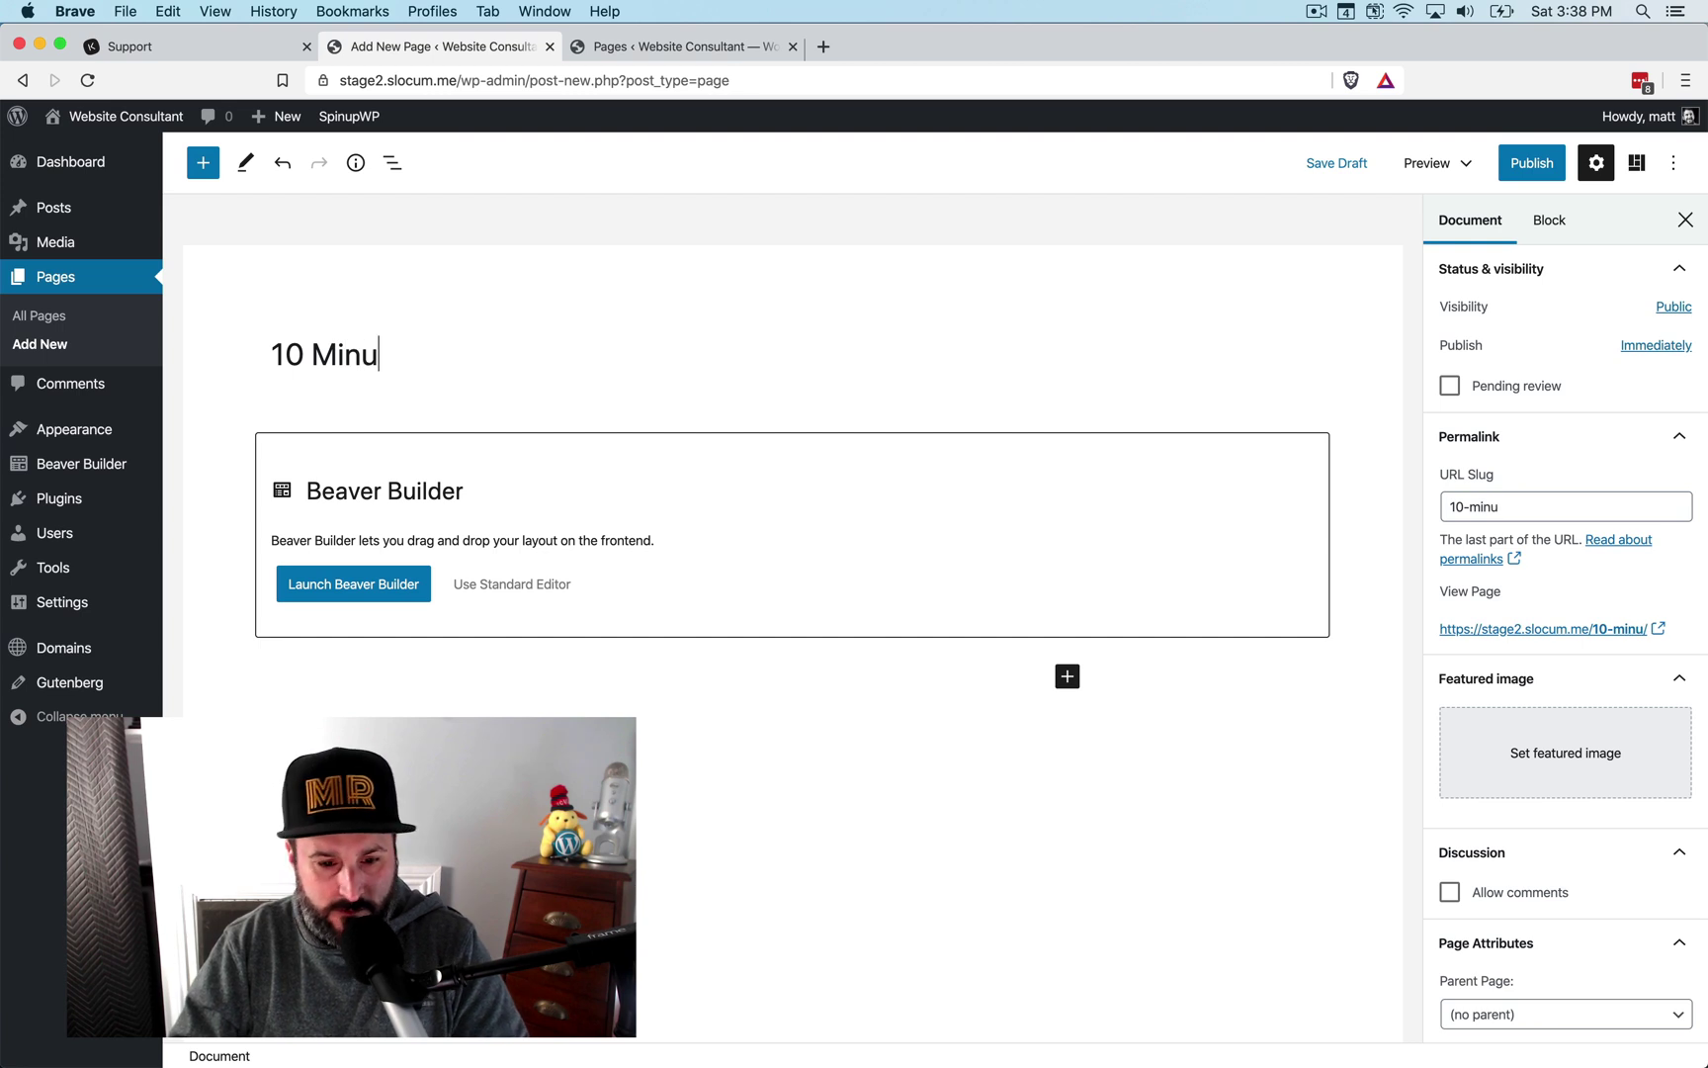
pyautogui.write('te Pod Home Page')
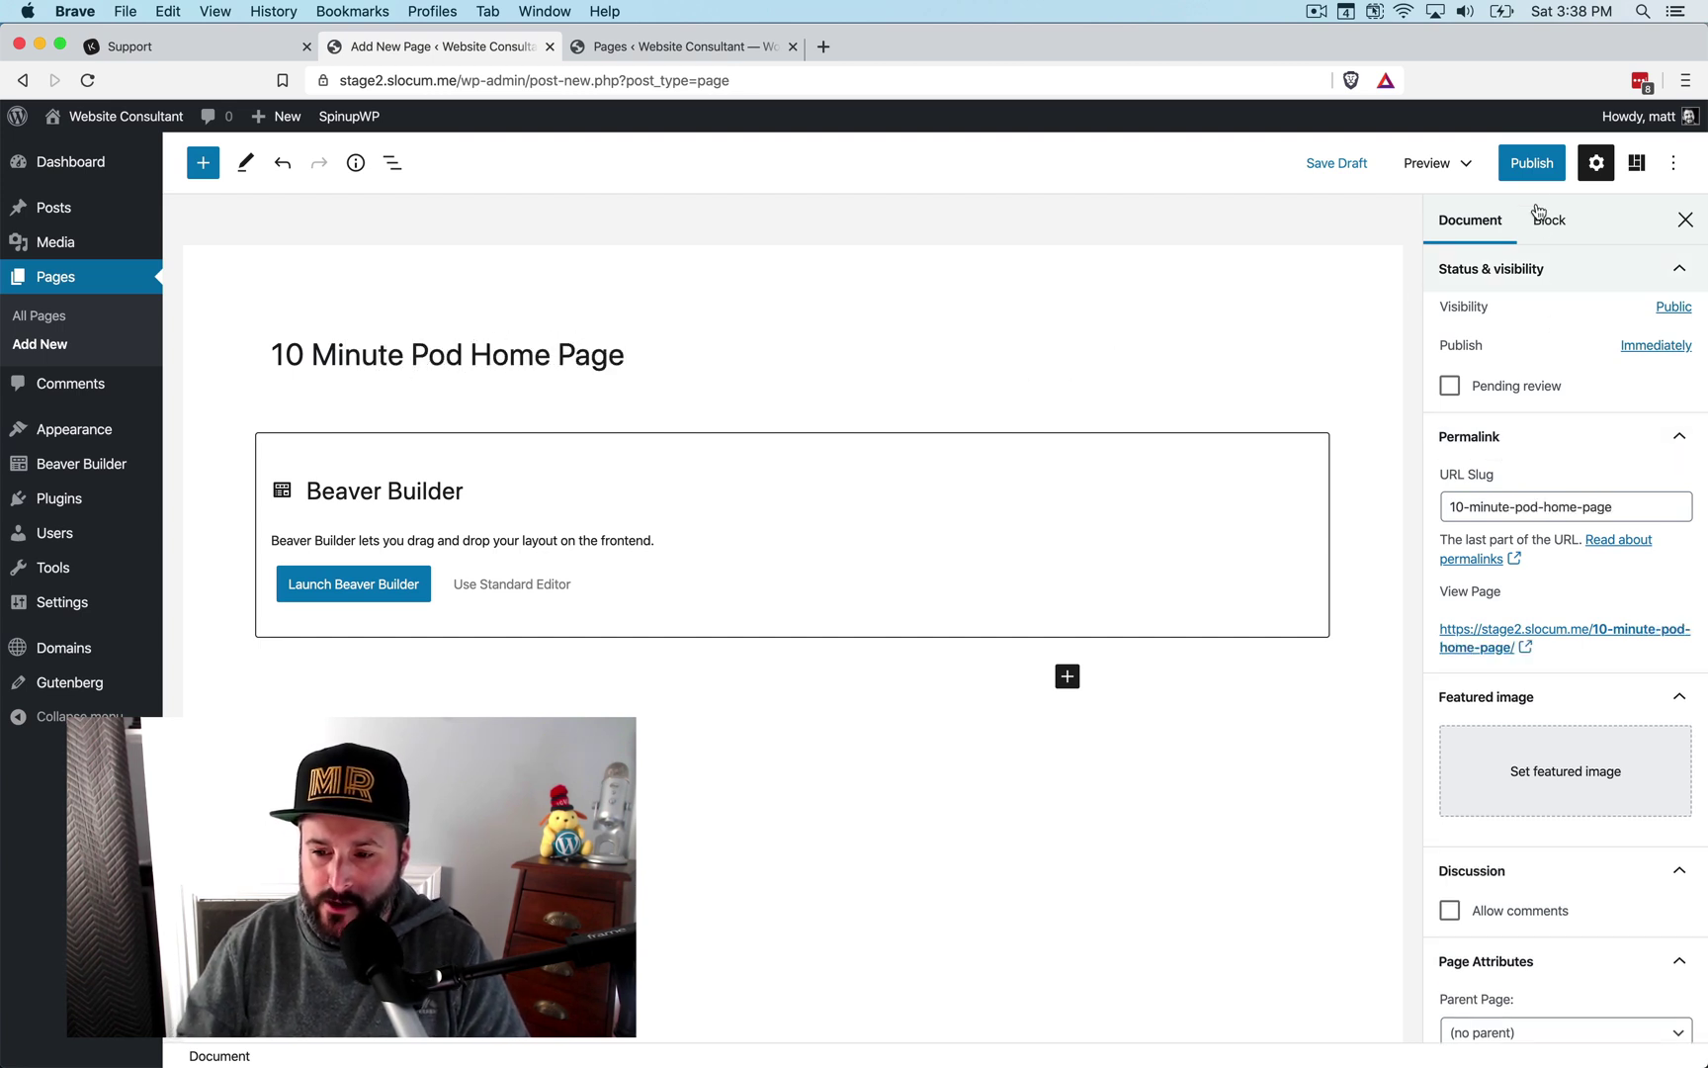
# Step: Publish the page and view it live at /10-minute-pod-home-page/
pyautogui.click(1532, 164)
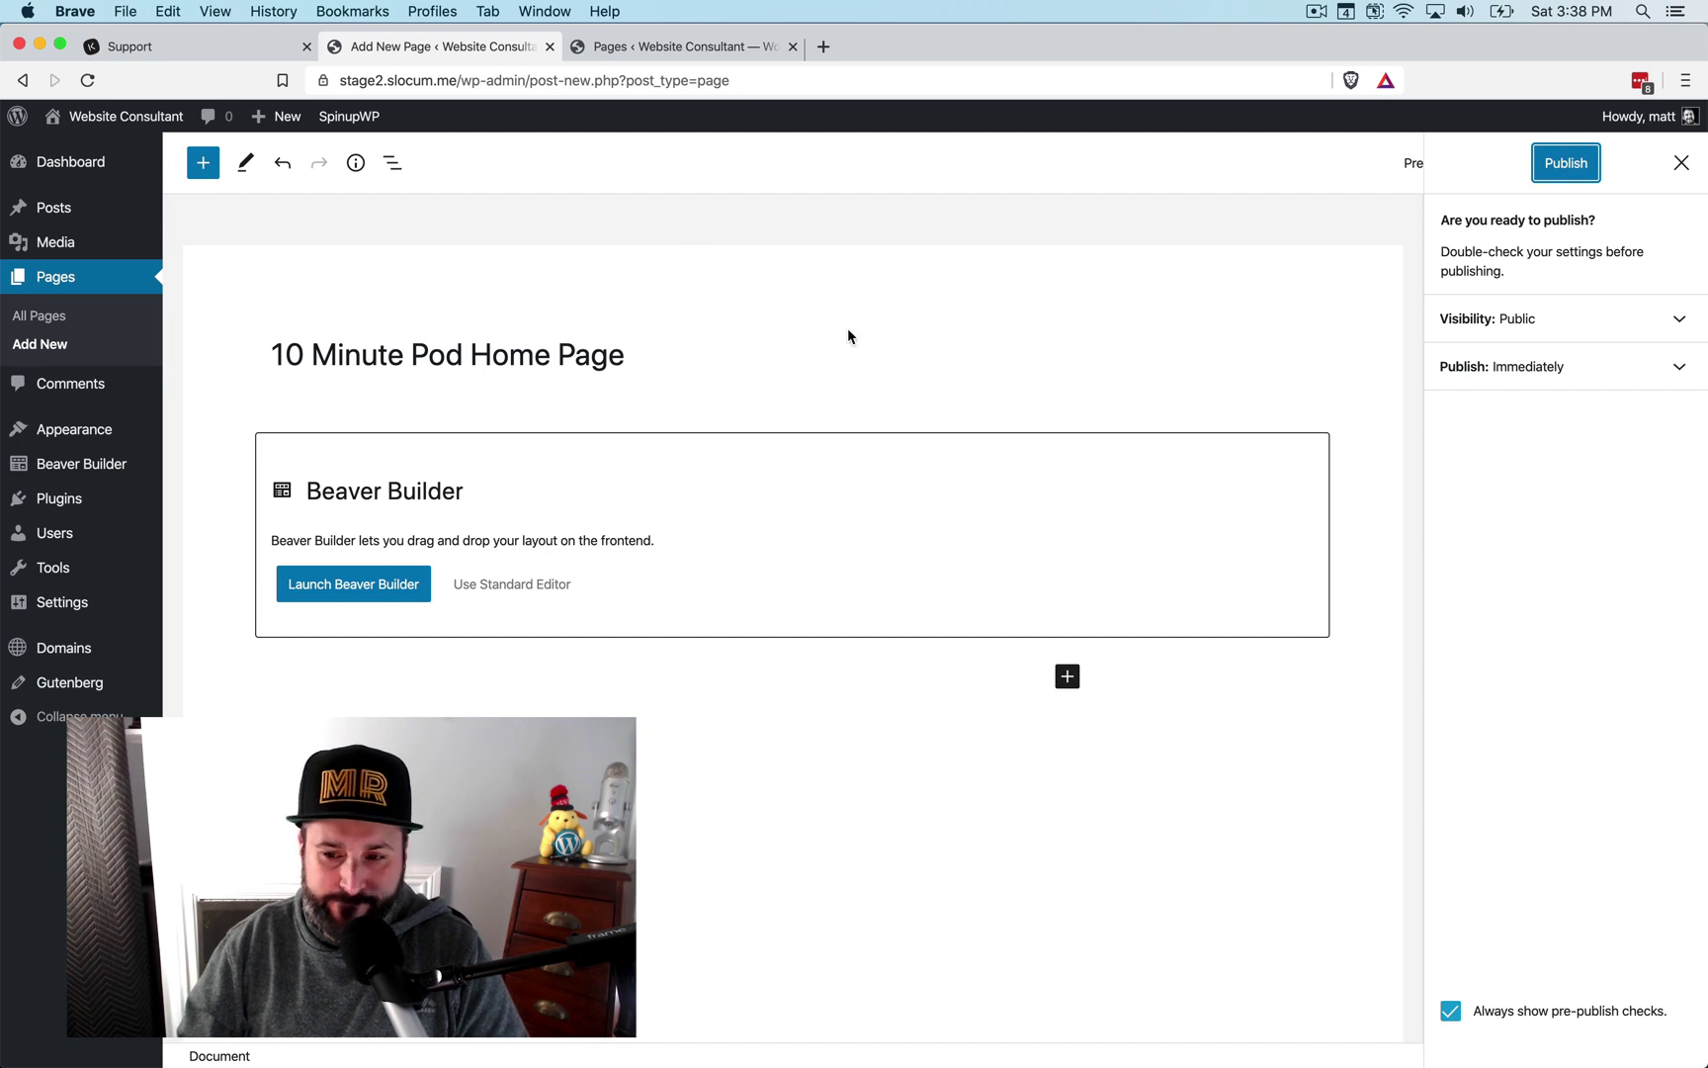
pyautogui.click(1550, 164)
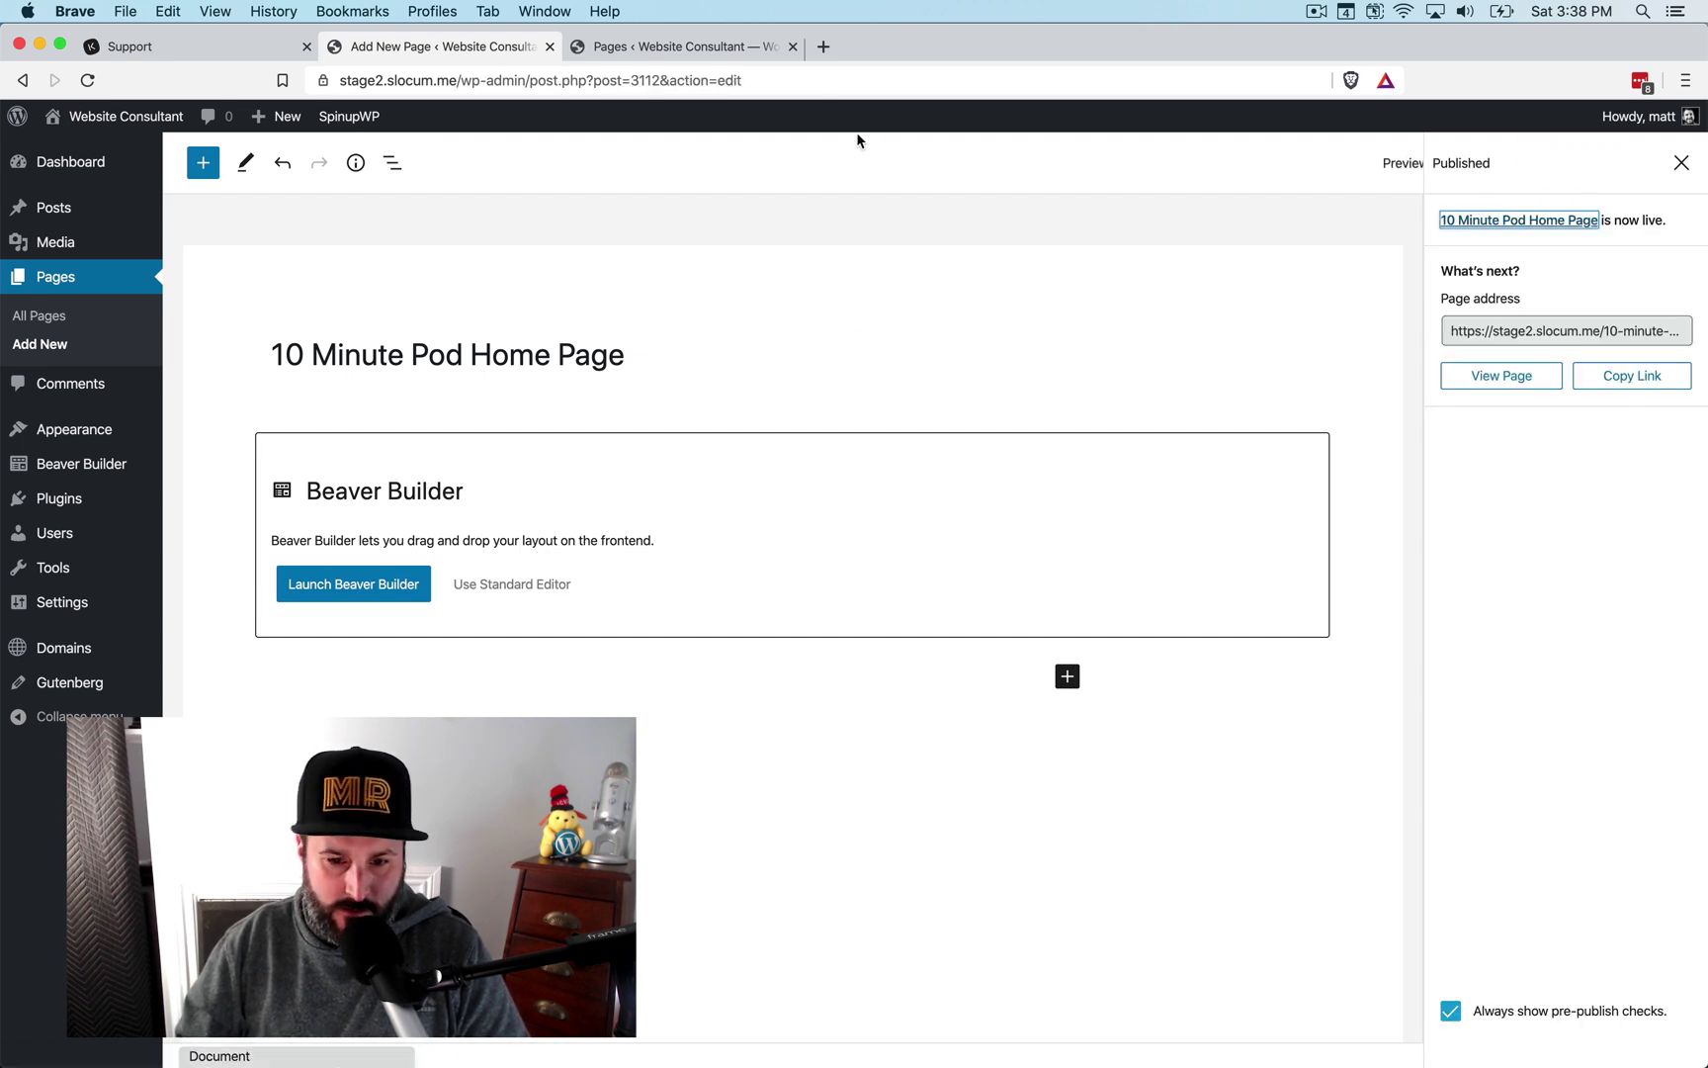
pyautogui.click(791, 47)
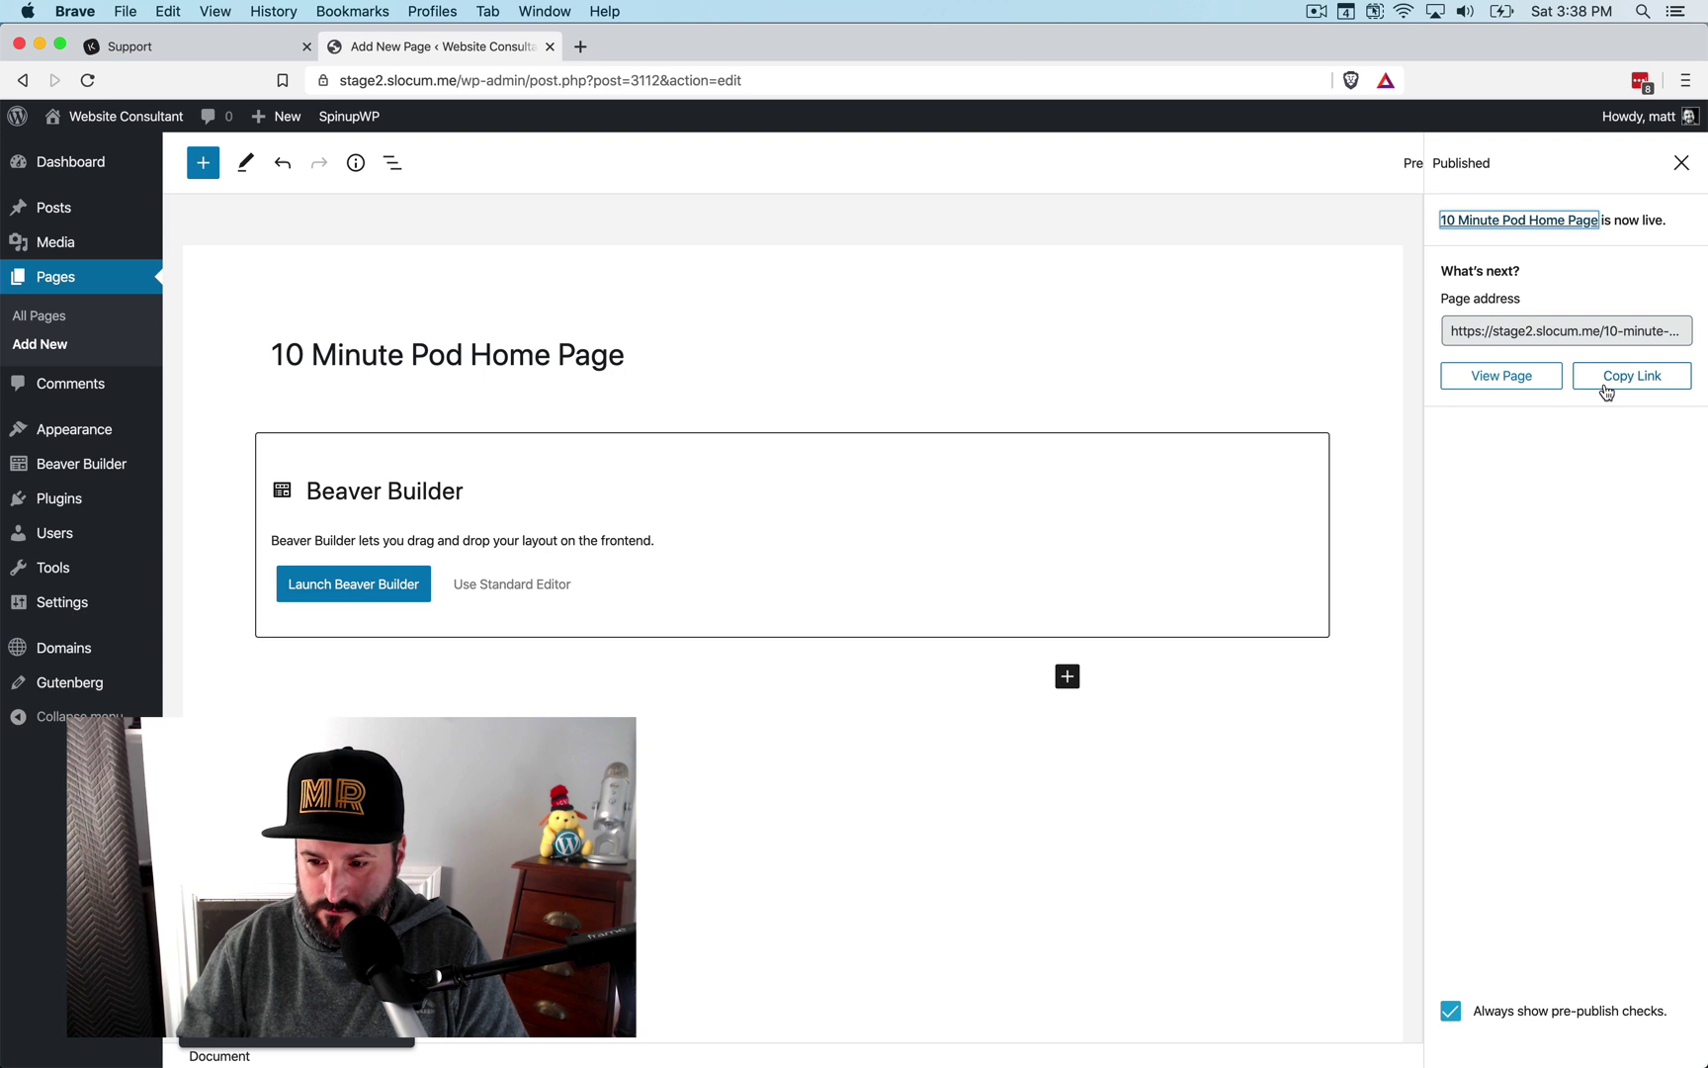
pyautogui.click(1518, 380)
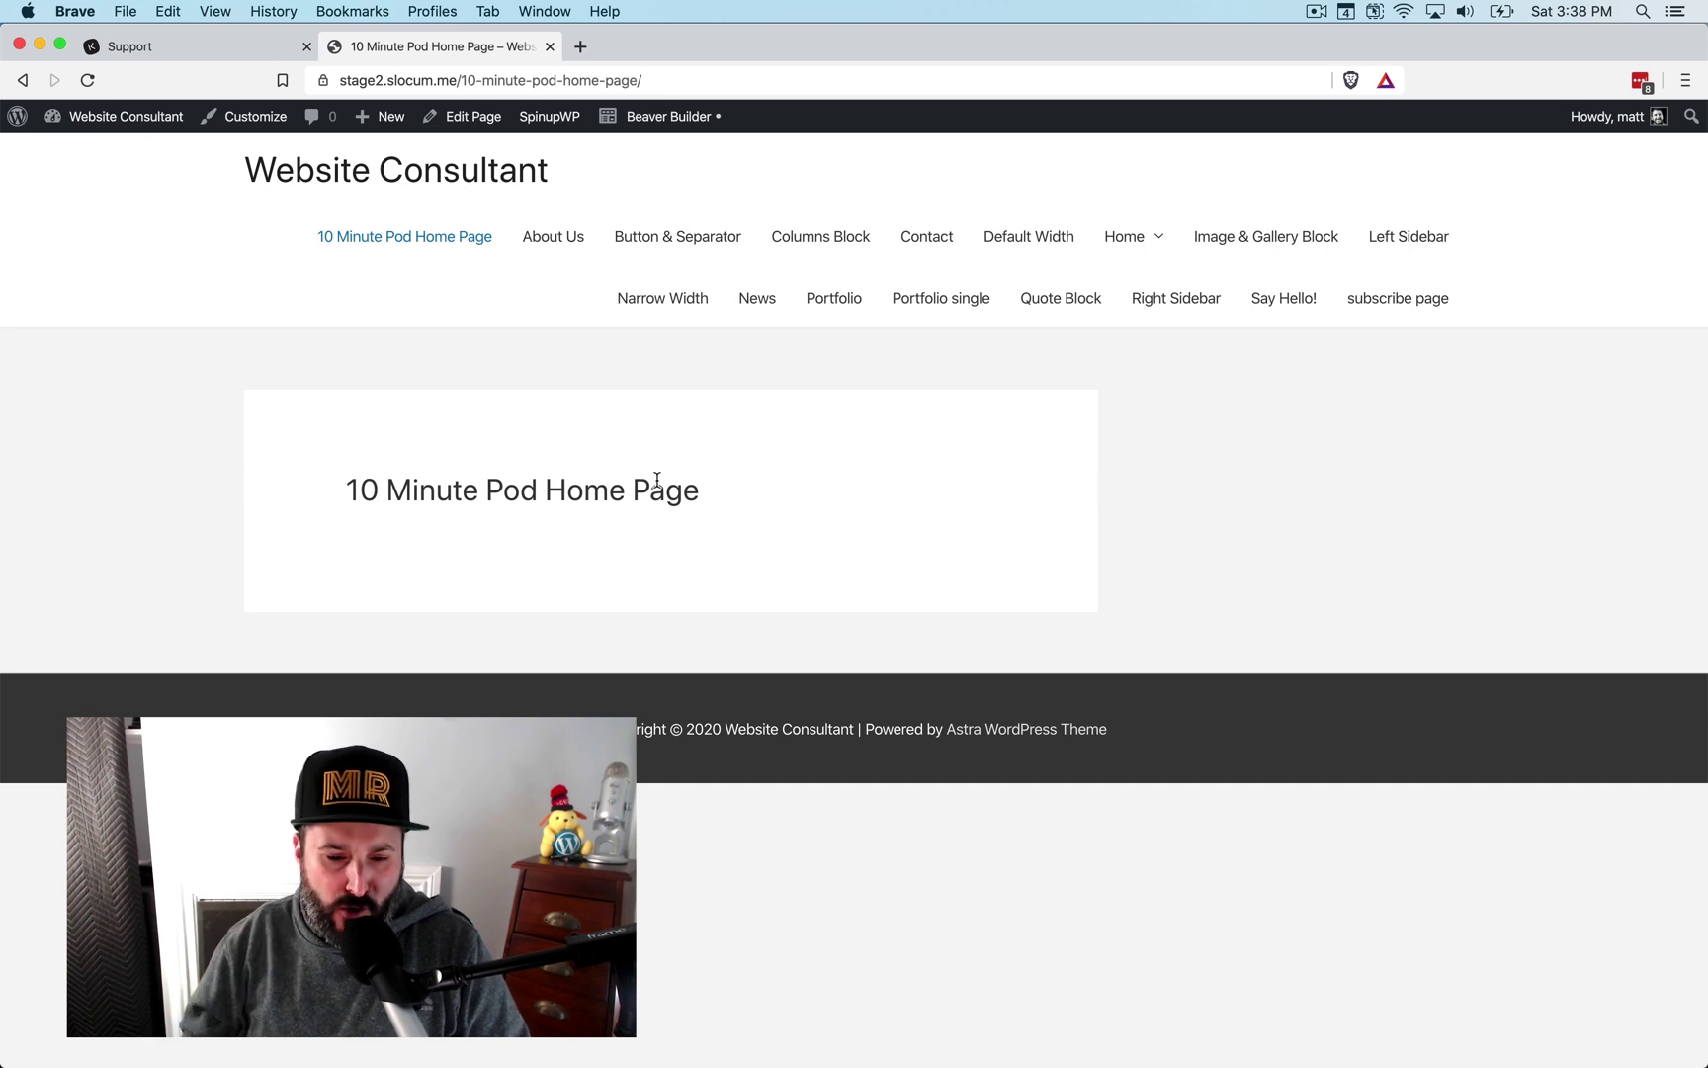
# Step: Disable the primary header, page title and featured image in the page's Astra Settings
pyautogui.click(472, 125)
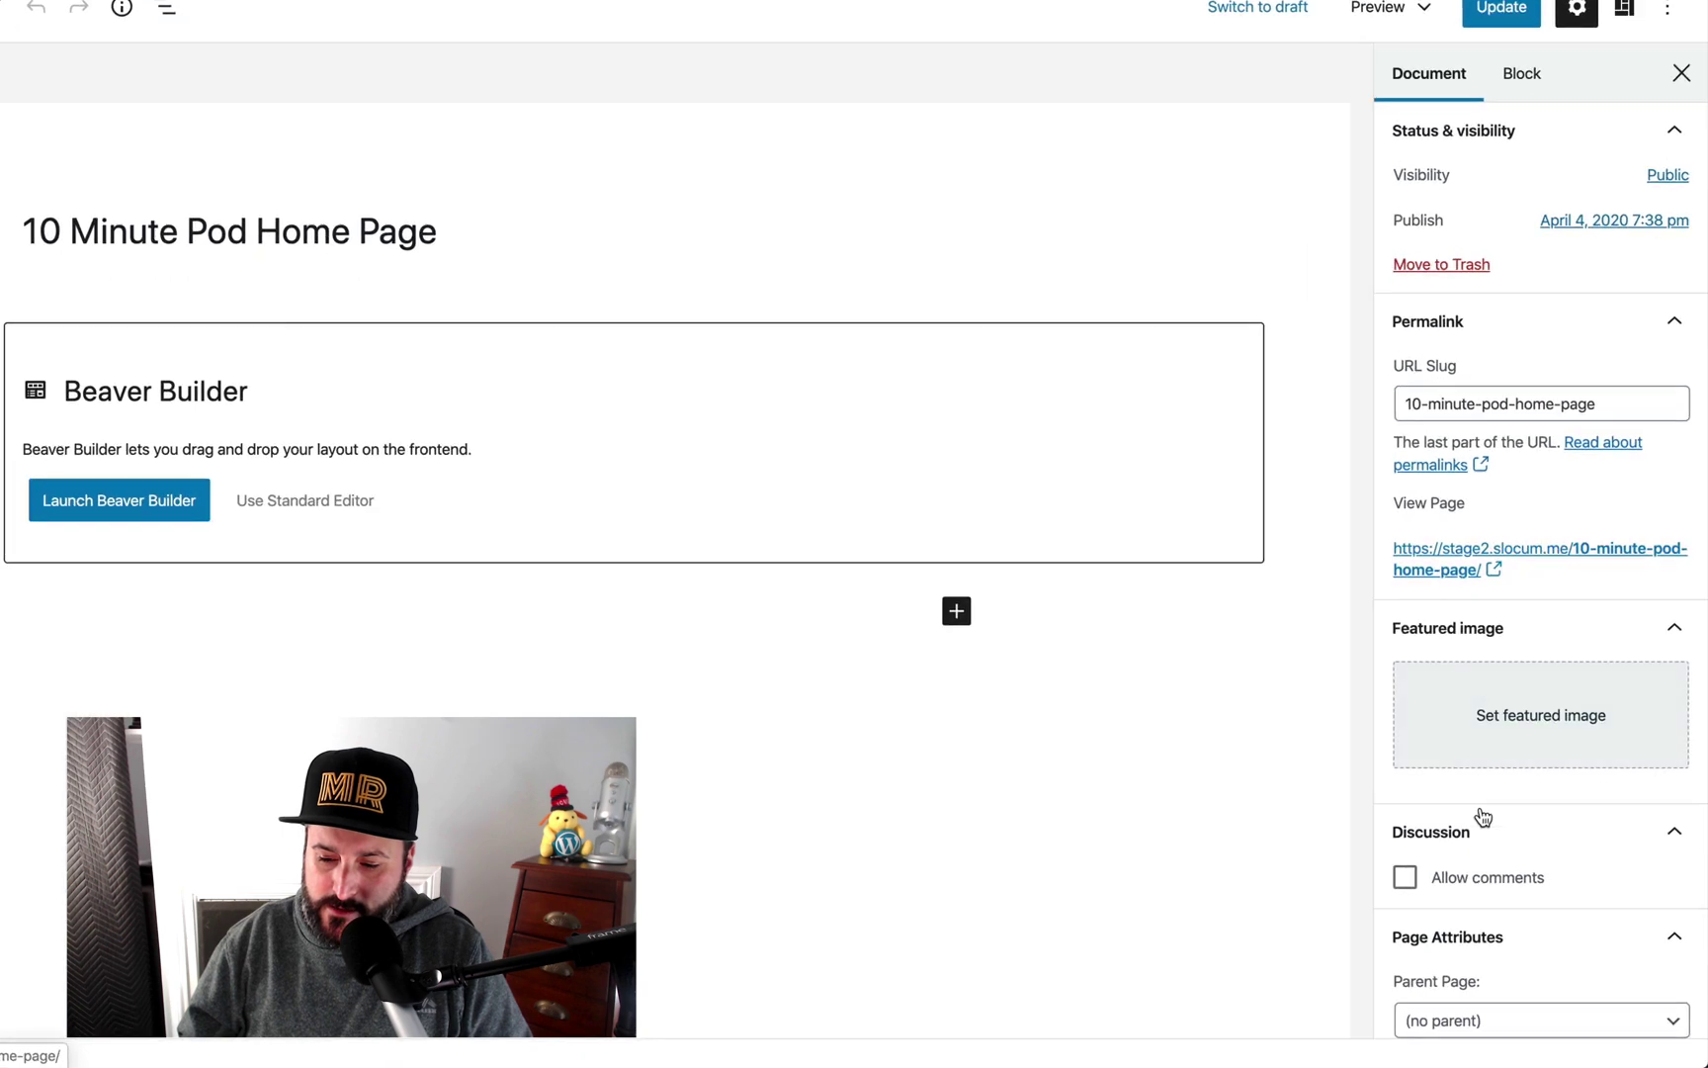
pyautogui.scroll(-5, 1516, 858)
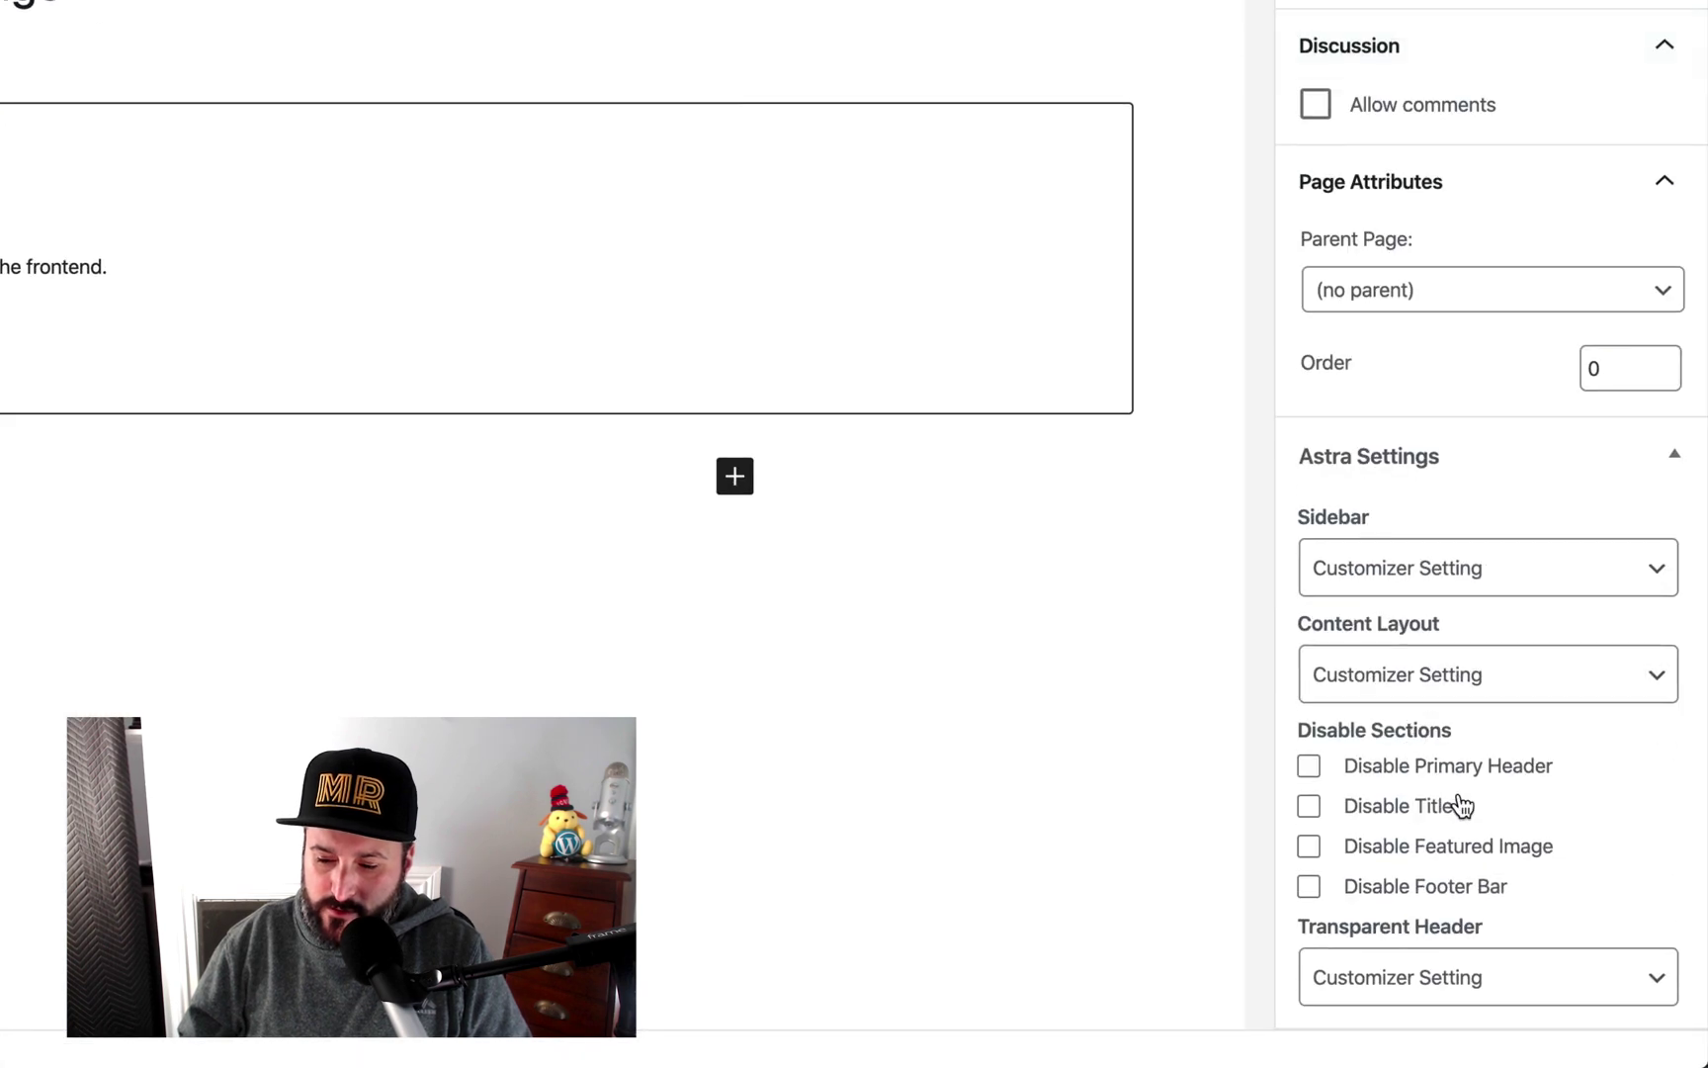
pyautogui.click(1501, 774)
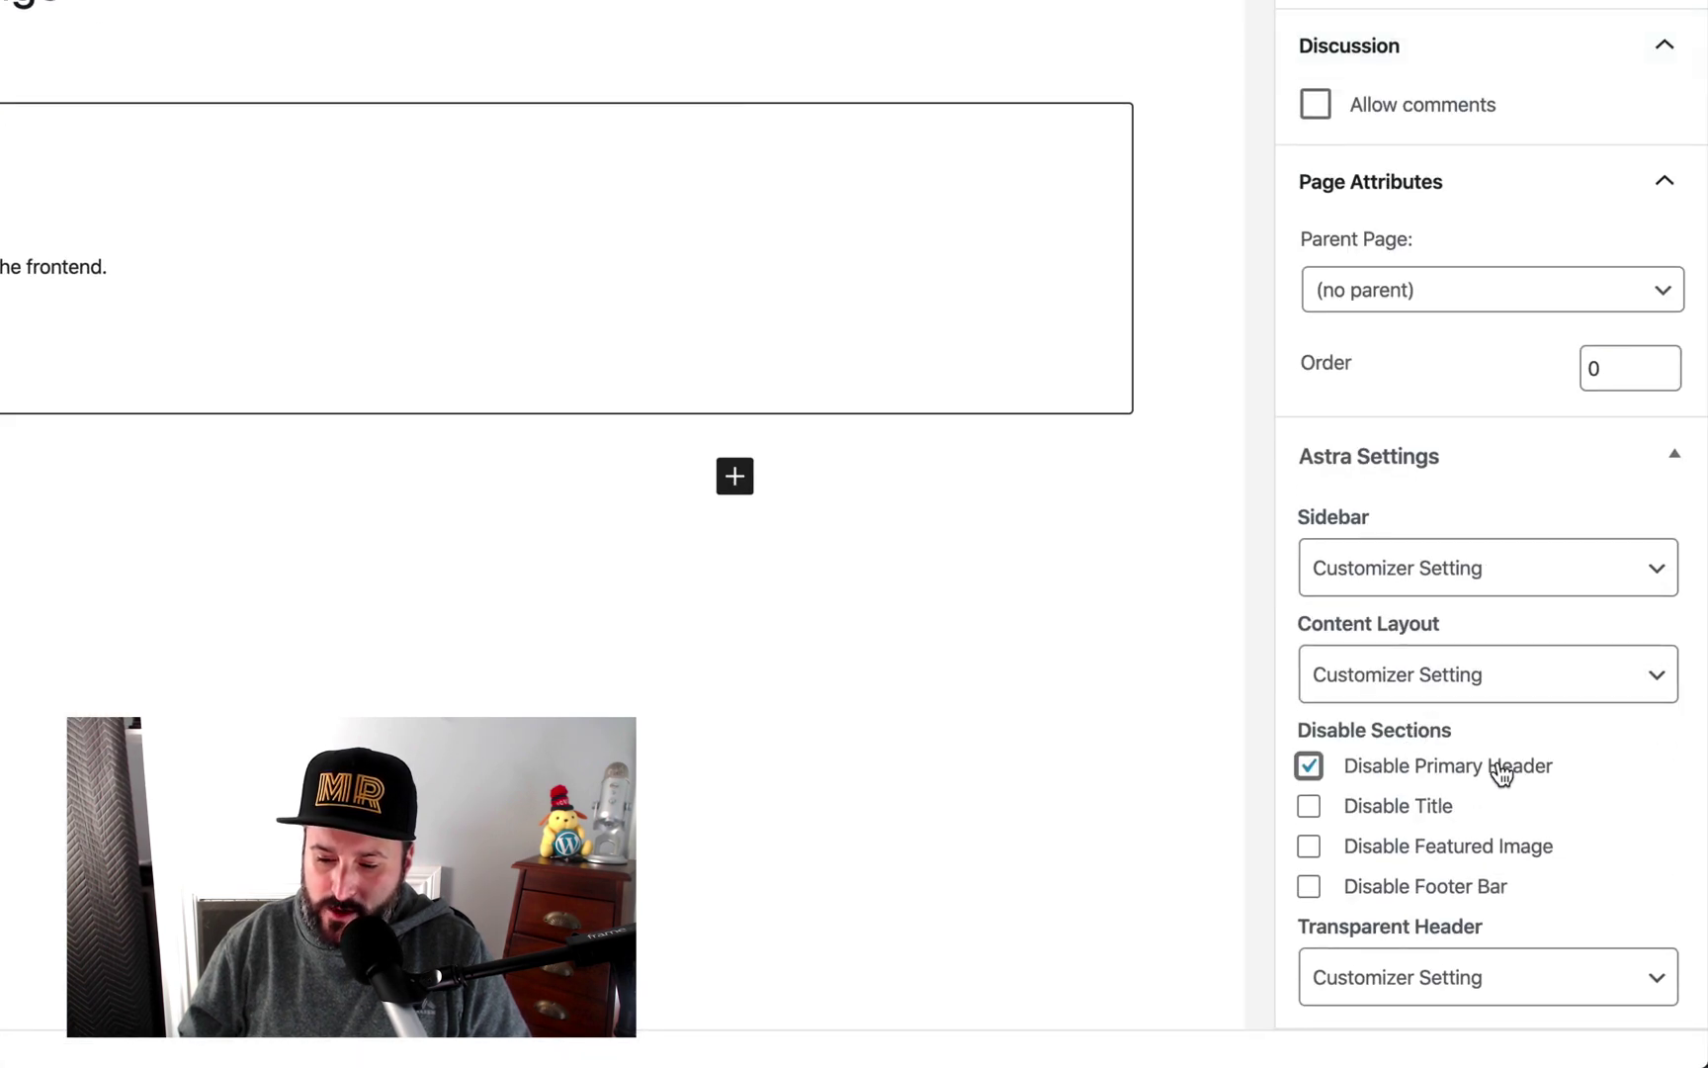
pyautogui.click(1449, 813)
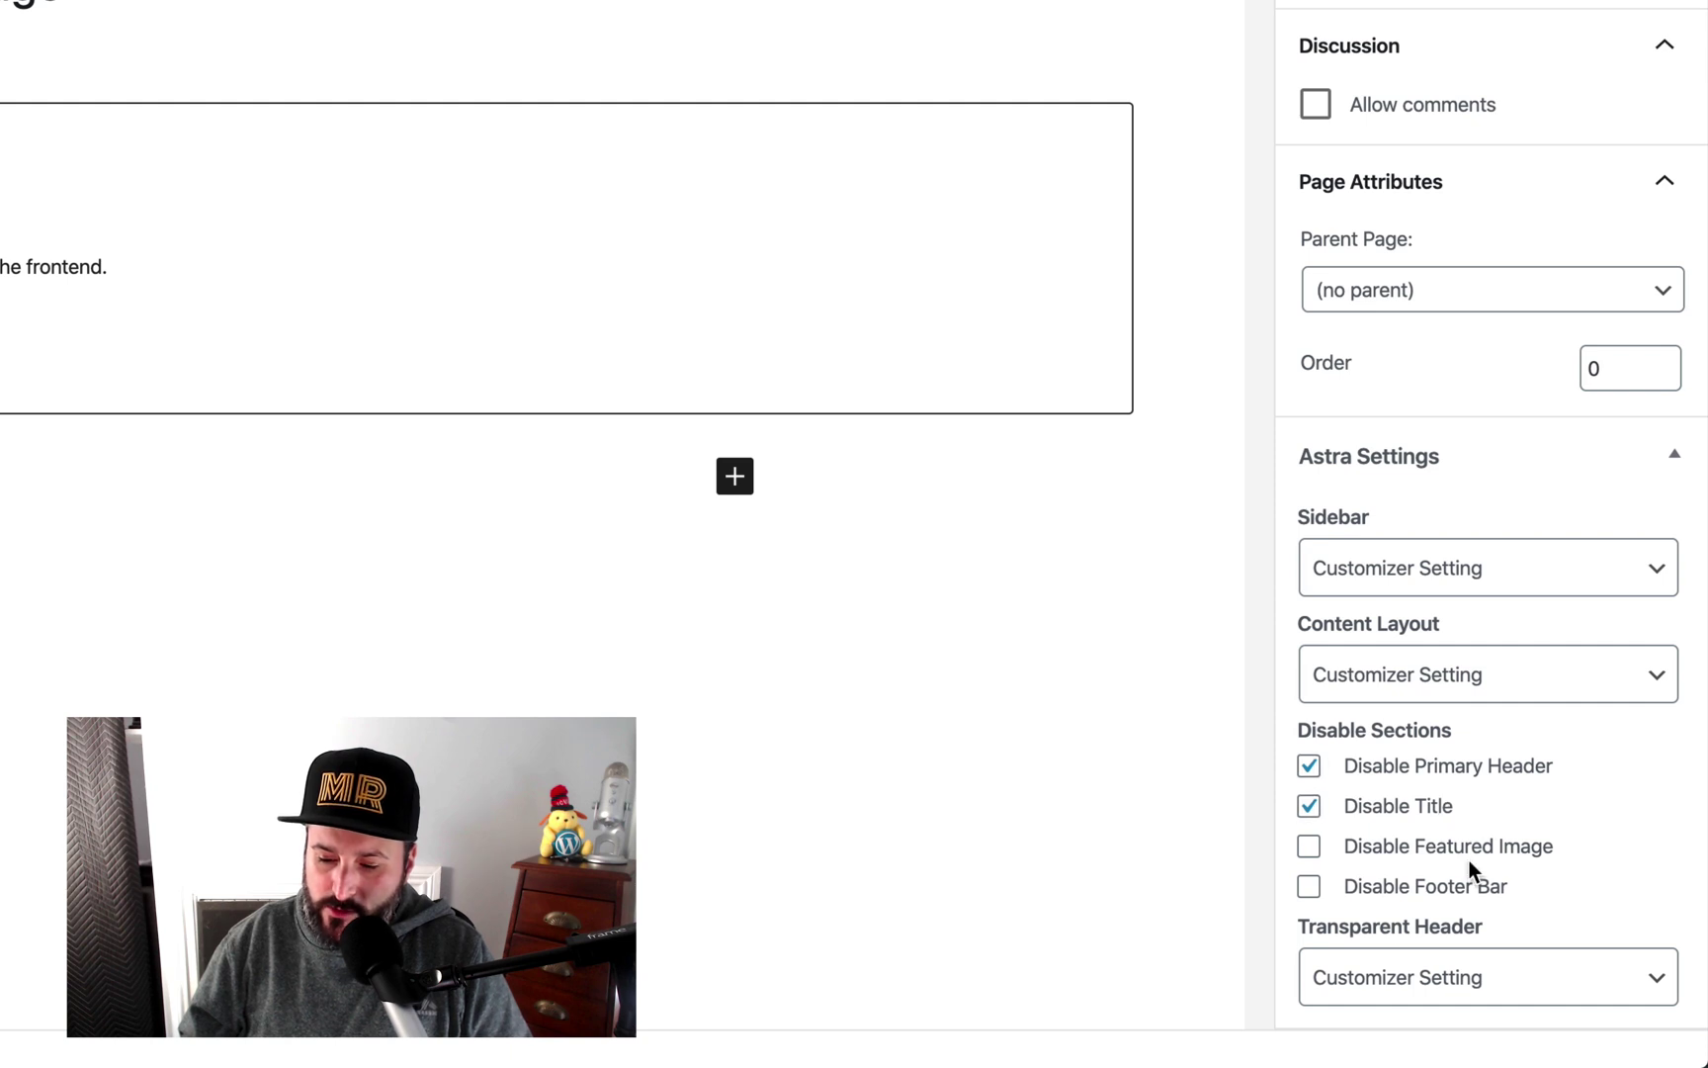
pyautogui.click(1516, 865)
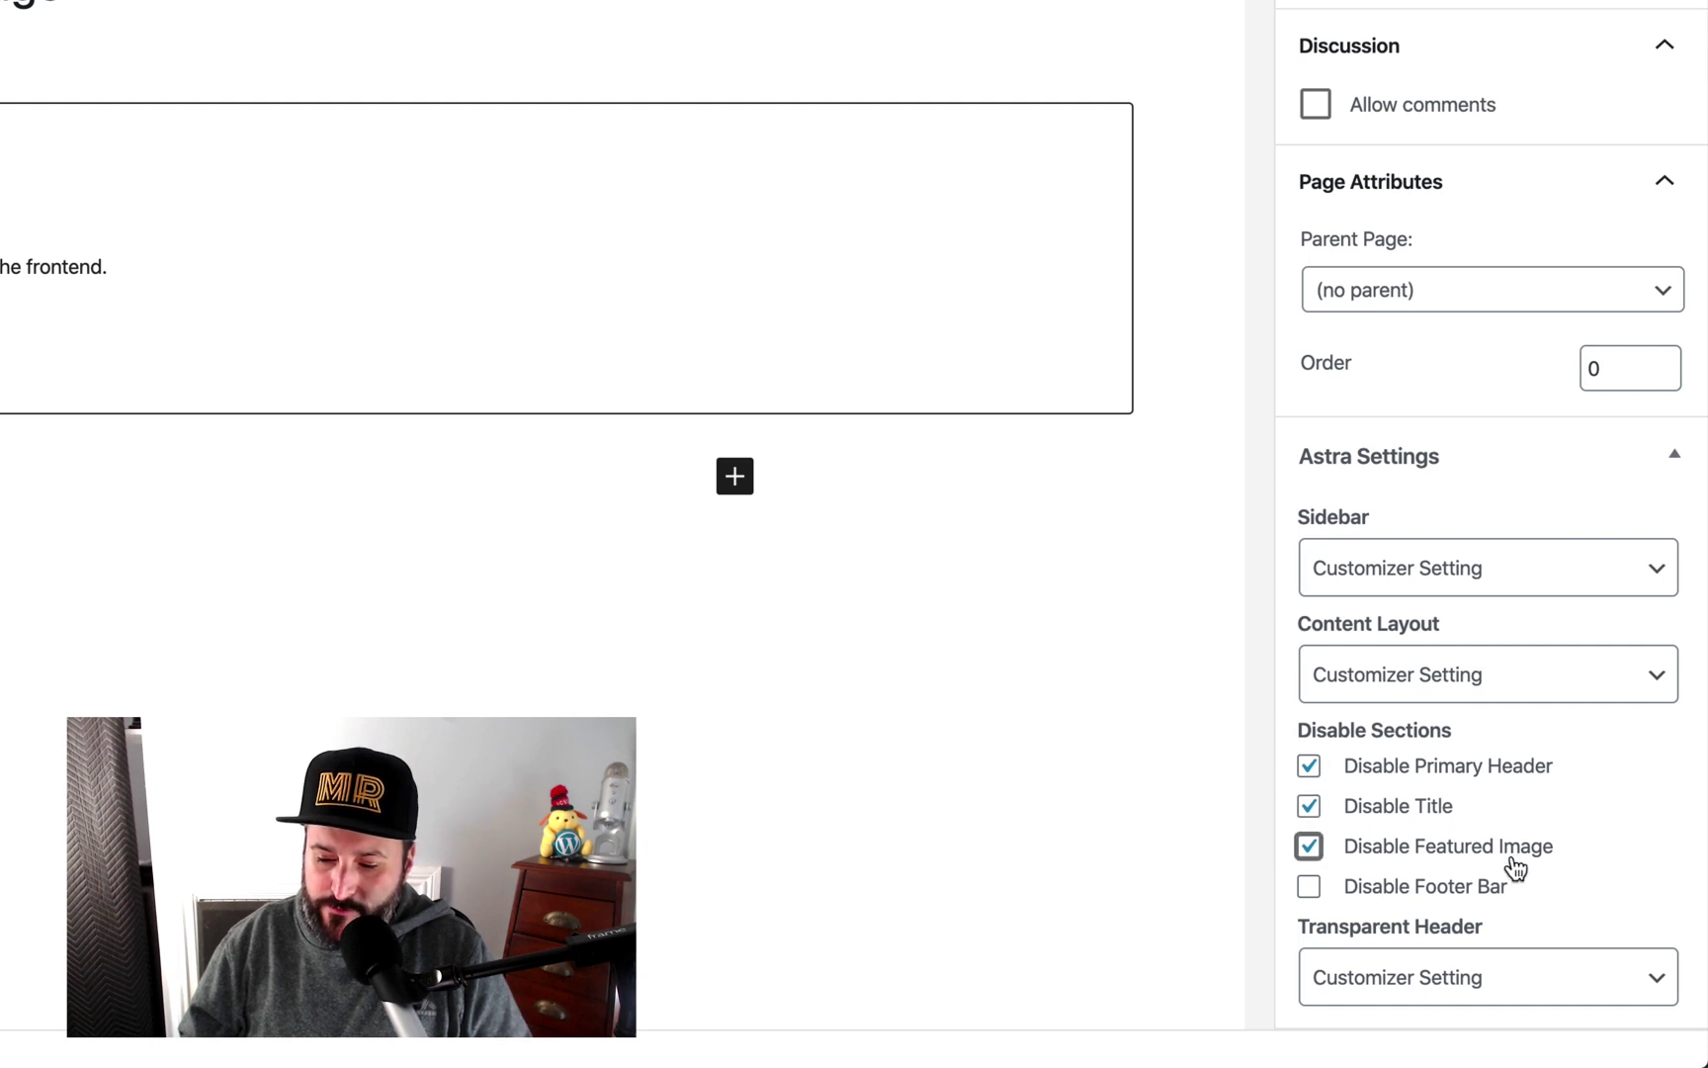
# Step: Set the sidebar to No Sidebar and the content layout to Full Width / Stretched
pyautogui.click(1575, 572)
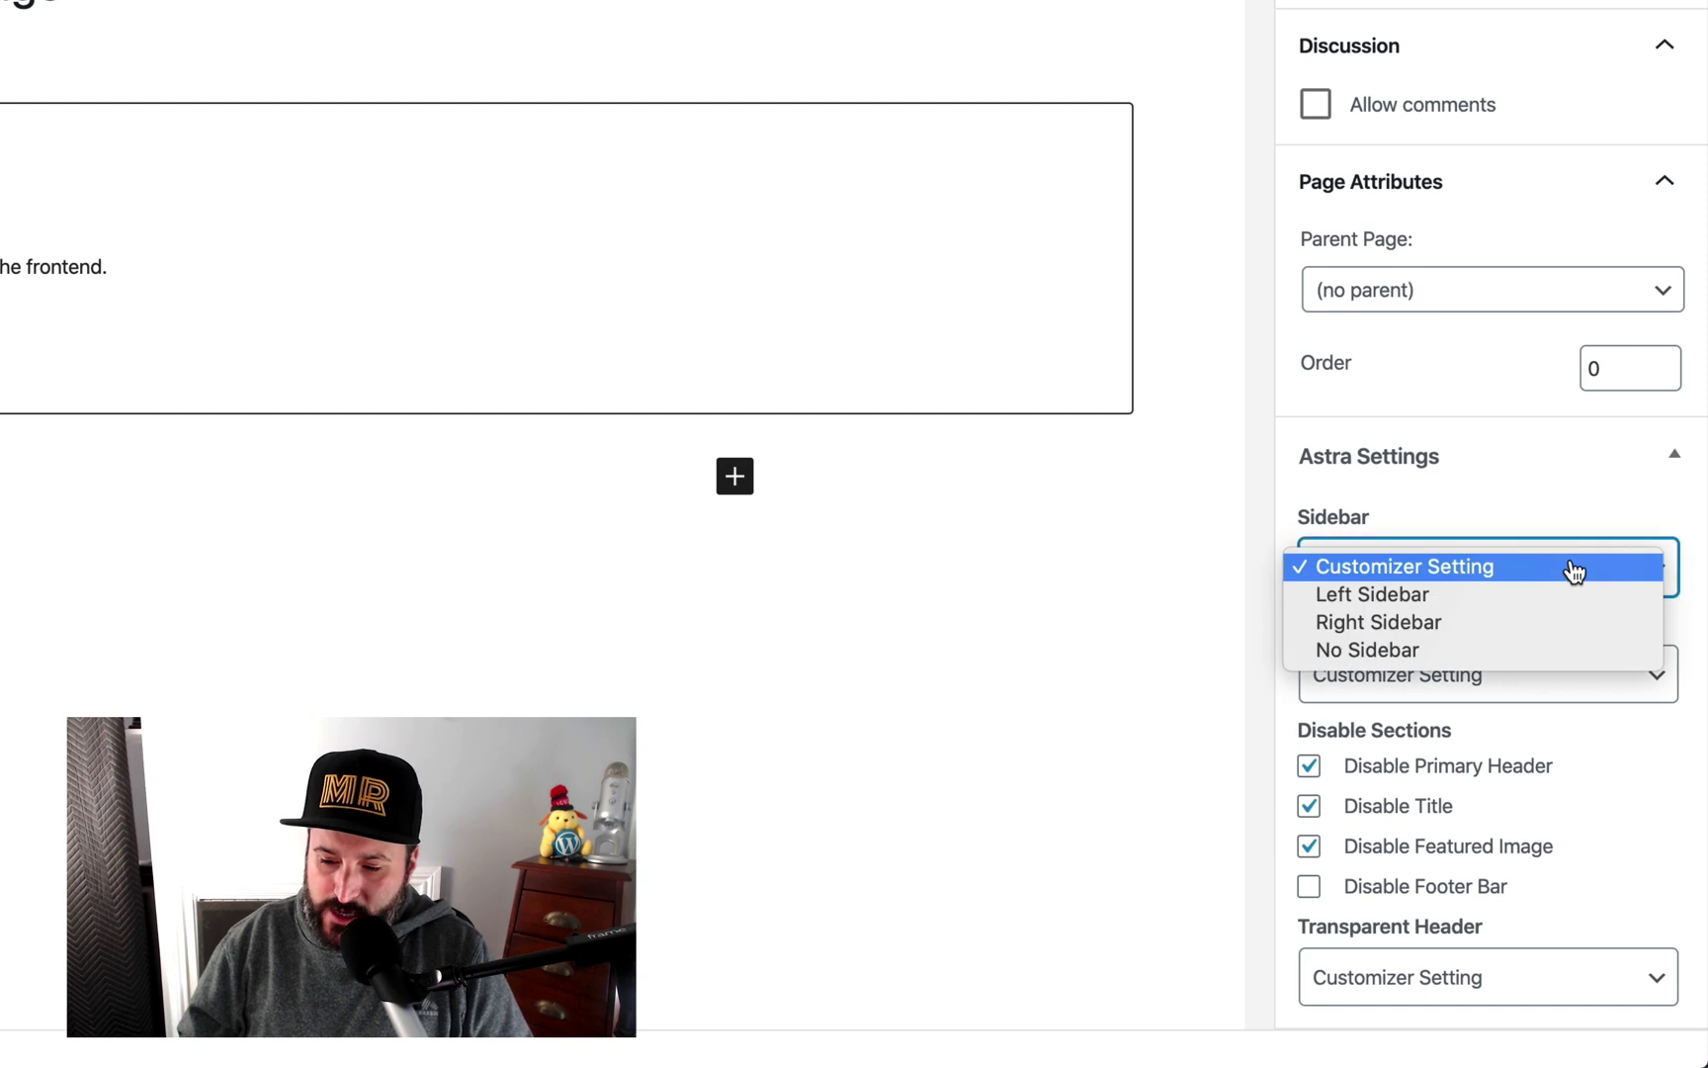
pyautogui.click(1523, 651)
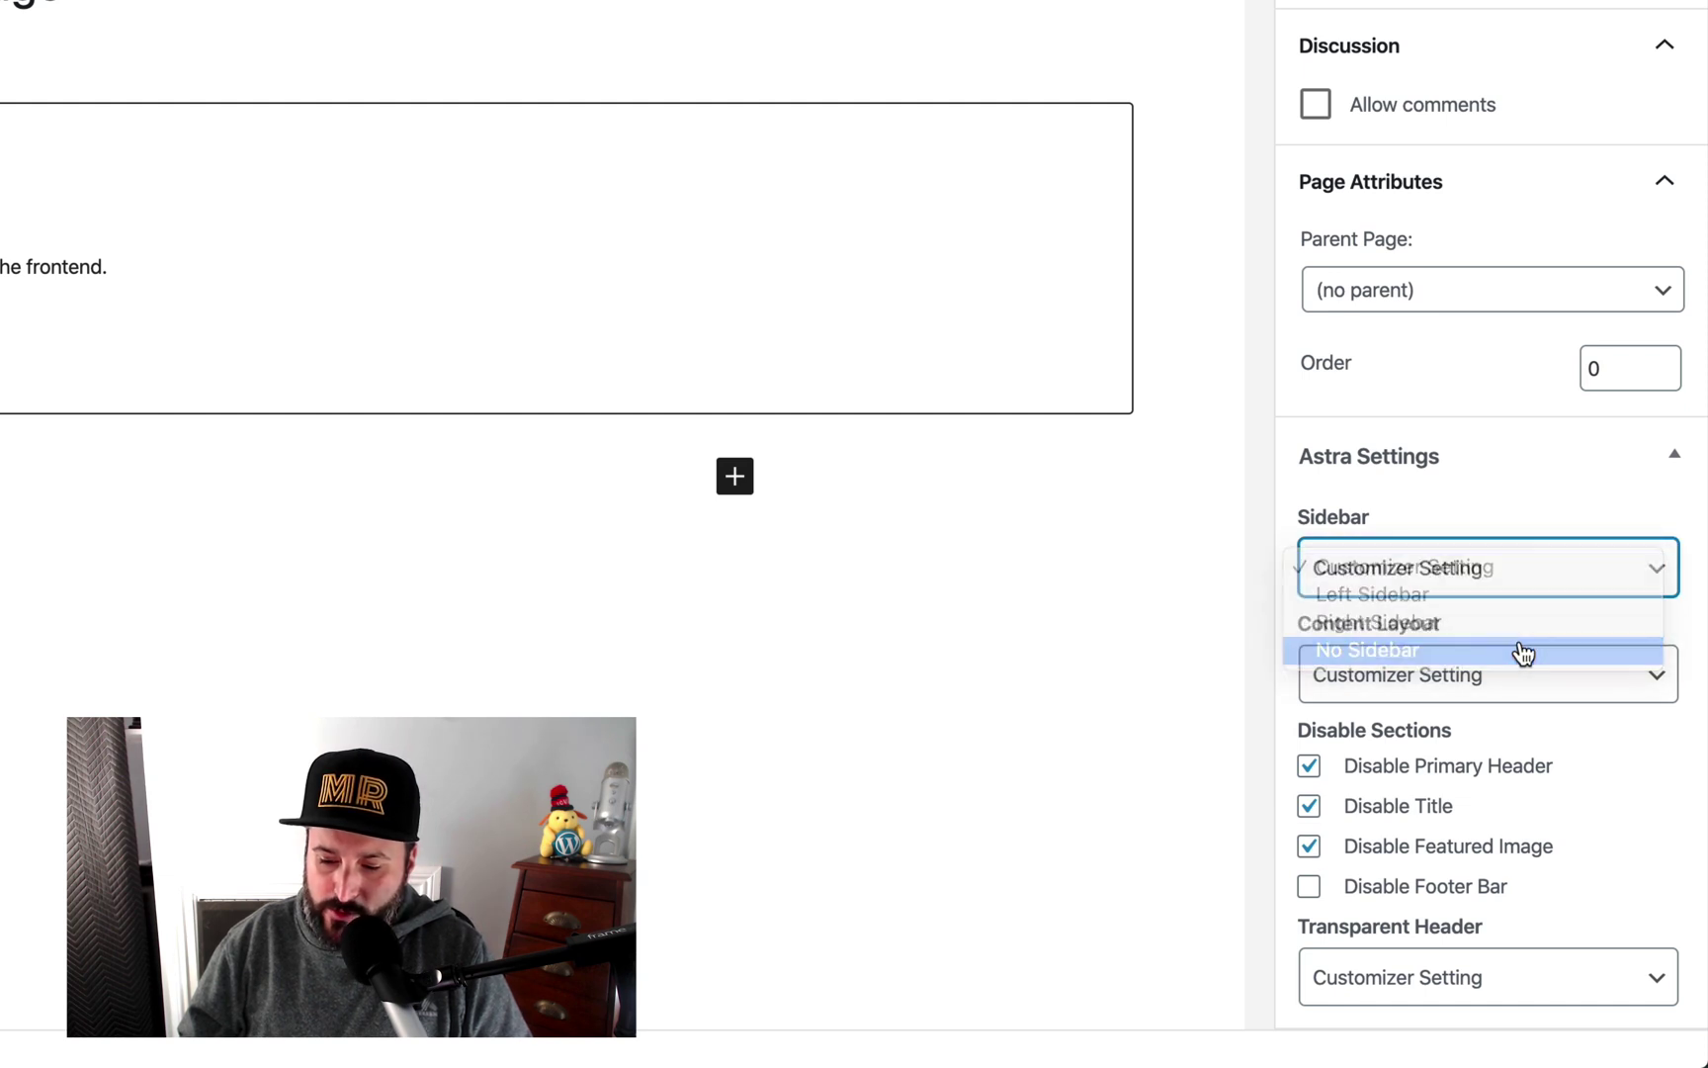
pyautogui.click(1533, 672)
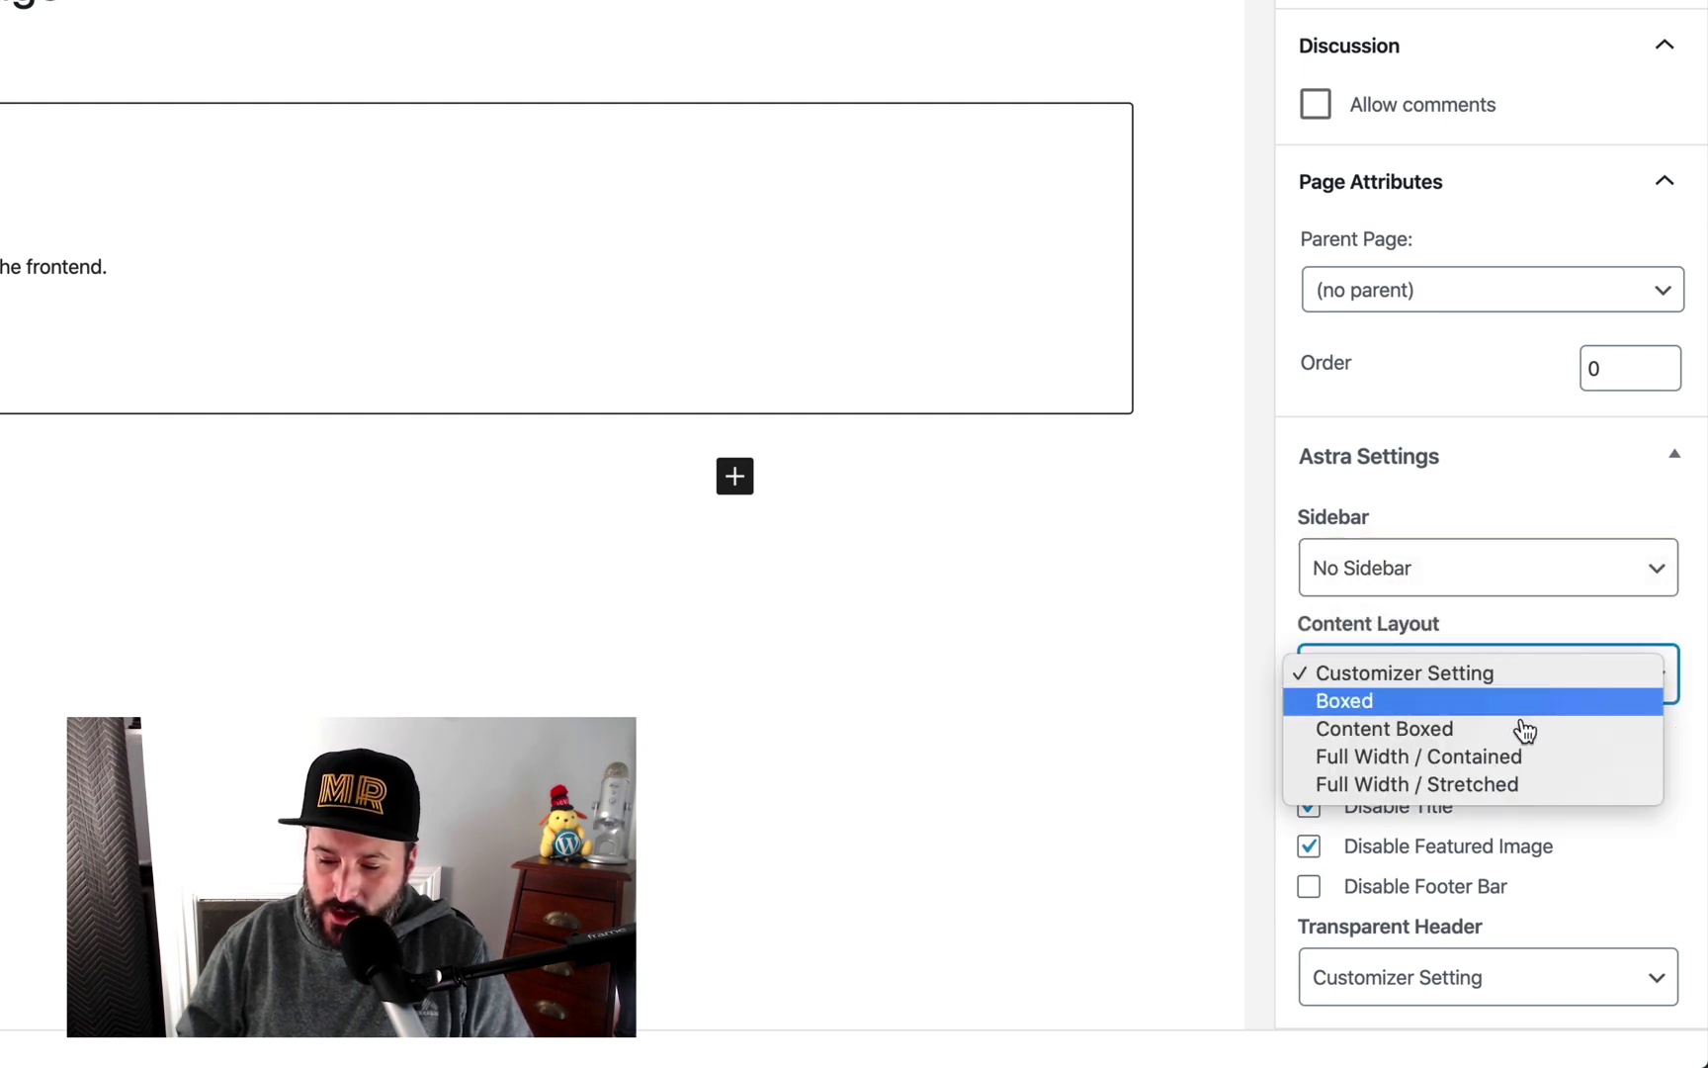
pyautogui.click(1509, 785)
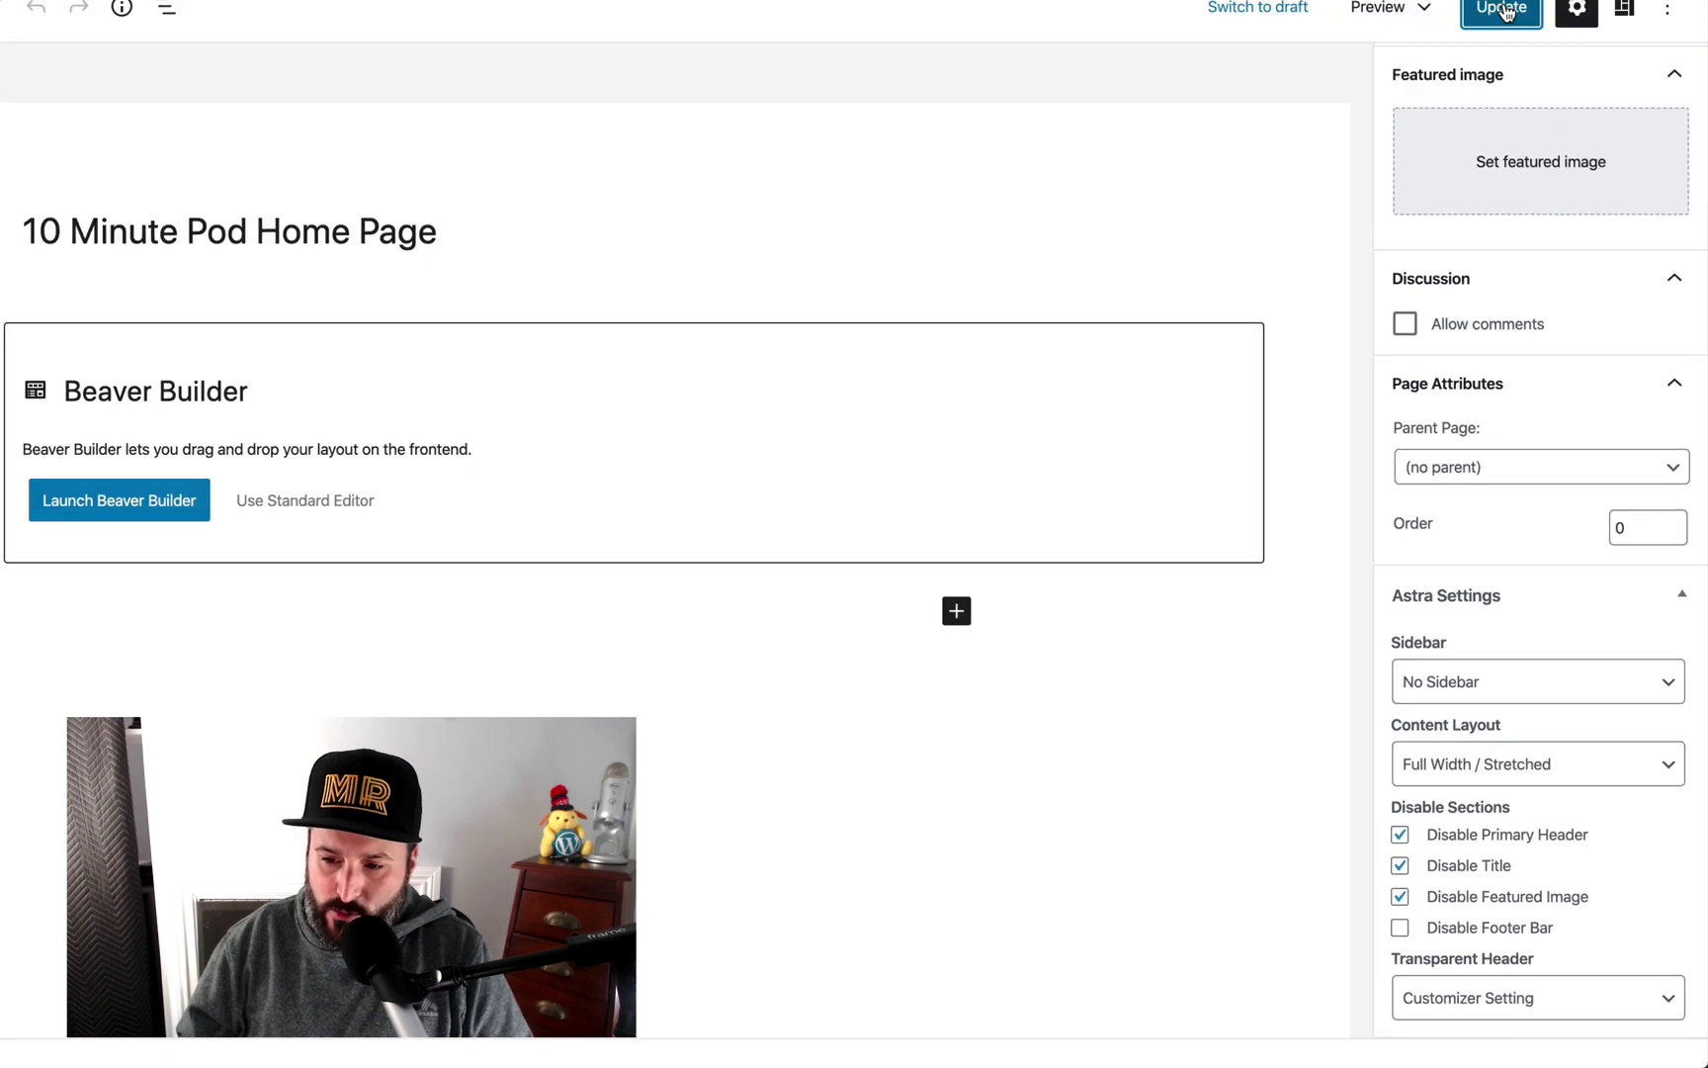
# Step: Update the page and preview it in a new tab
pyautogui.click(1502, 10)
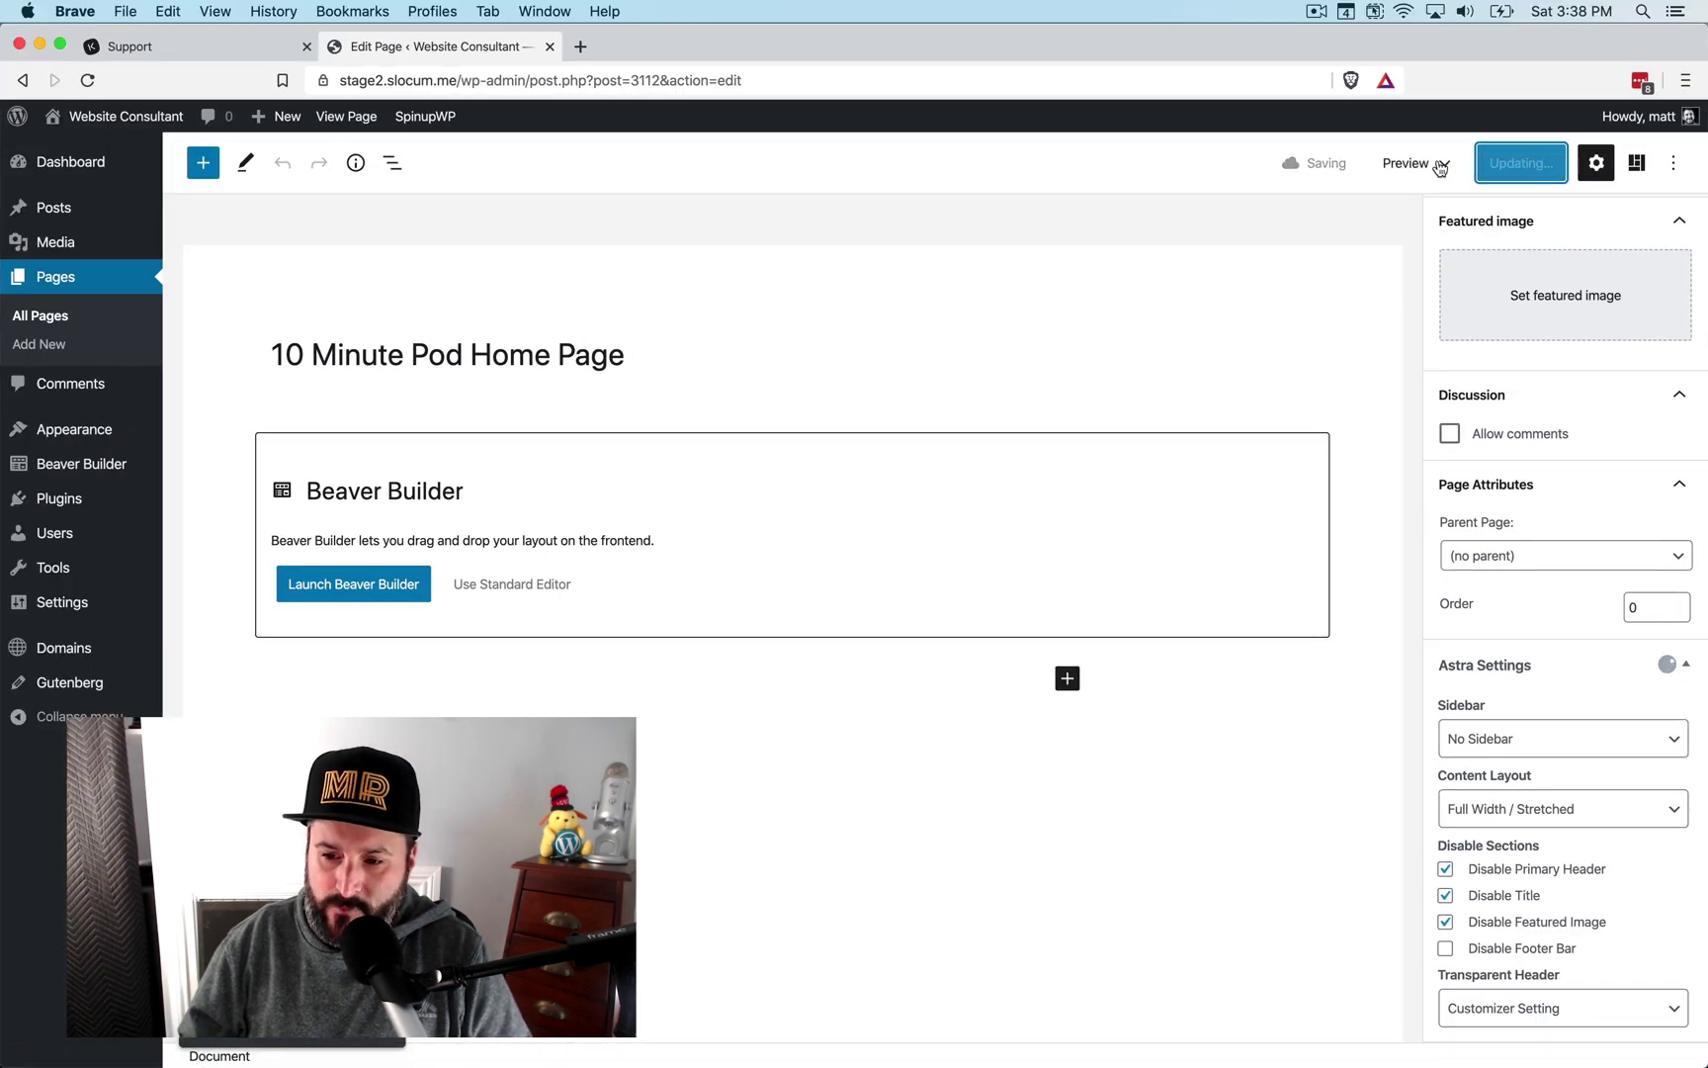
pyautogui.click(1441, 168)
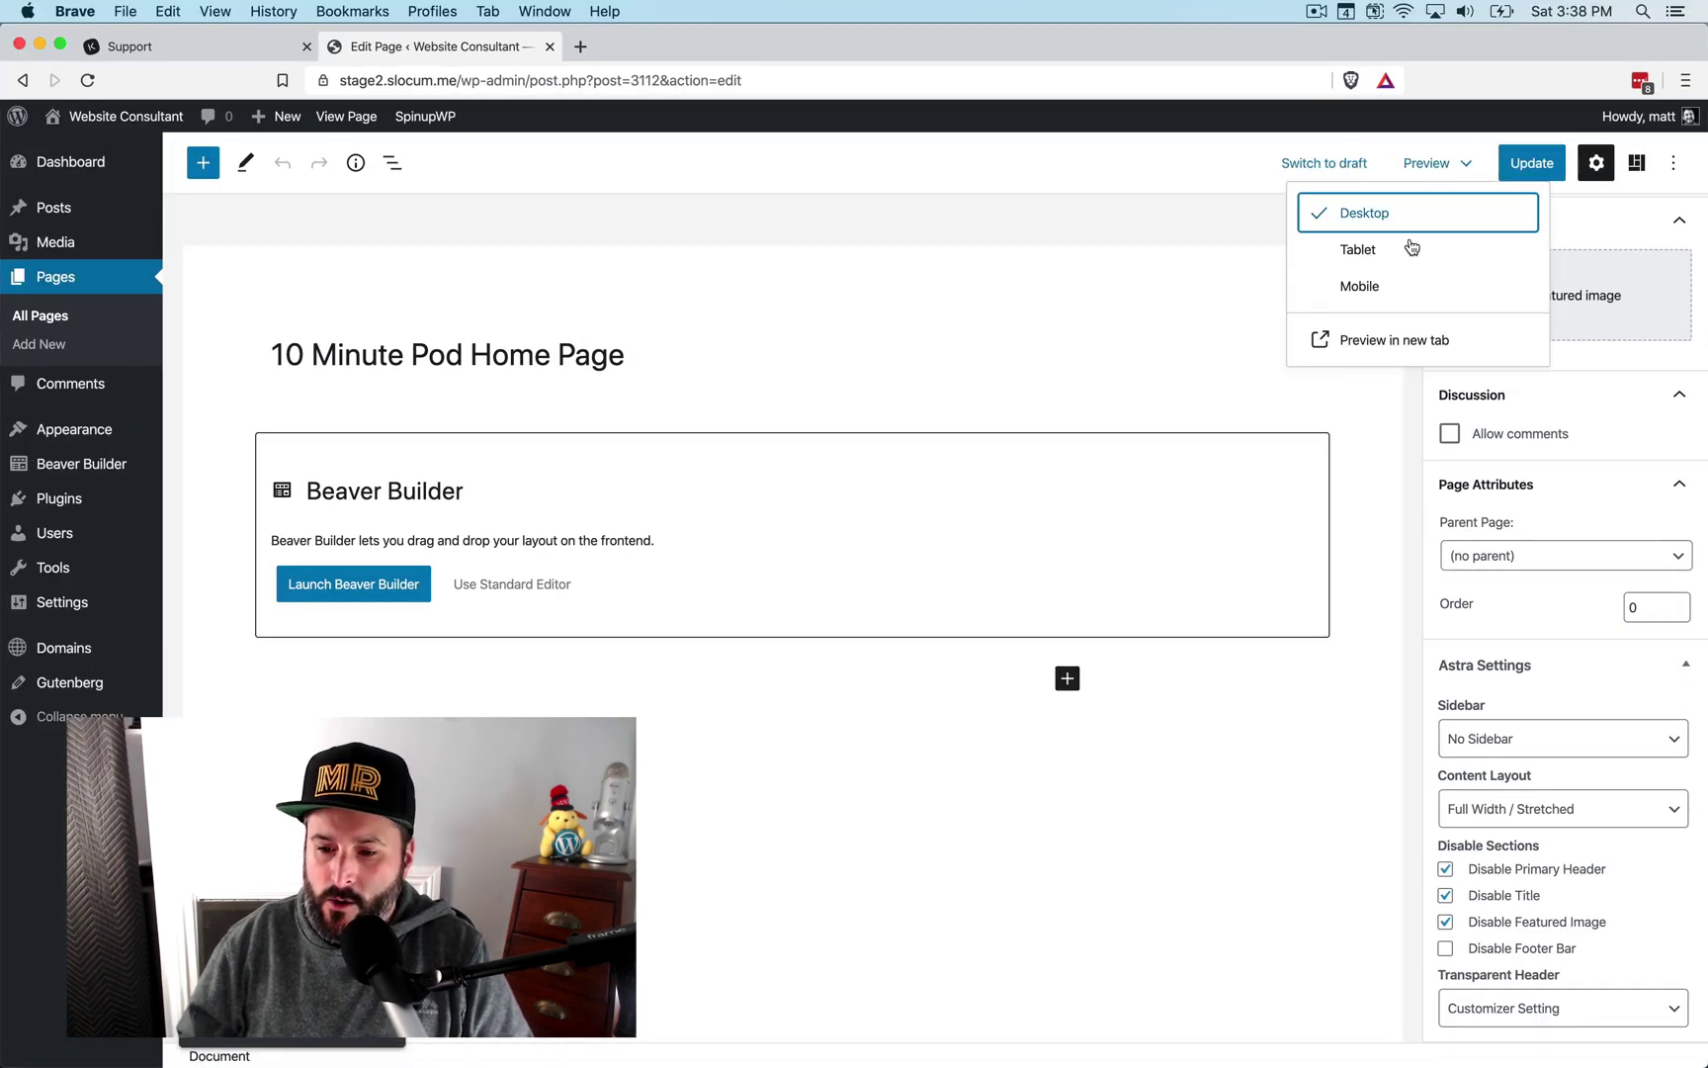
pyautogui.click(1395, 337)
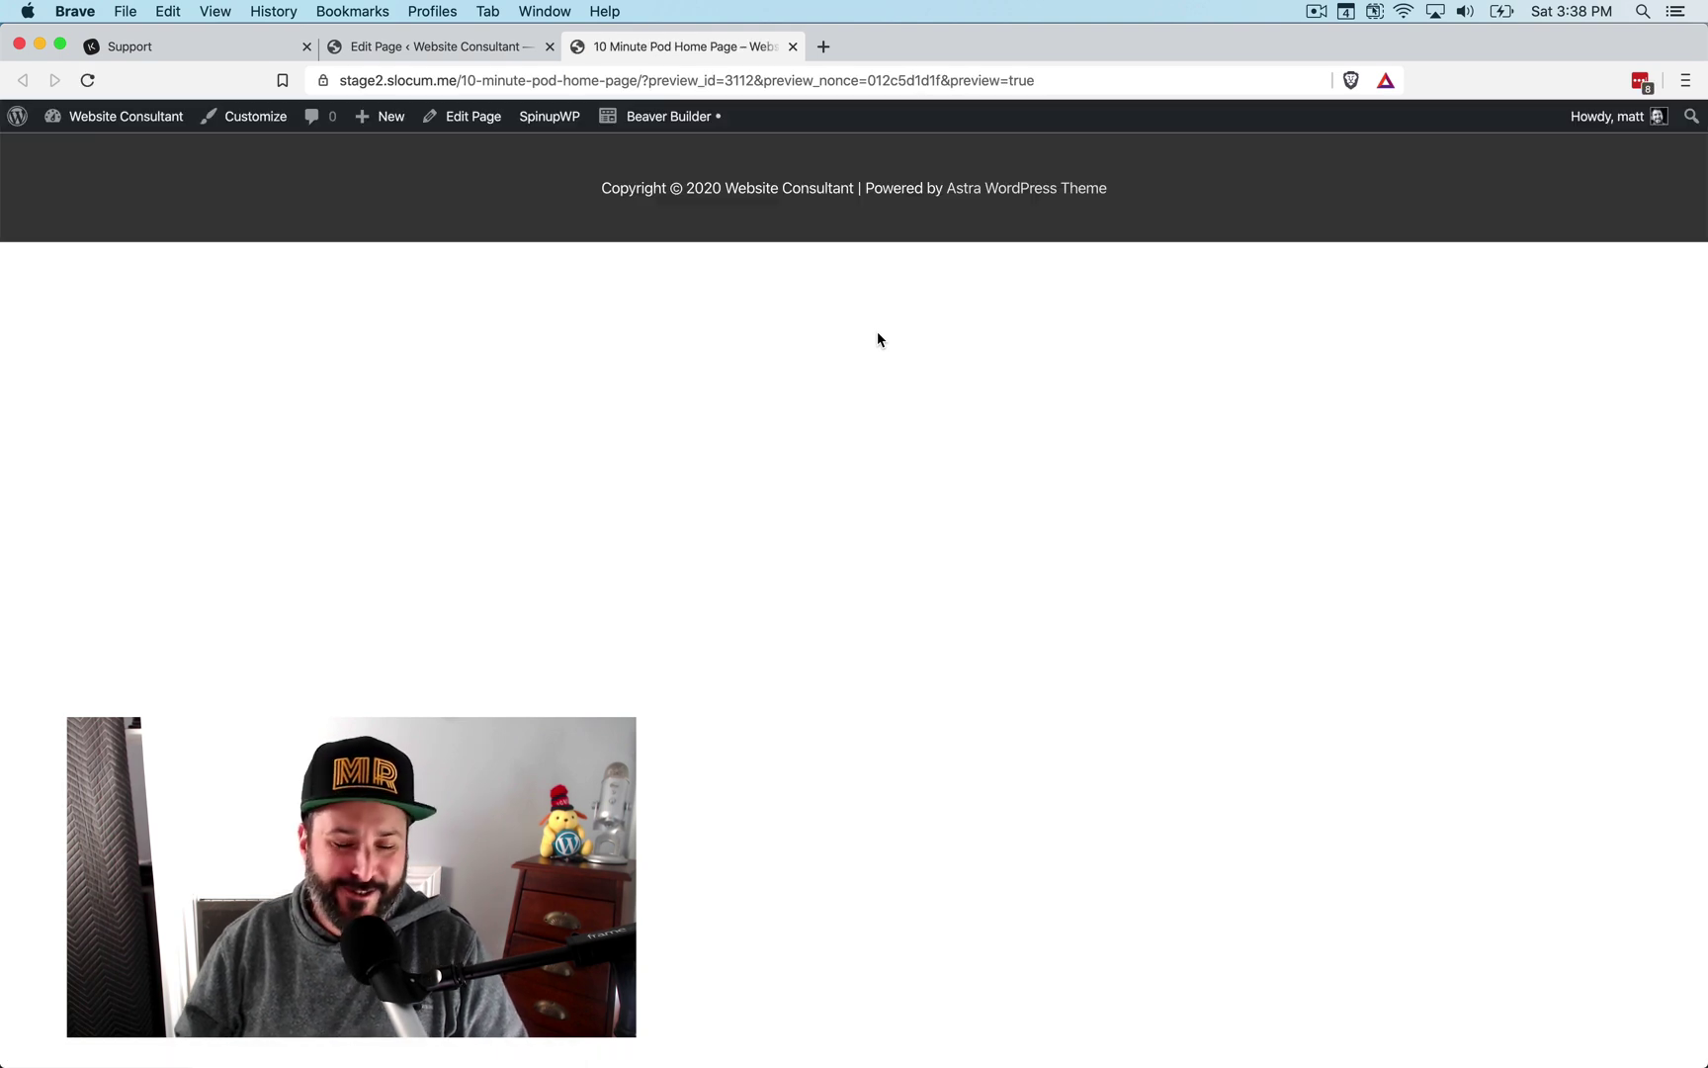
# Step: Launch Beaver Builder on the page and apply the Zen Life landing template
pyautogui.click(495, 50)
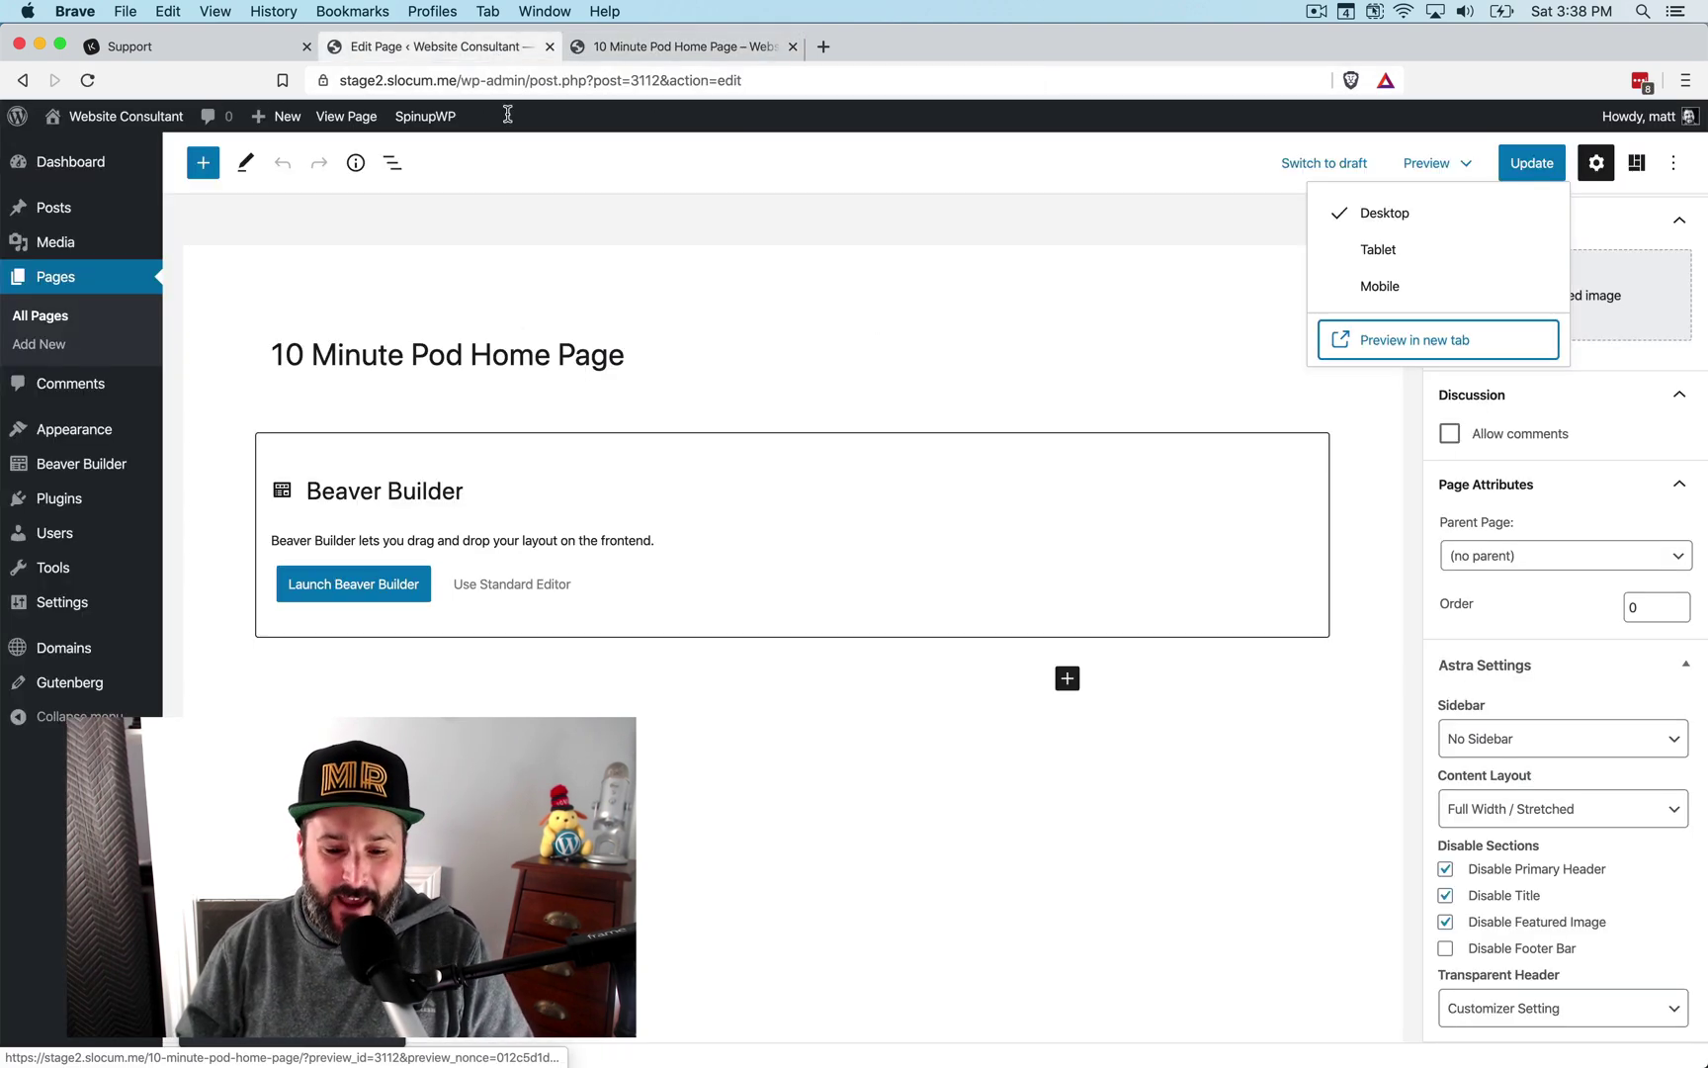
pyautogui.click(379, 578)
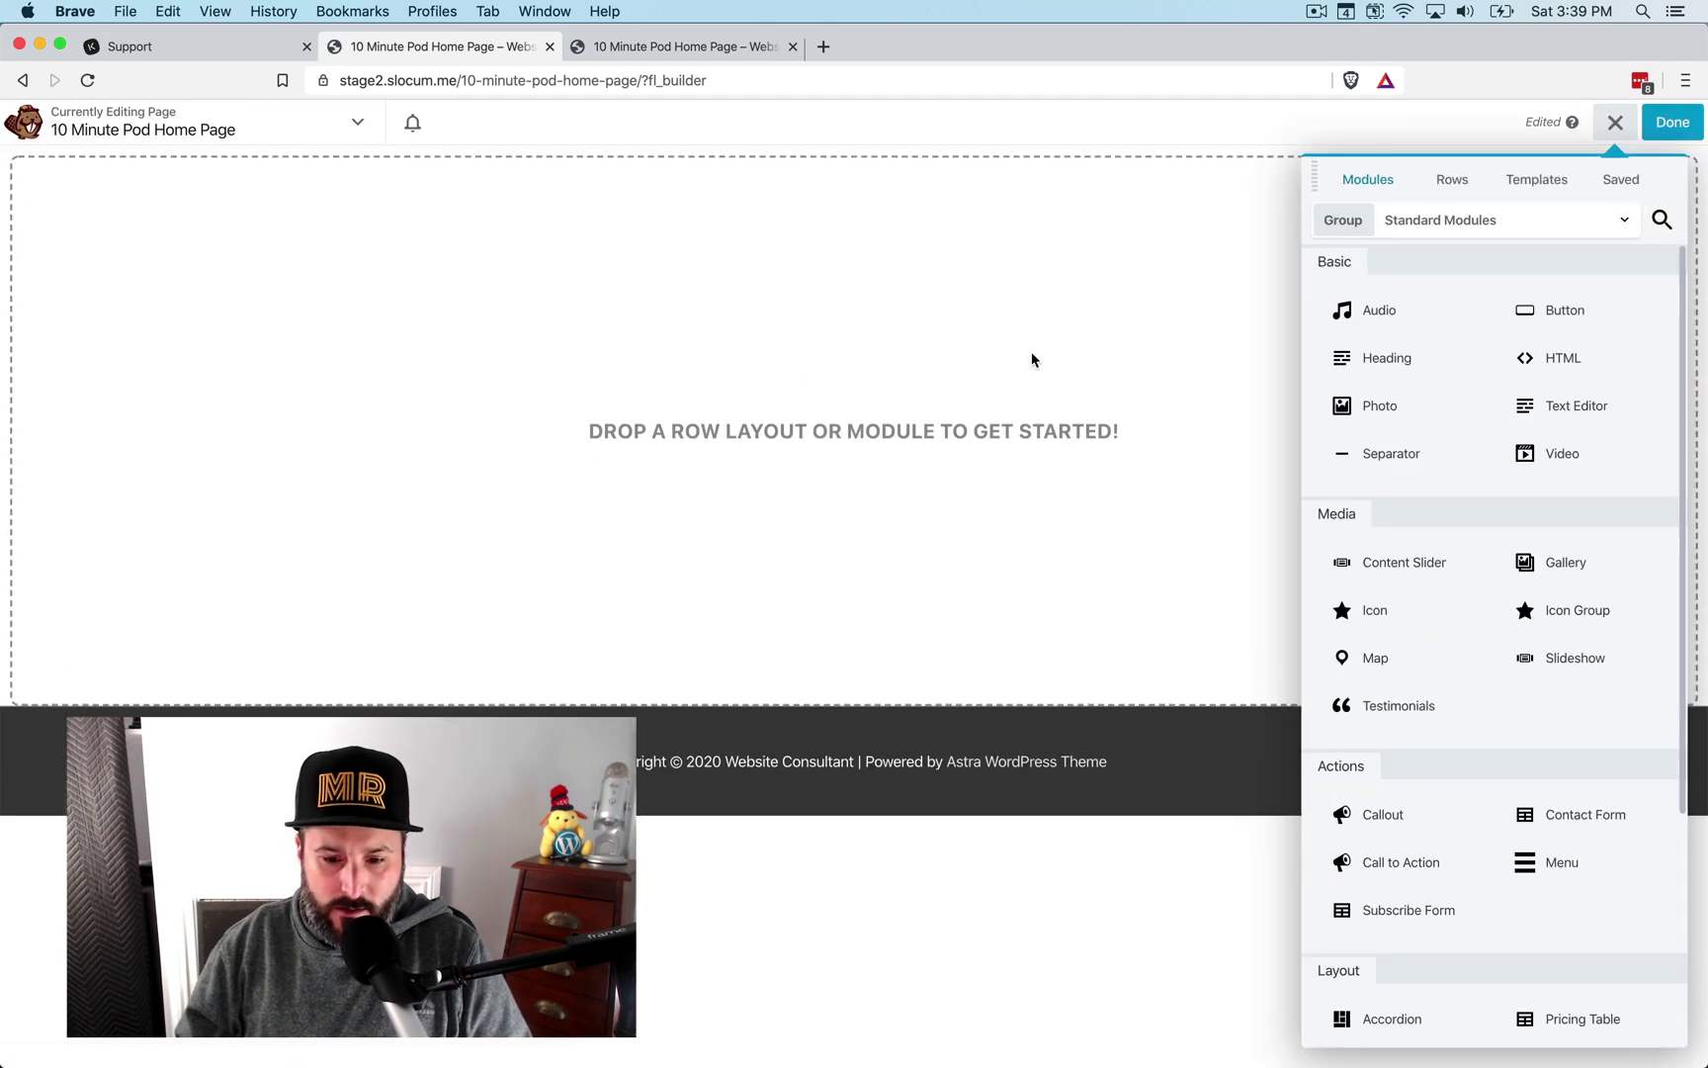
pyautogui.click(1538, 183)
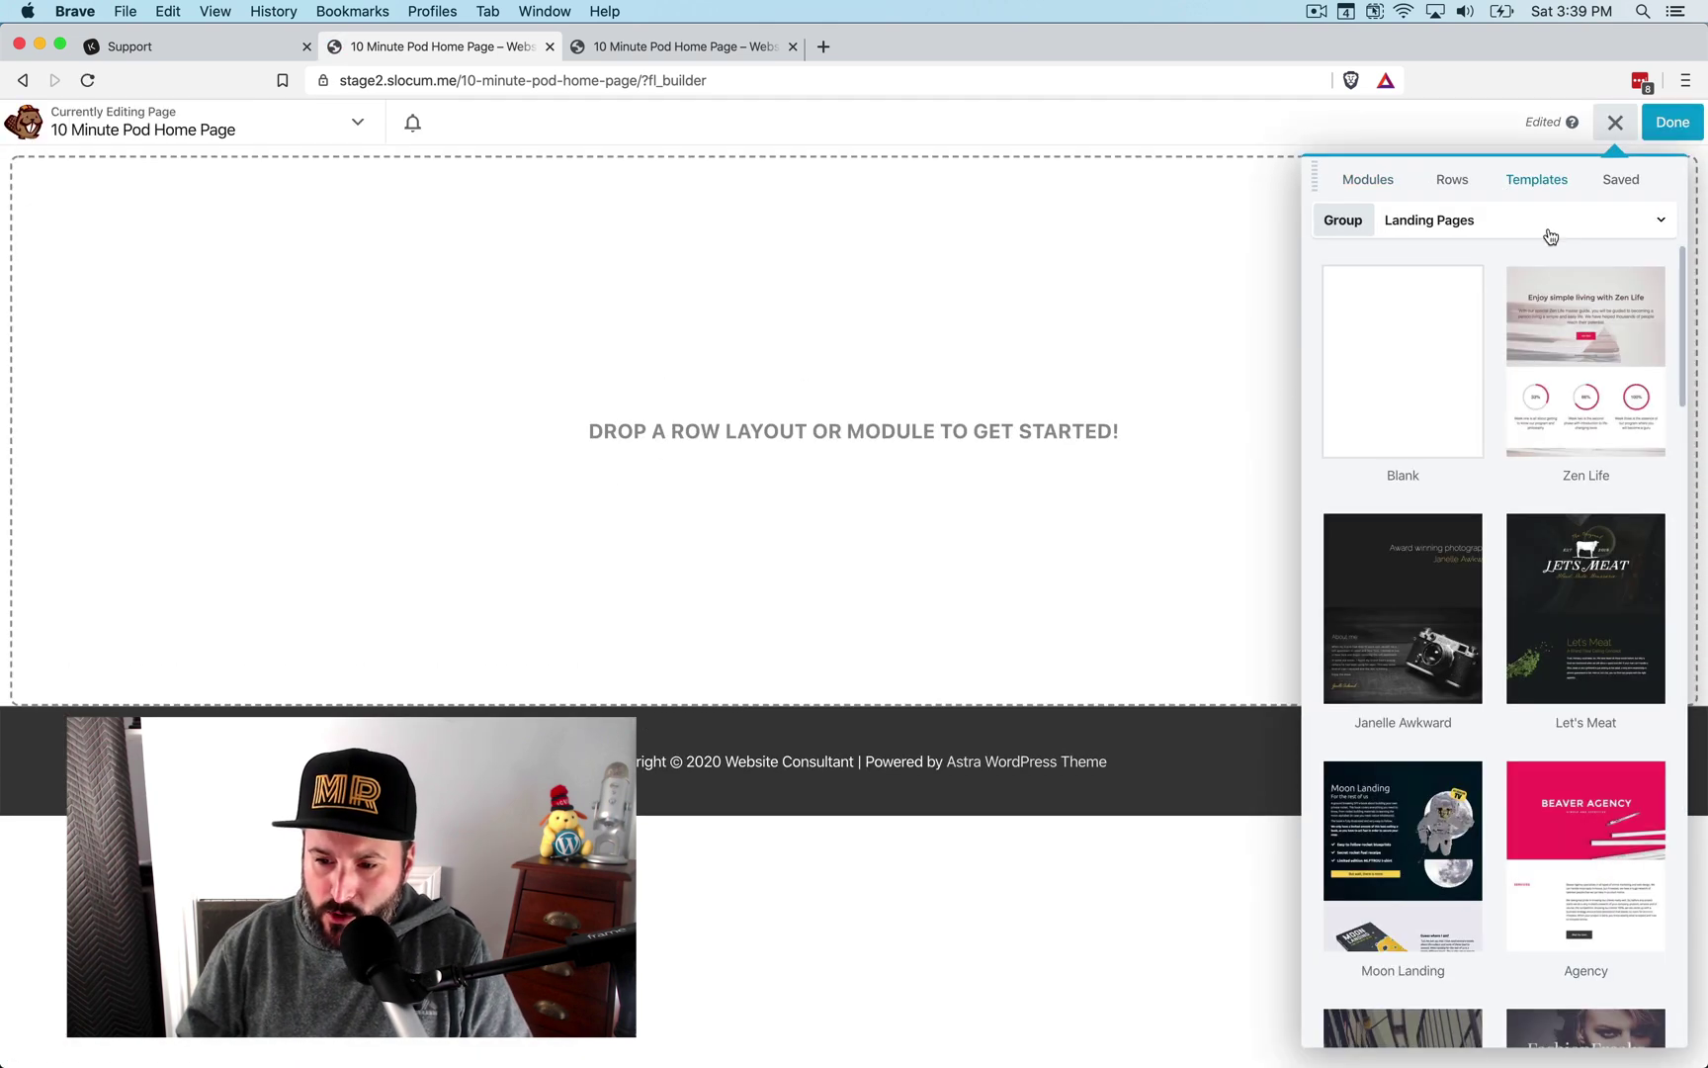
pyautogui.click(1566, 360)
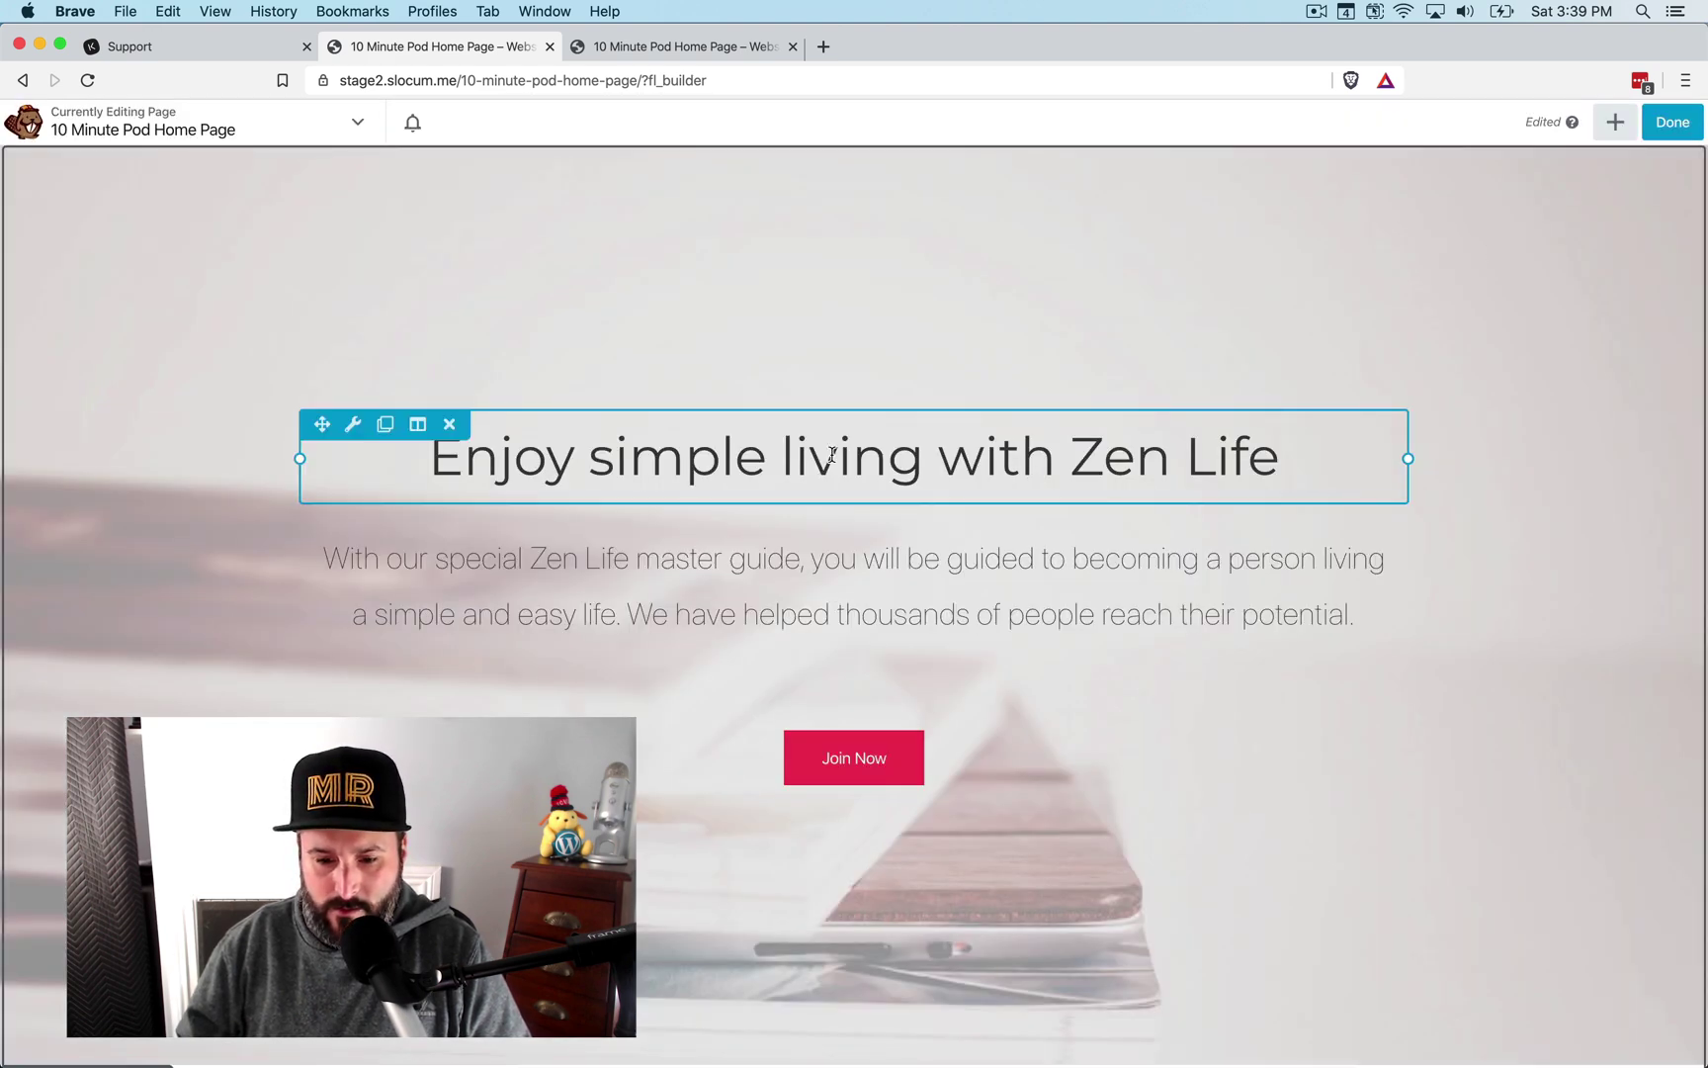
# Step: Change the main heading to 'My 10 Minute Podcast Landing Page' and save it
pyautogui.click(791, 458)
pyautogui.tripleClick(170, 313)
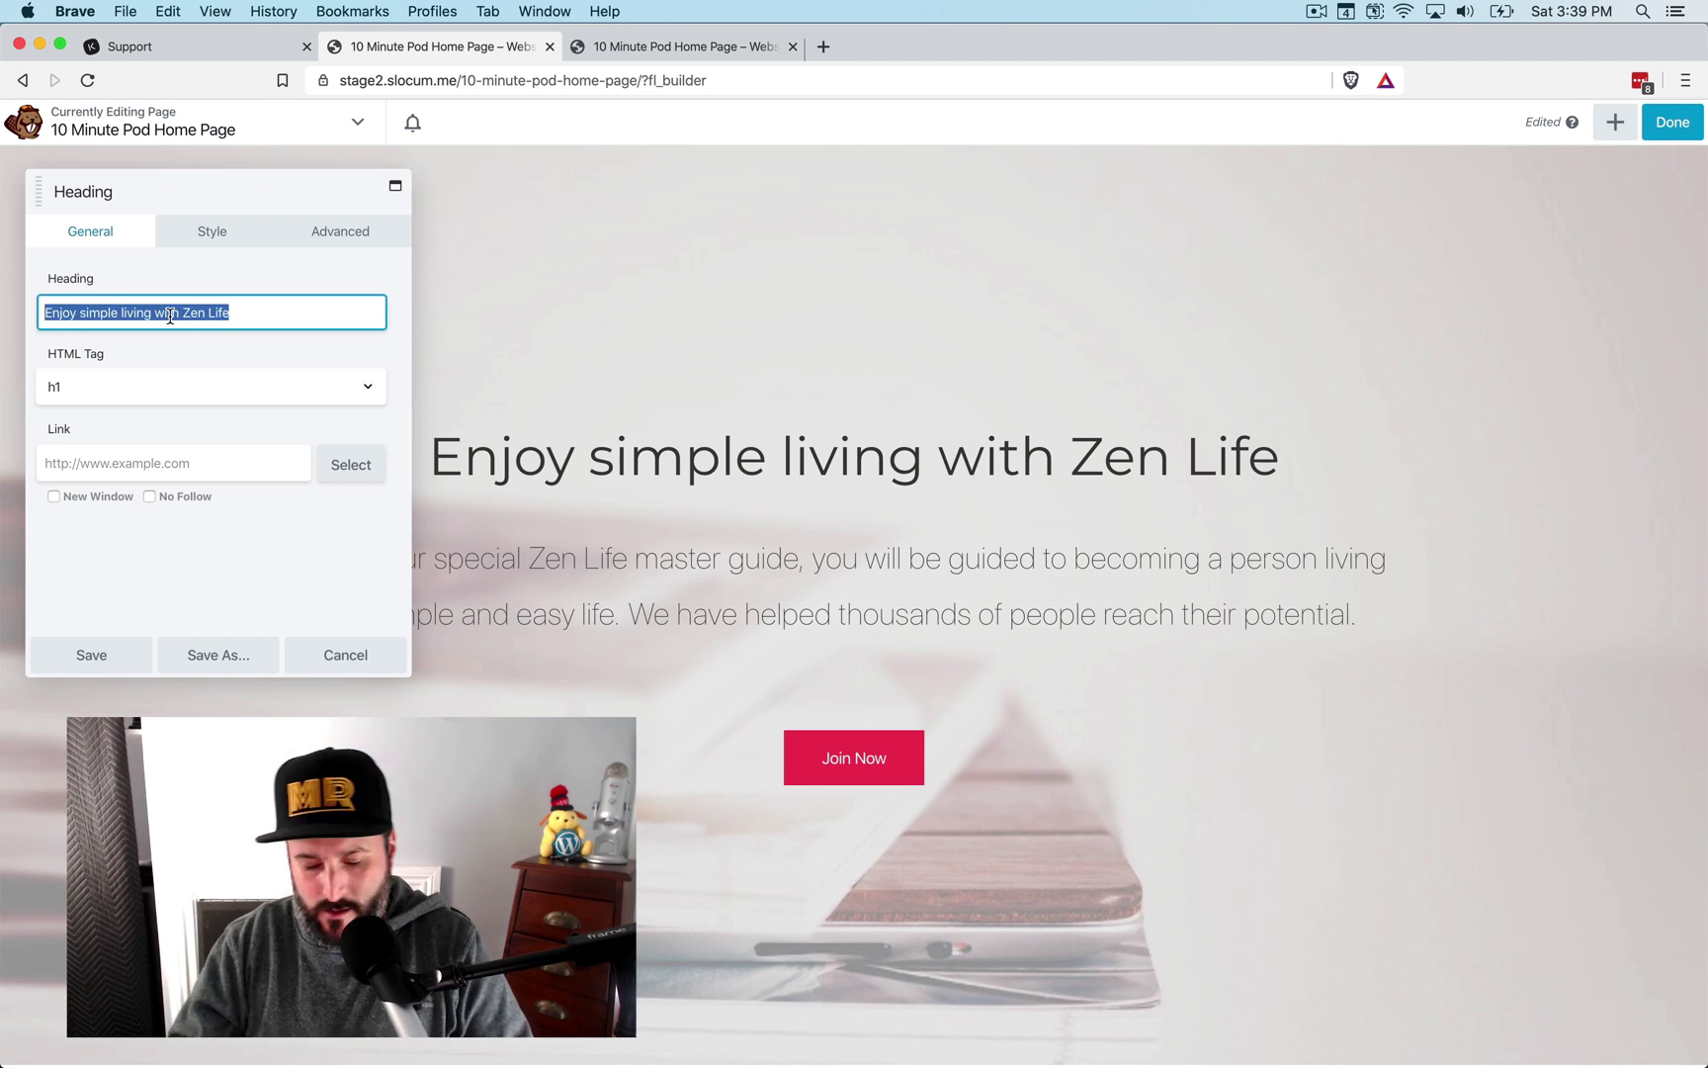
pyautogui.write('My 10 M')
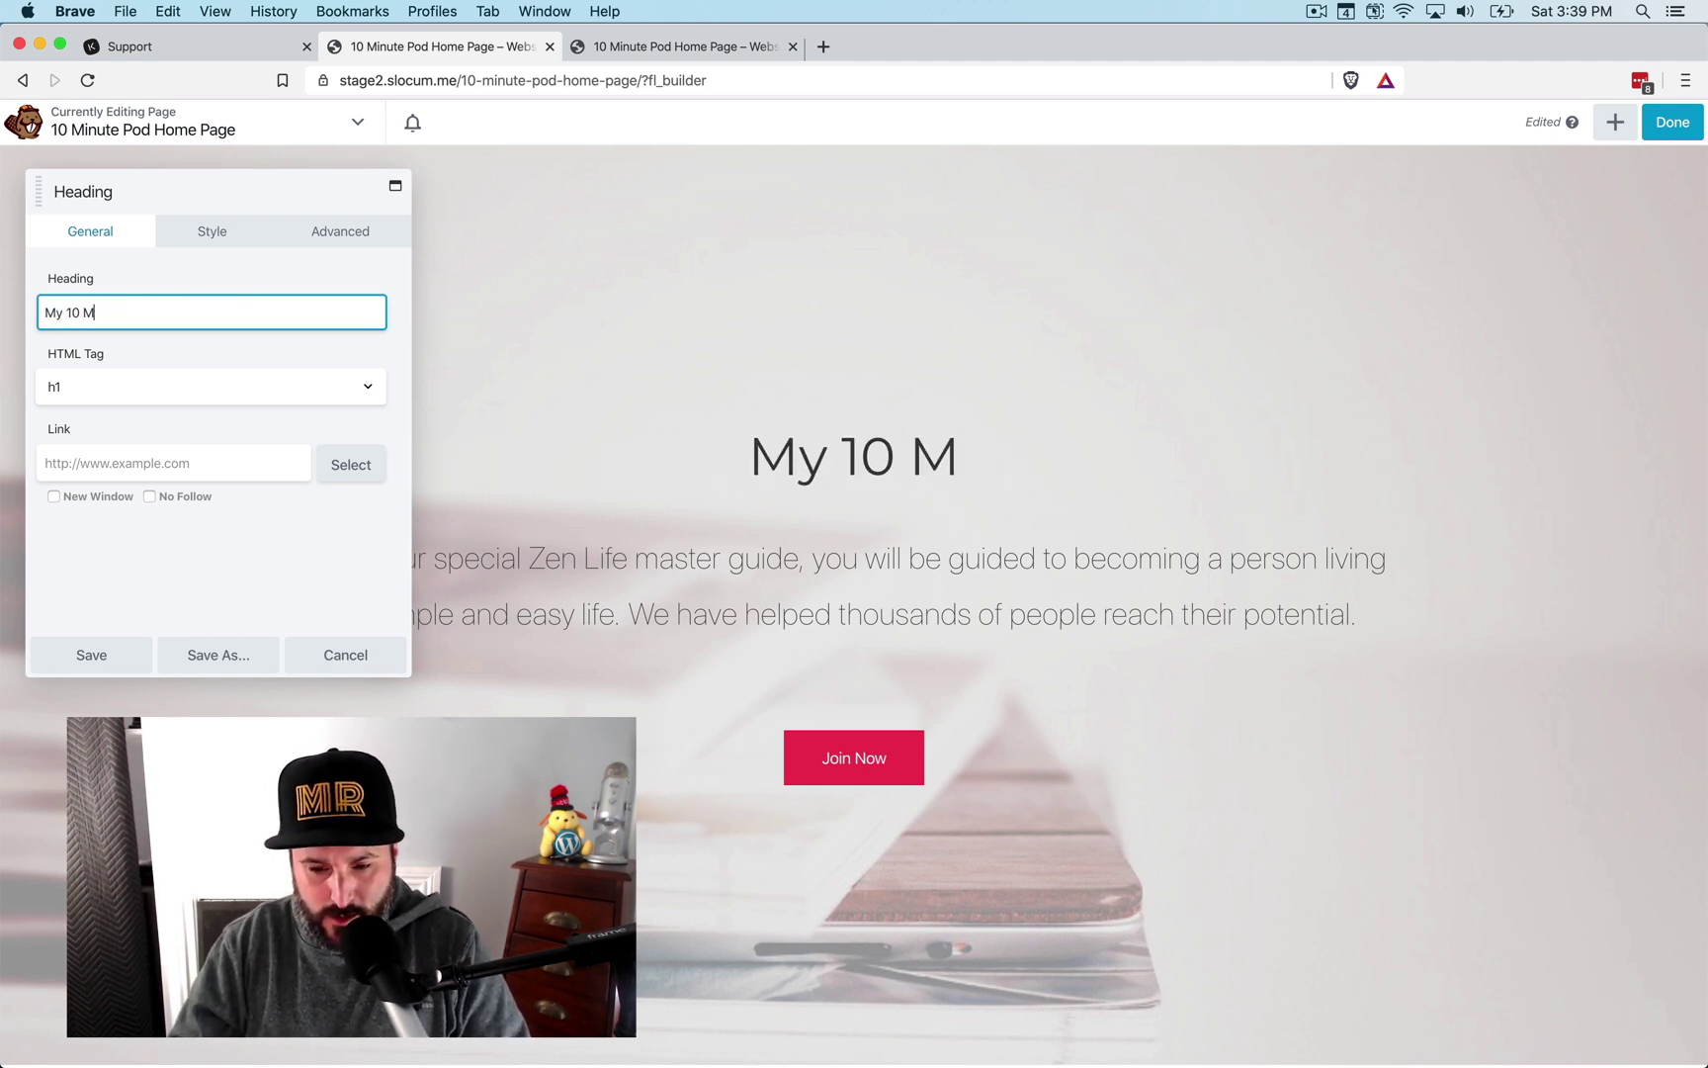
pyautogui.write('inute Pod')
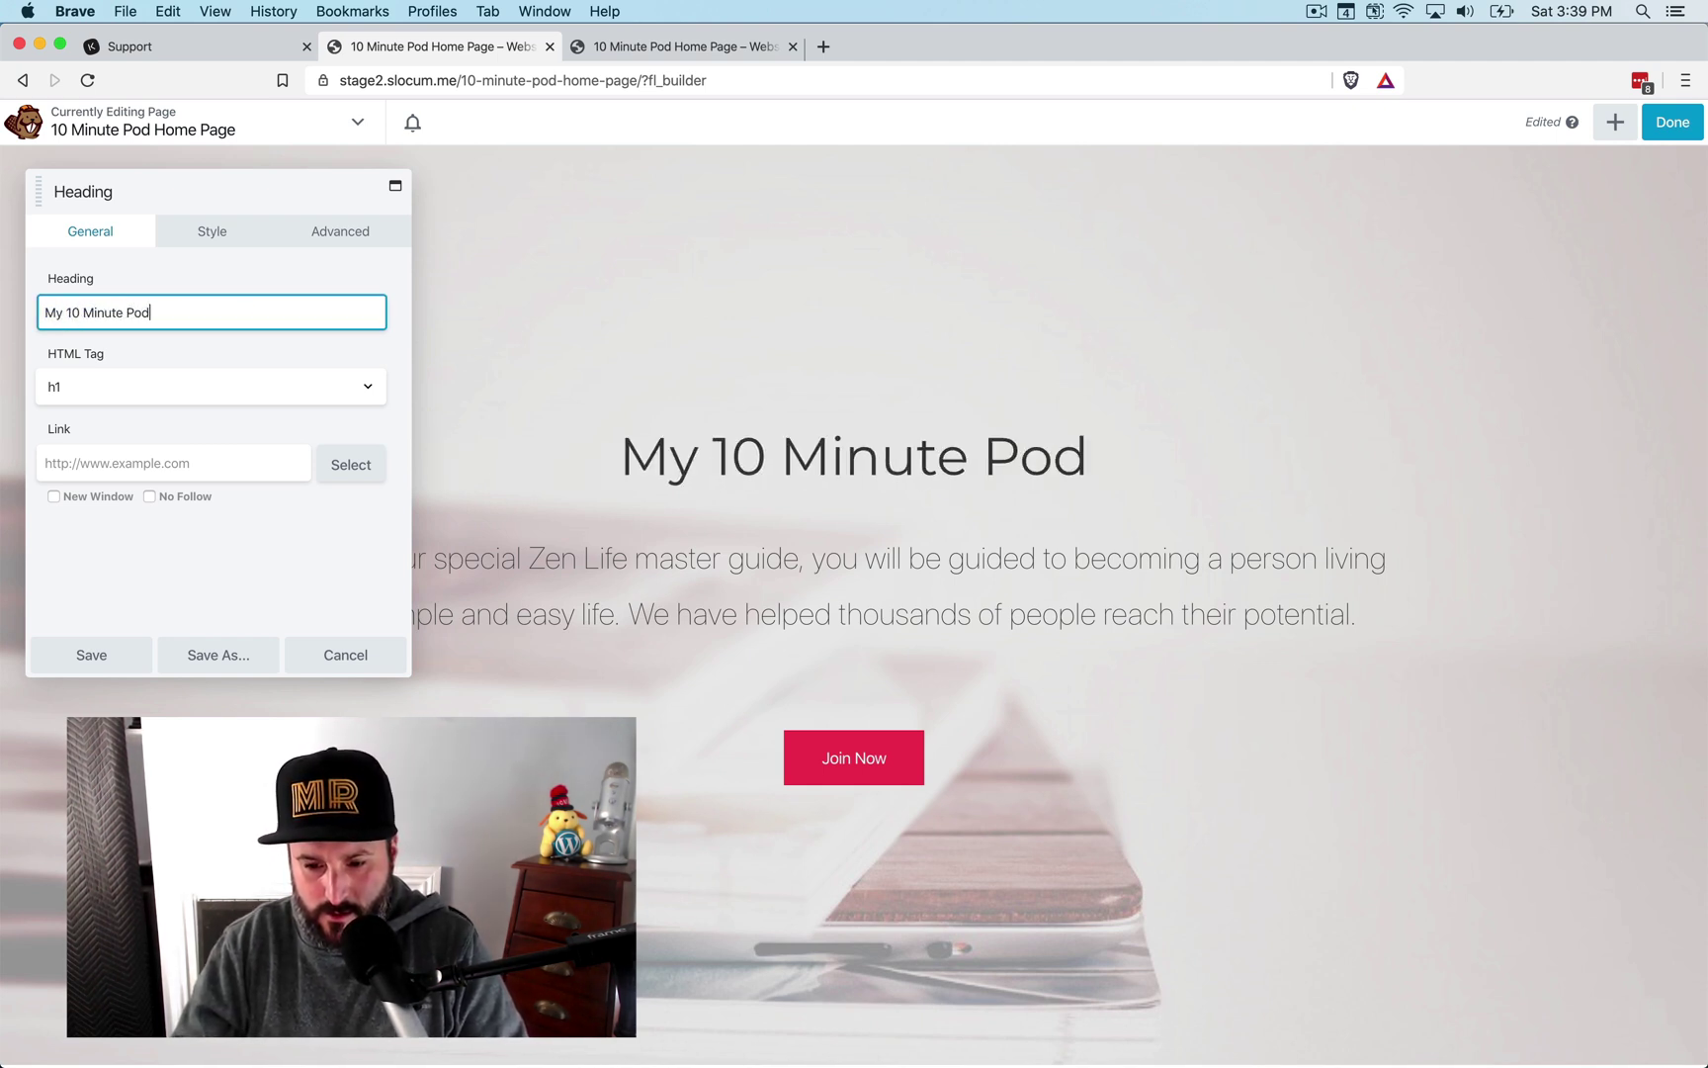
pyautogui.write('cast Landing PAge')
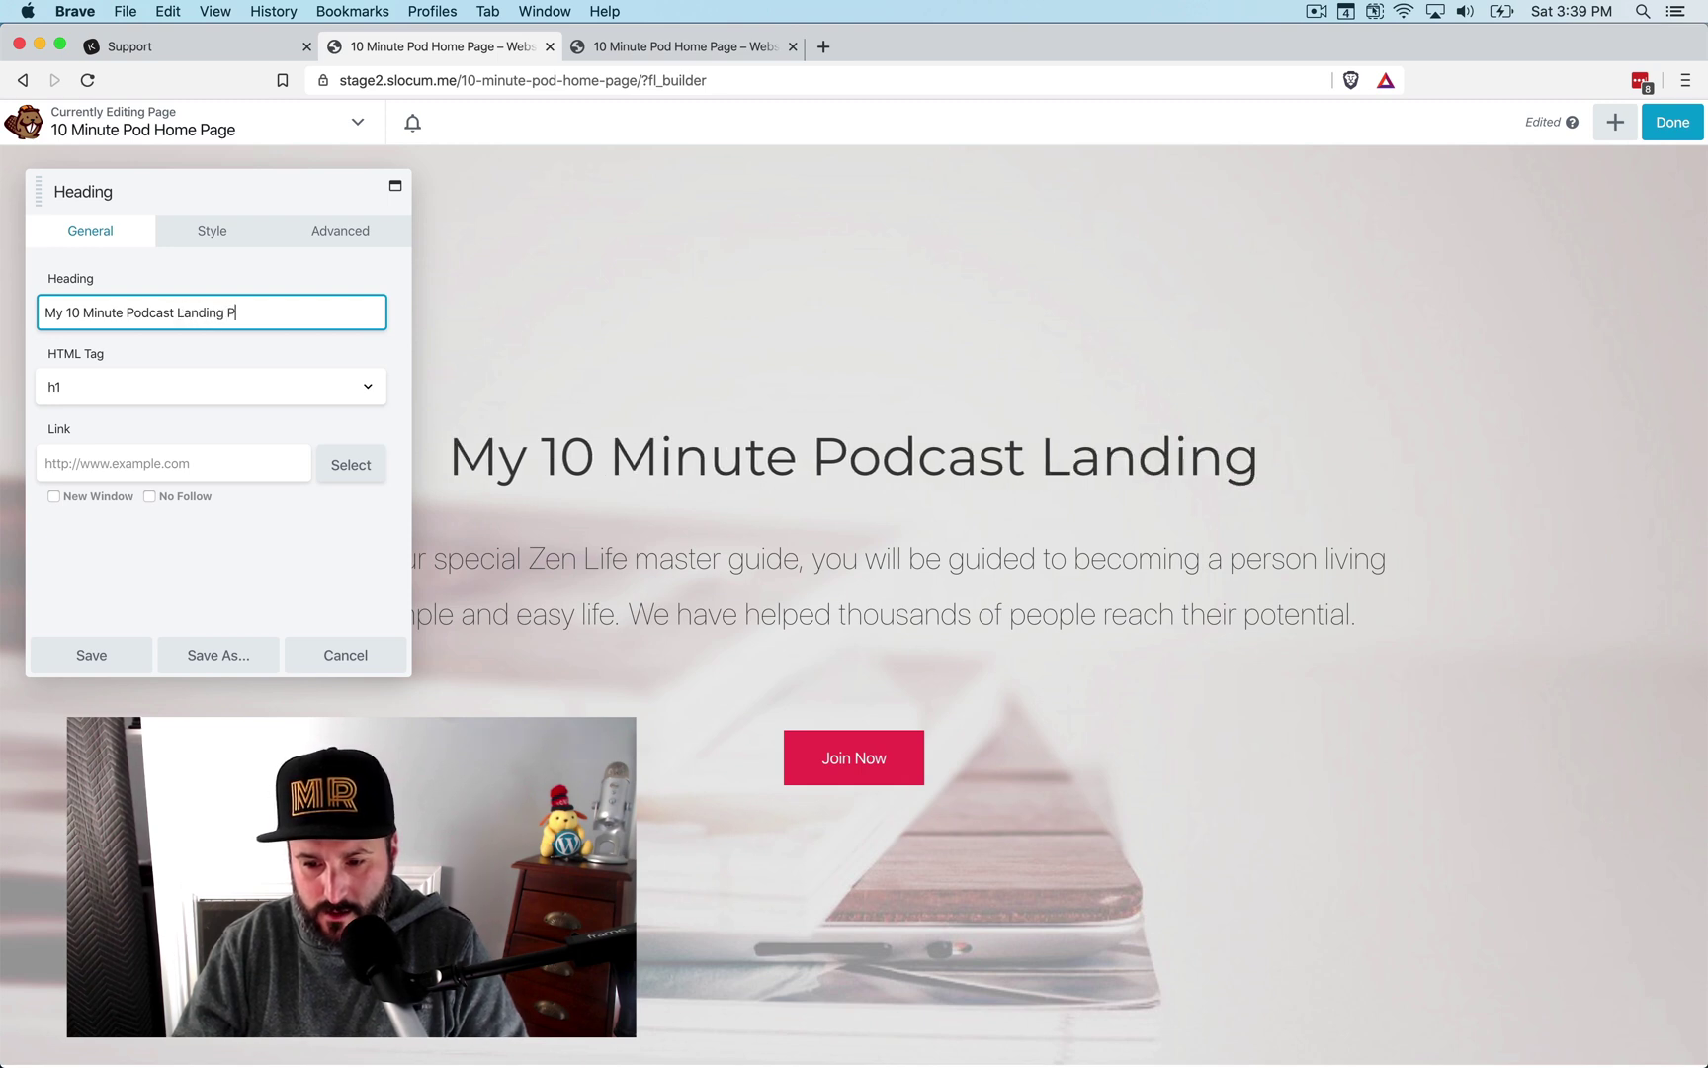
pyautogui.press('BackSpace')
pyautogui.press('BackSpace')
pyautogui.press('BackSpace')
pyautogui.write('age')
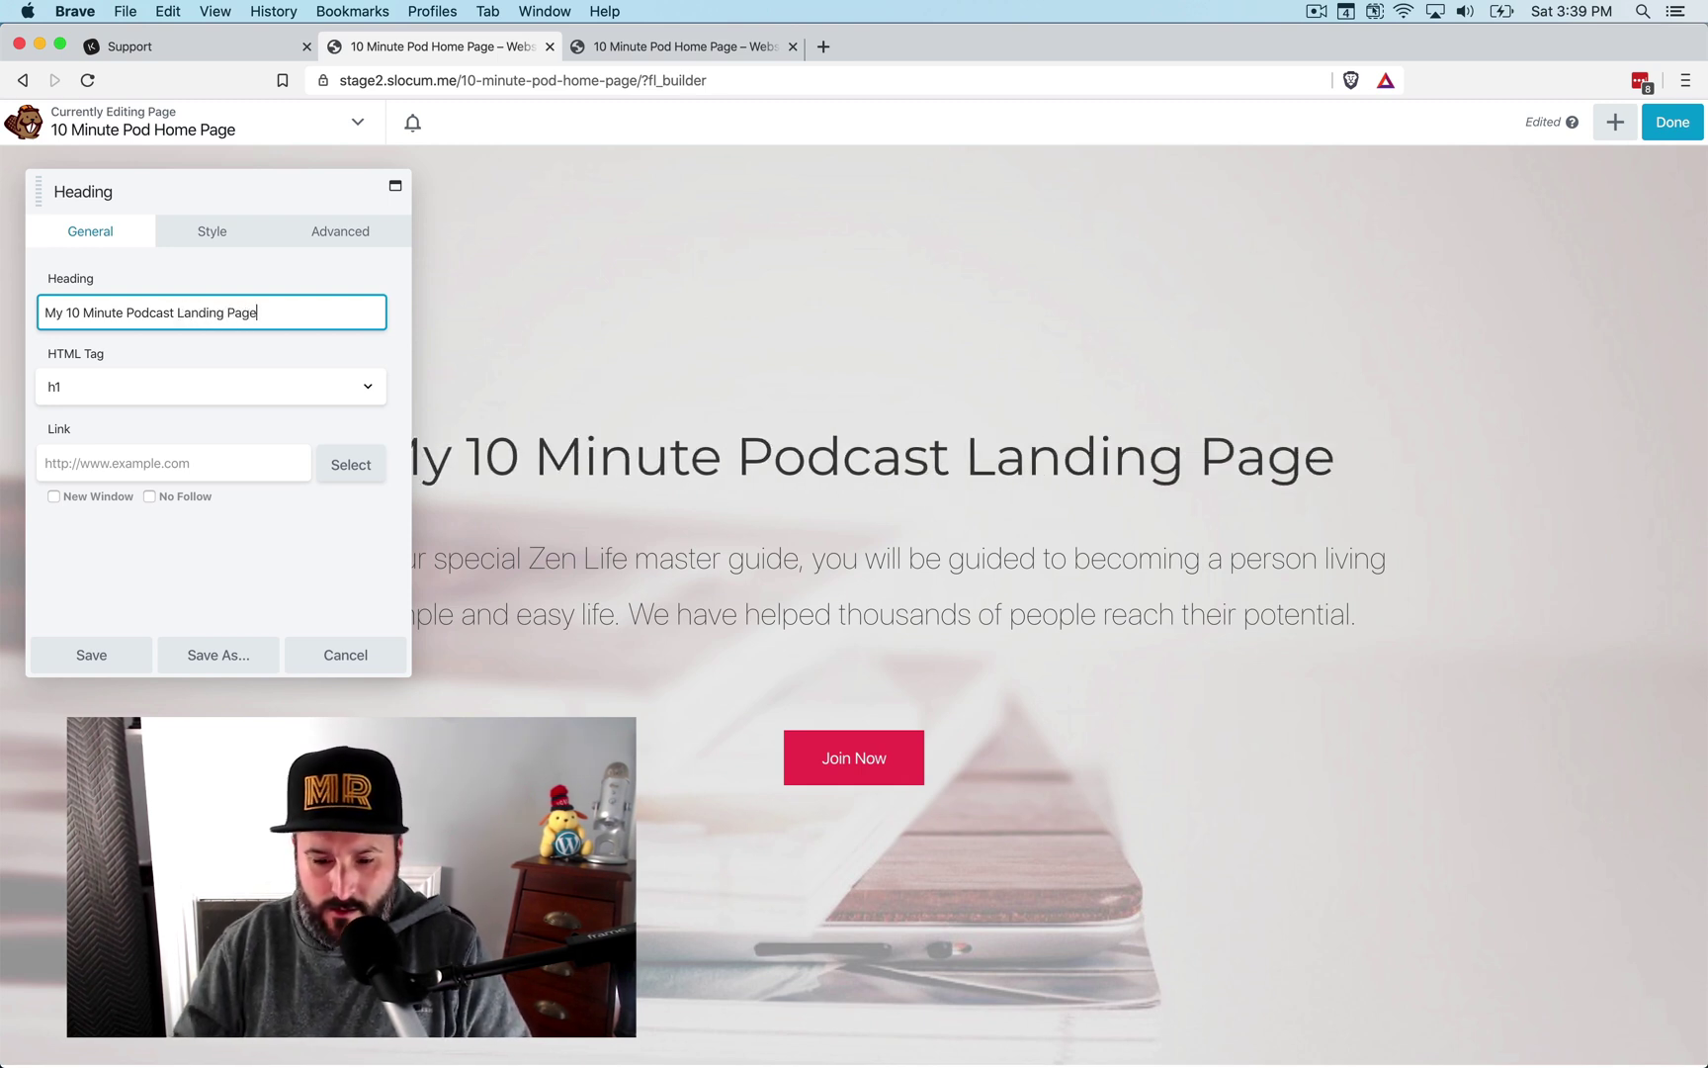
pyautogui.click(107, 653)
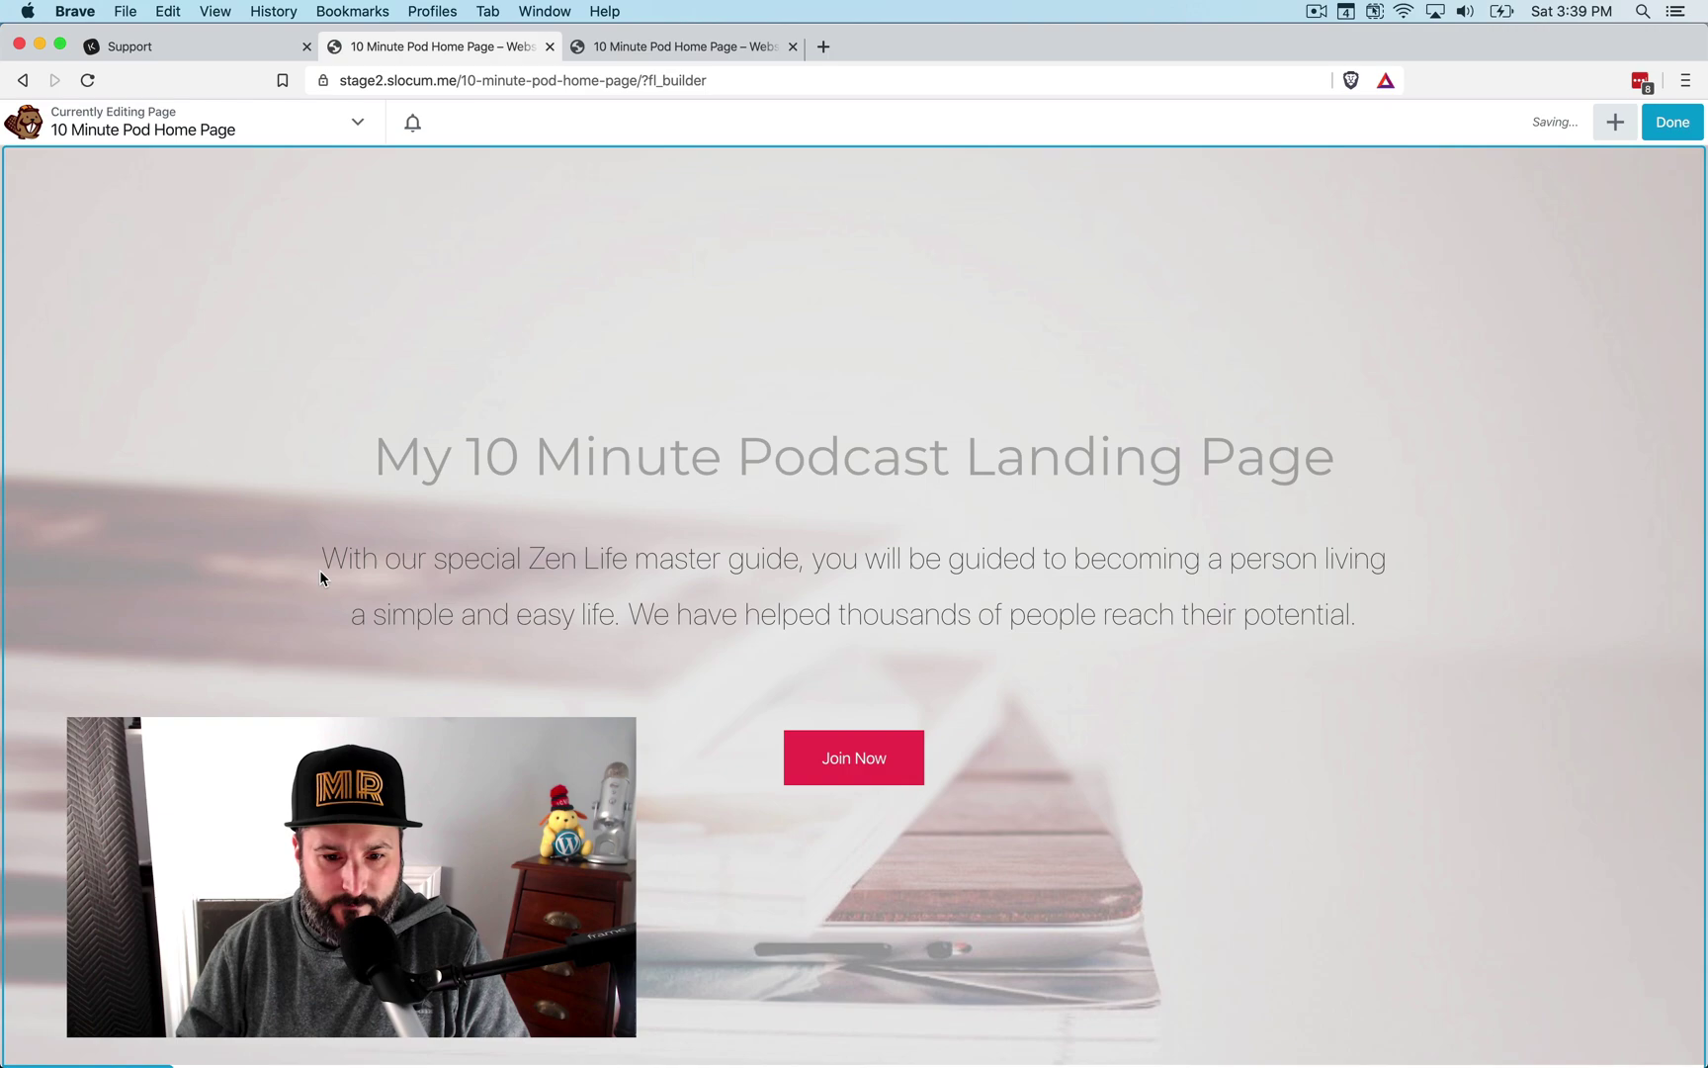
# Step: Finish editing in Beaver Builder and publish the landing page
pyautogui.click(1663, 122)
pyautogui.click(1580, 122)
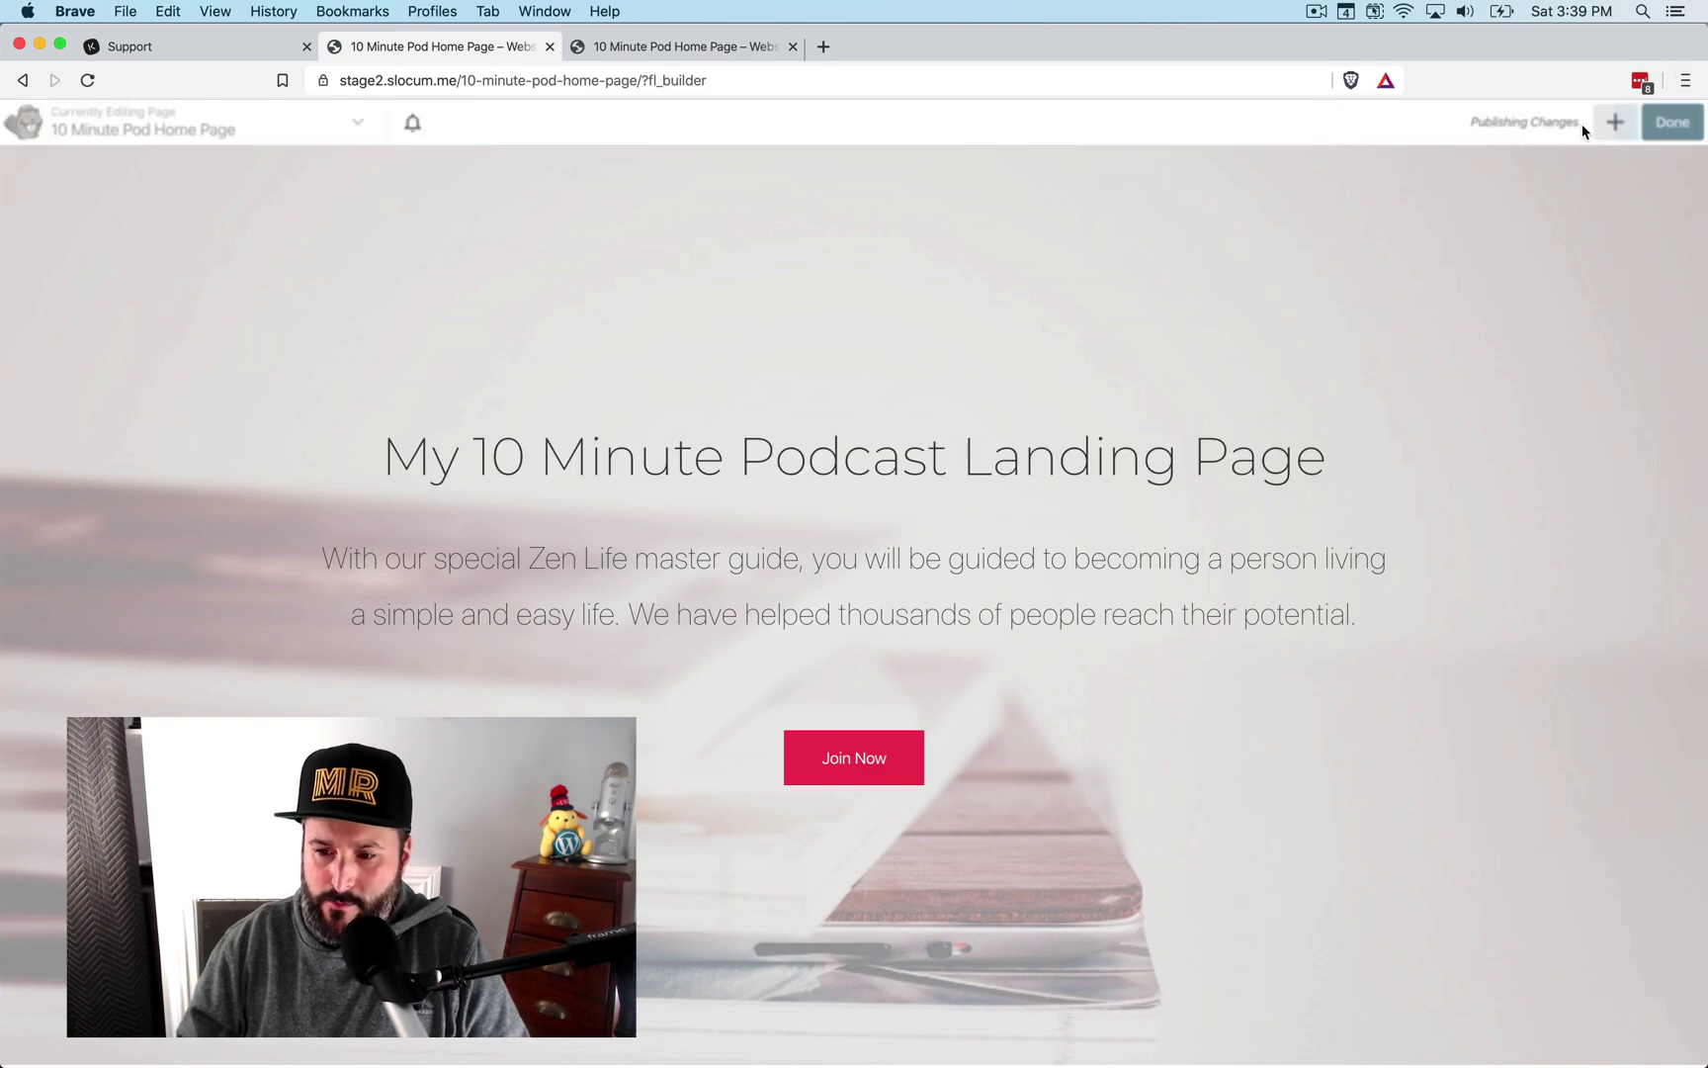
pyautogui.scroll(-20, 782, 538)
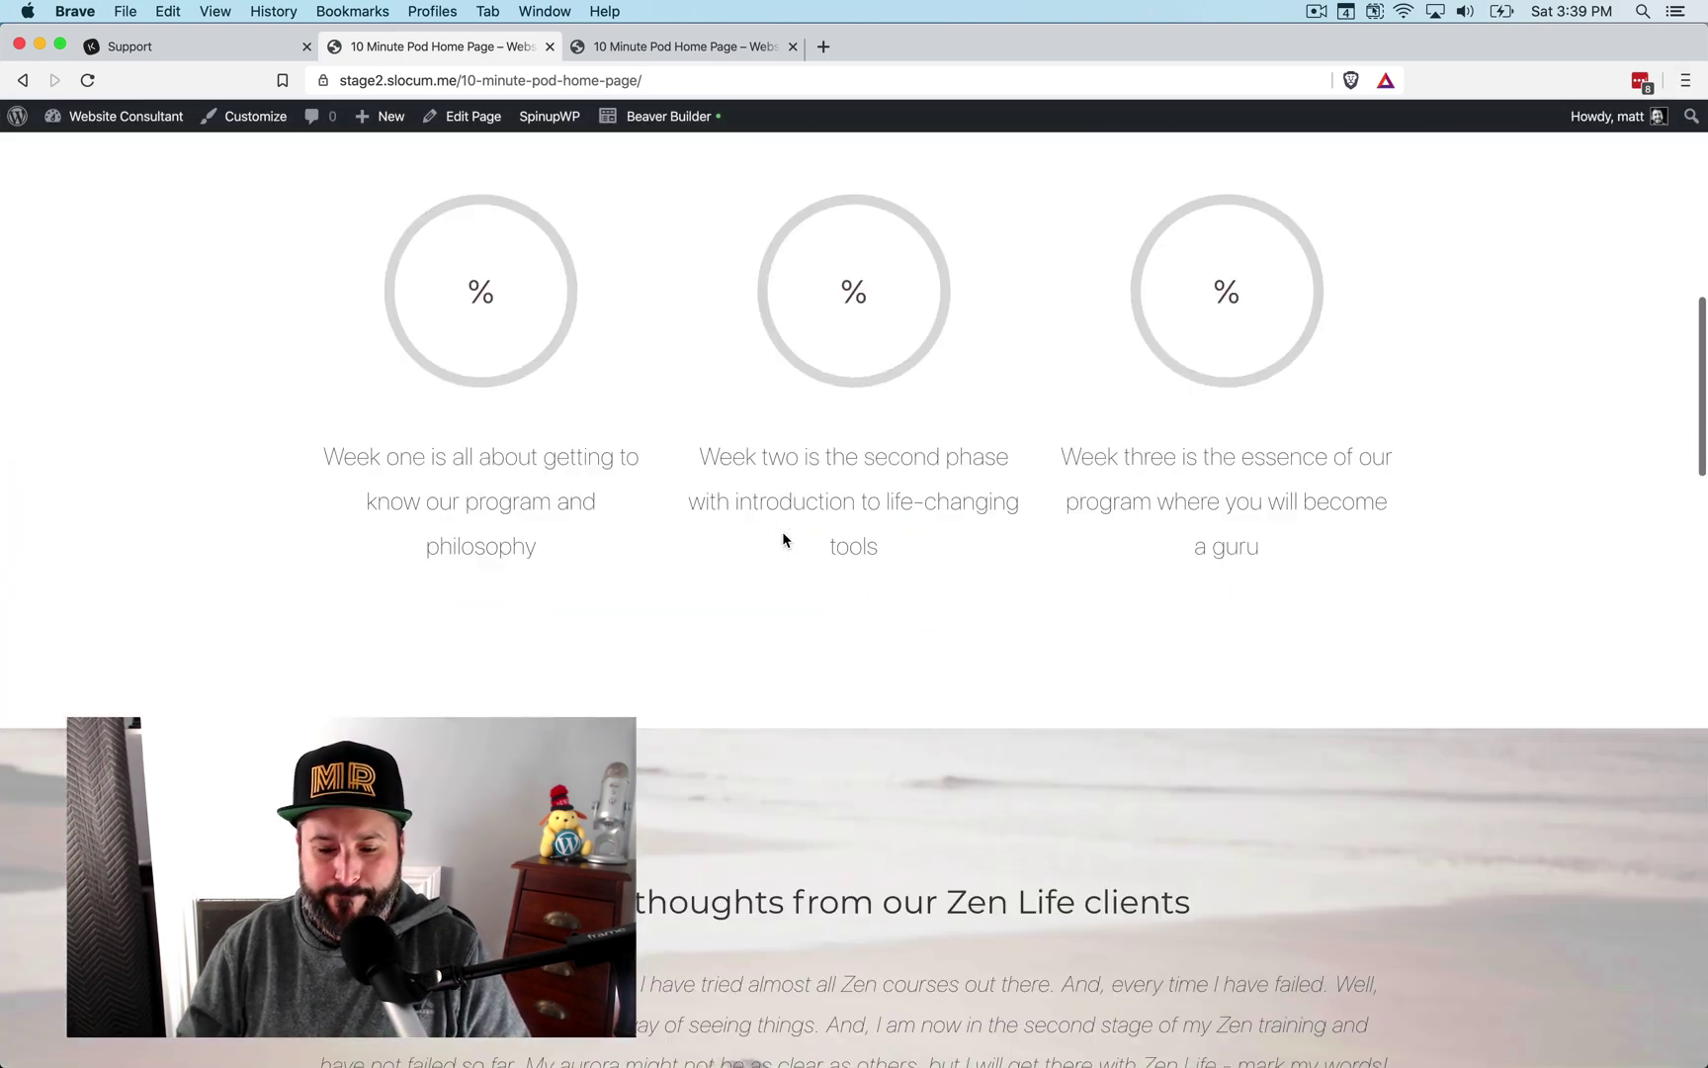
pyautogui.scroll(20, 783, 539)
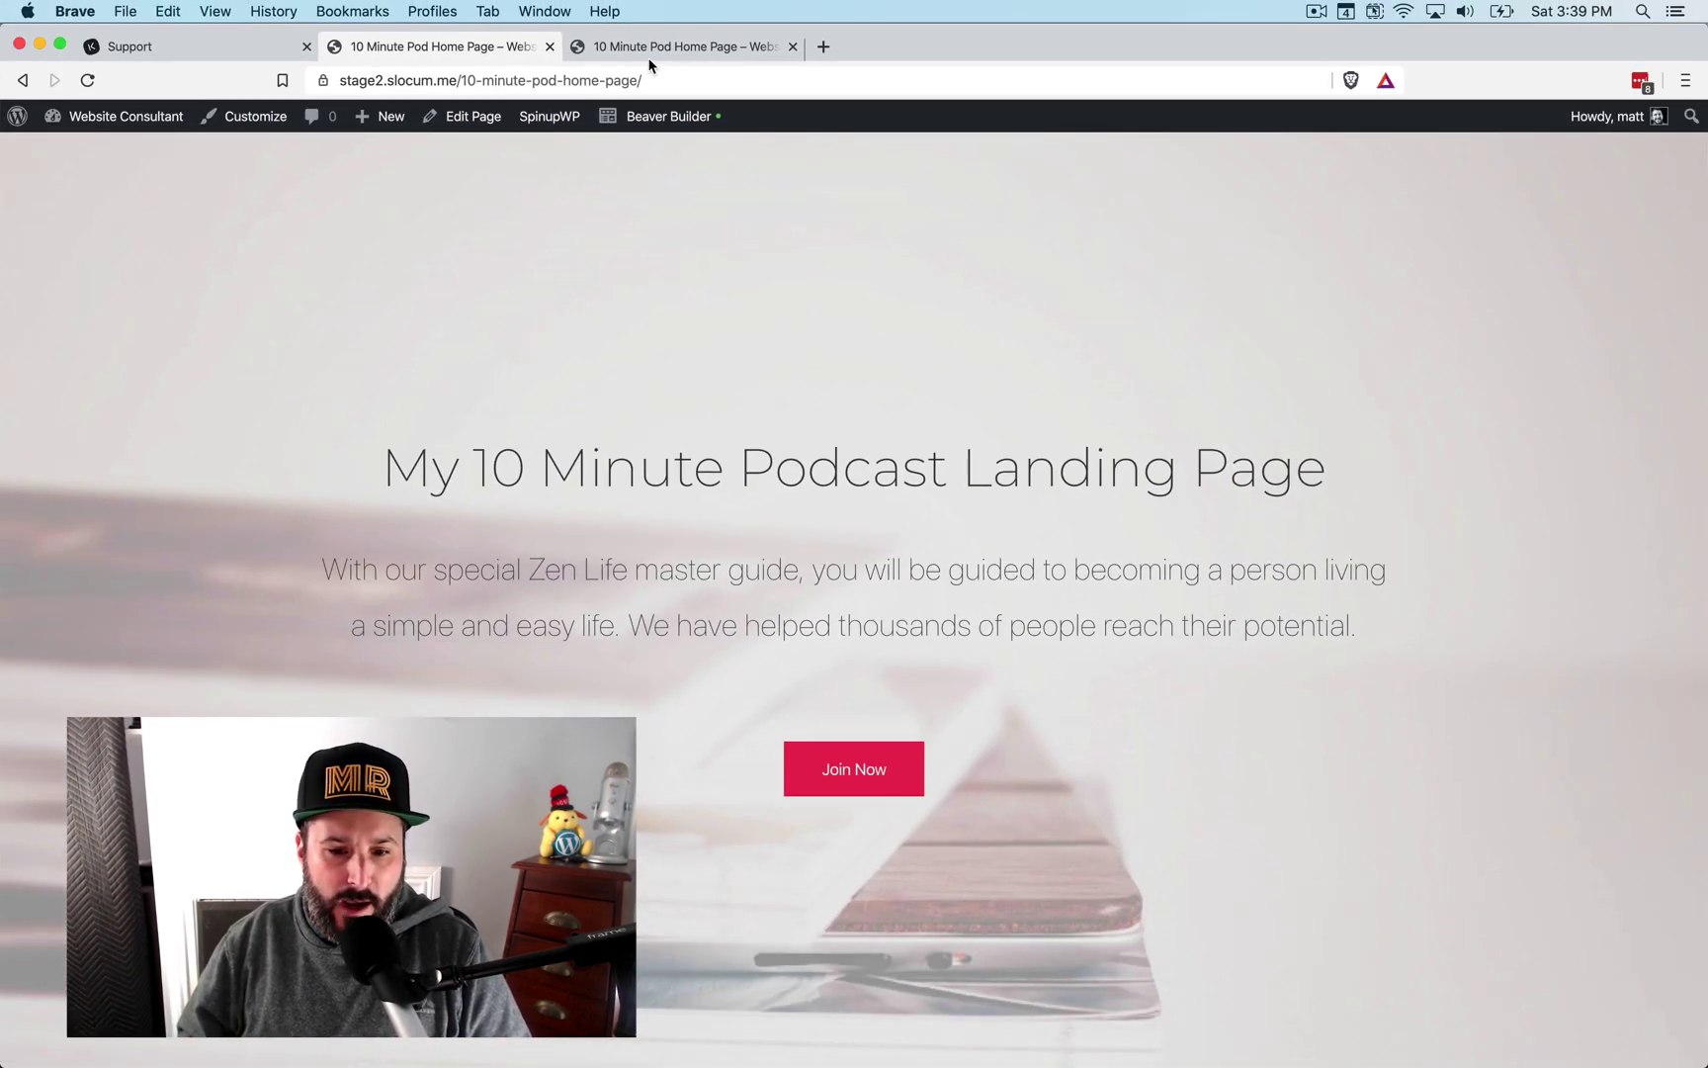
# Step: Load 10minutepod.com in the preview tab, which still shows the Website Consultant site
pyautogui.click(653, 47)
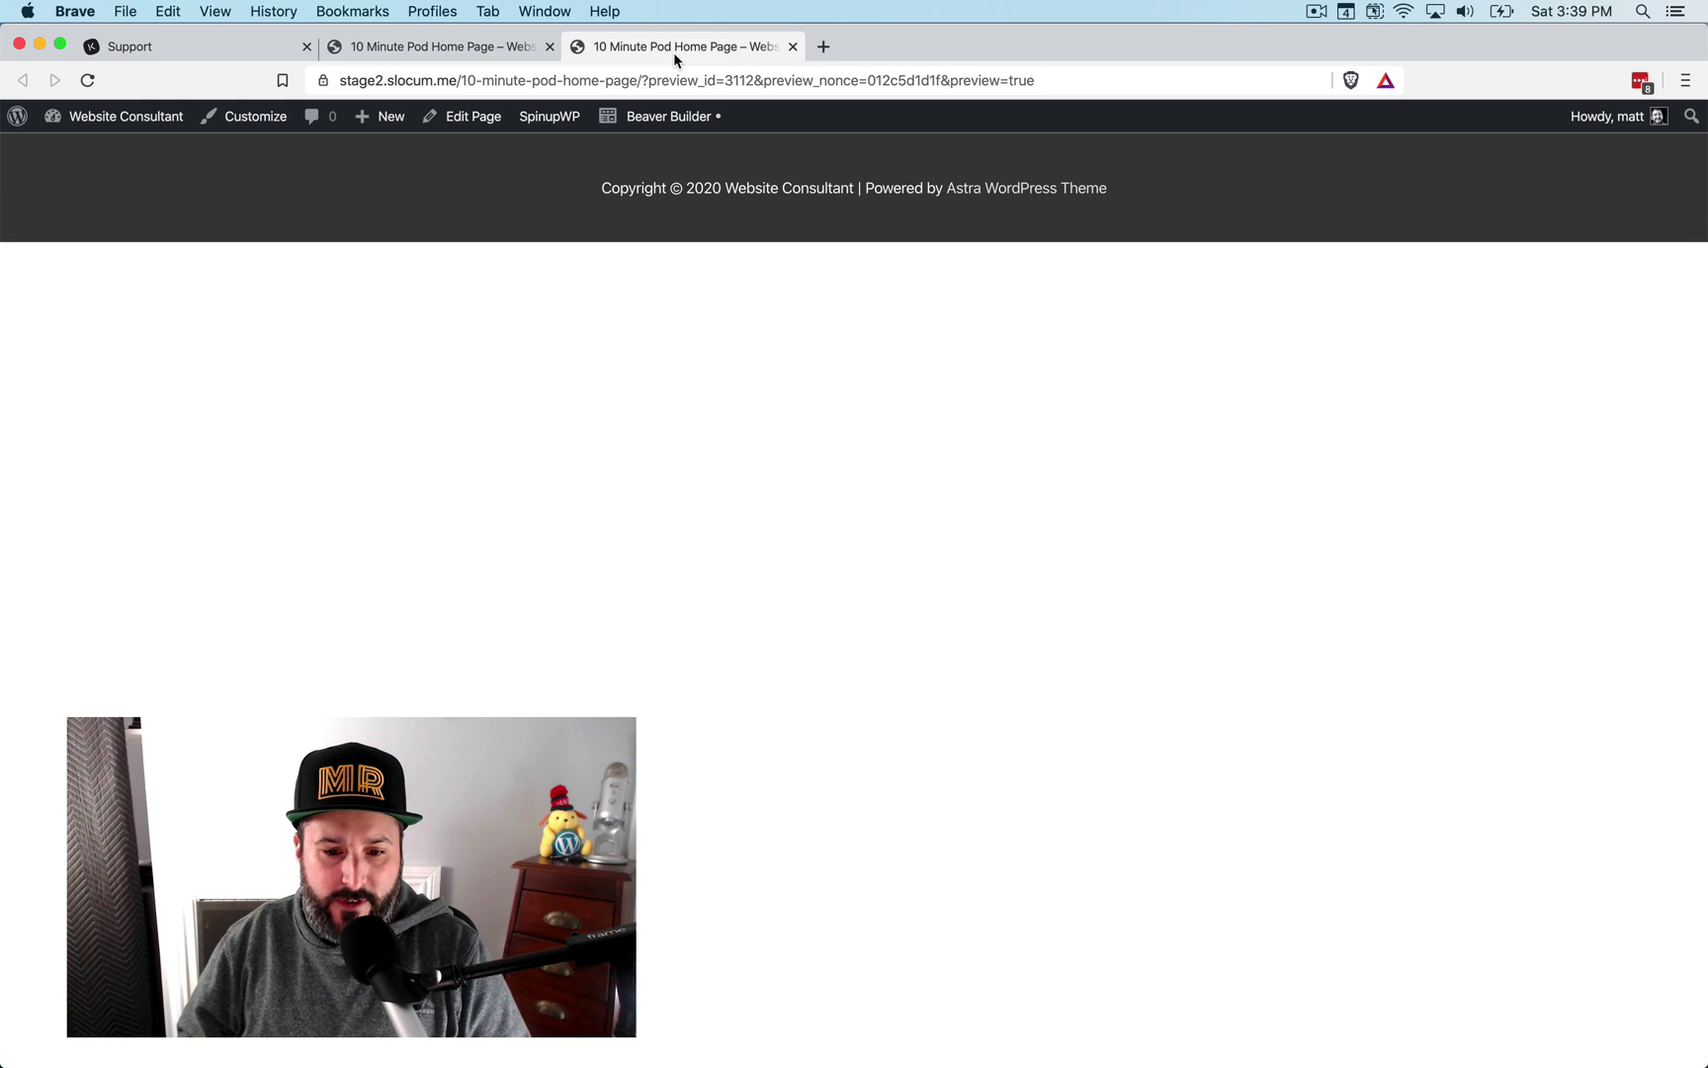
pyautogui.click(674, 79)
pyautogui.write('10minute')
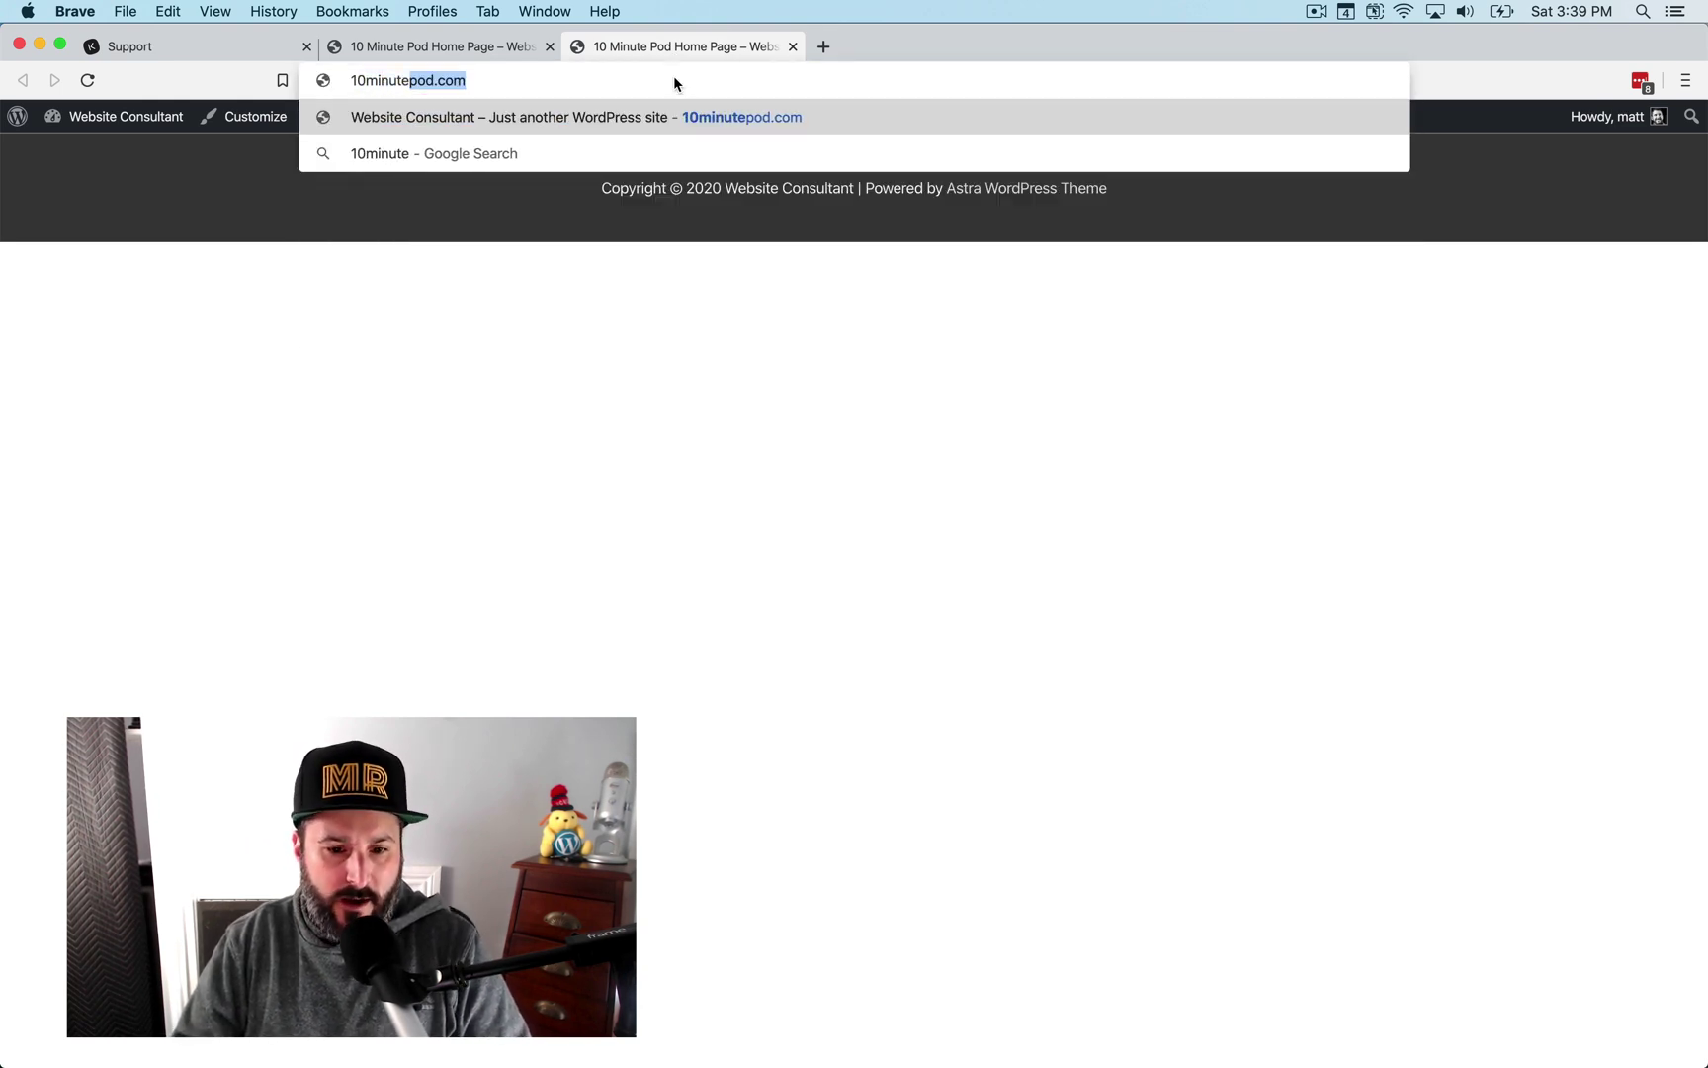
pyautogui.press('Return')
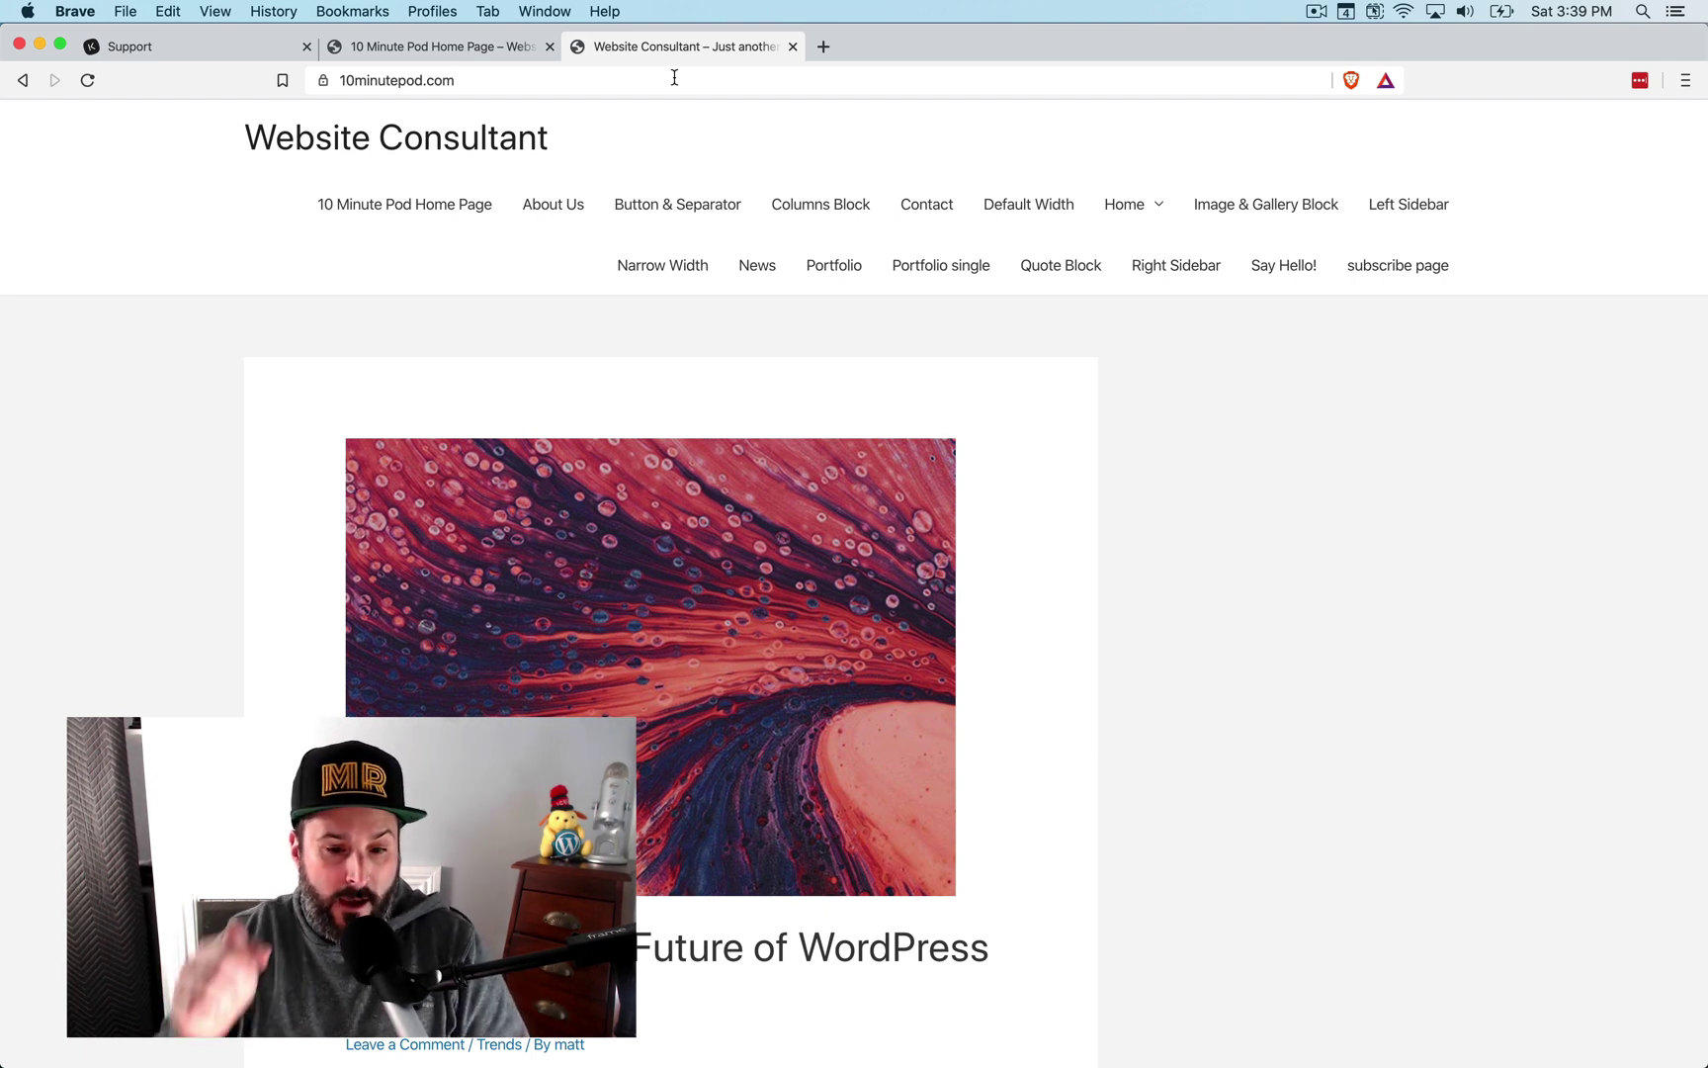
# Step: Add a new entry under Domains and enter 10minutepod.com as its domain name
pyautogui.click(460, 50)
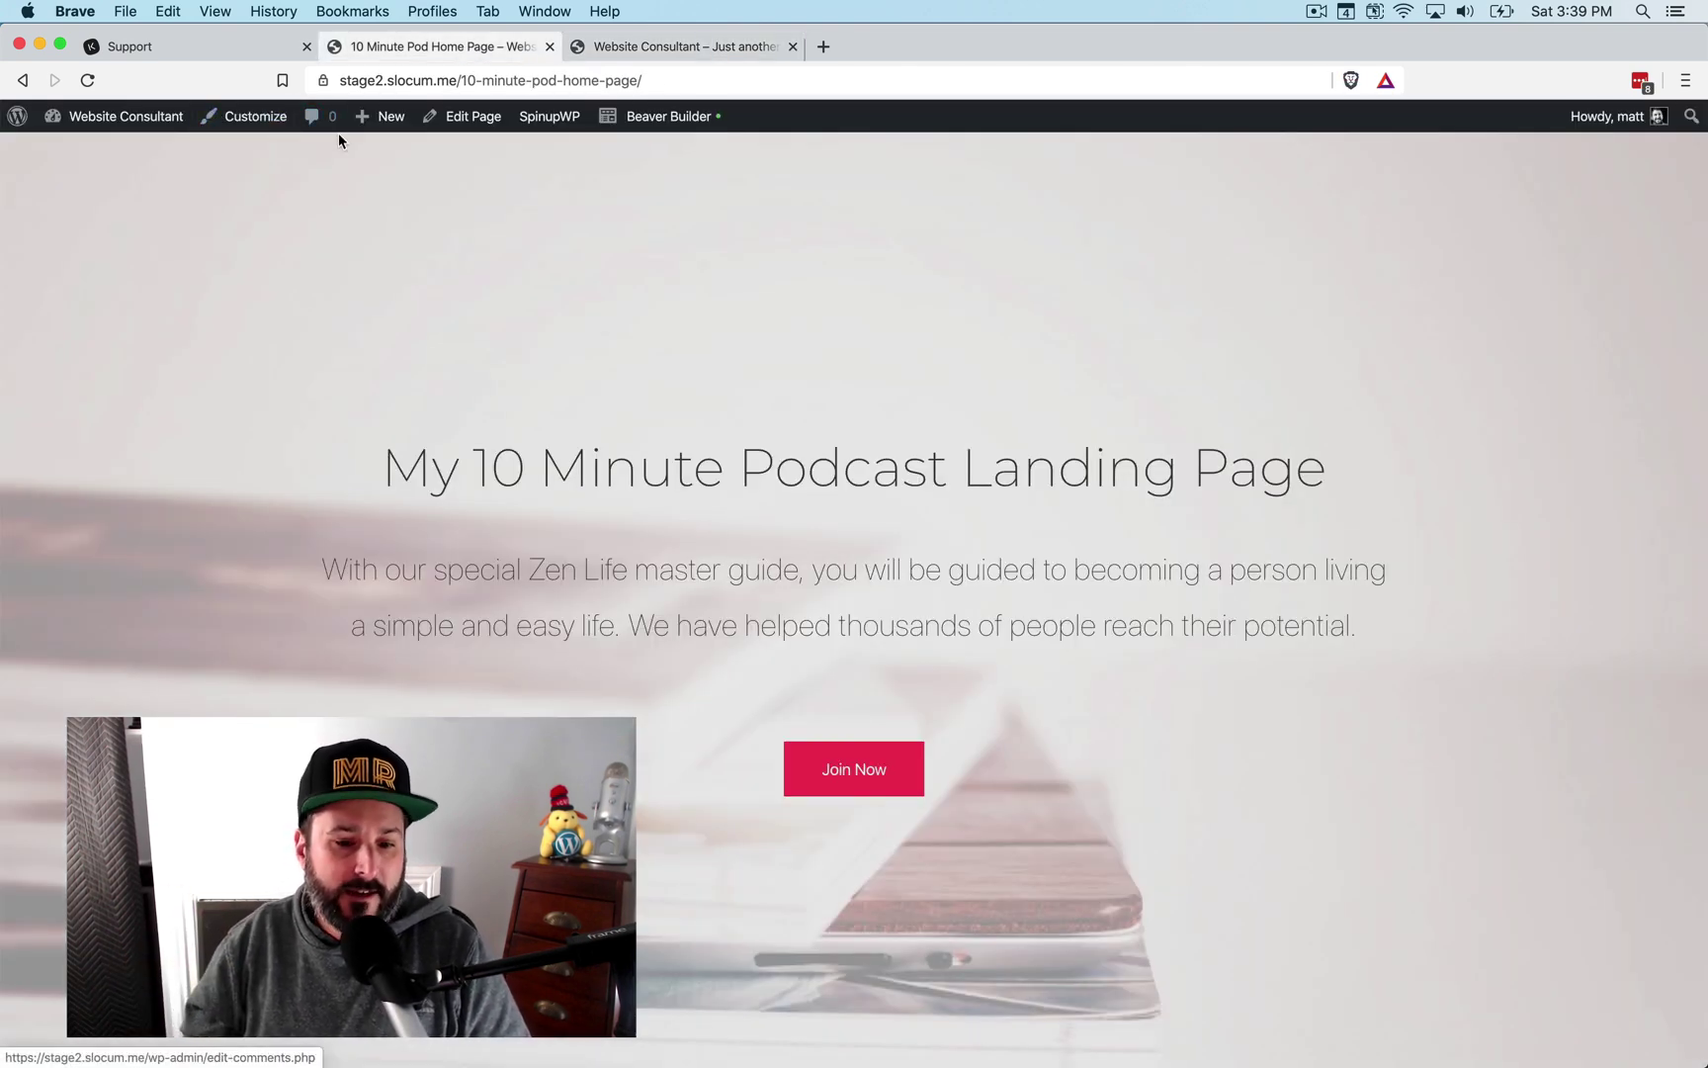
pyautogui.moveTo(136, 116)
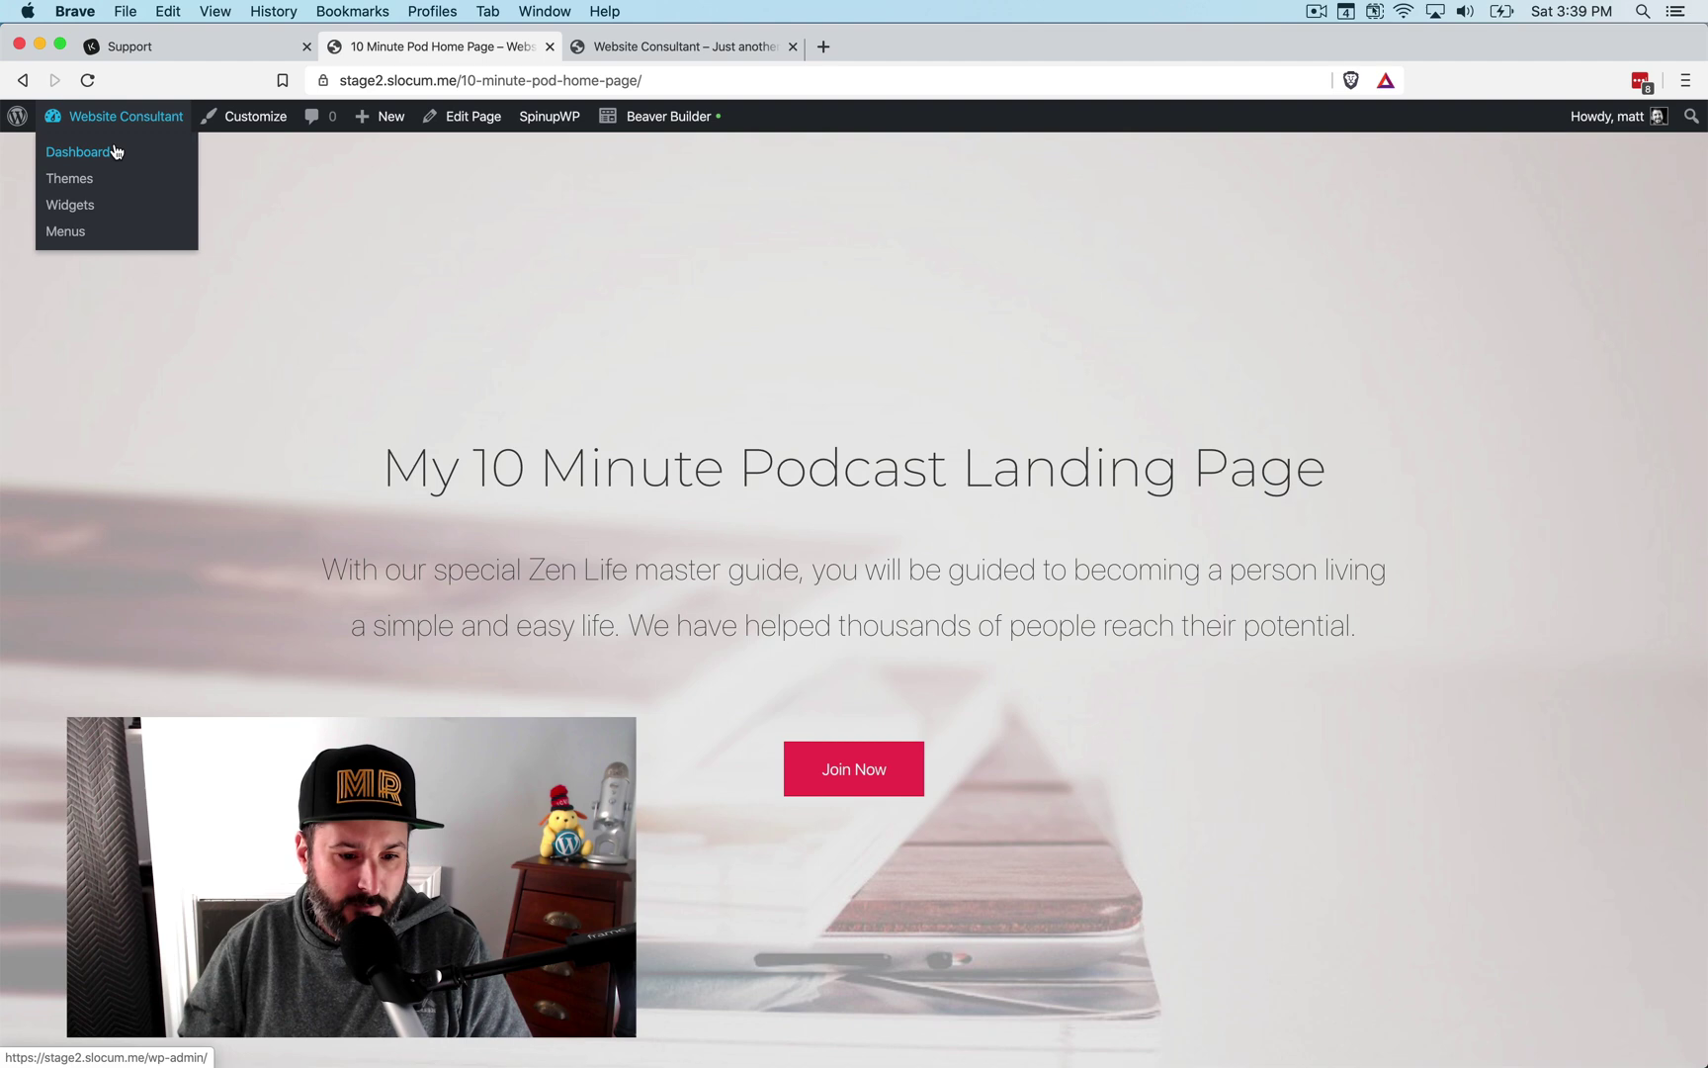
pyautogui.click(111, 152)
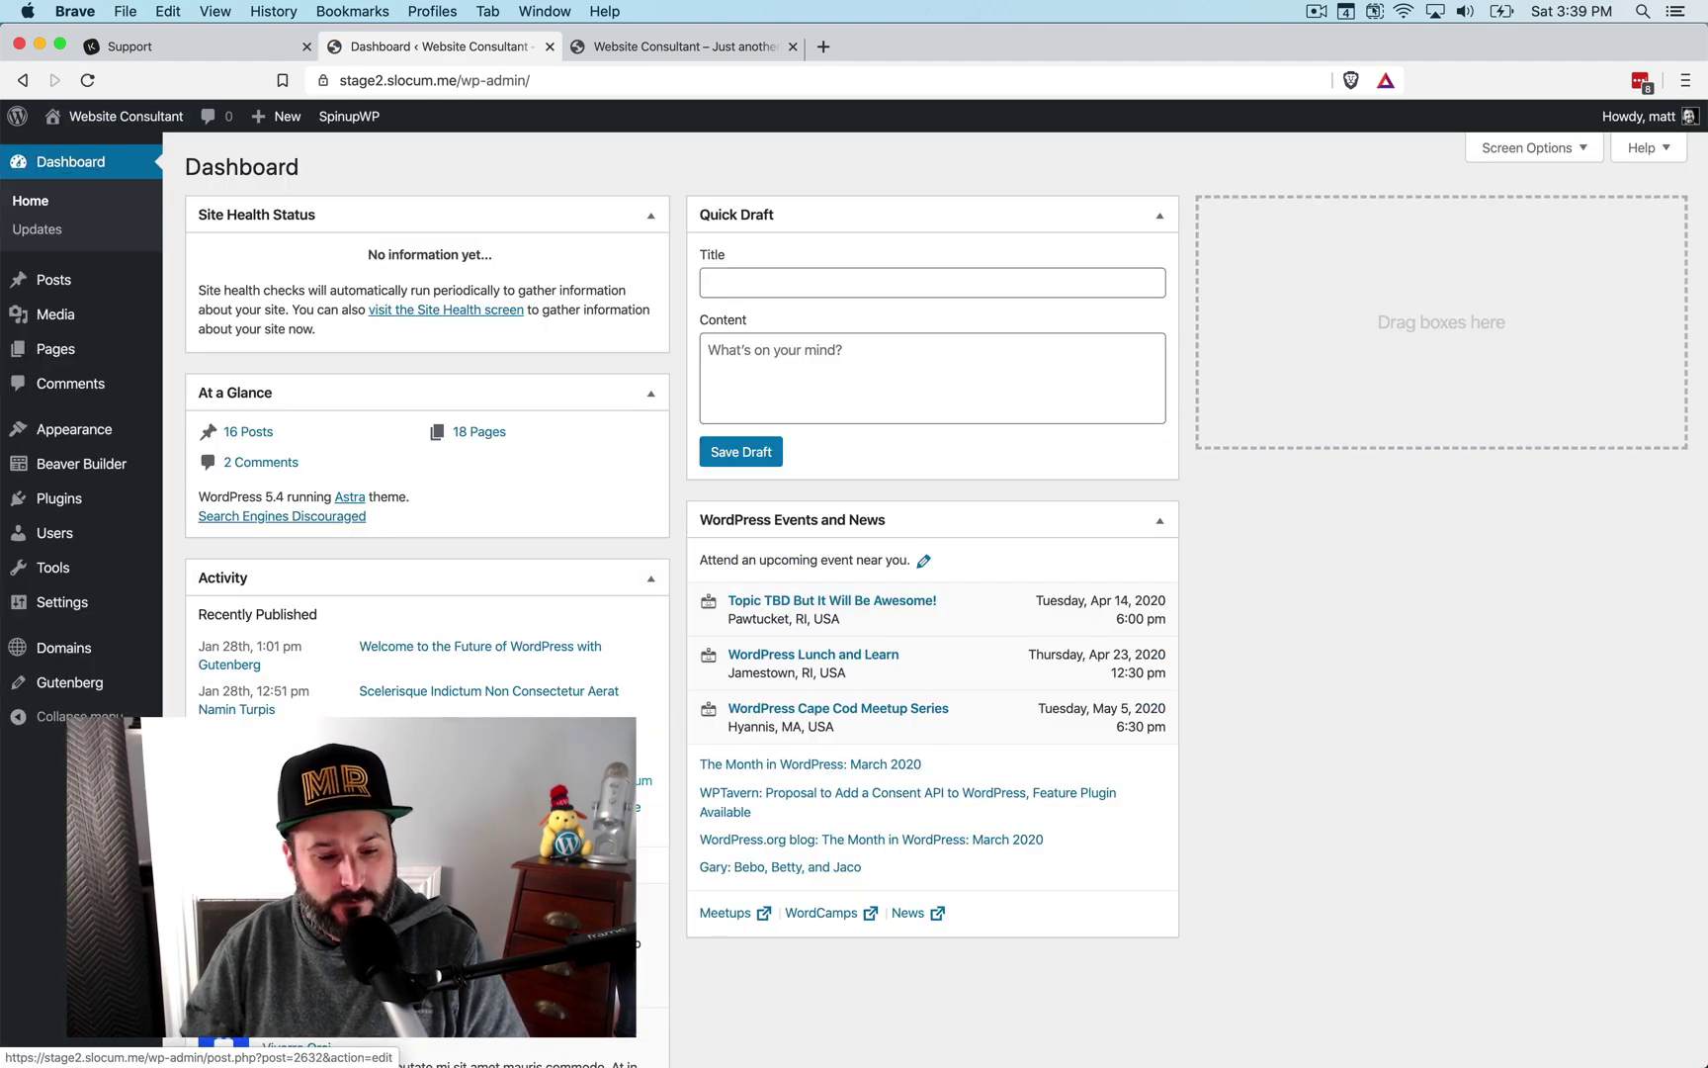
pyautogui.moveTo(104, 647)
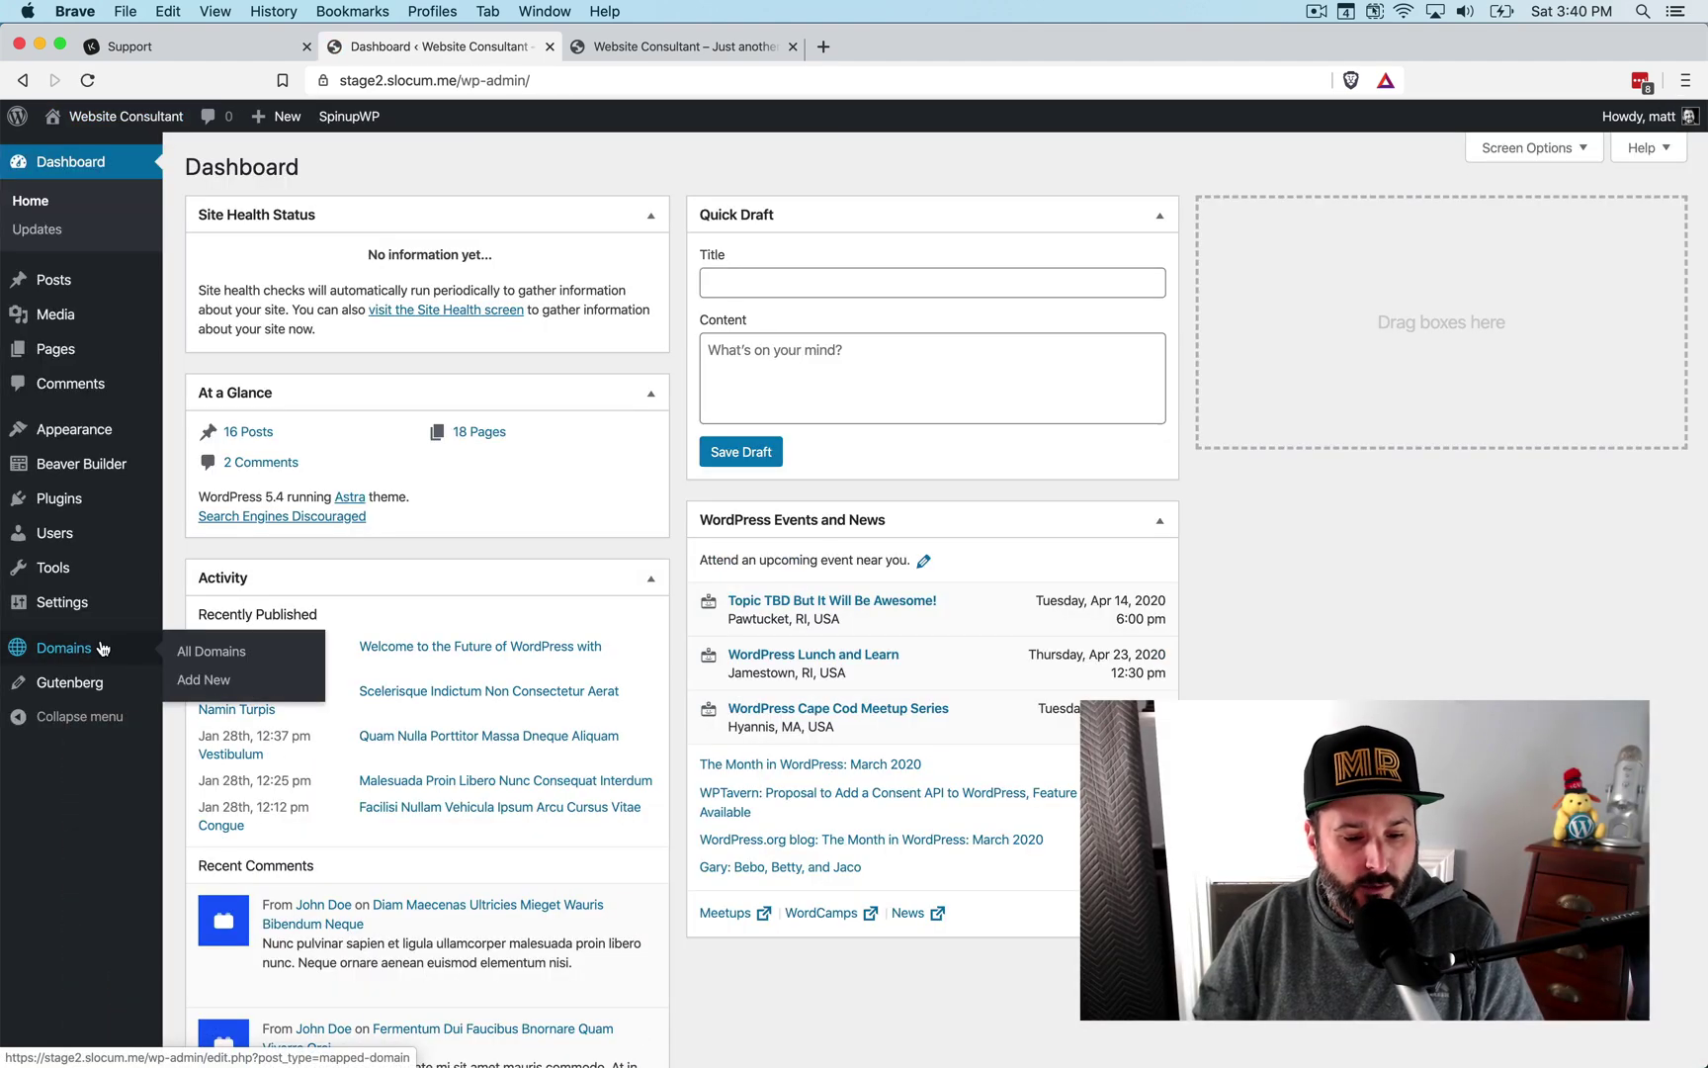
pyautogui.click(215, 657)
pyautogui.click(327, 170)
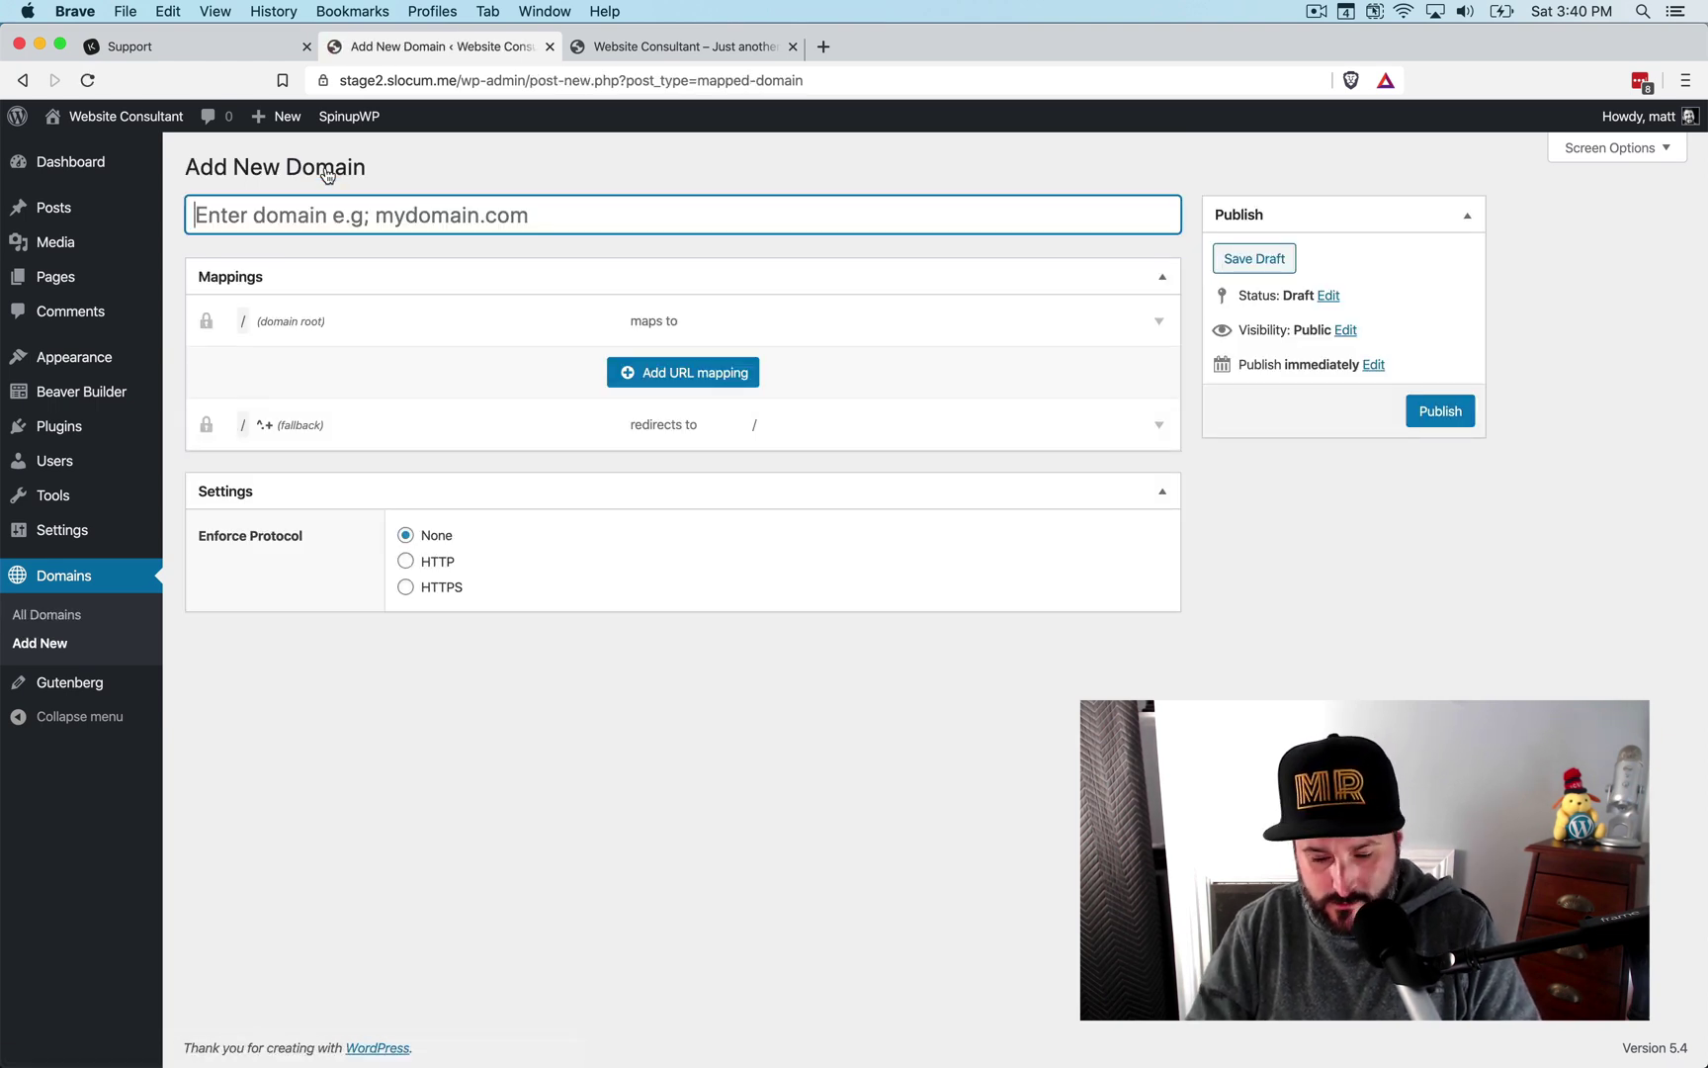
pyautogui.write('10minutepod.co')
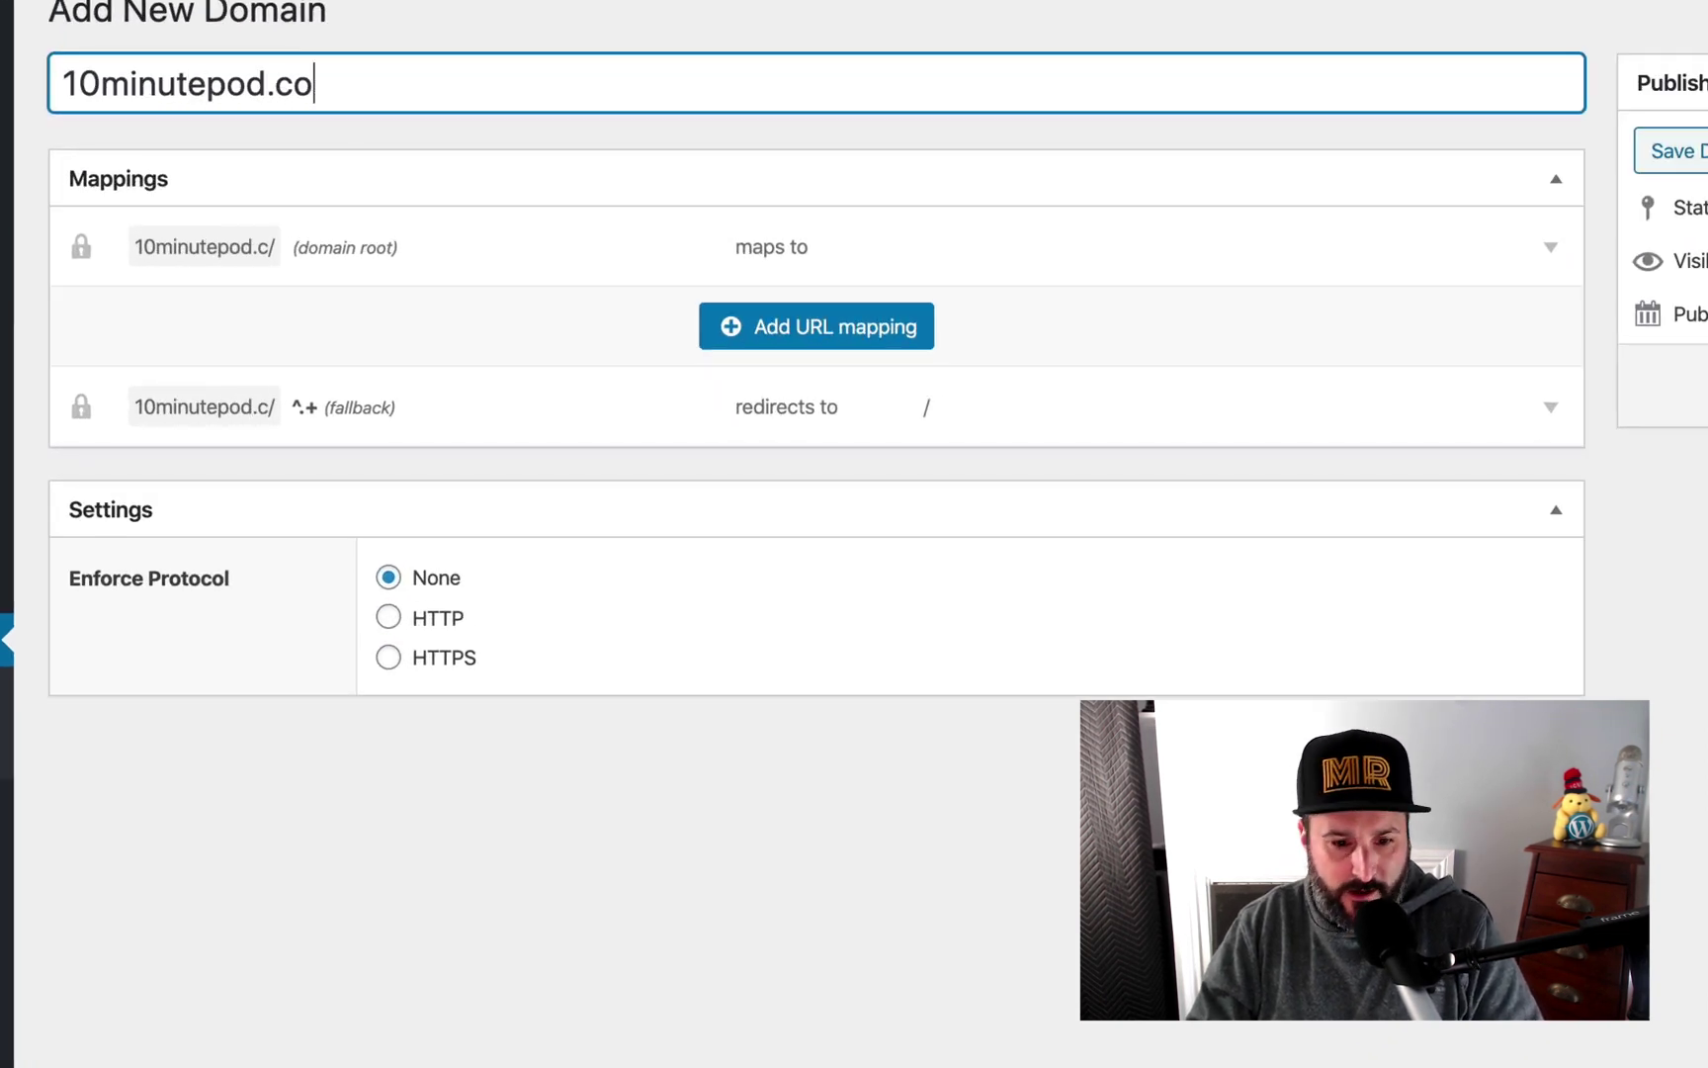
pyautogui.write('m')
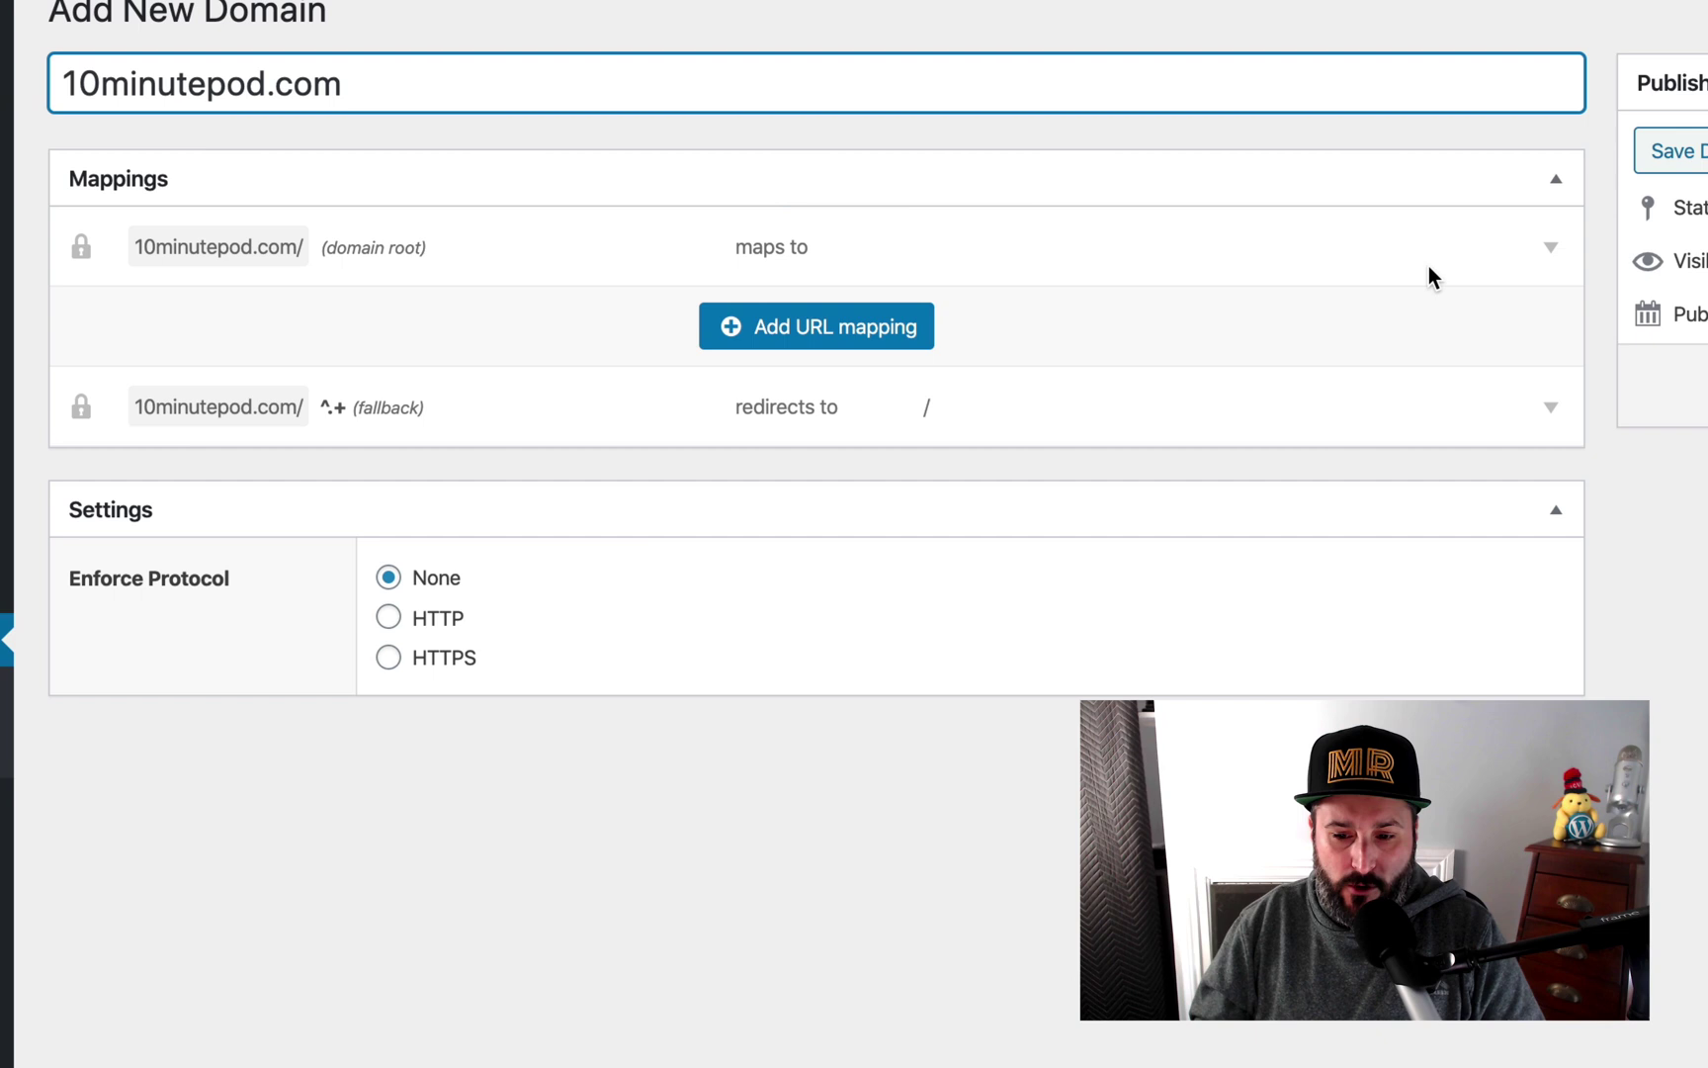
# Step: Map the domain root to the single page '10 Minute Pod Home Page' and publish the domain
pyautogui.click(1551, 249)
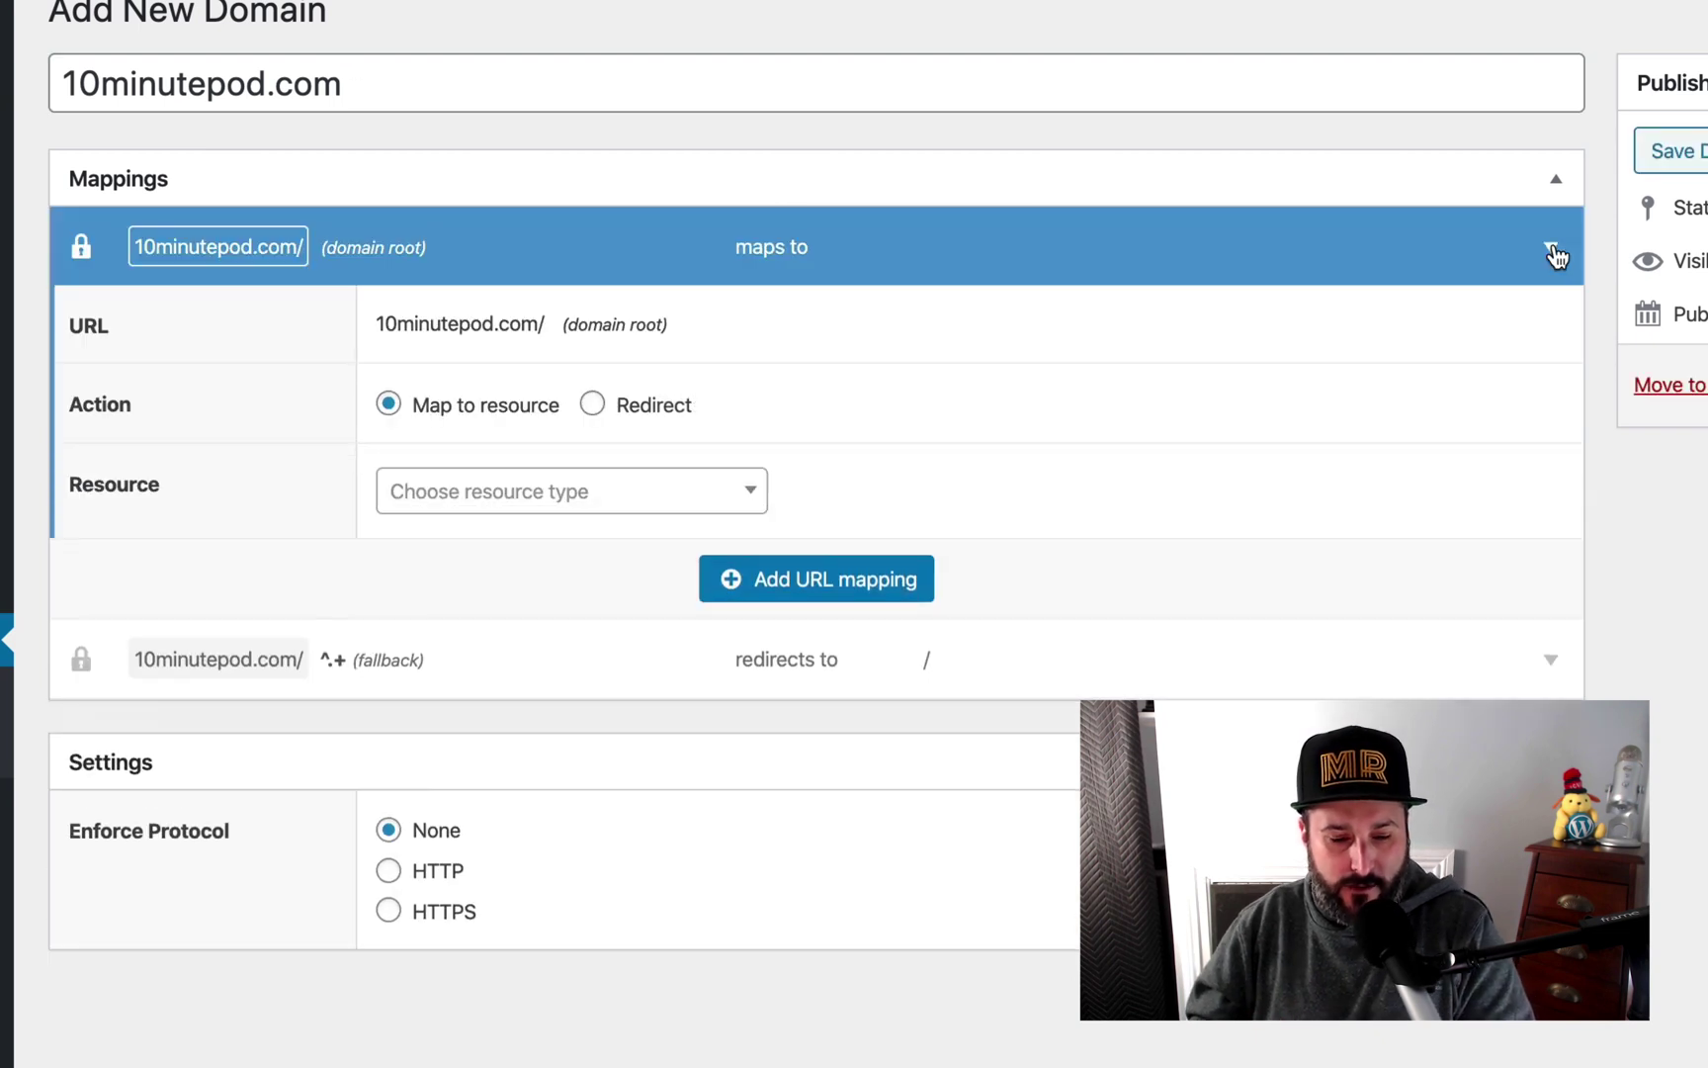
pyautogui.click(1539, 678)
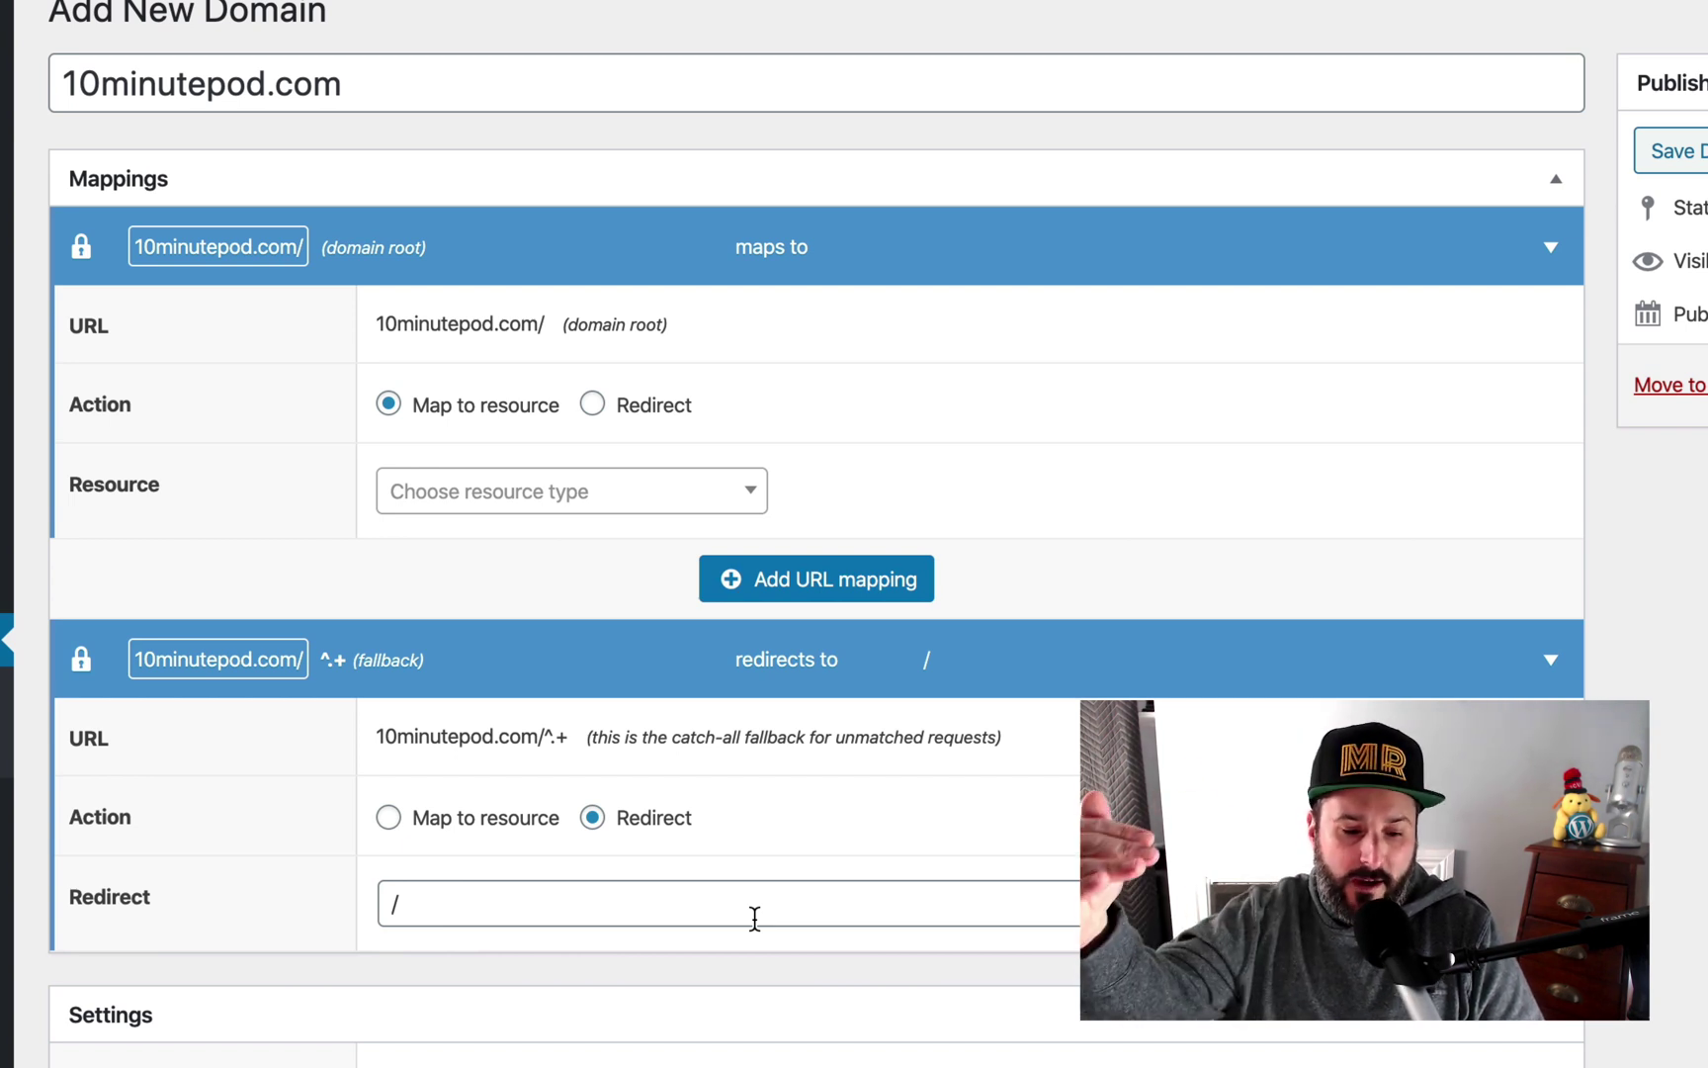
pyautogui.click(1551, 660)
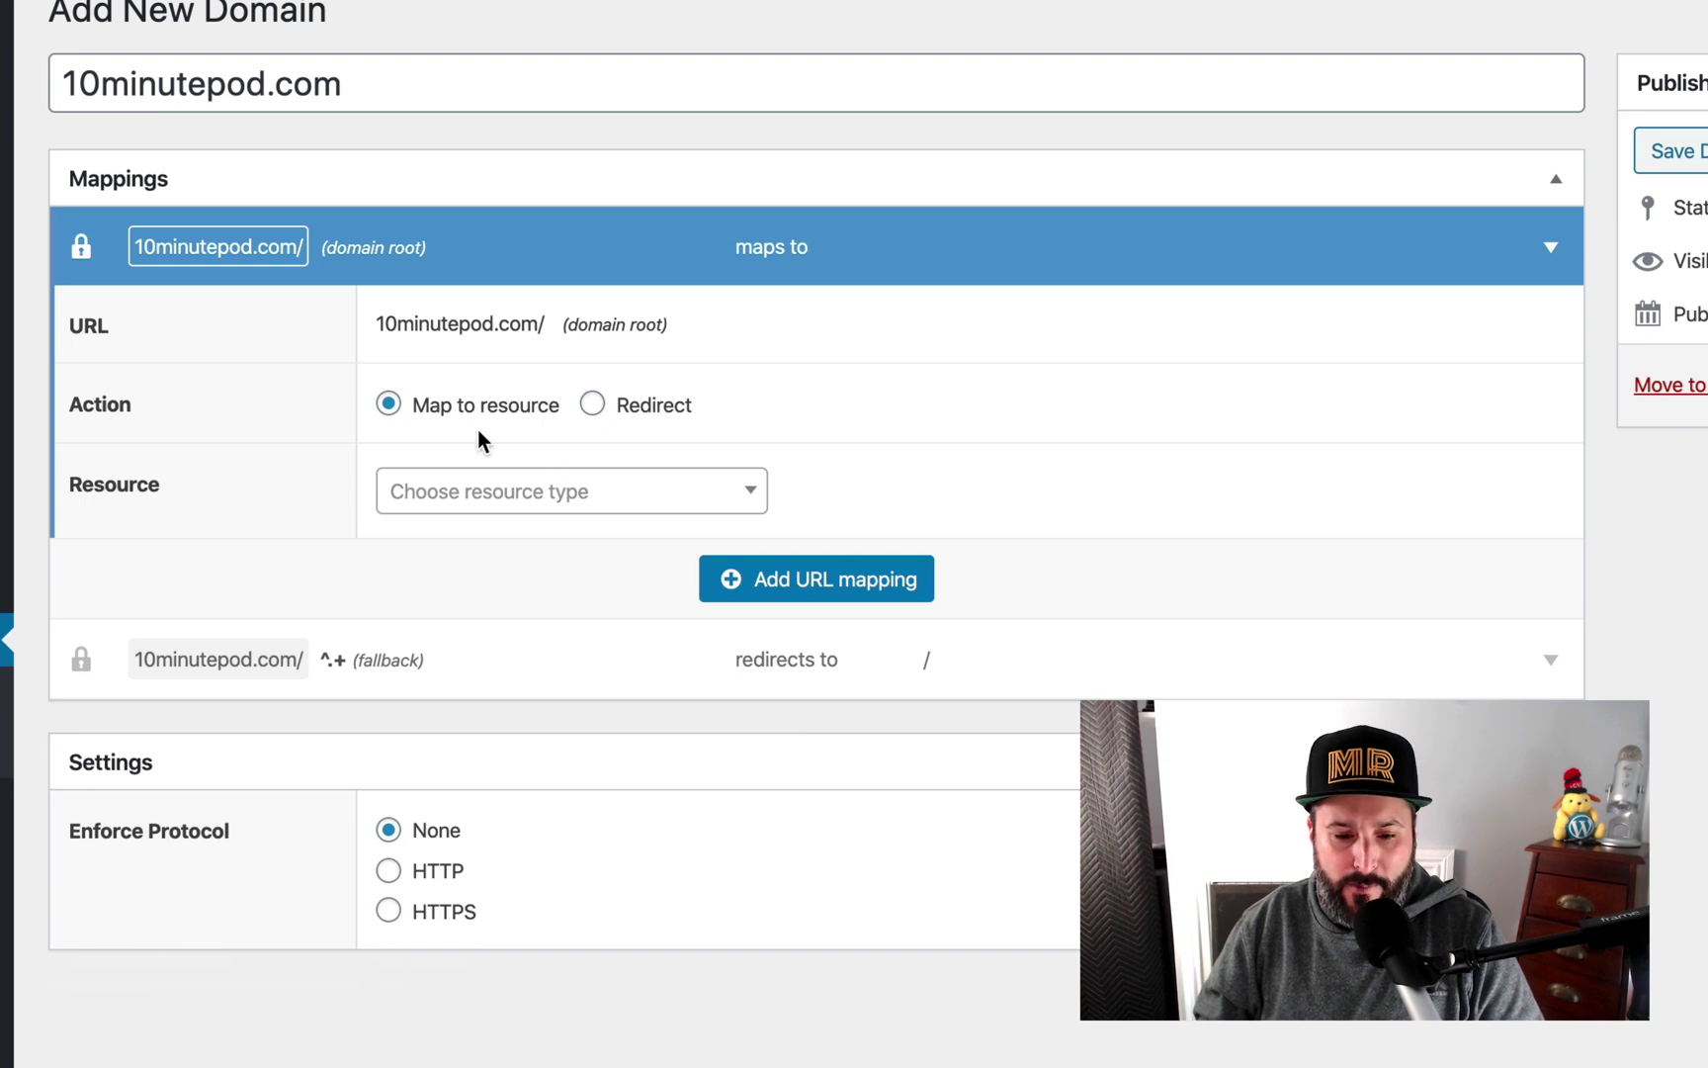
pyautogui.click(634, 495)
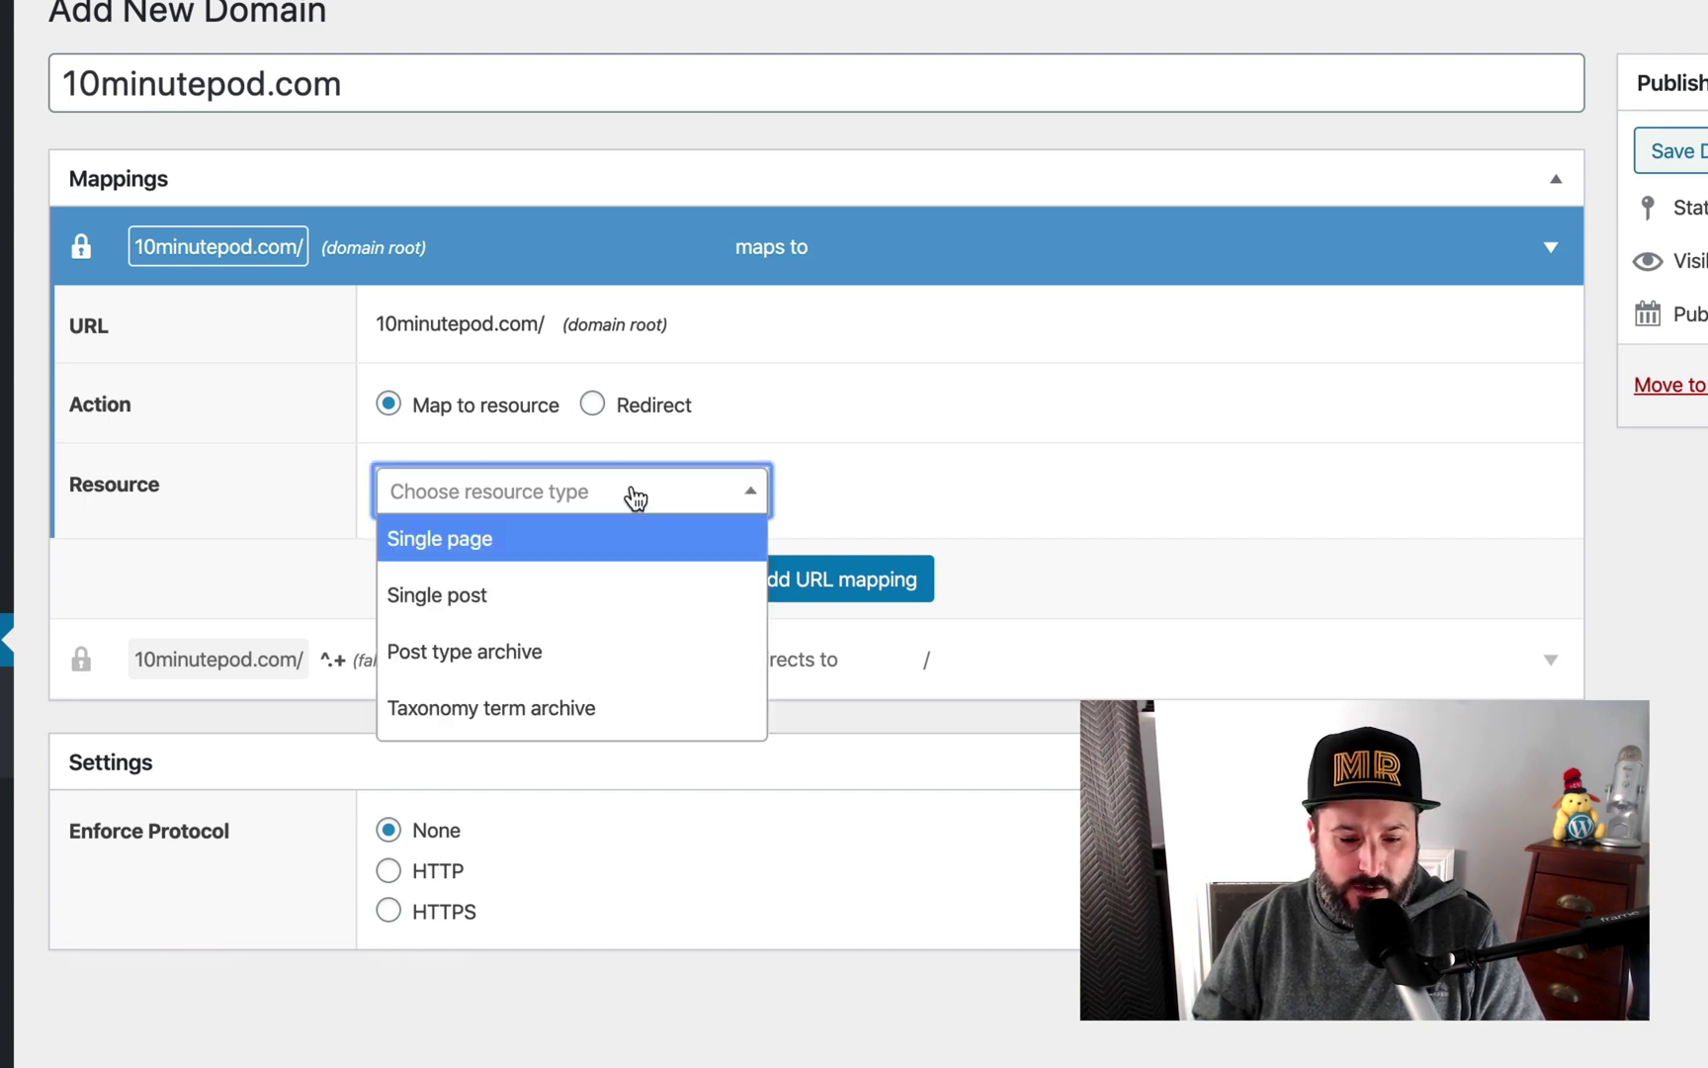
pyautogui.click(598, 545)
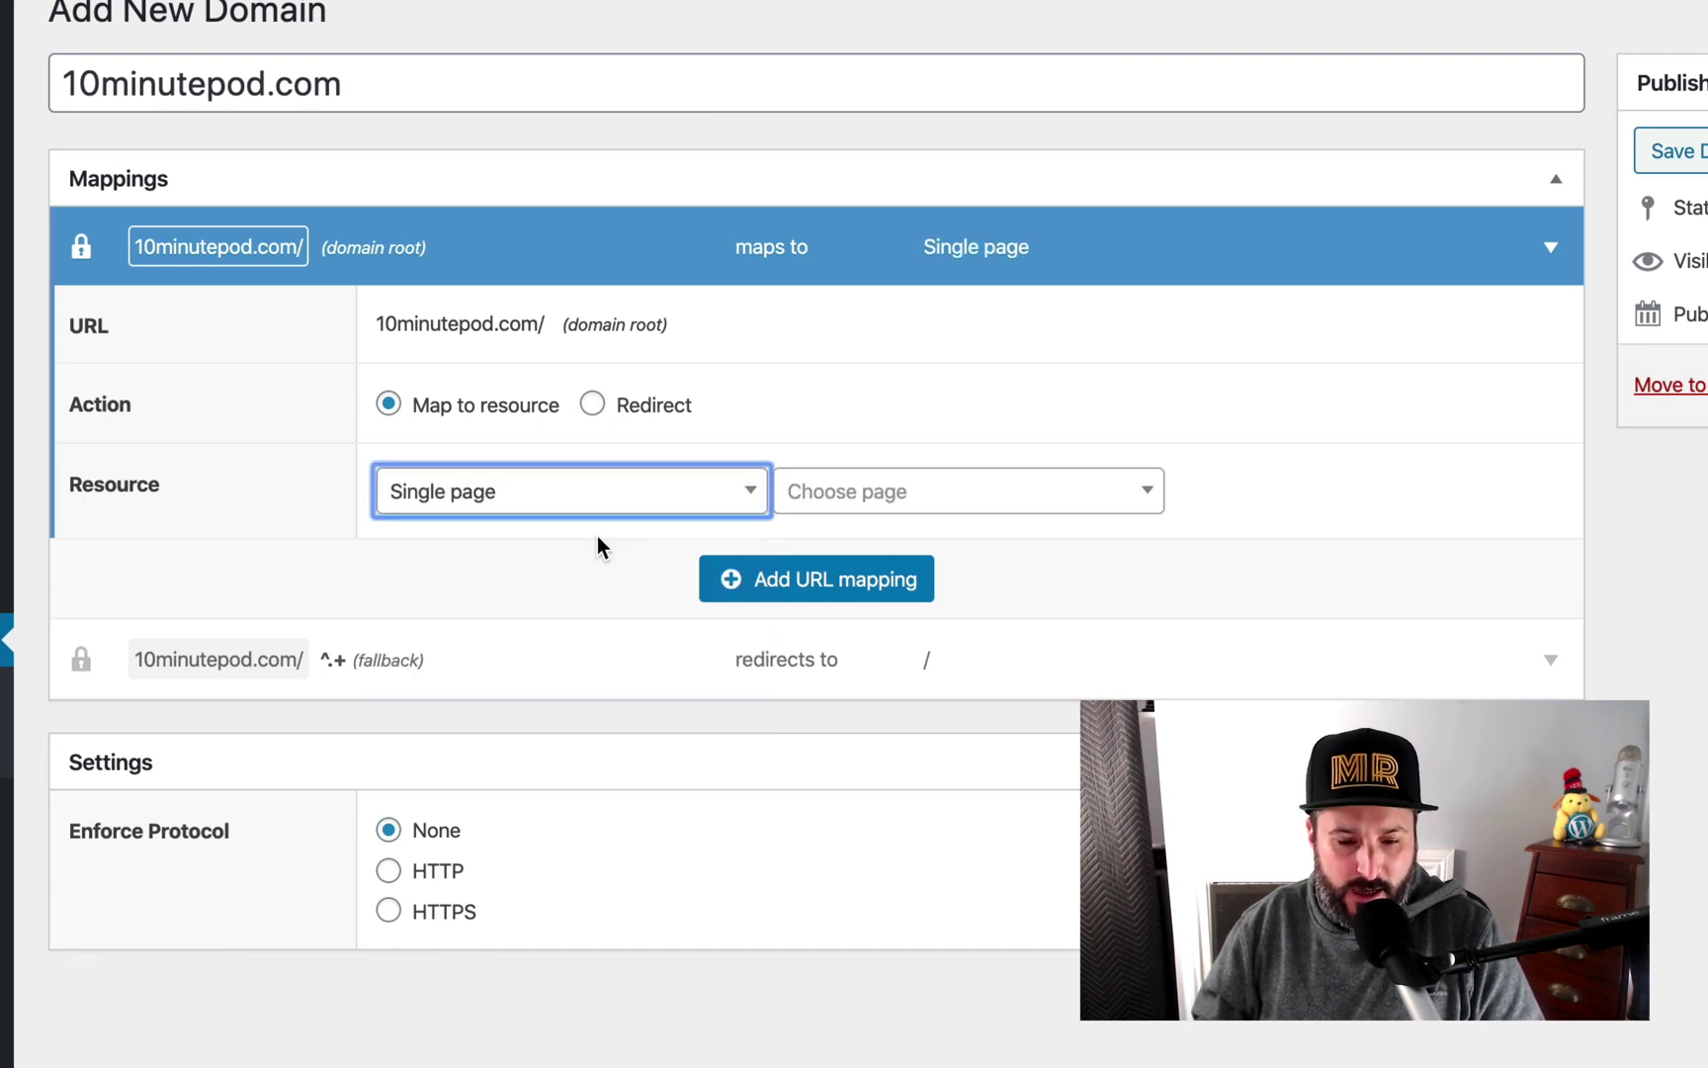
pyautogui.click(907, 497)
pyautogui.write('10')
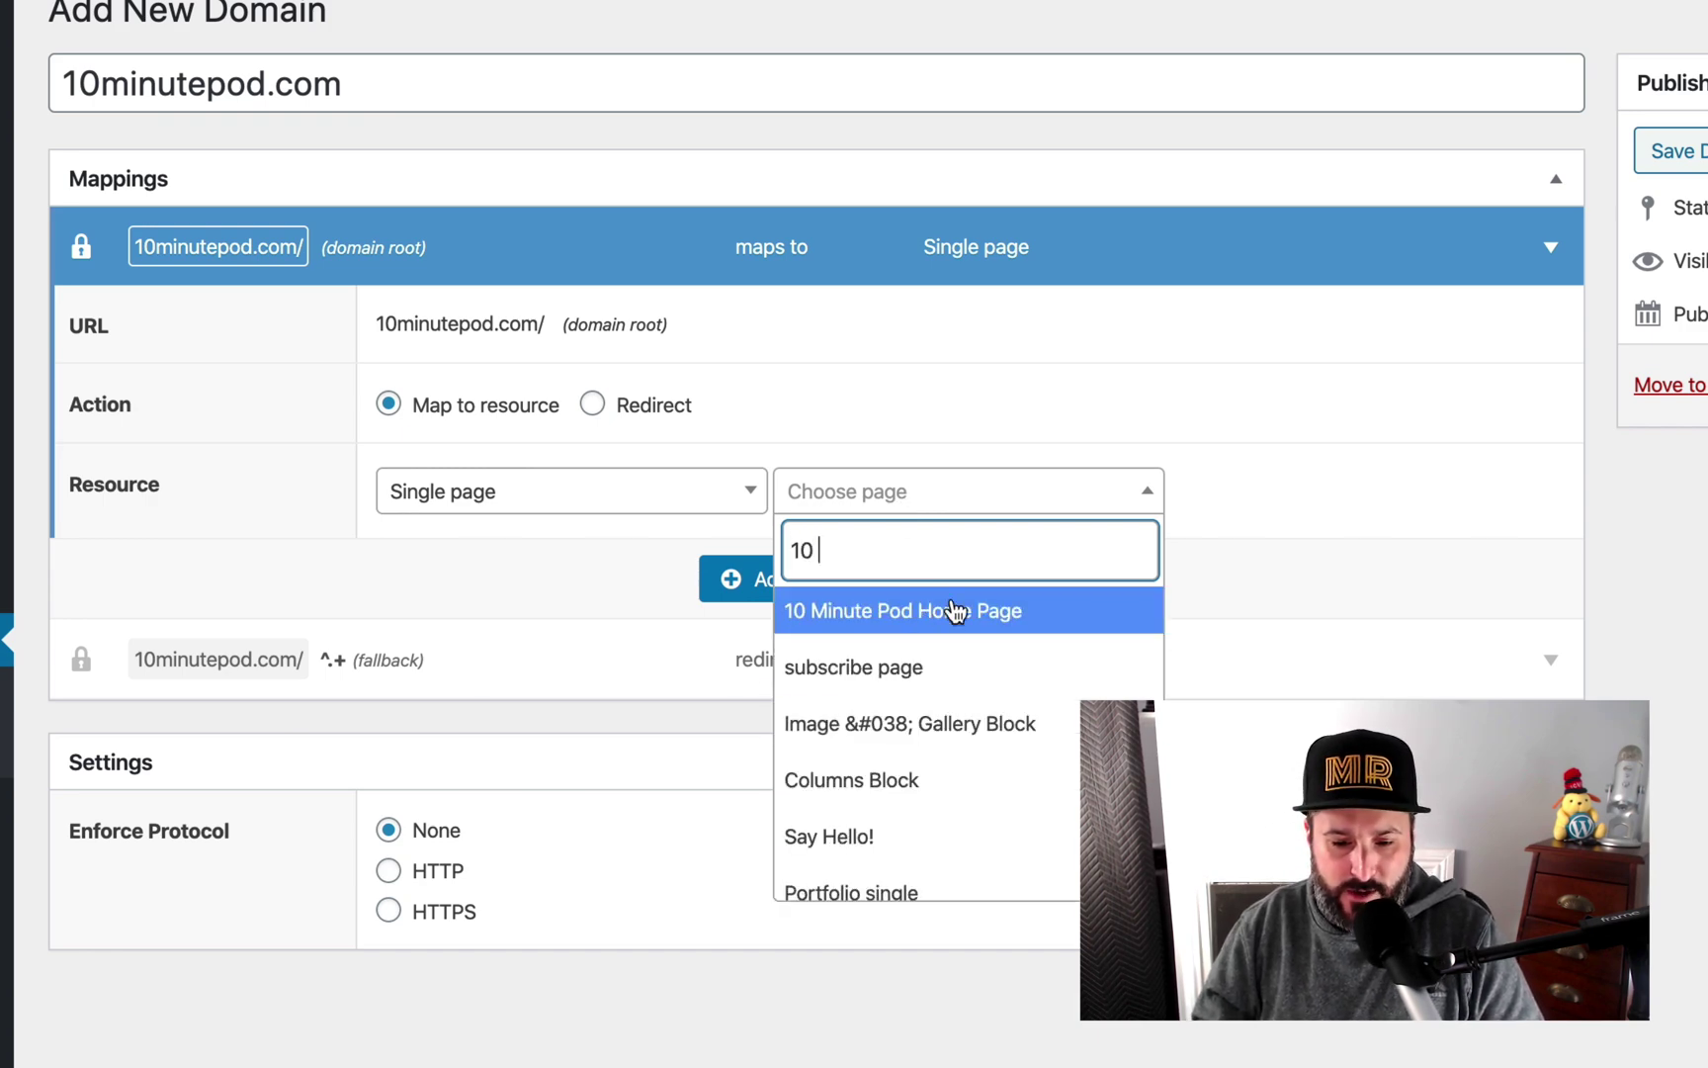
pyautogui.click(955, 610)
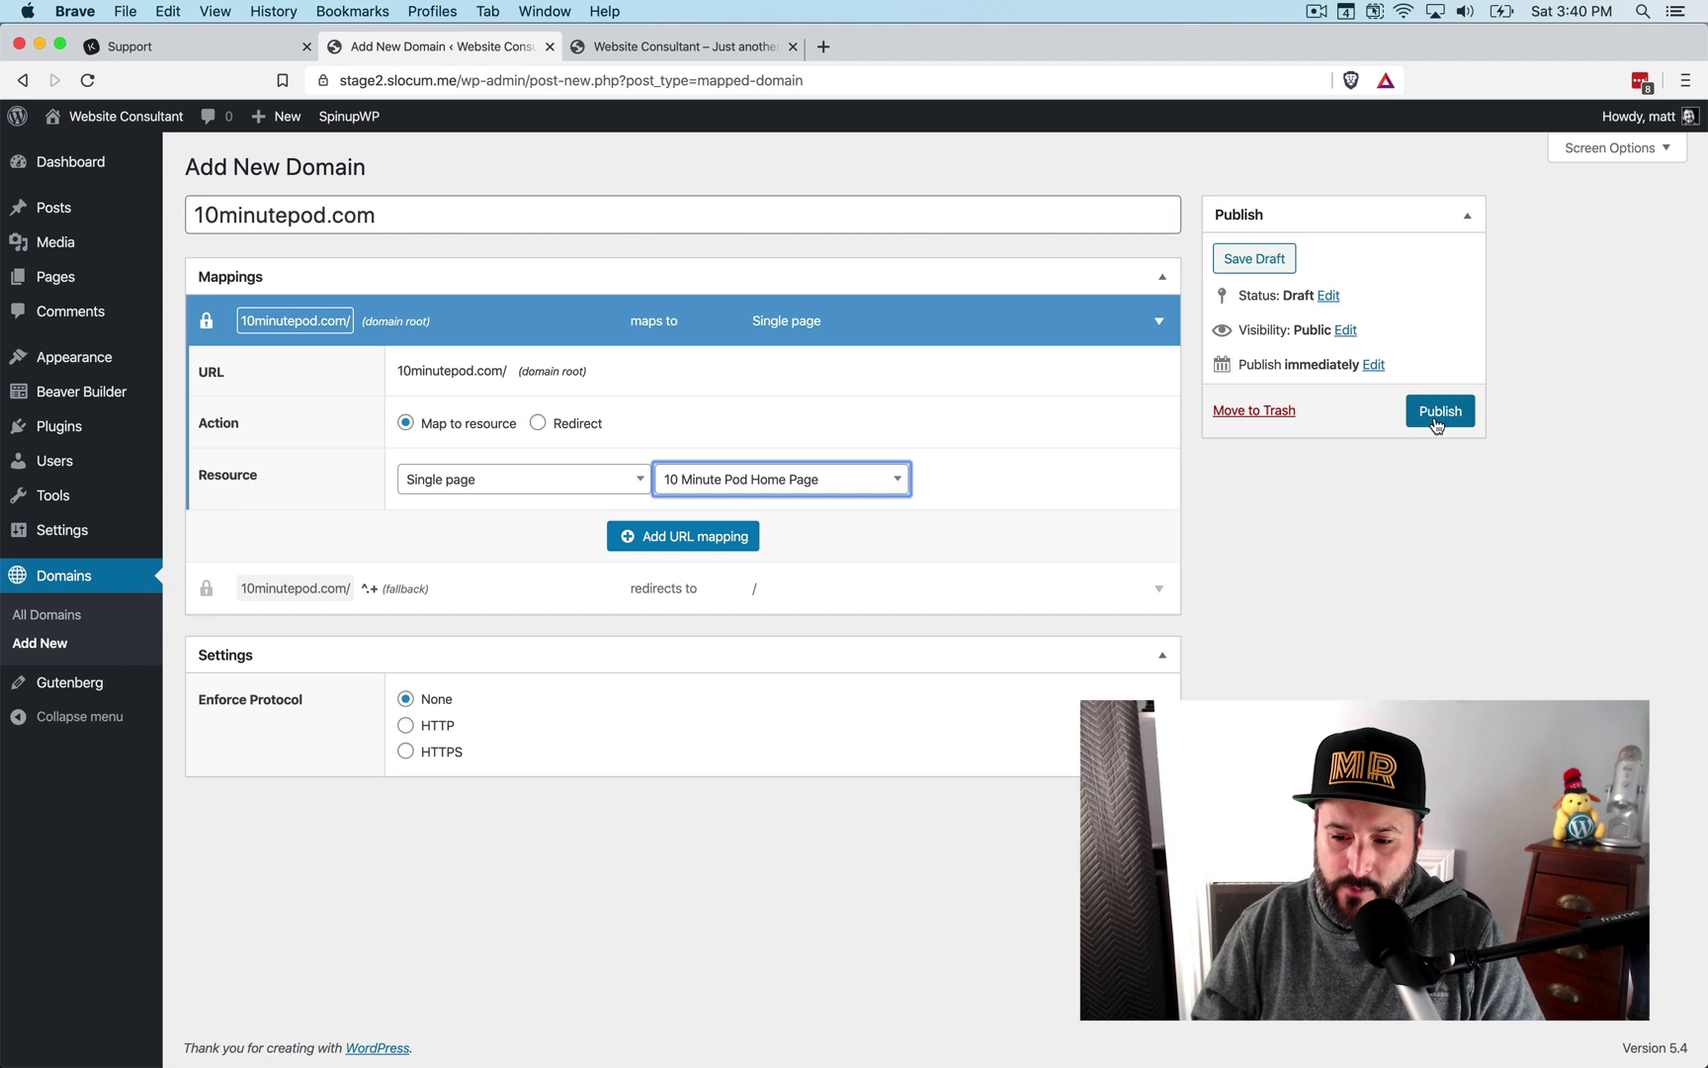
pyautogui.click(1440, 411)
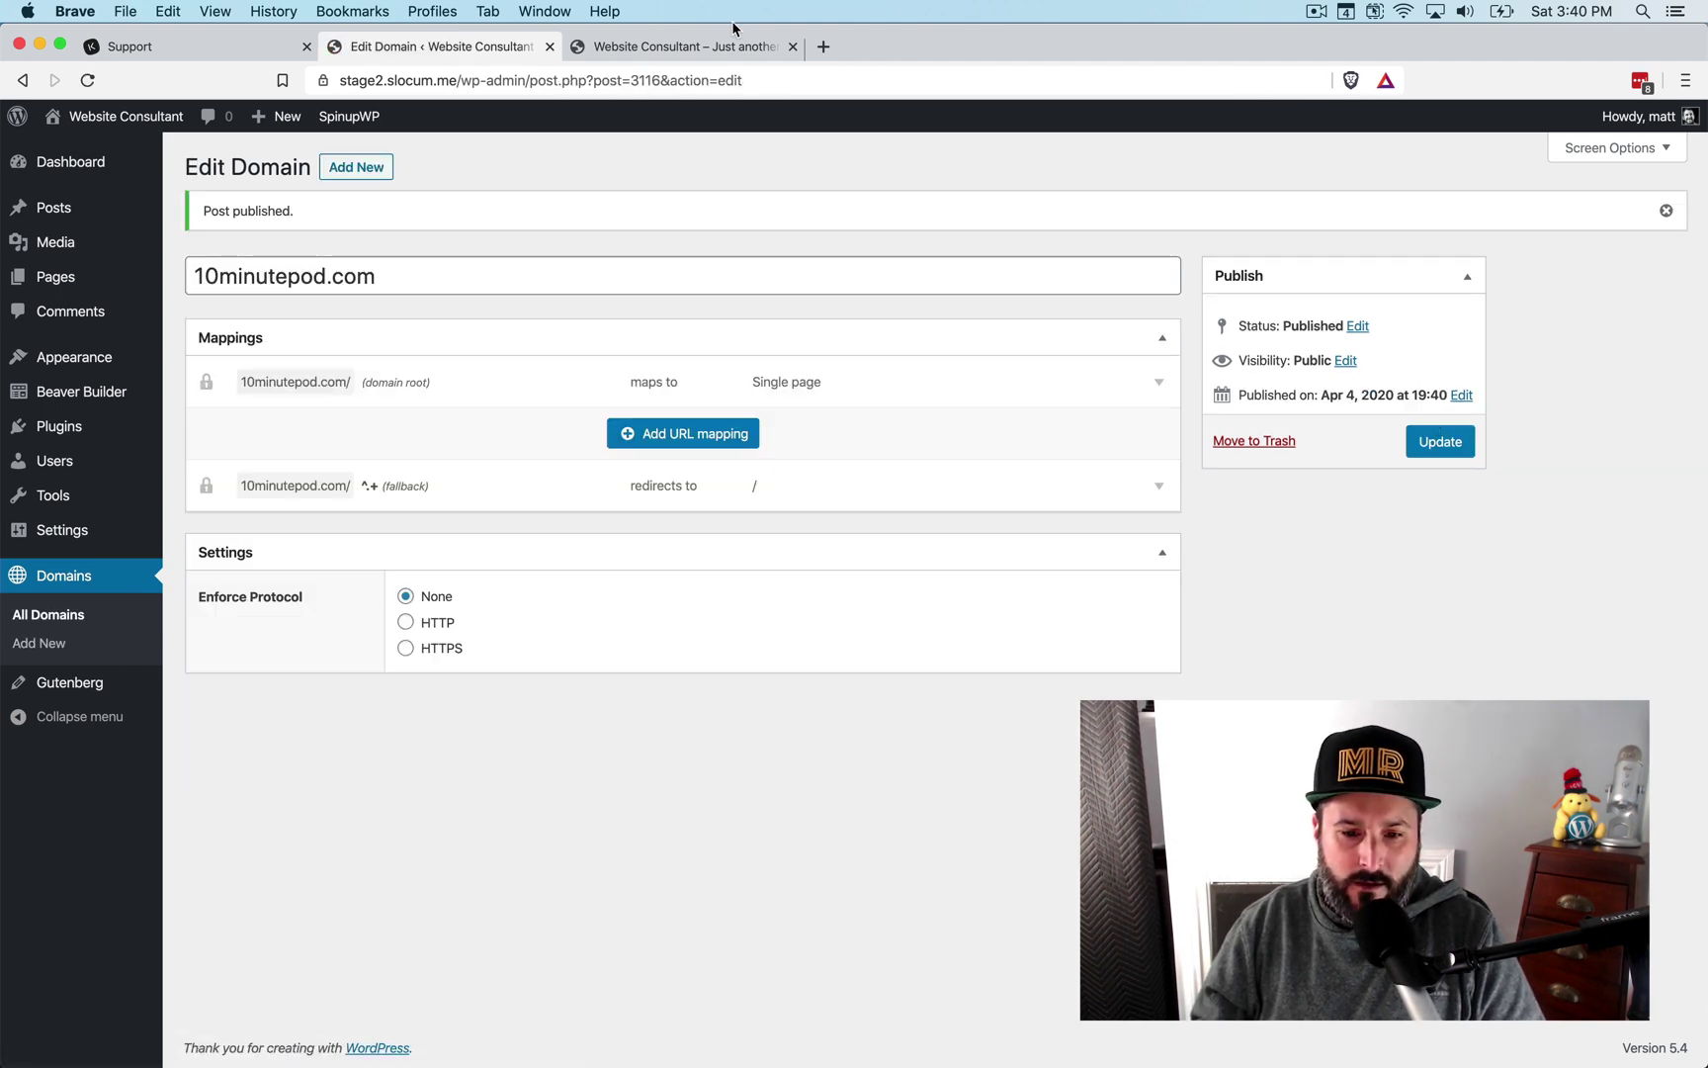
# Step: Reload 10minutepod.com and scroll through the My 10 Minute Podcast Landing Page it now serves
pyautogui.click(717, 47)
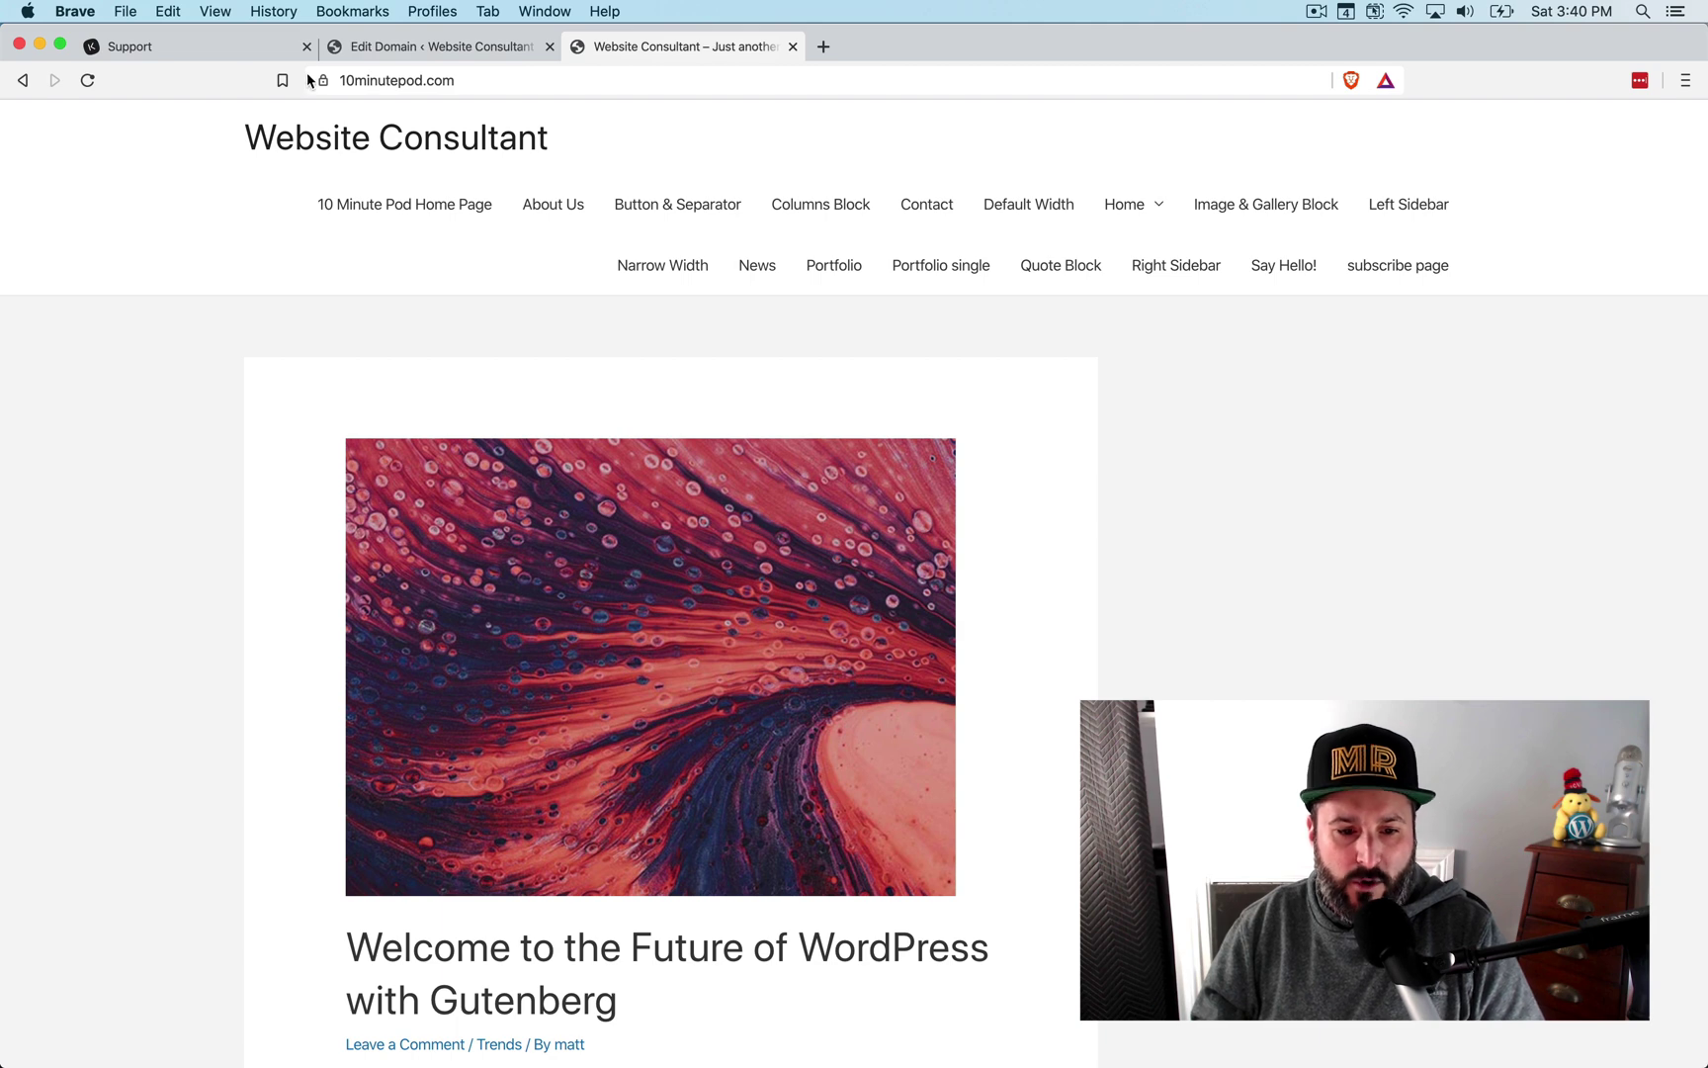
pyautogui.click(87, 81)
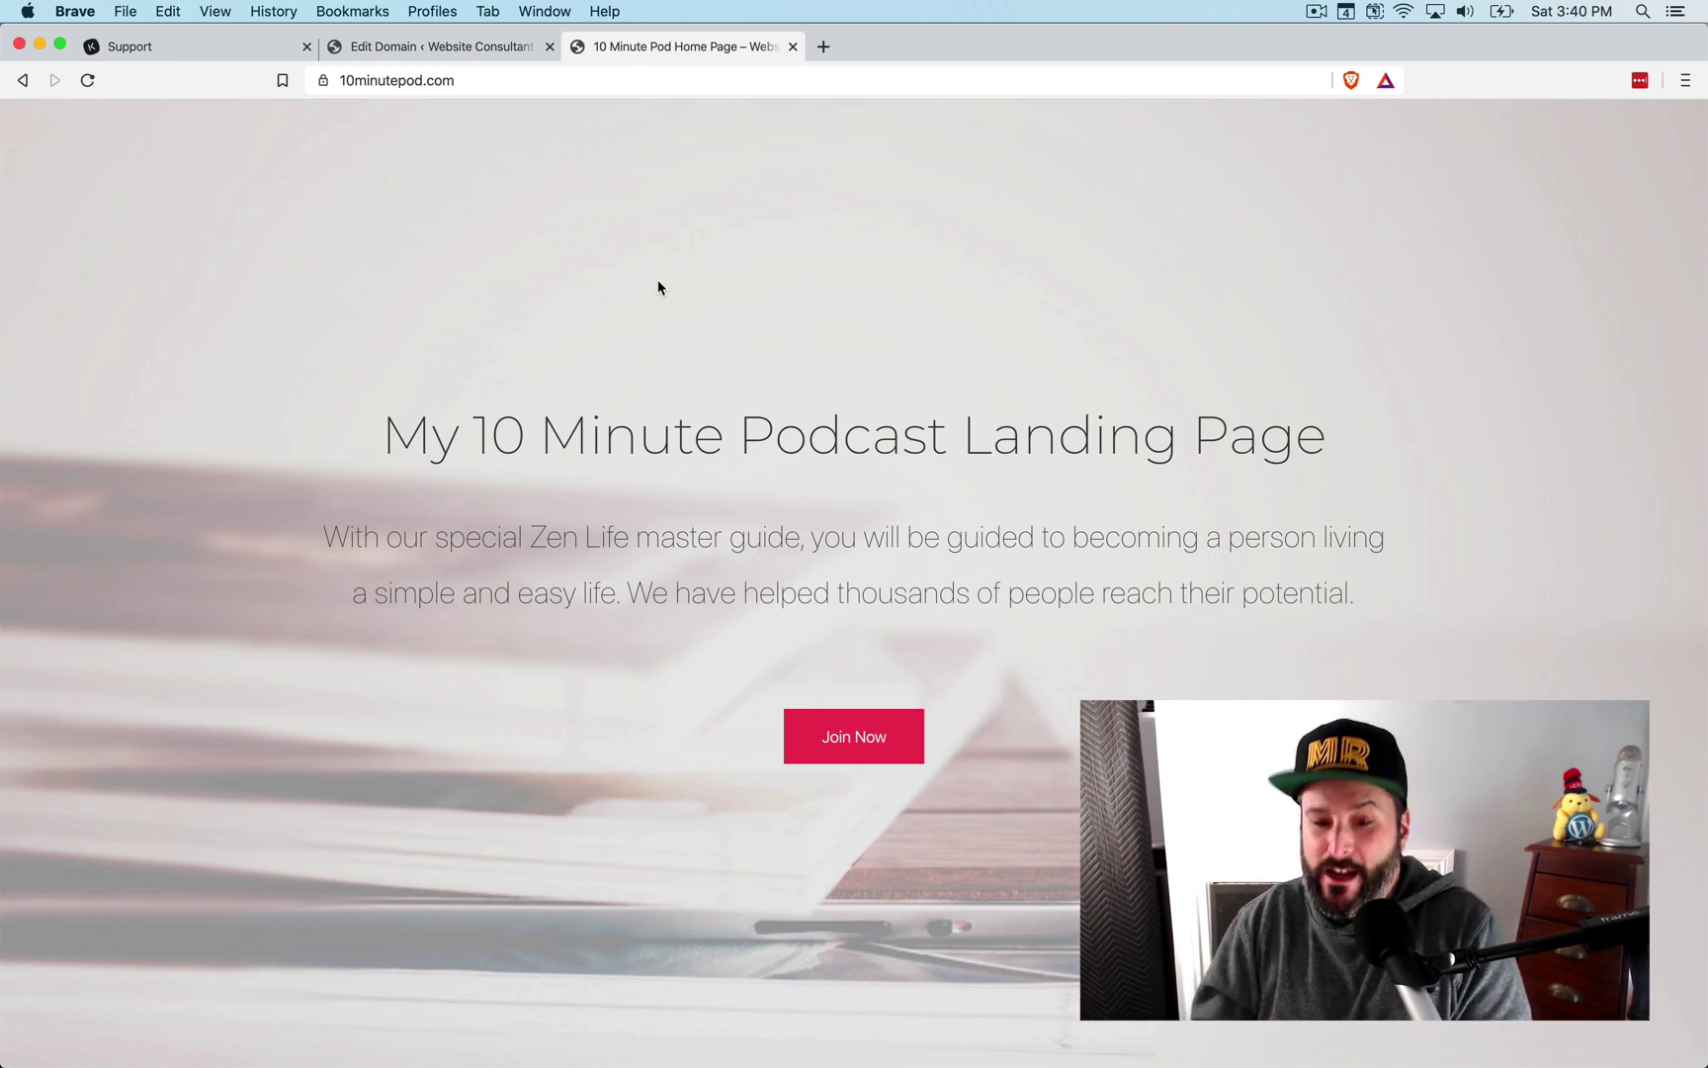
pyautogui.scroll(-3, 655, 316)
pyautogui.scroll(3, 649, 400)
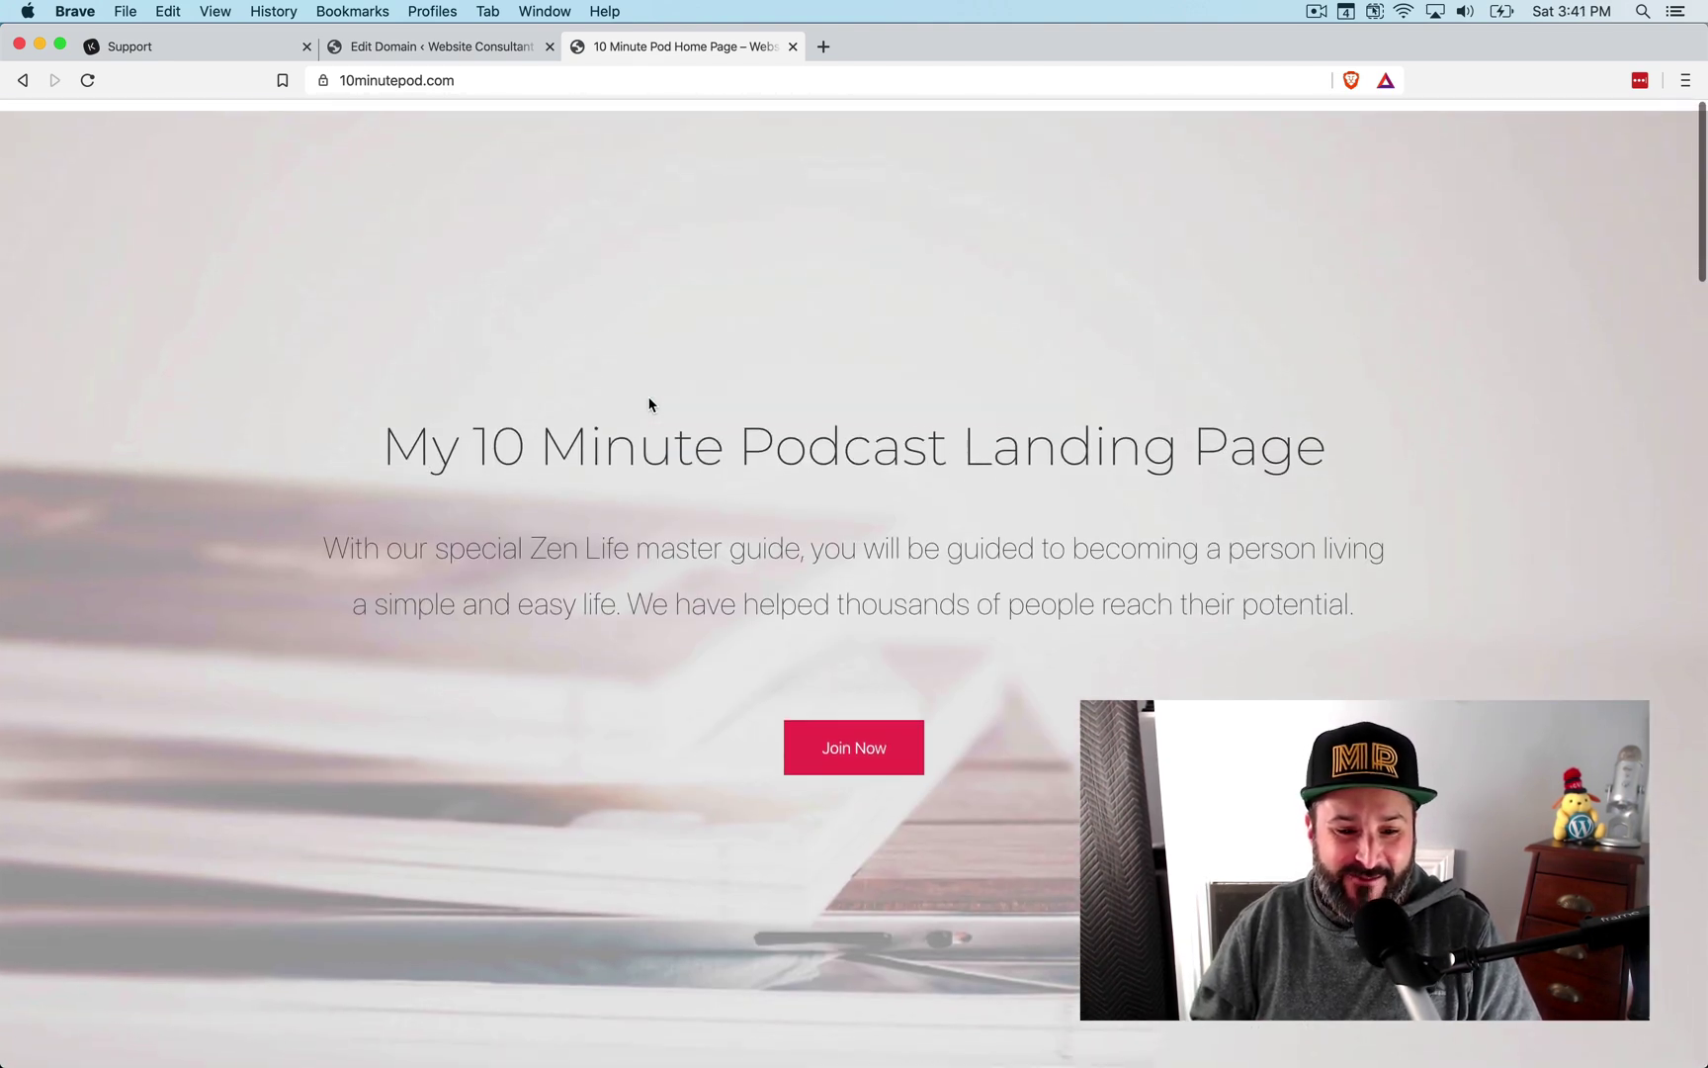
pyautogui.scroll(-3, 649, 403)
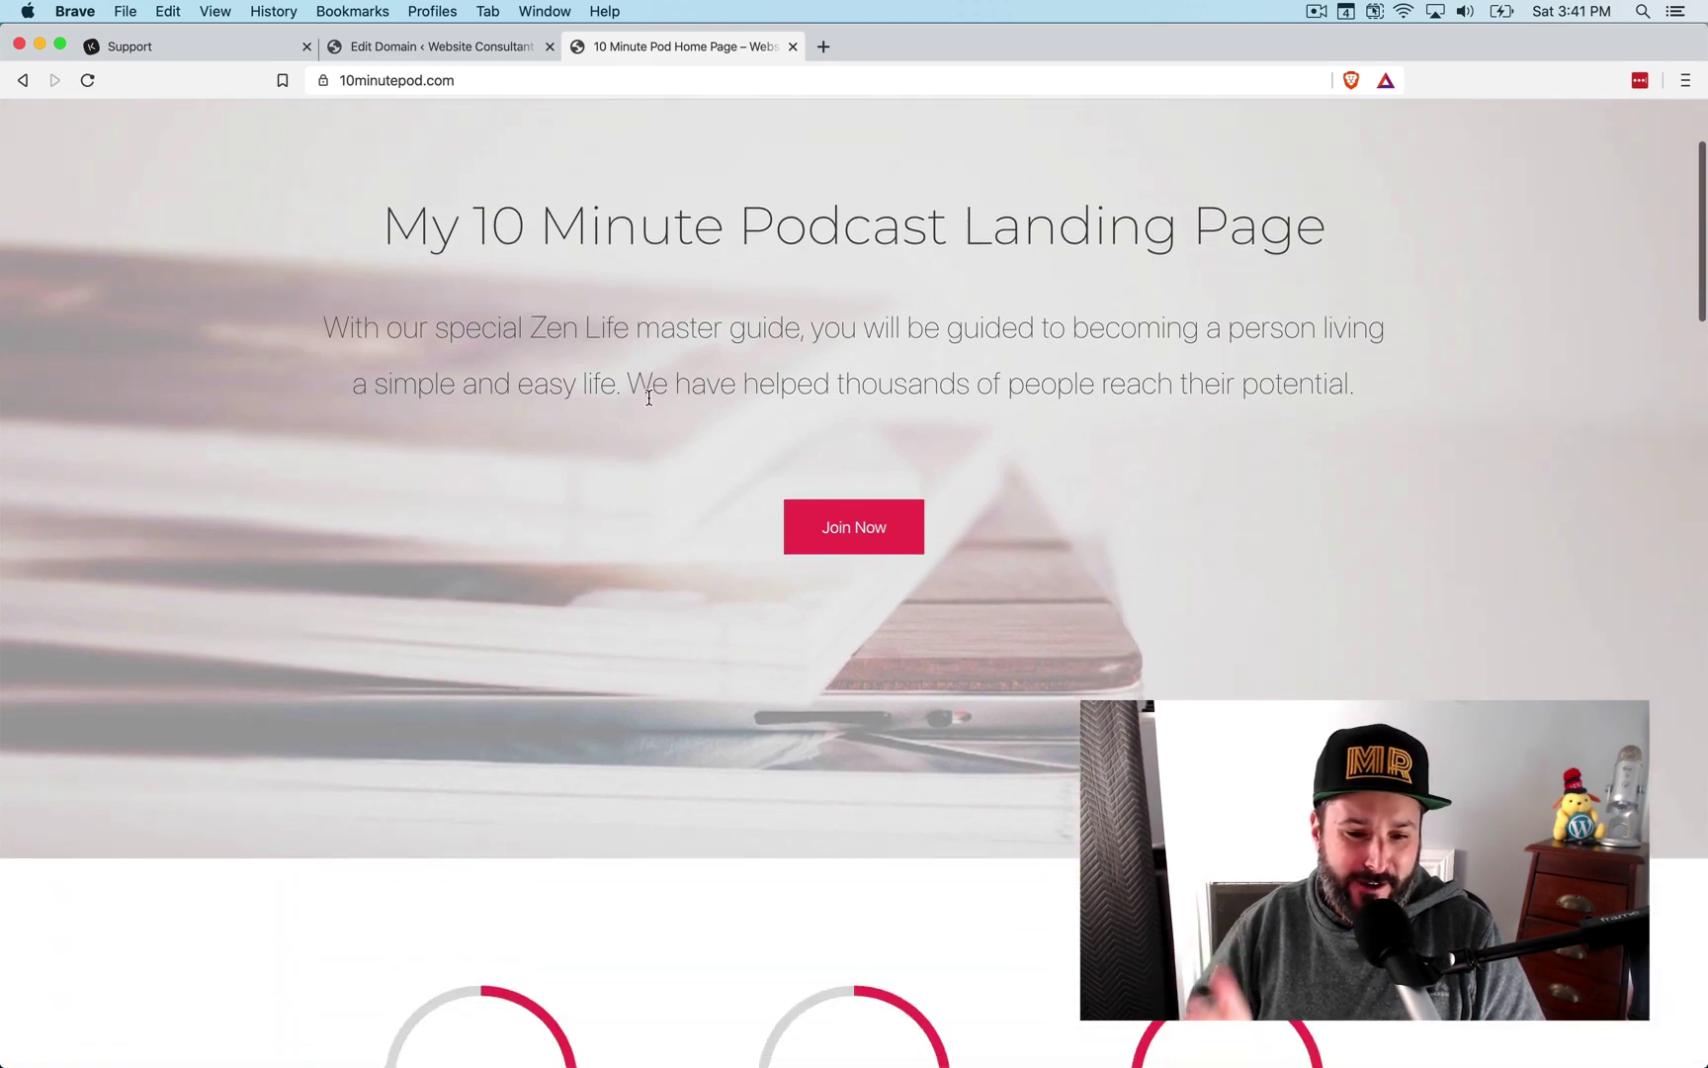
pyautogui.scroll(-5, 648, 395)
pyautogui.scroll(8, 648, 395)
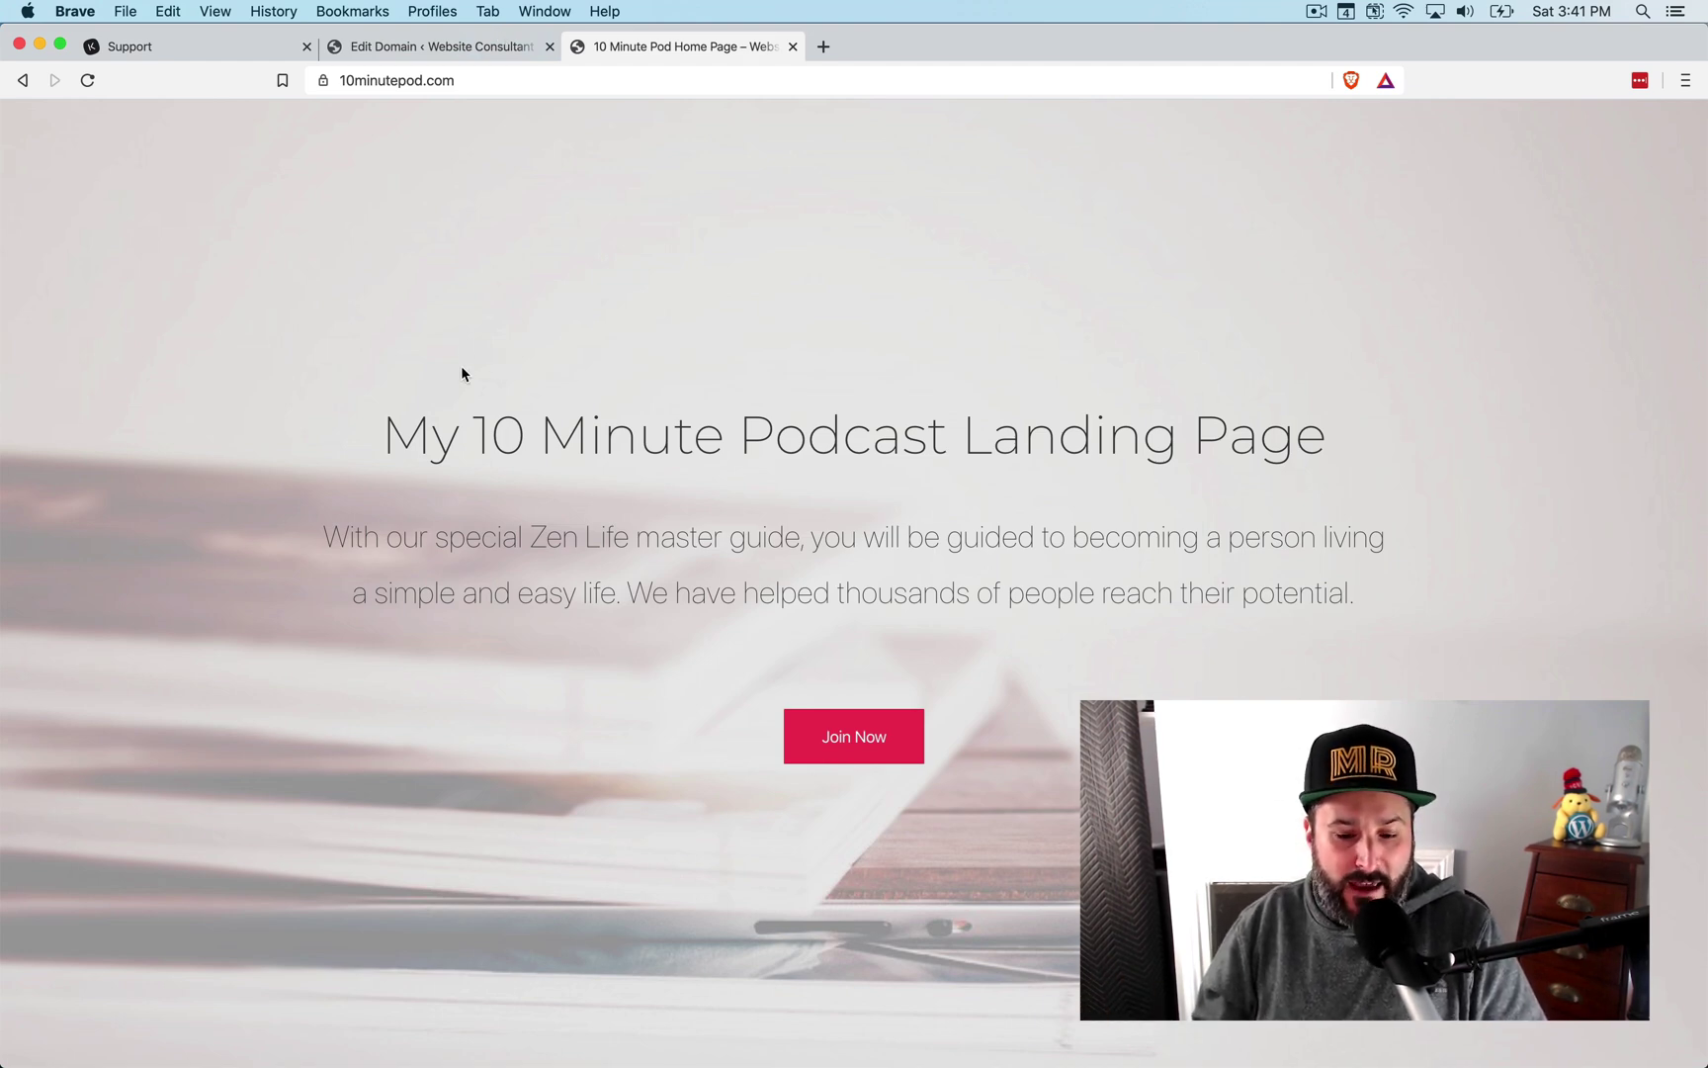
pyautogui.scroll(-5, 462, 368)
# Step: Add a second URL mapping row to the domain, then go to All Pages
pyautogui.click(426, 40)
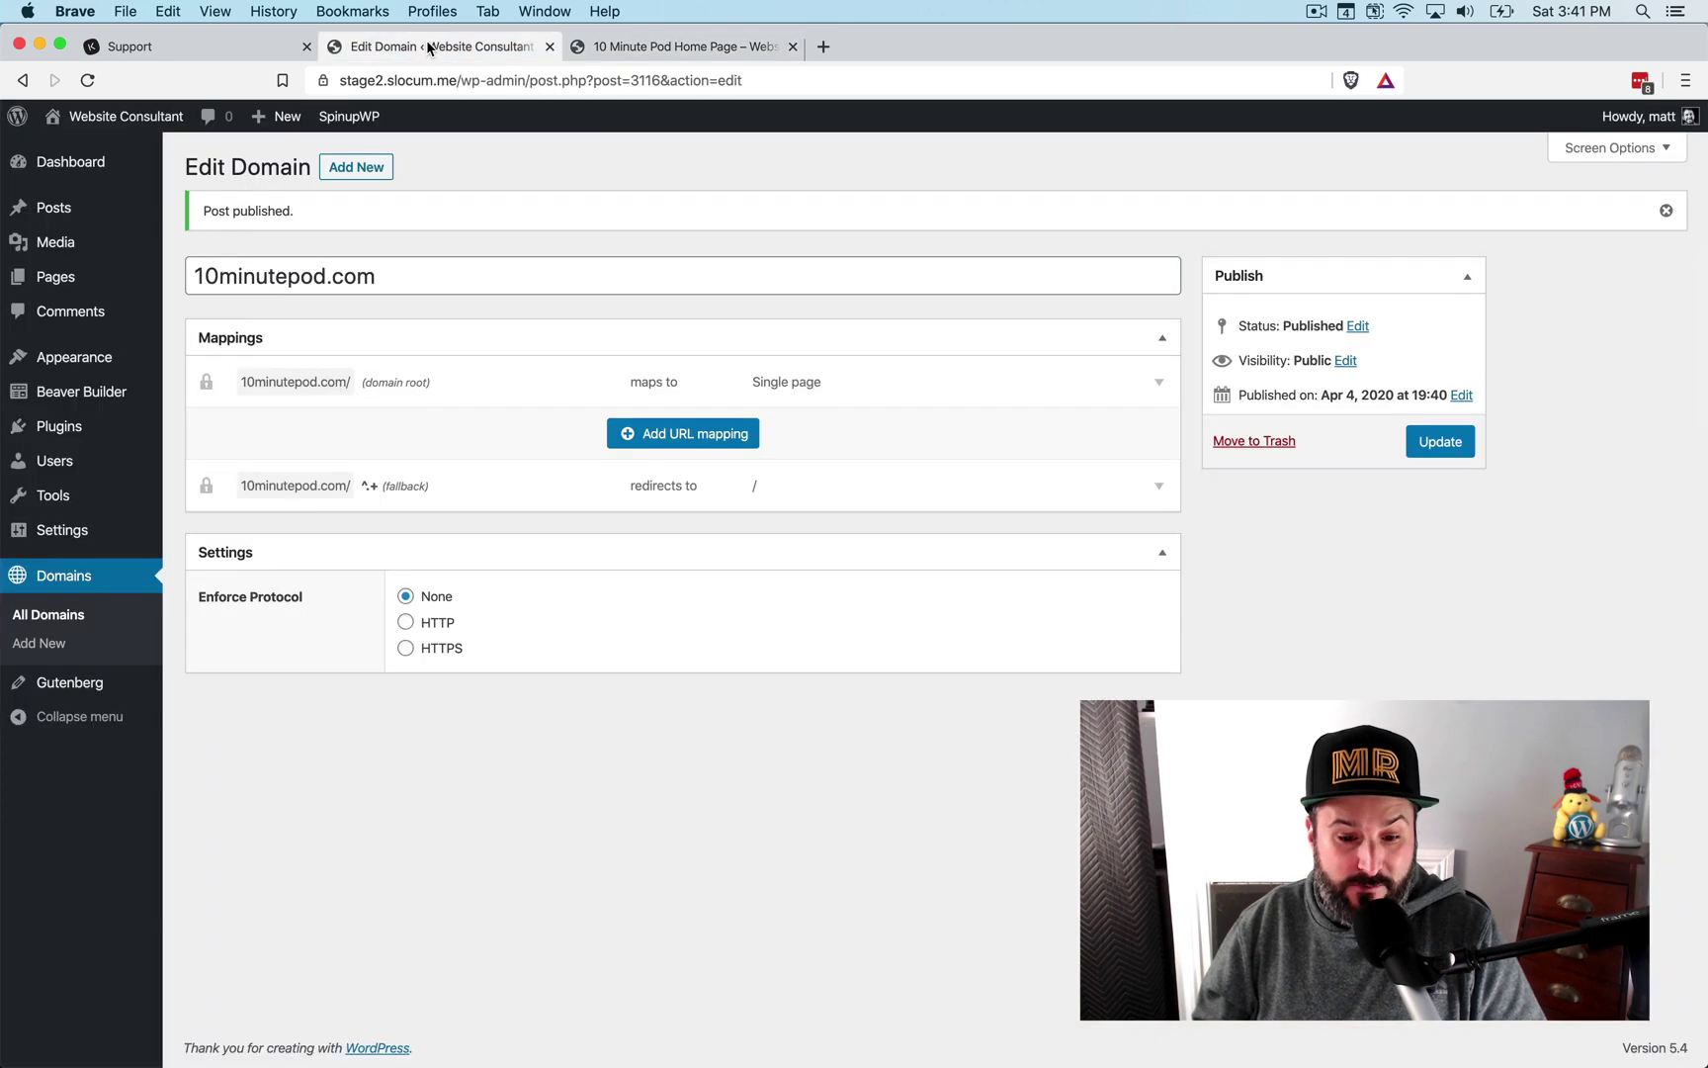
pyautogui.click(689, 427)
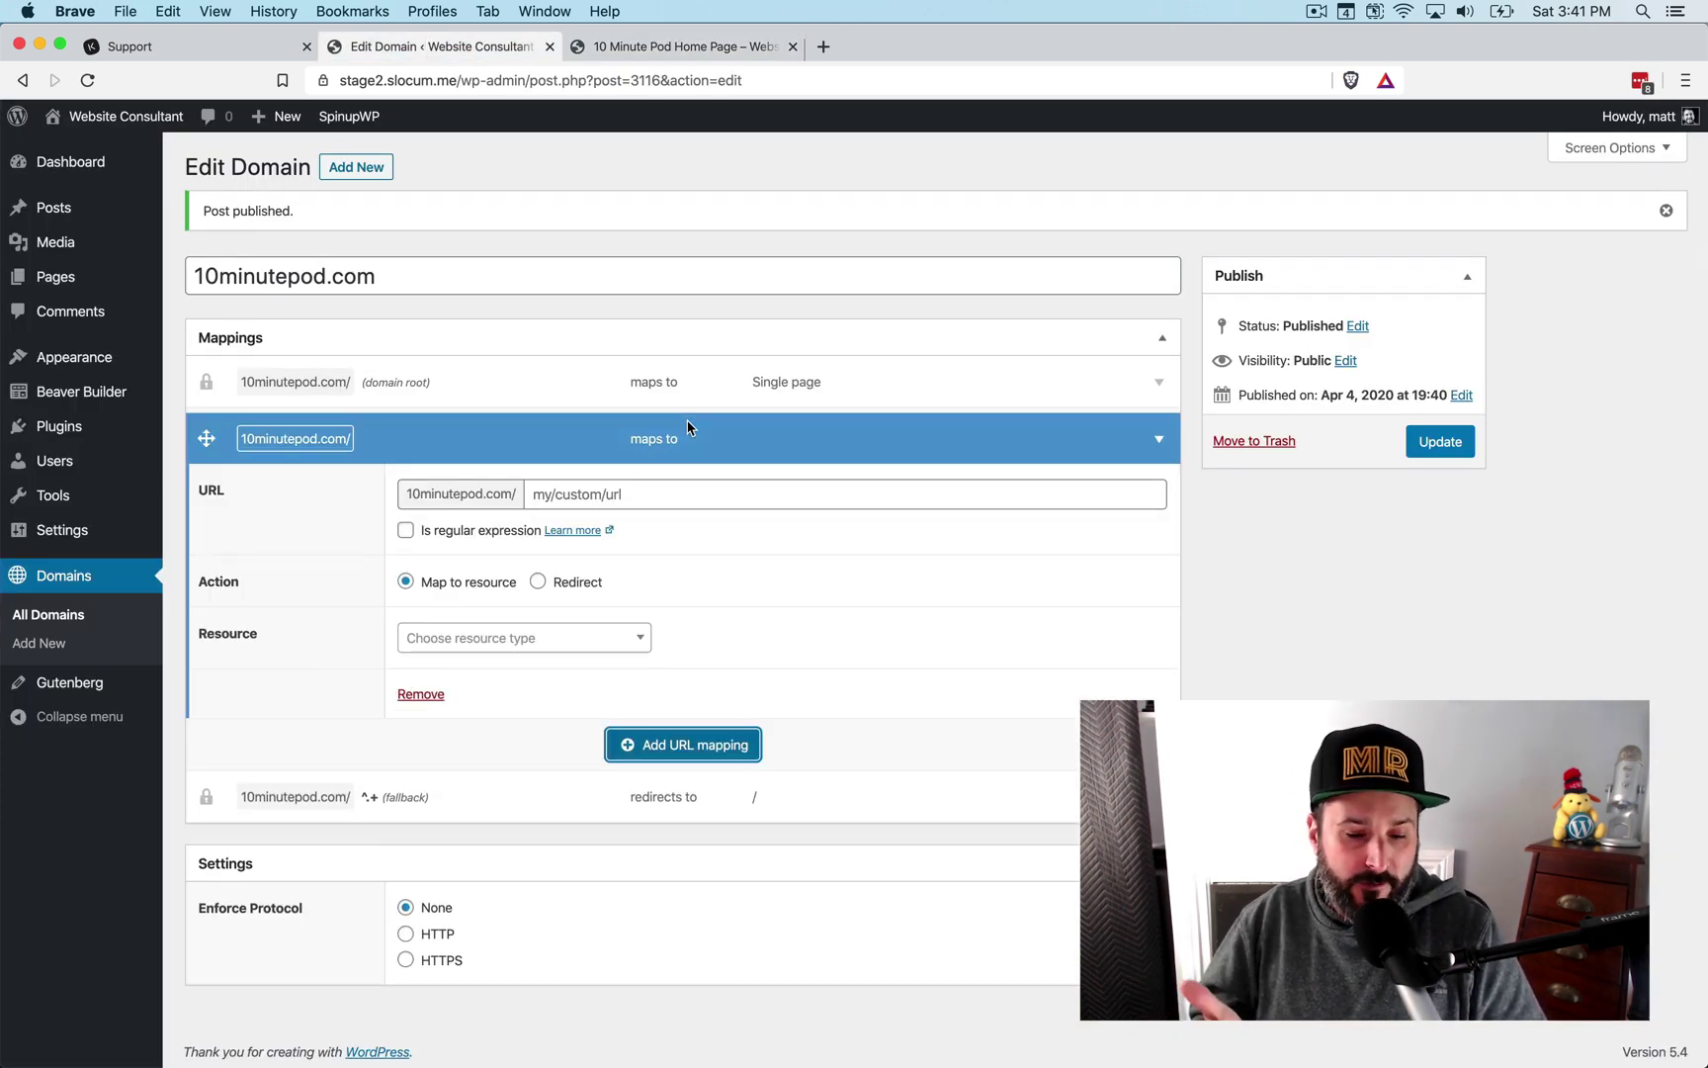
pyautogui.click(623, 488)
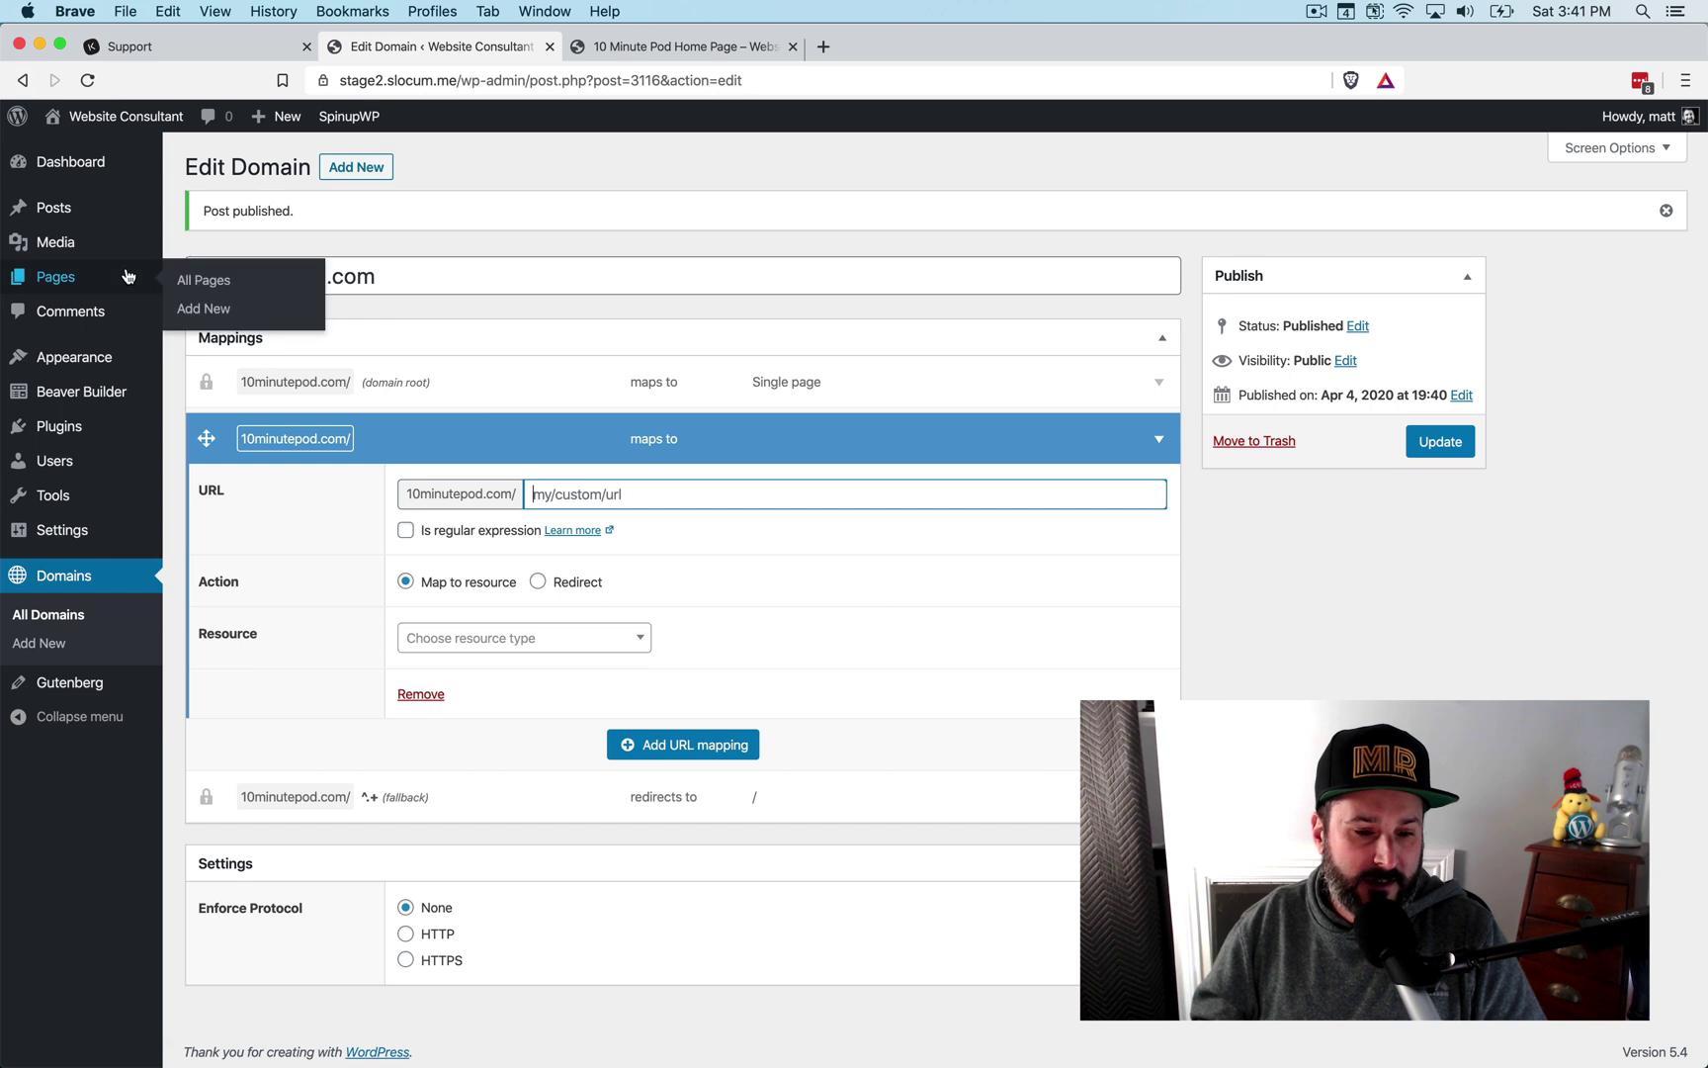
pyautogui.click(90, 281)
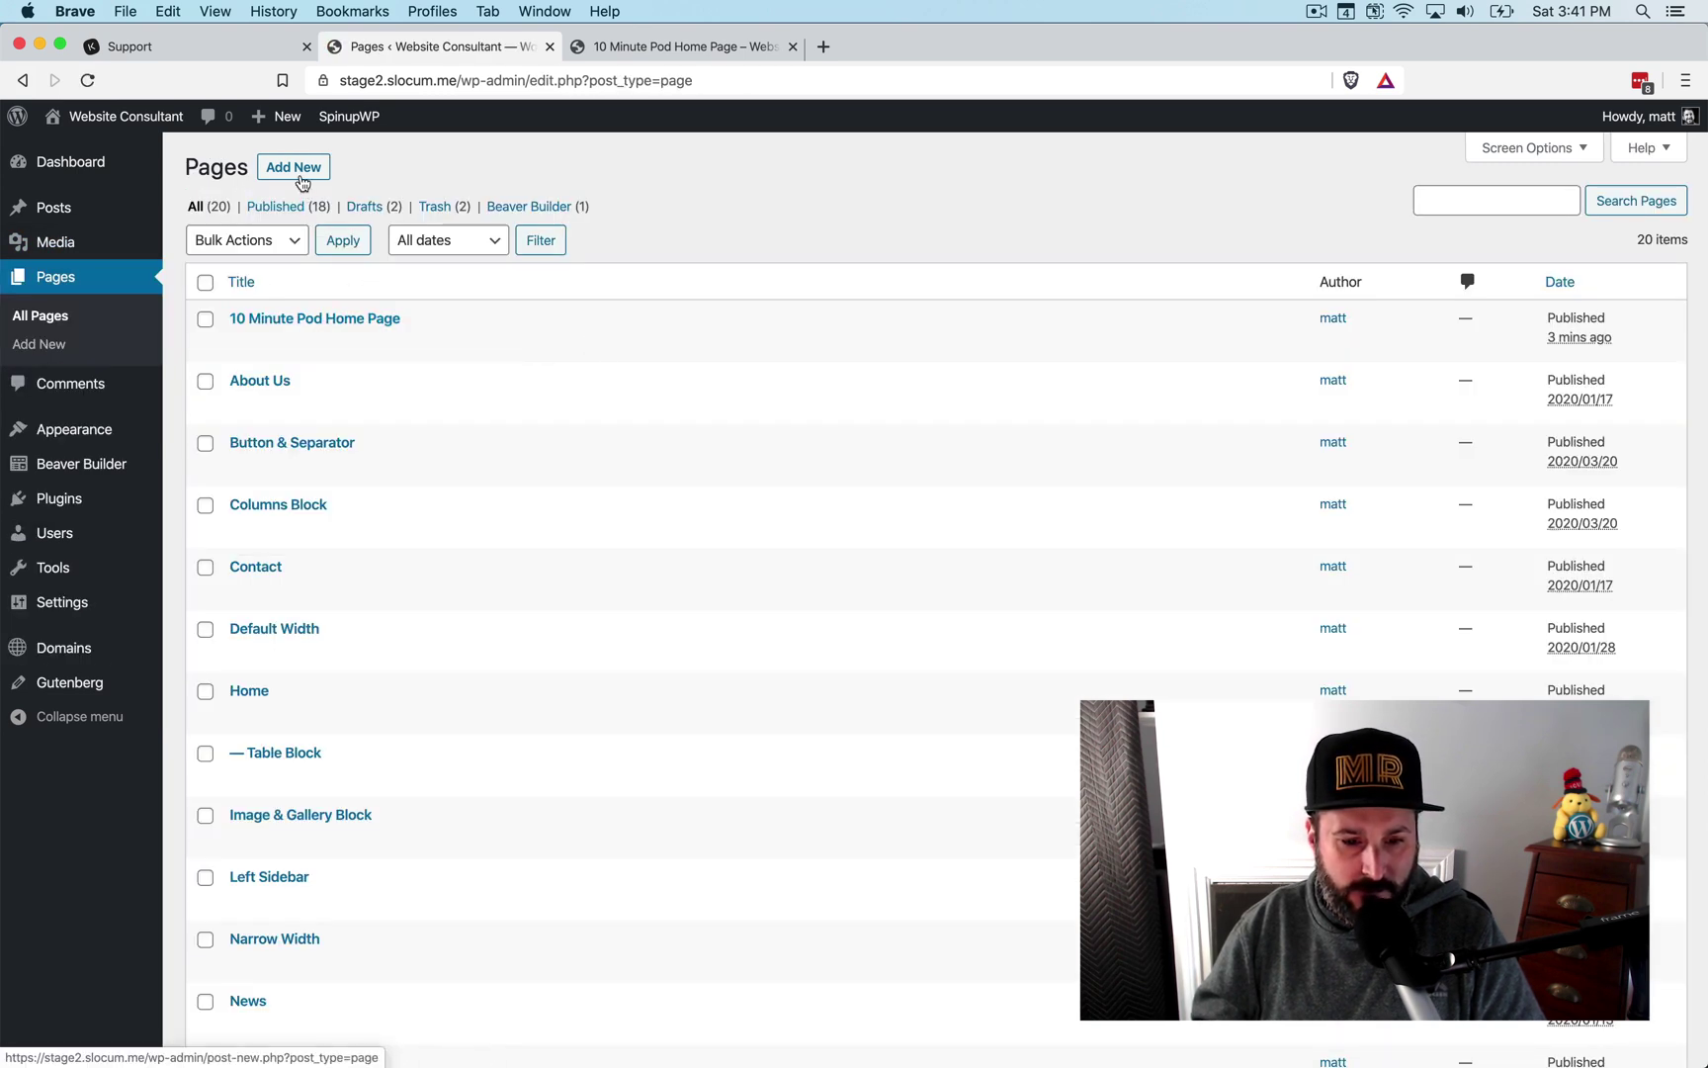
# Step: Create a new page titled '10 Minute Thank you'
pyautogui.click(294, 168)
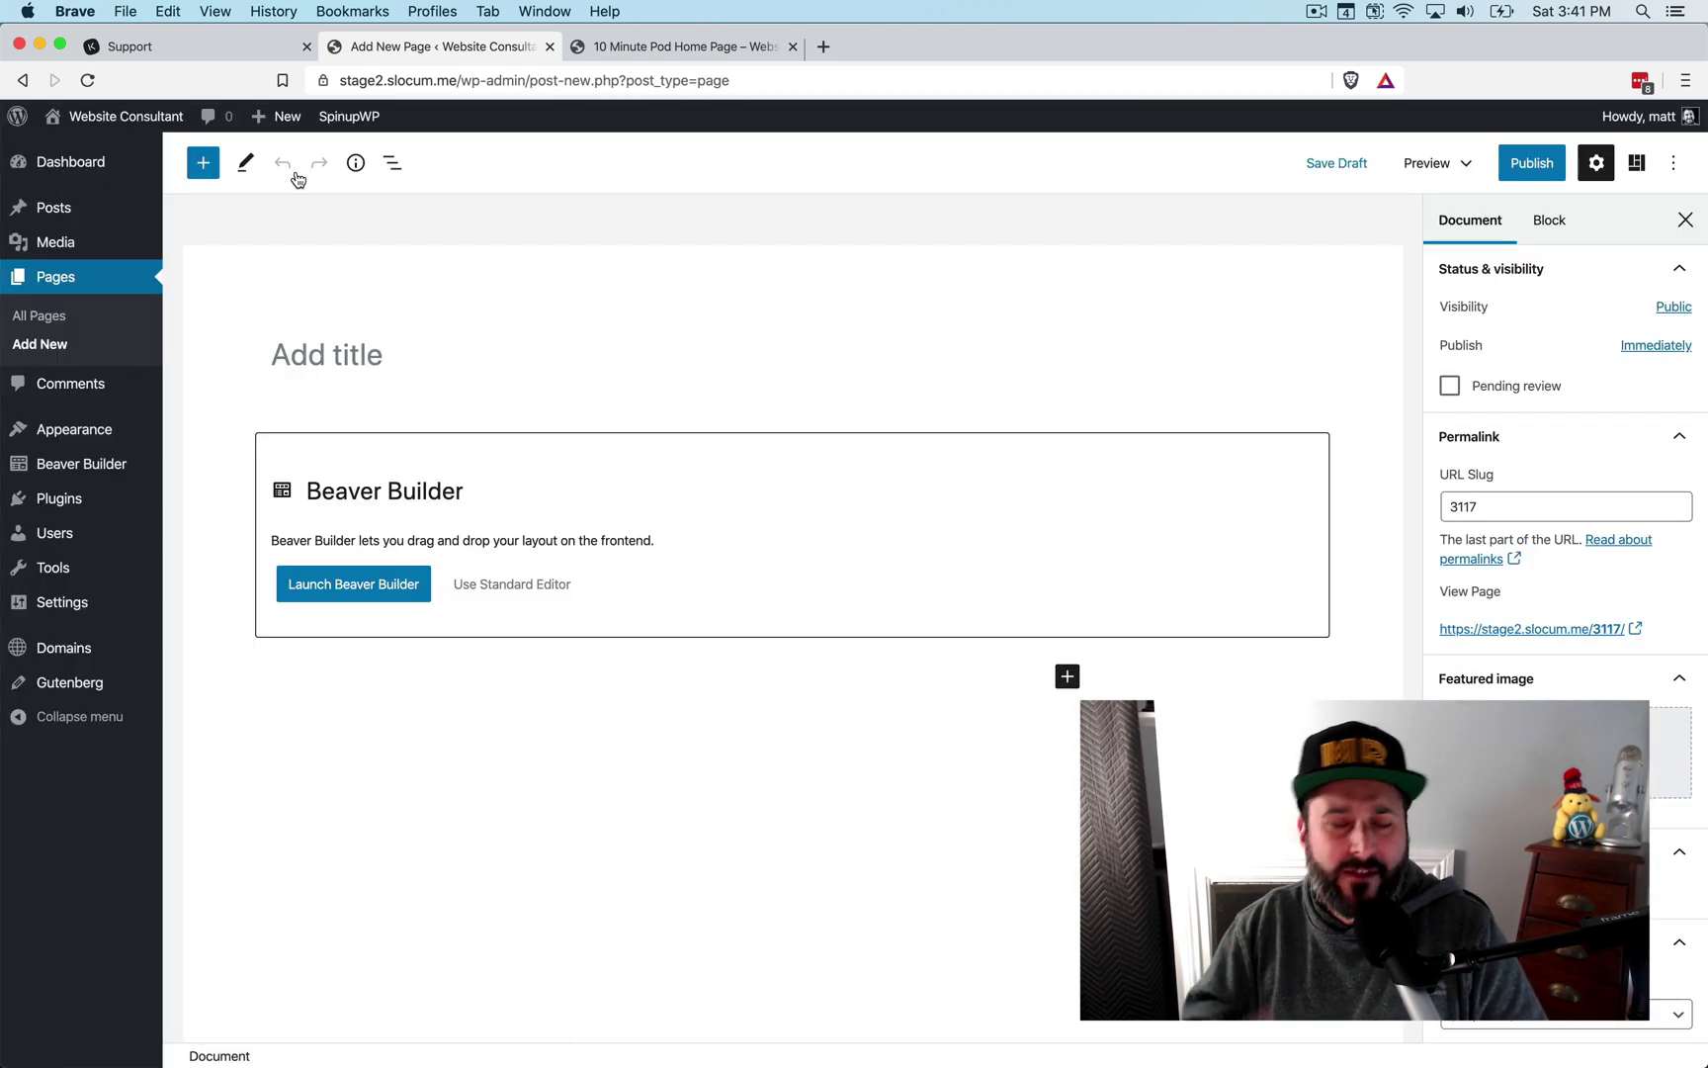
pyautogui.write('!0')
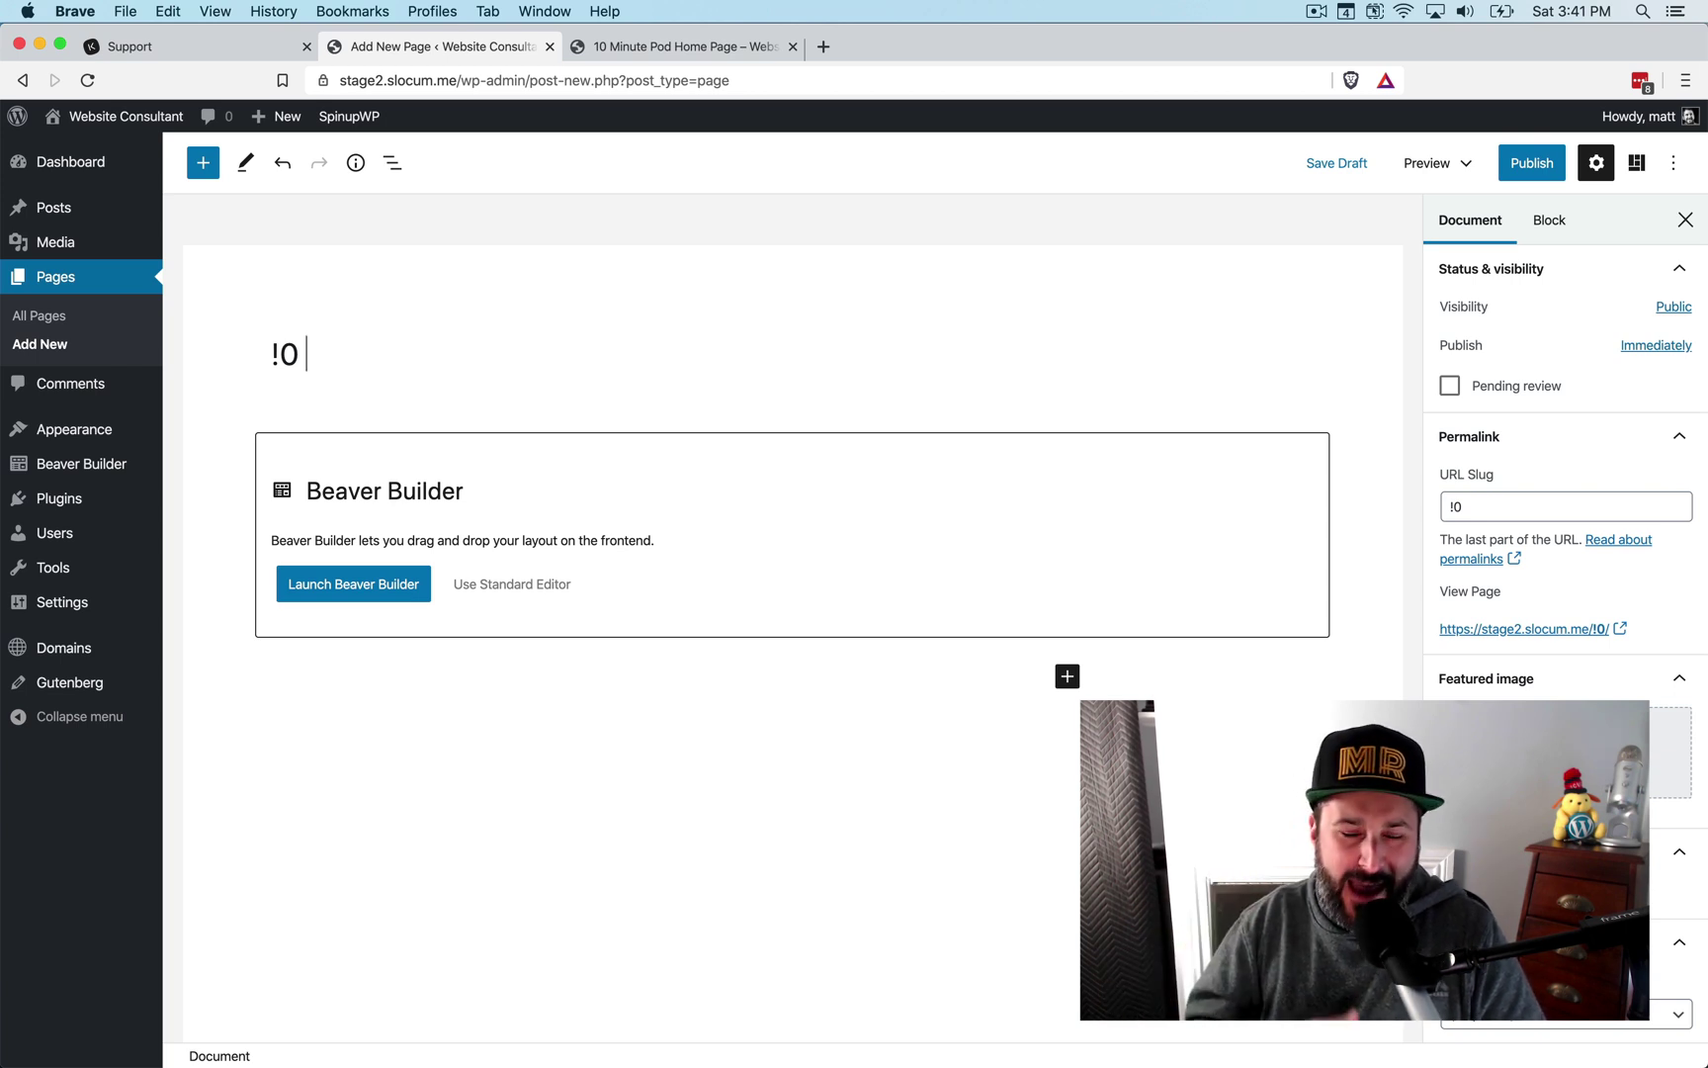
pyautogui.press('BackSpace')
pyautogui.press('BackSpace')
pyautogui.press('BackSpace')
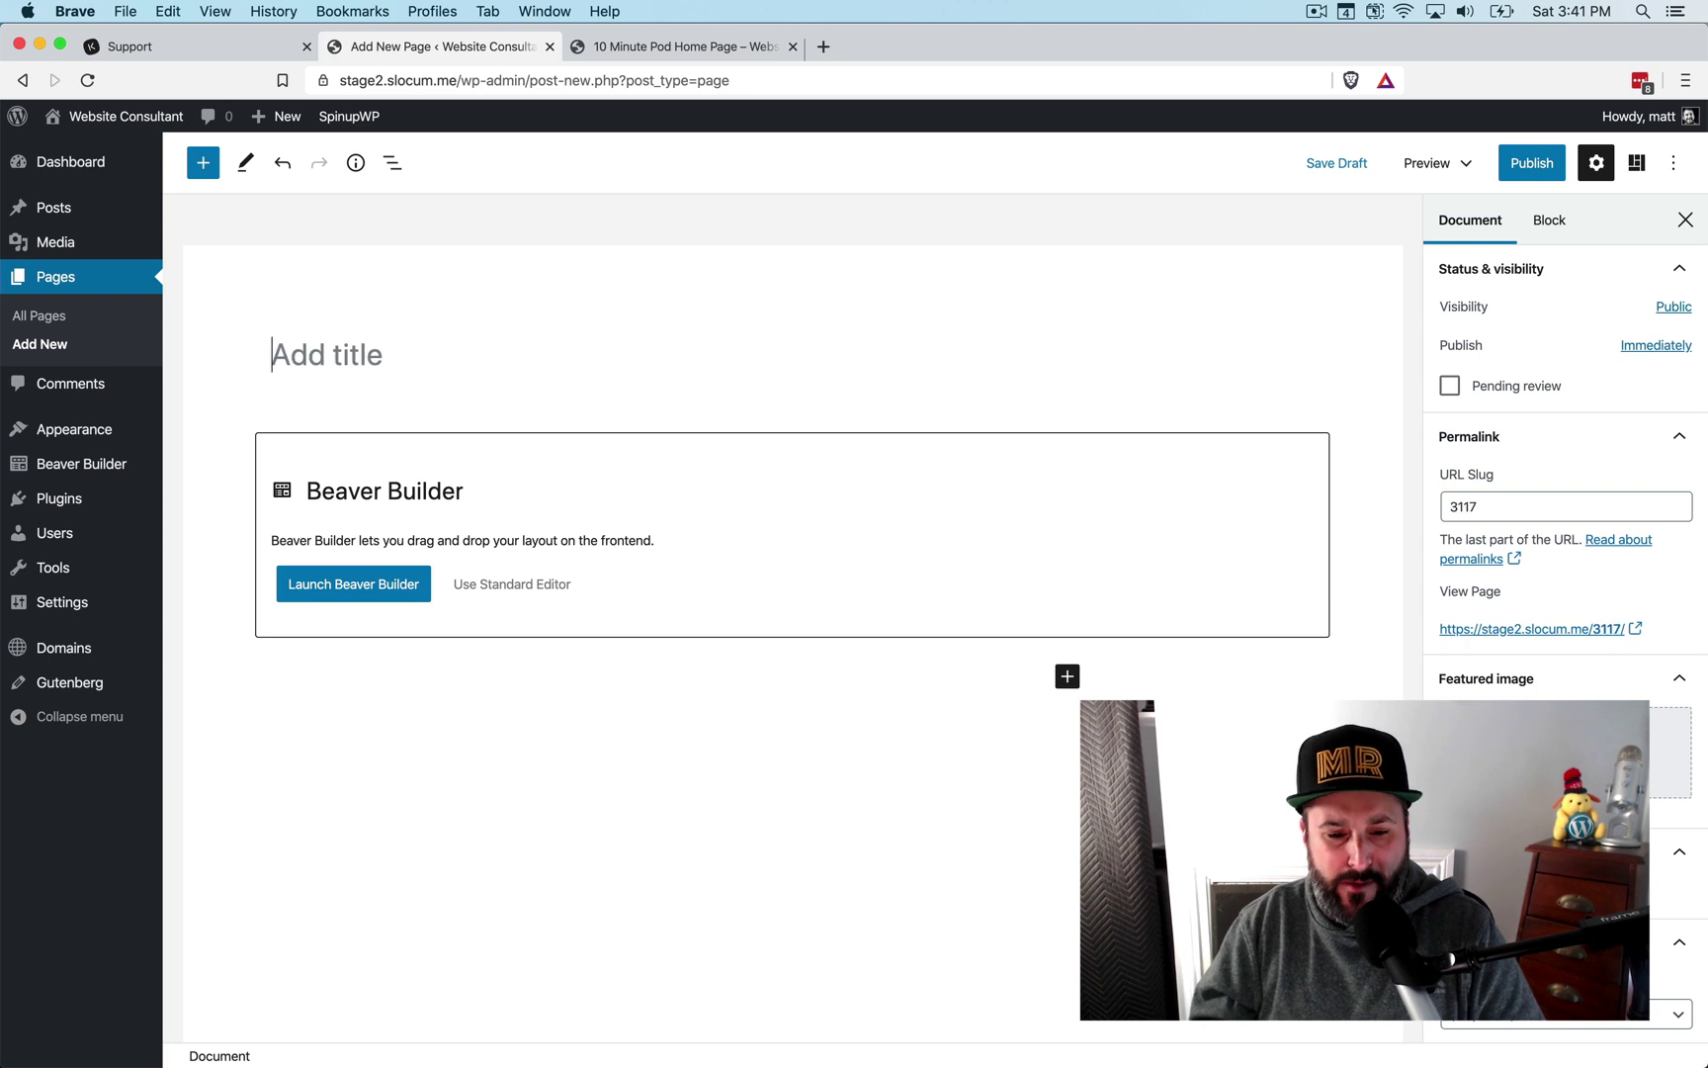
pyautogui.write('10 ')
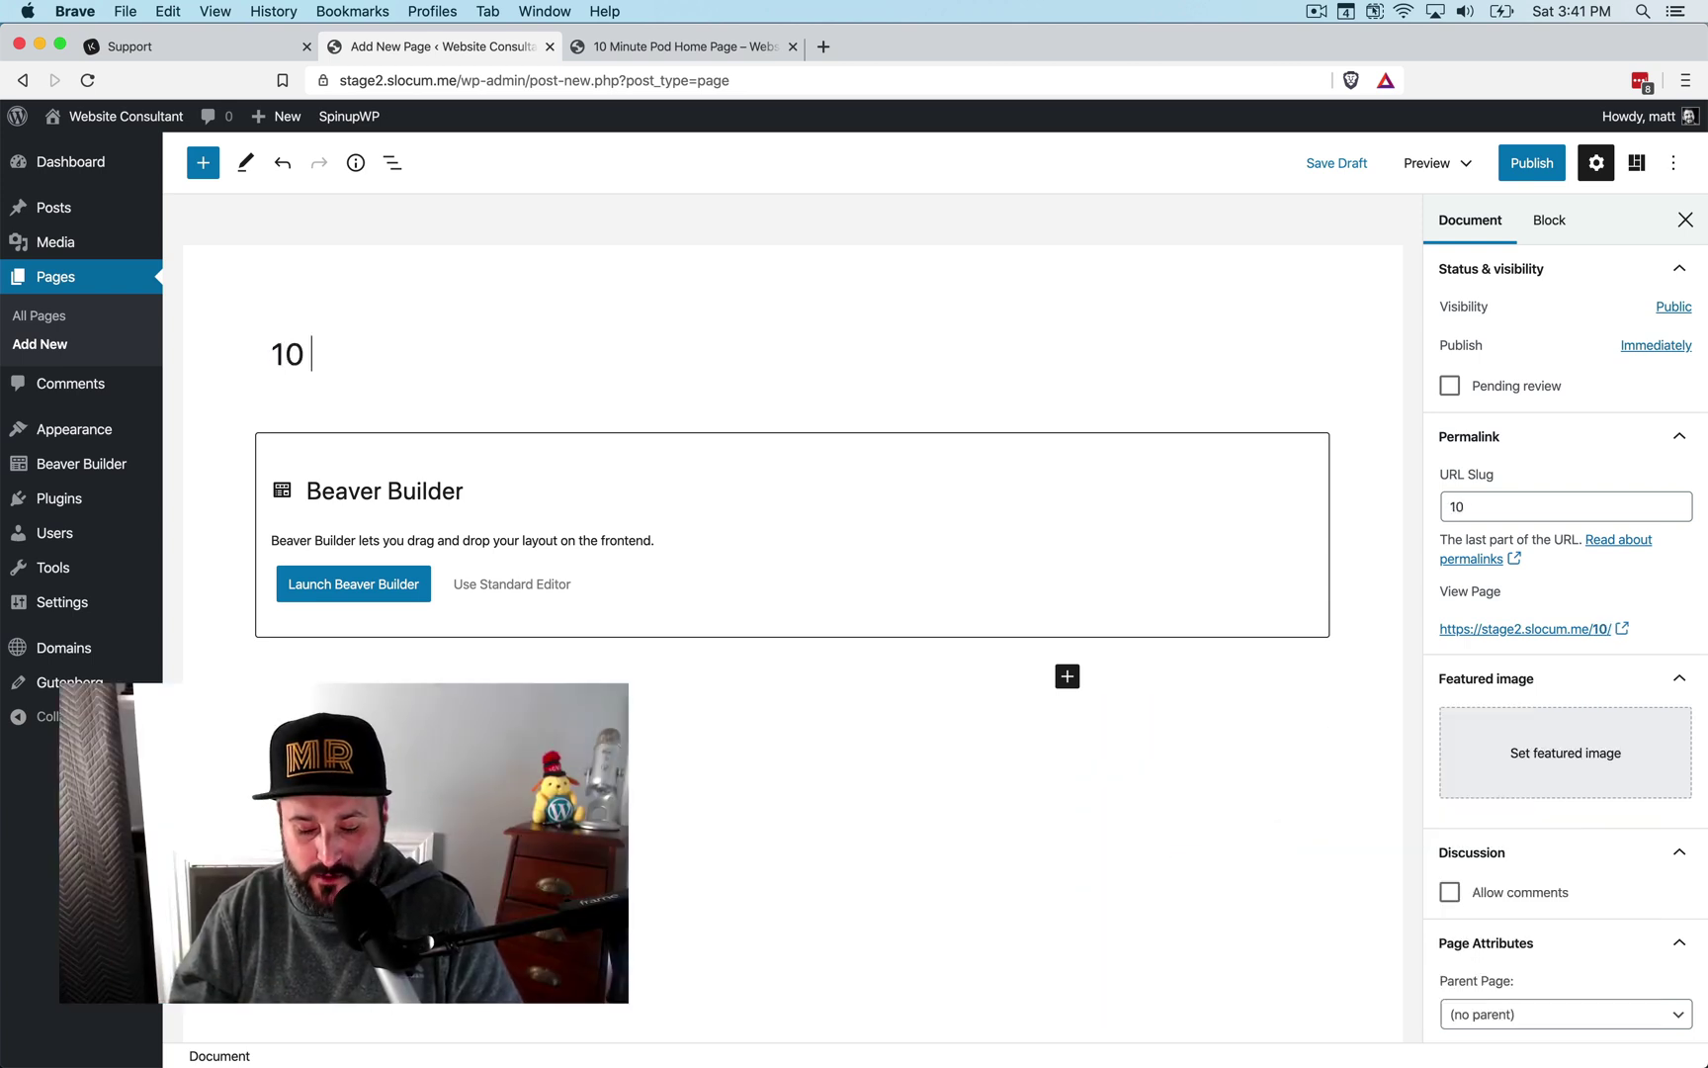
pyautogui.write('Minute')
pyautogui.write('Thank you')
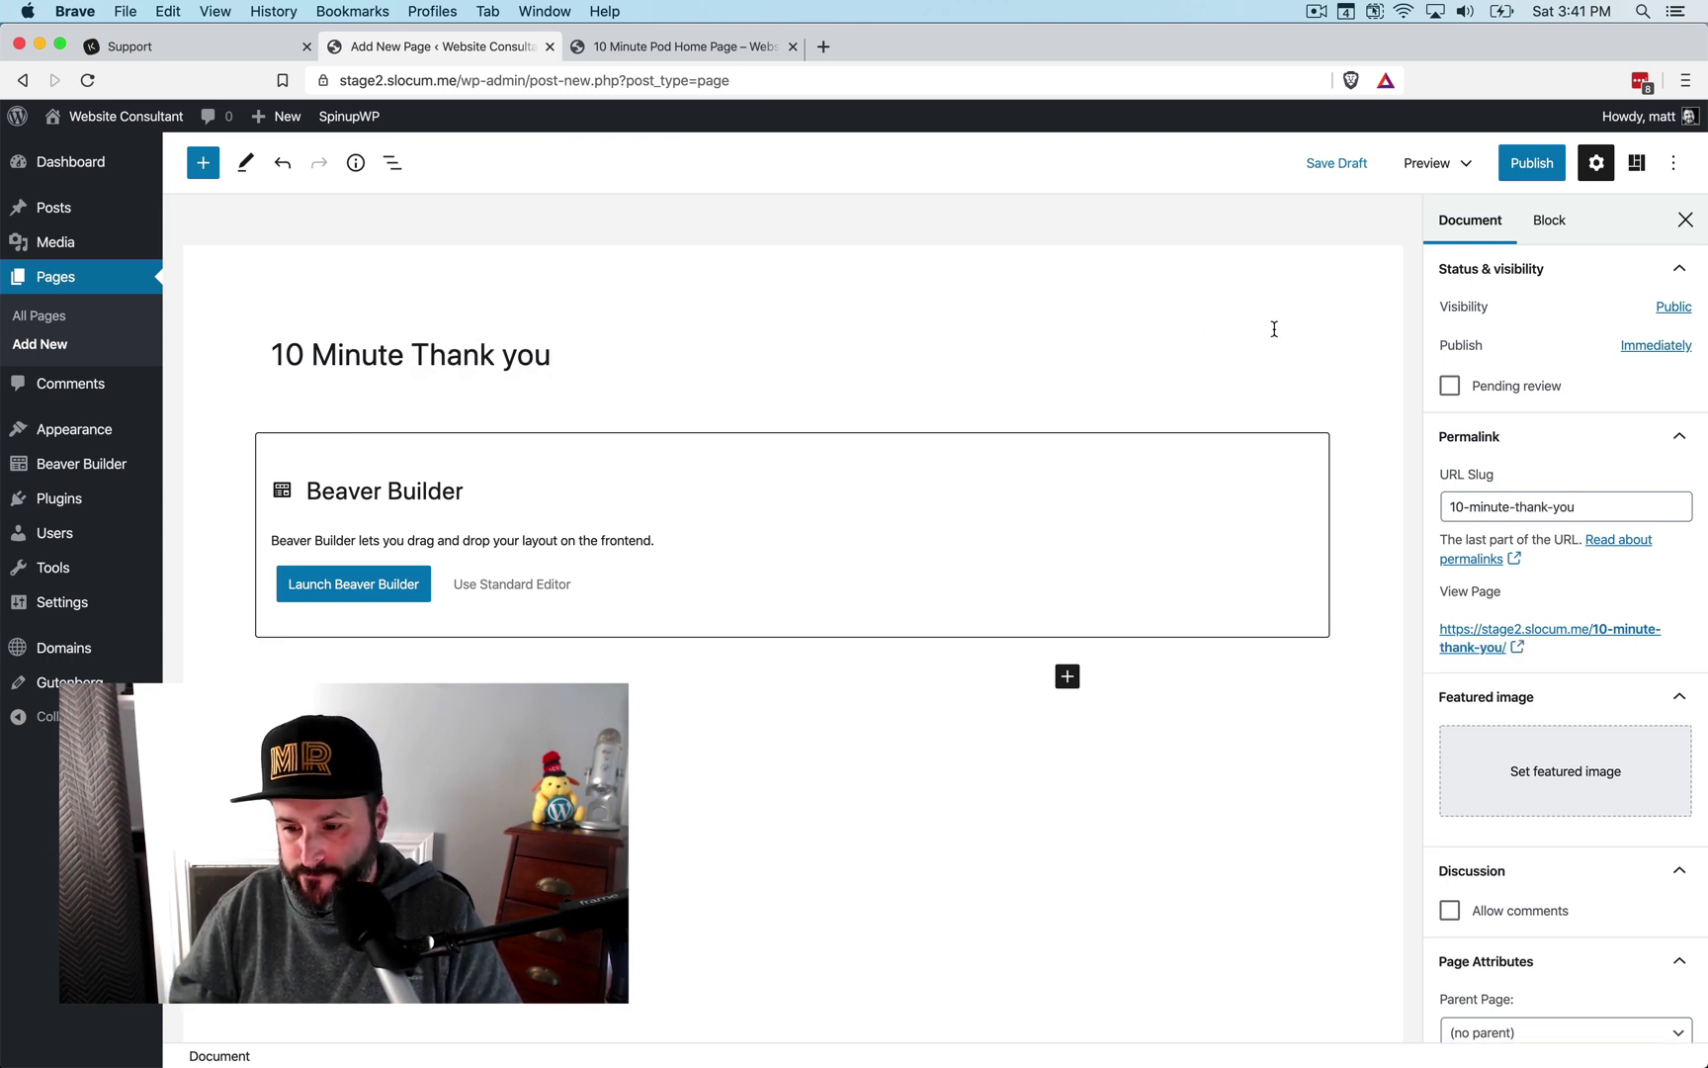
# Step: Remove the sidebar, use Full Width / Contained layout, and hide the header, title and featured image
pyautogui.scroll(-5, 1523, 682)
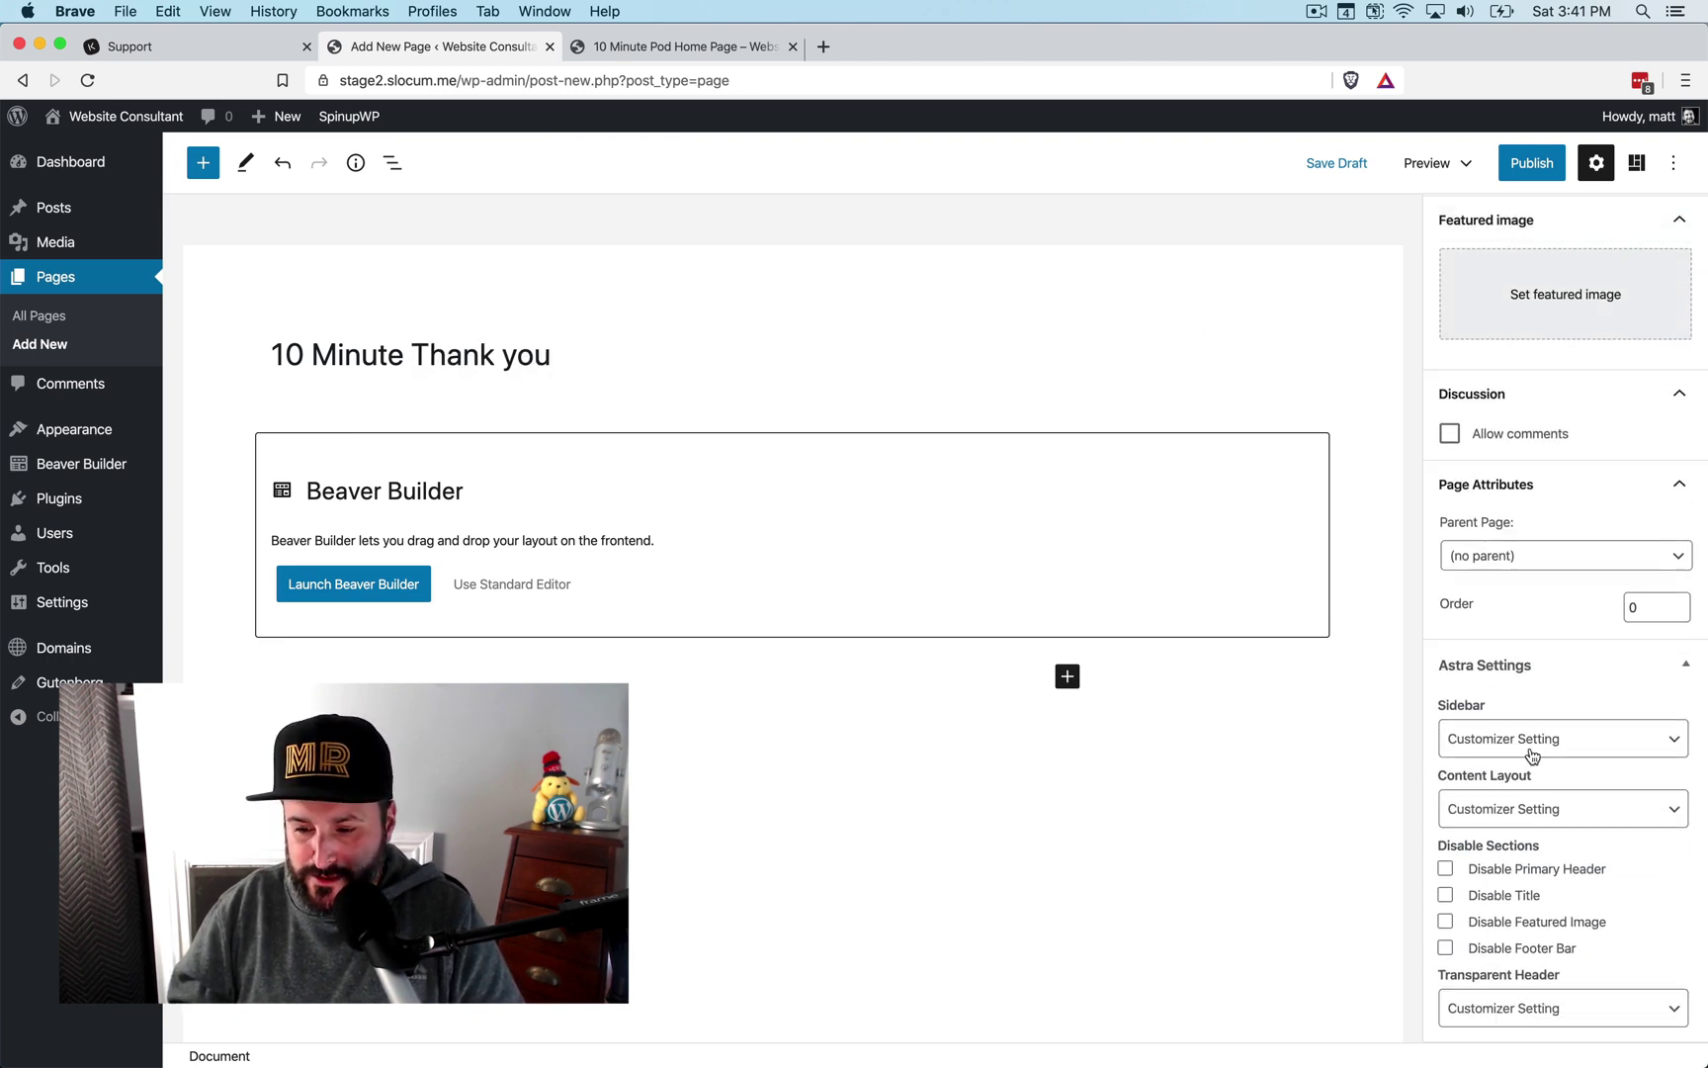
pyautogui.click(1598, 752)
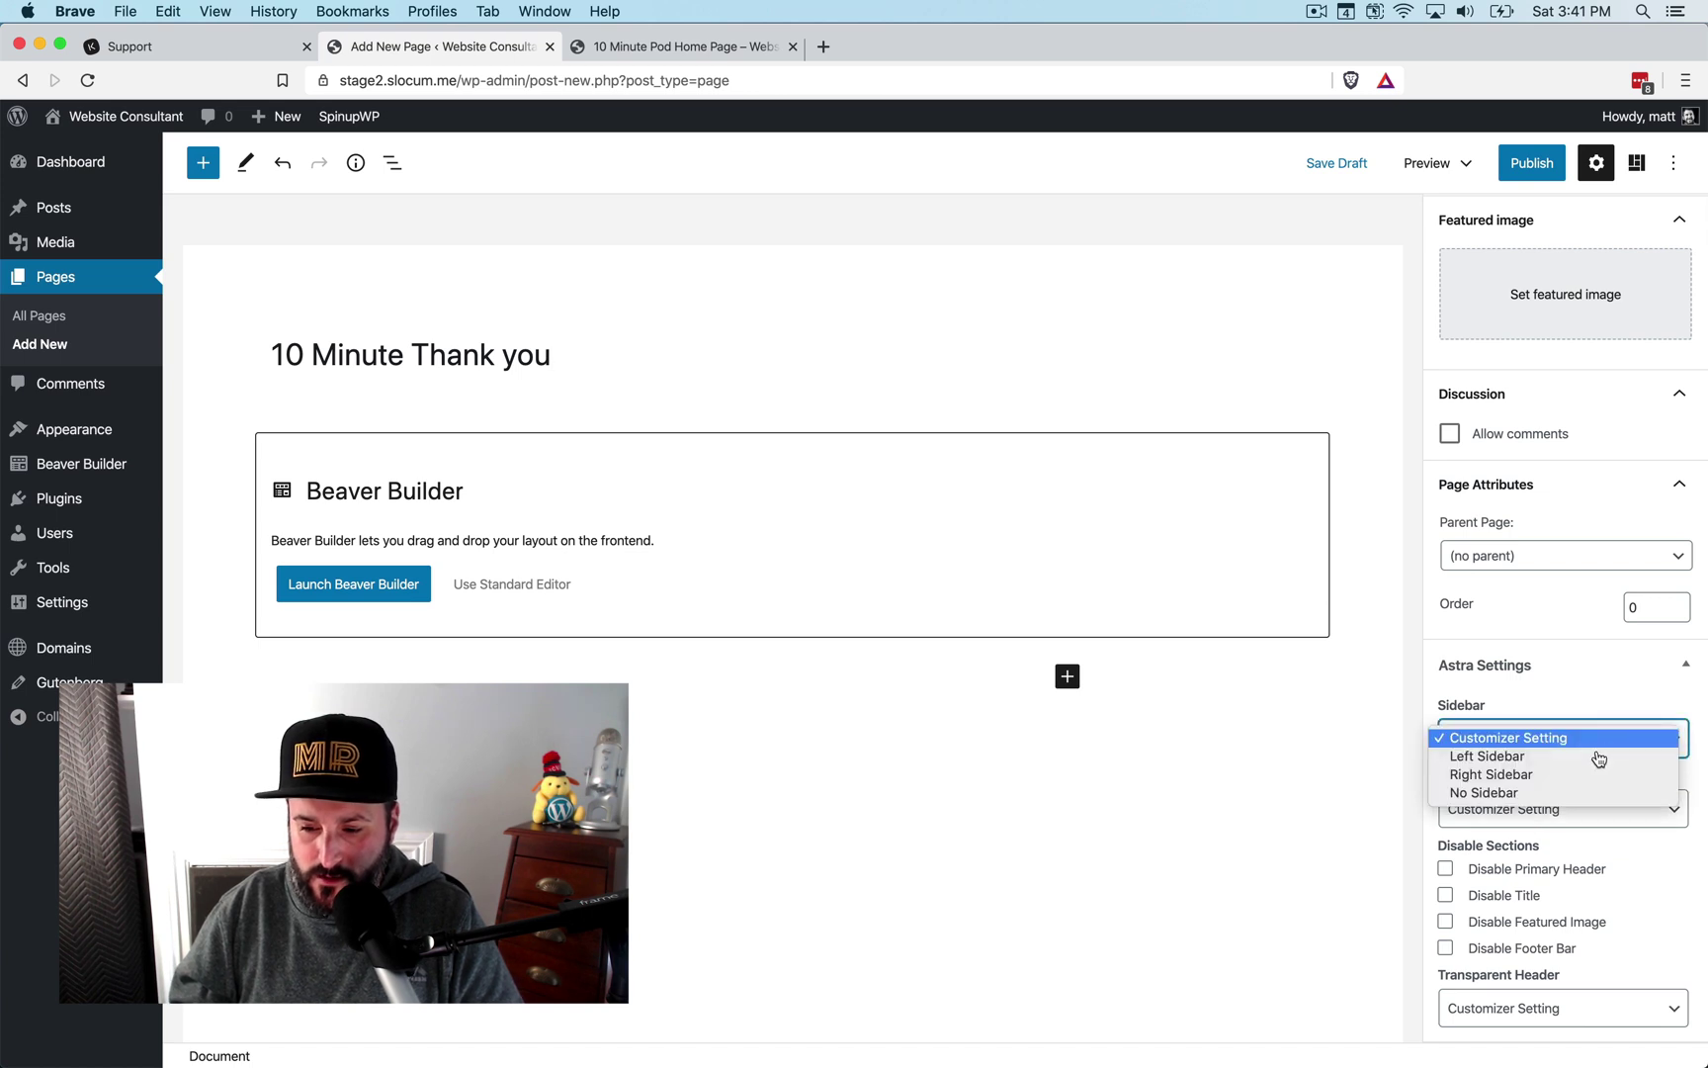
pyautogui.click(1582, 793)
pyautogui.click(1560, 809)
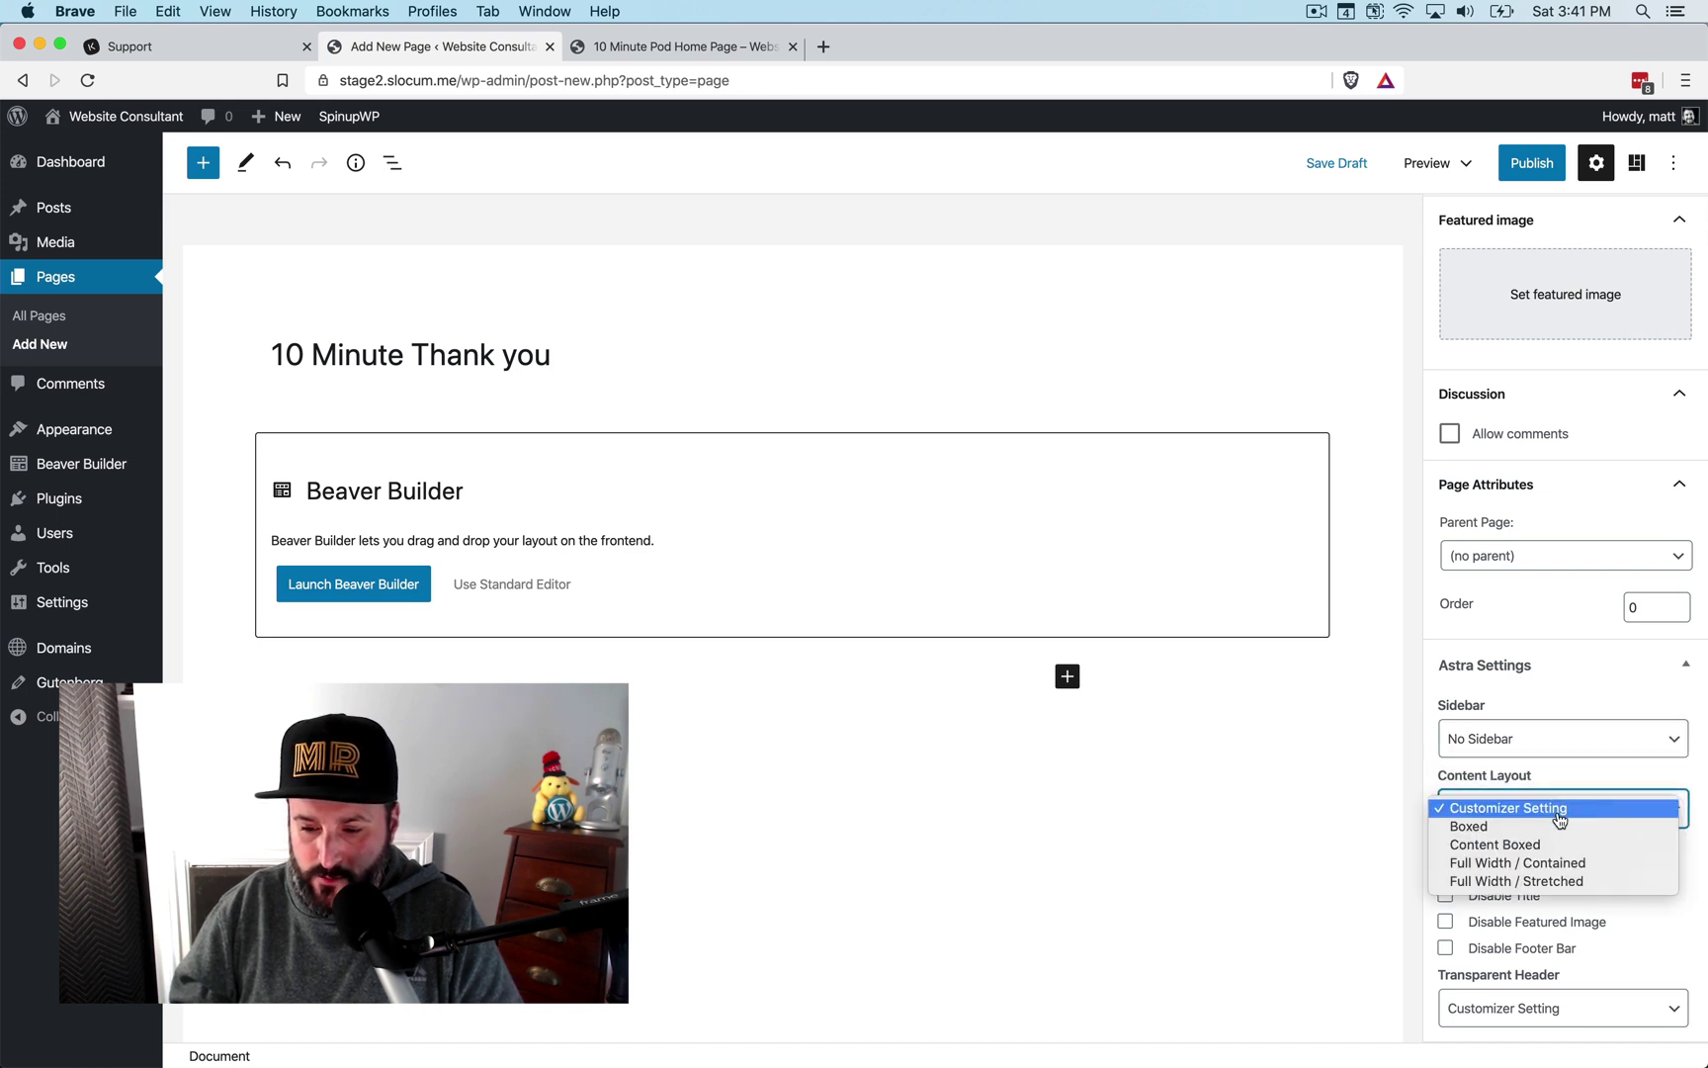
pyautogui.click(1555, 865)
pyautogui.click(1514, 872)
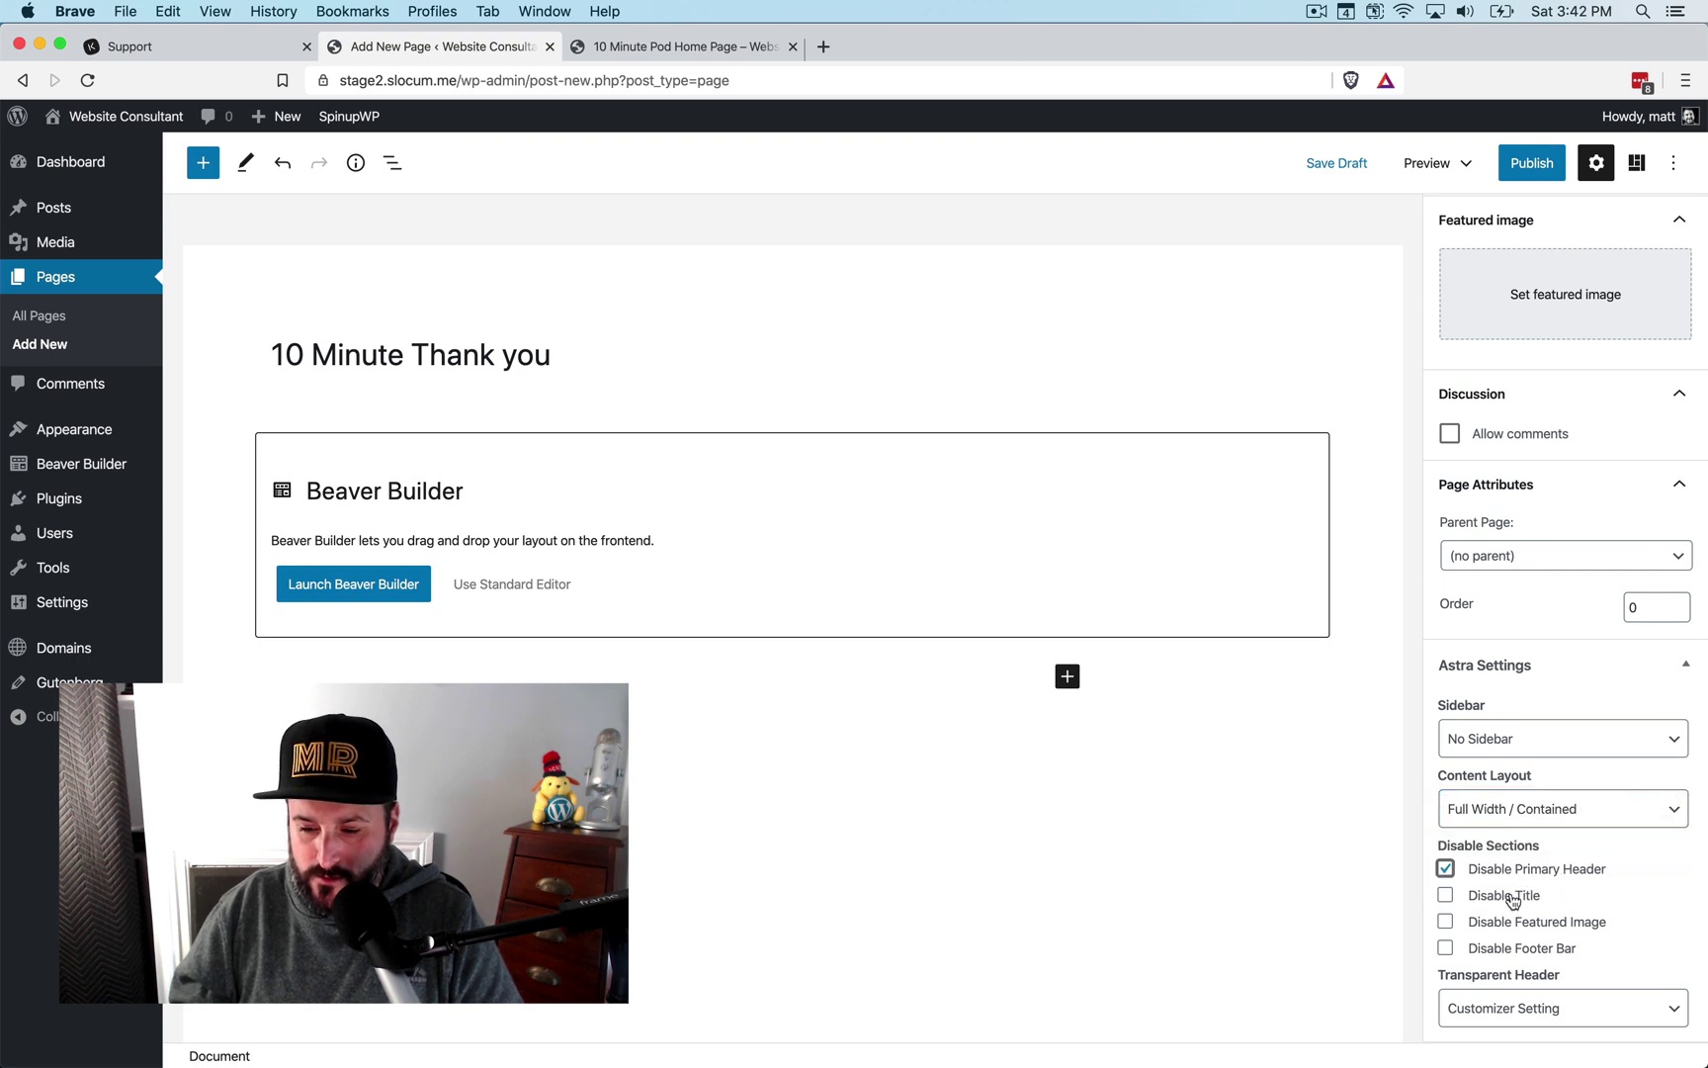
pyautogui.click(1514, 899)
pyautogui.click(1513, 922)
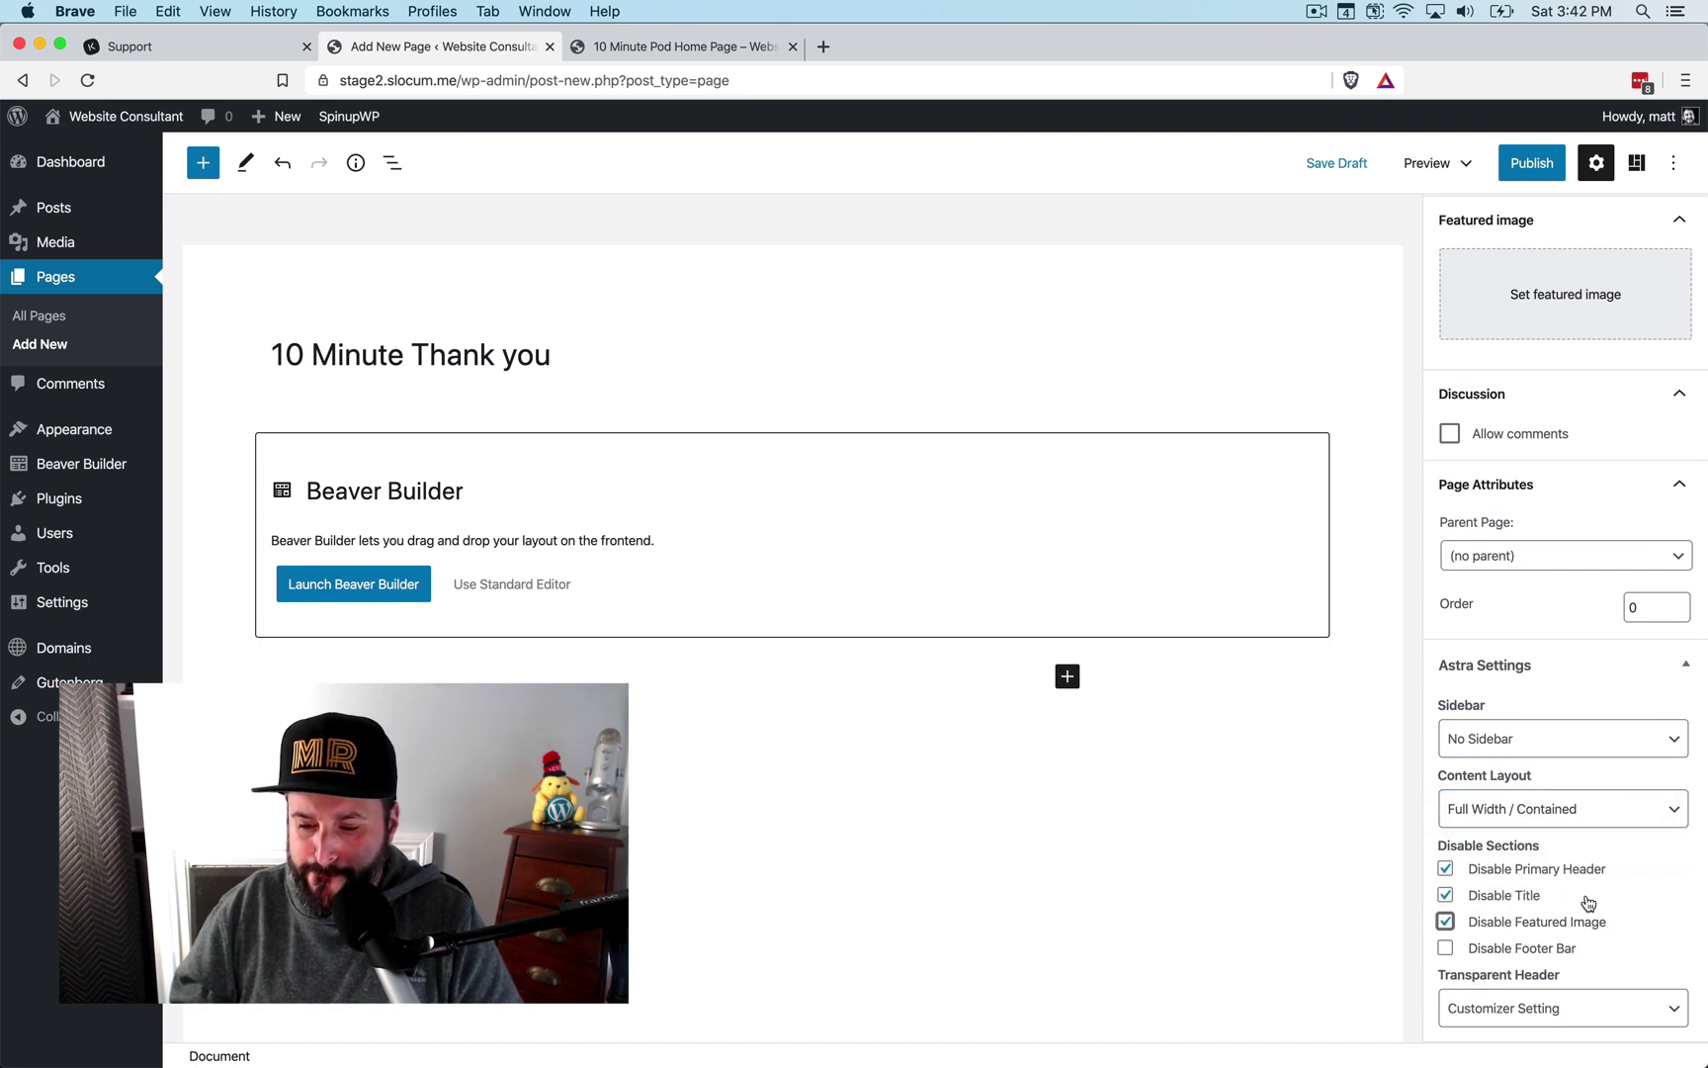
# Step: Set the parent page to 10 Minute Pod Home Page and publish the thank-you page
pyautogui.click(1574, 565)
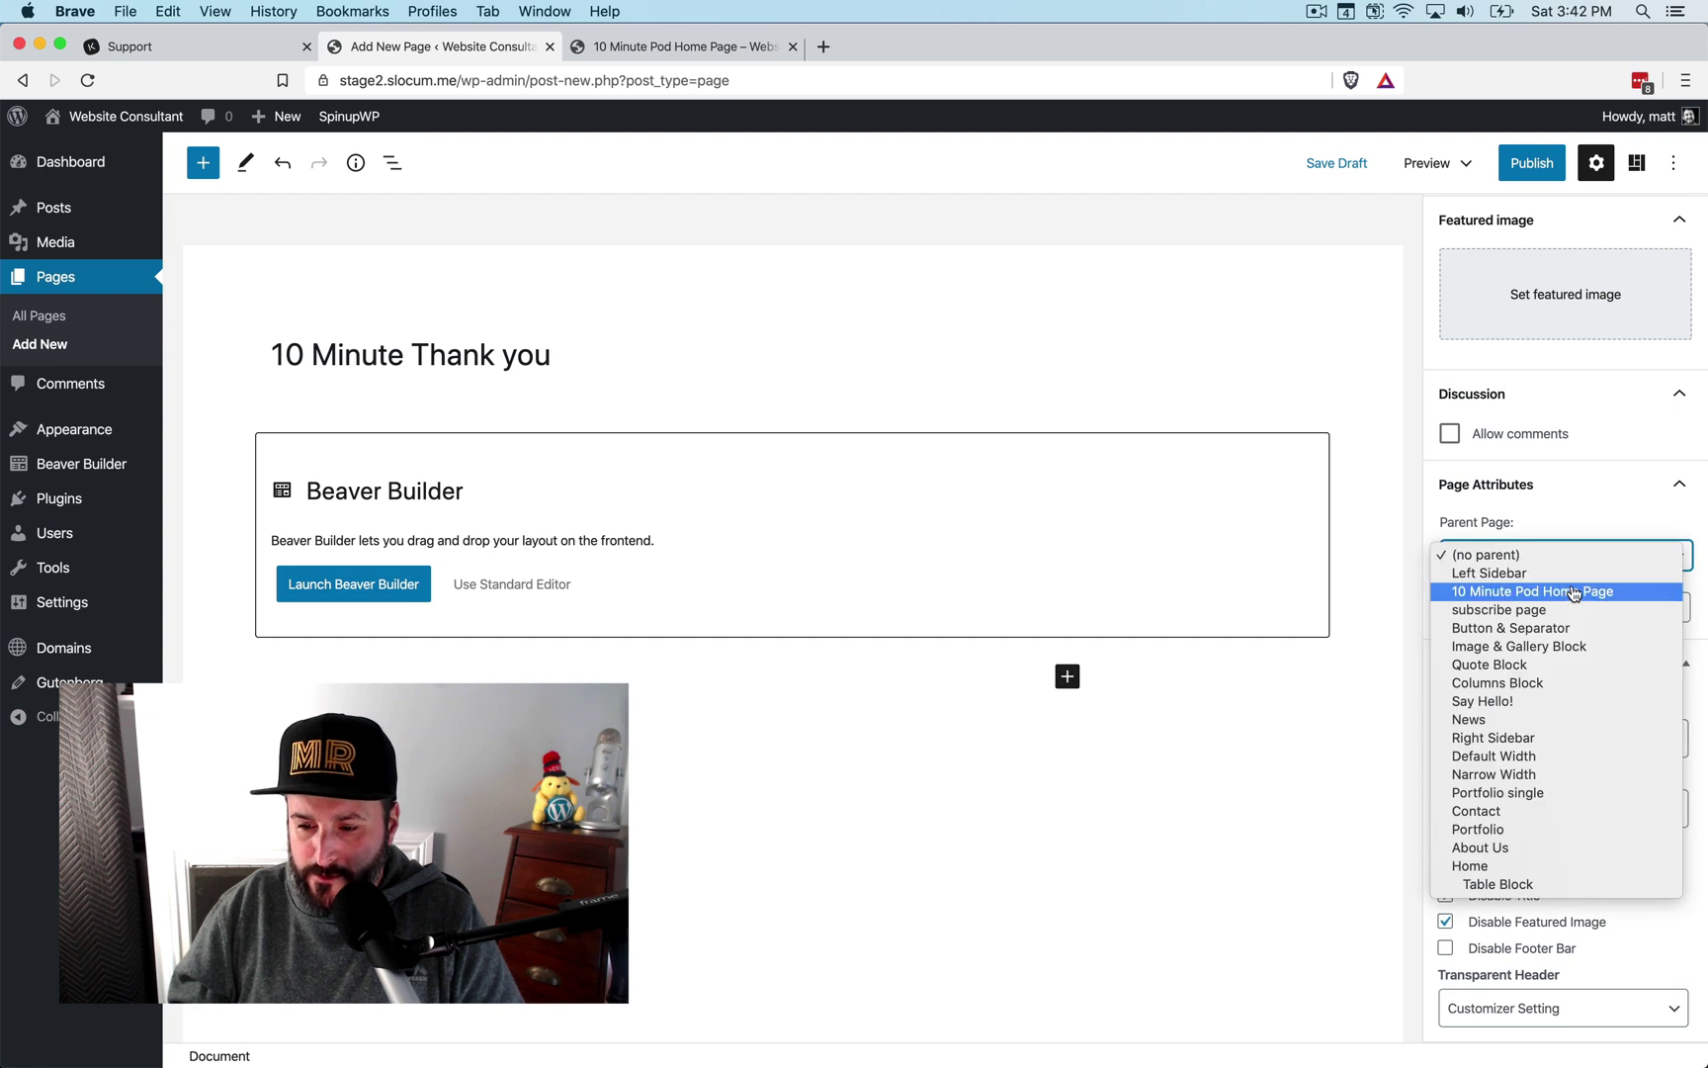
pyautogui.click(1573, 593)
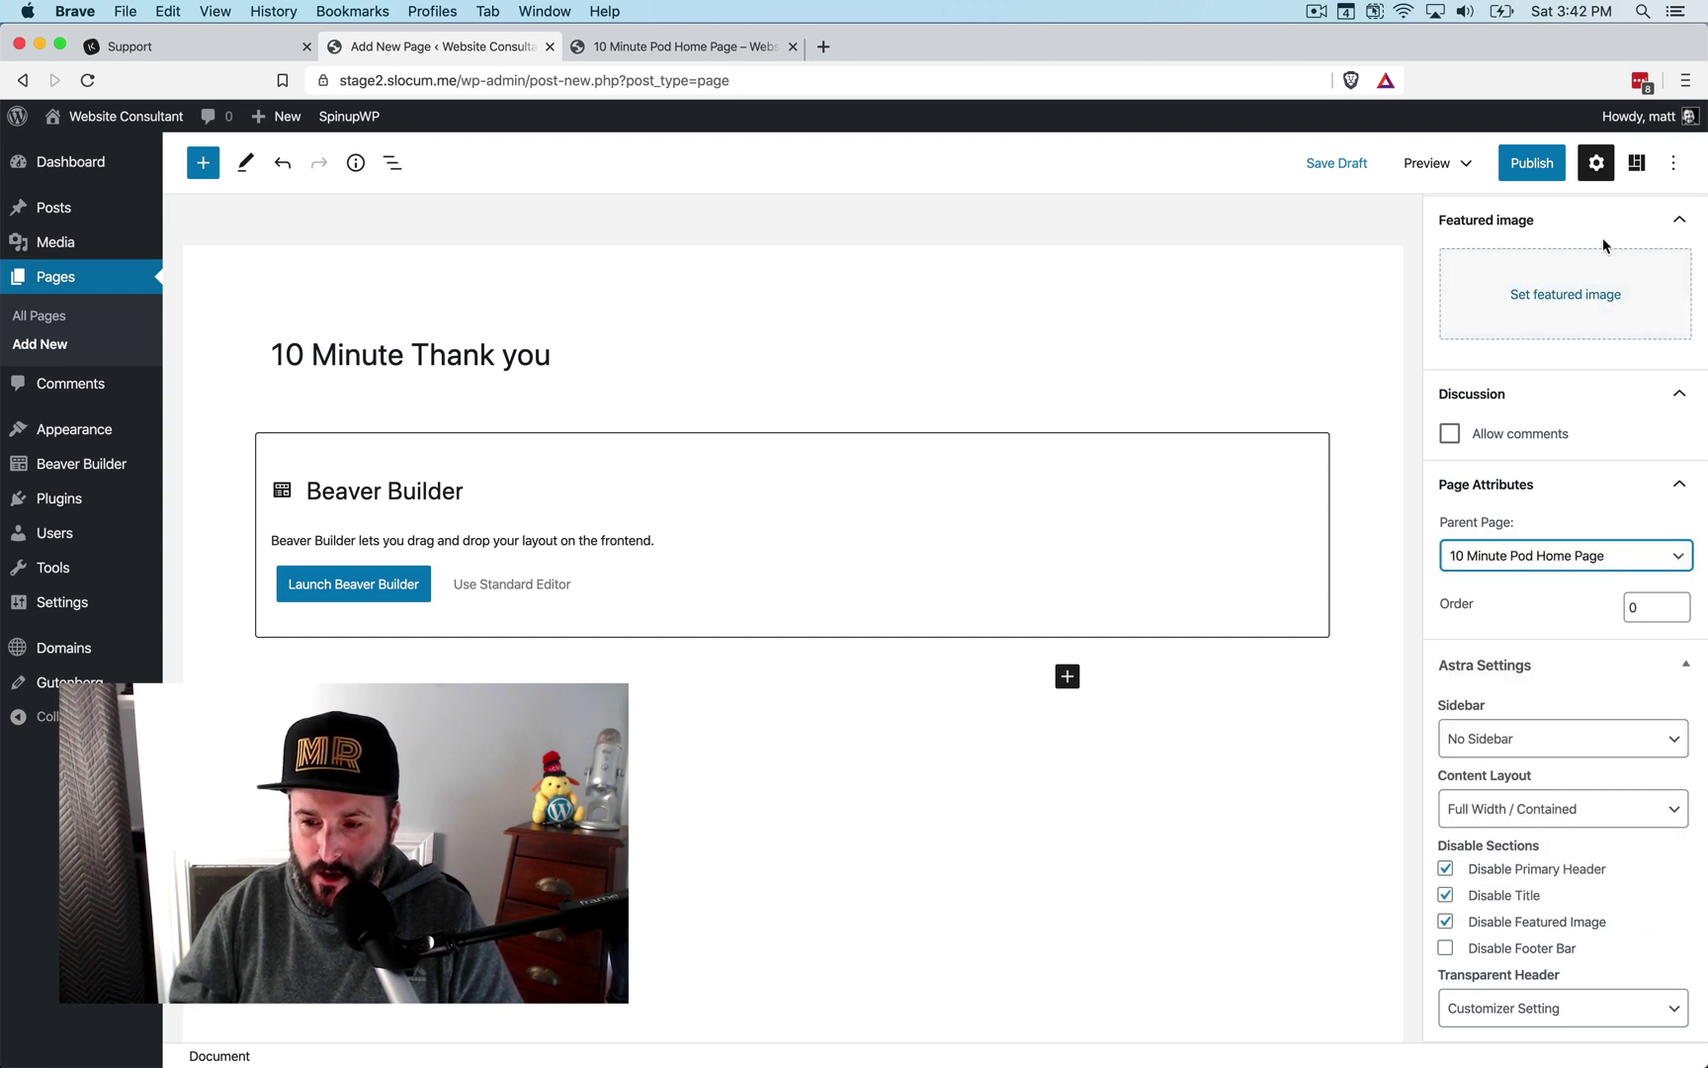
pyautogui.click(1541, 176)
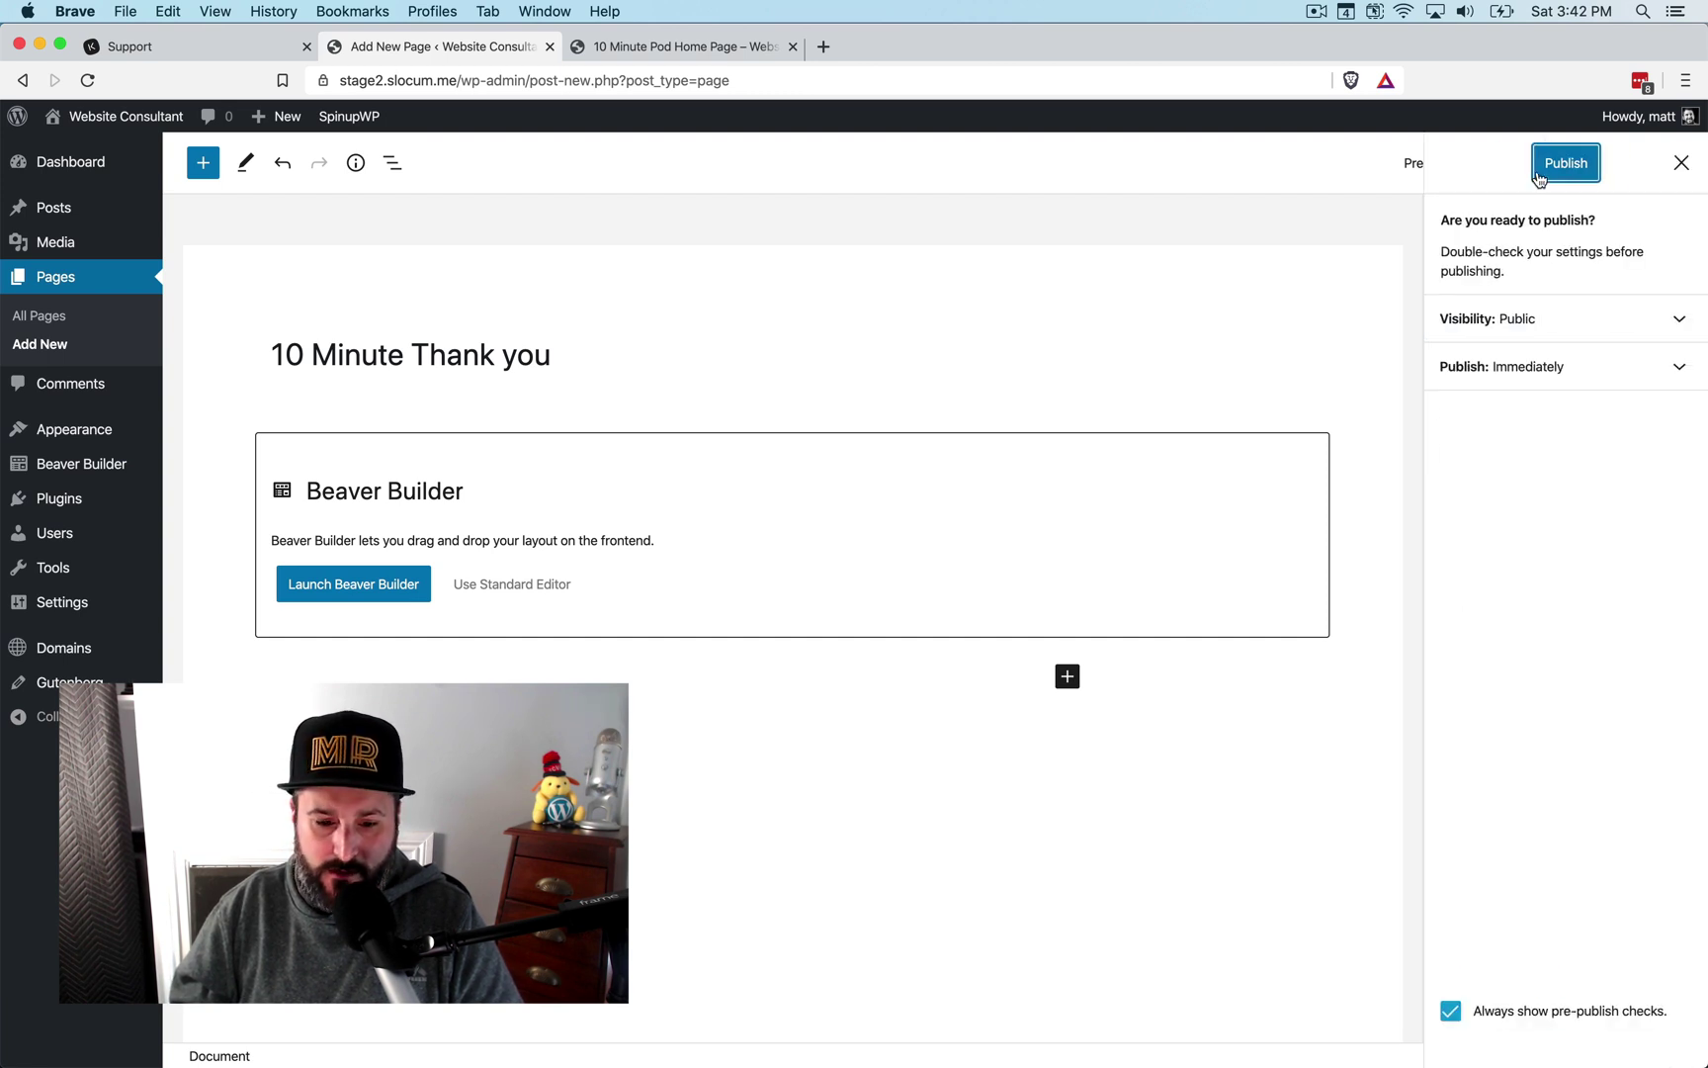
pyautogui.click(1547, 172)
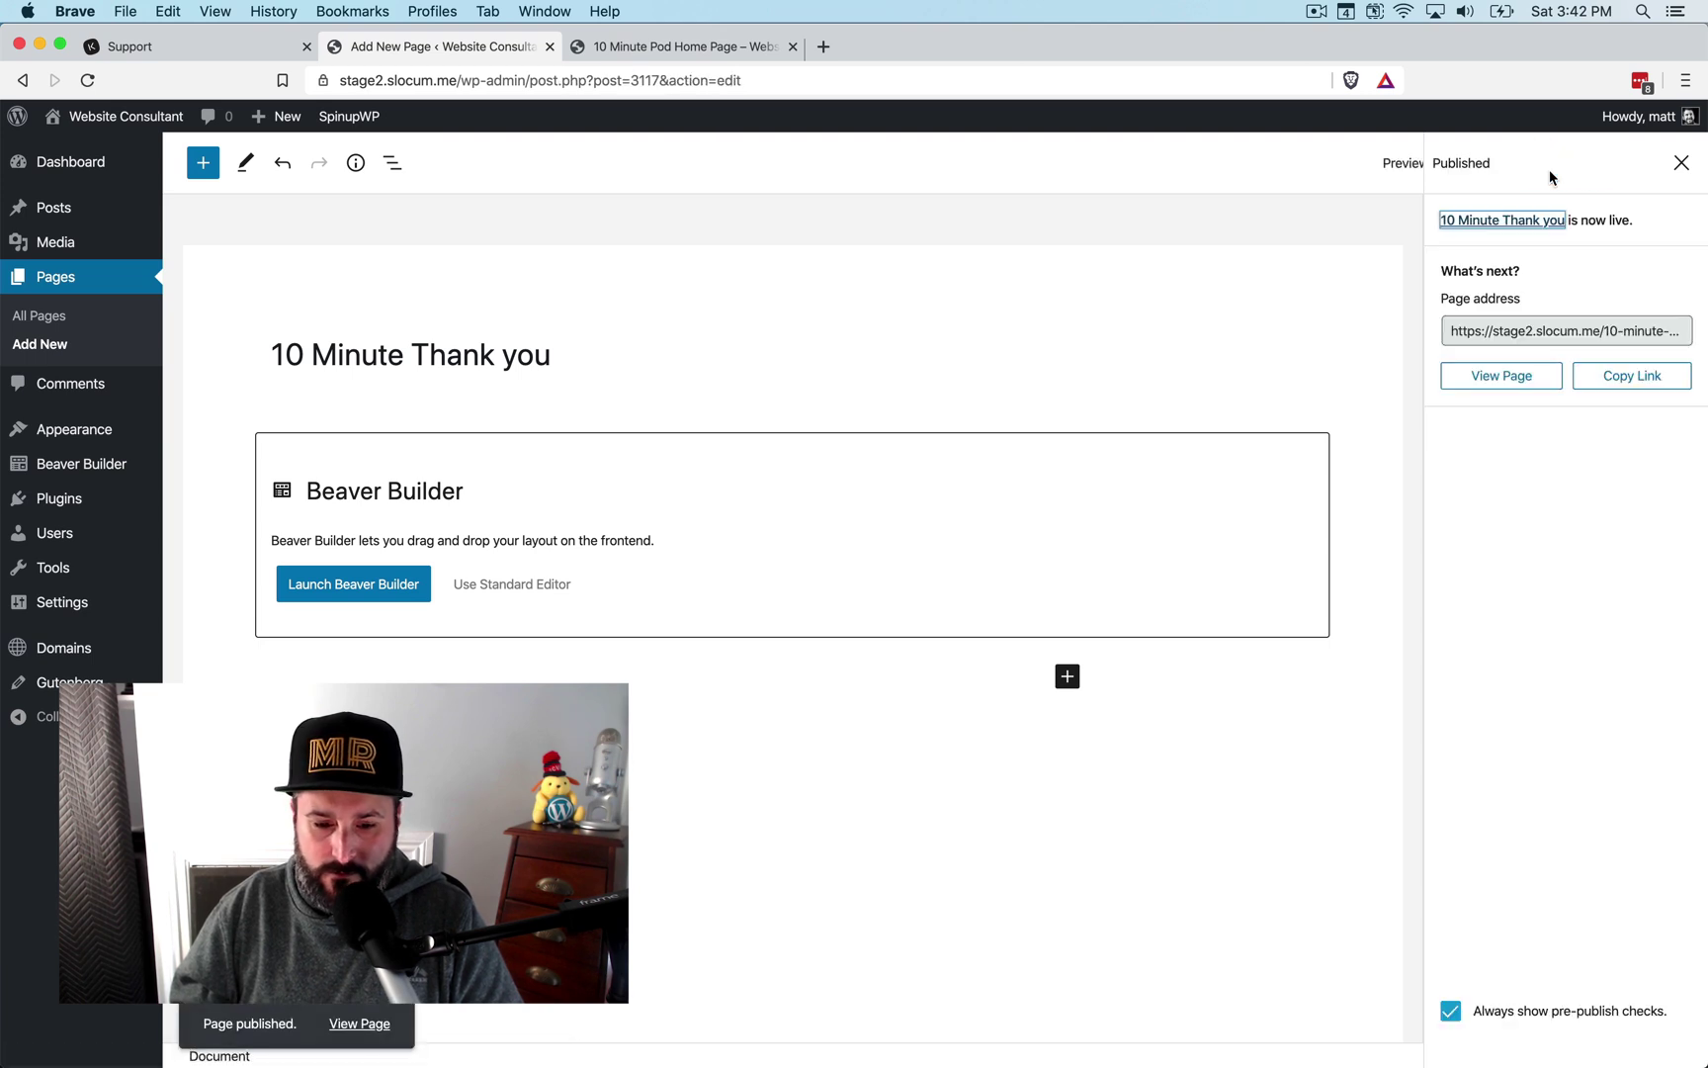
# Step: Add a 'Thank you!' paragraph in the standard editor, update the page, and return to All Pages
pyautogui.click(500, 588)
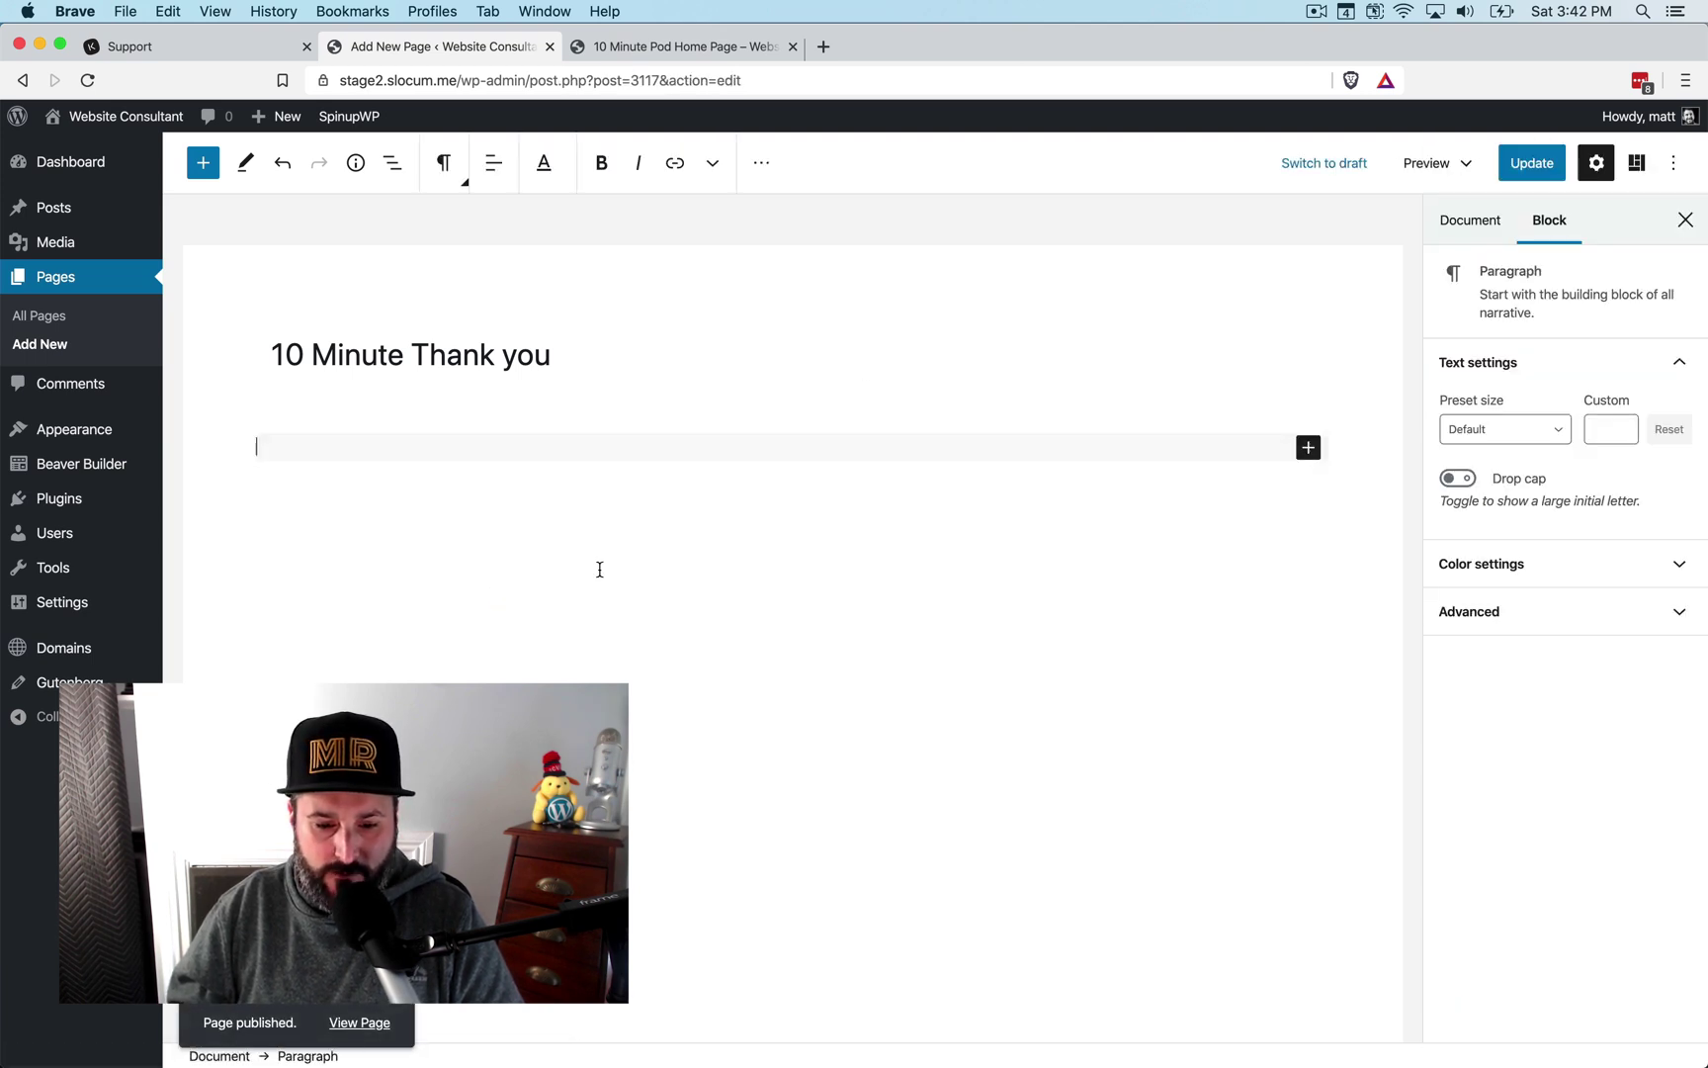
pyautogui.write('Thank y')
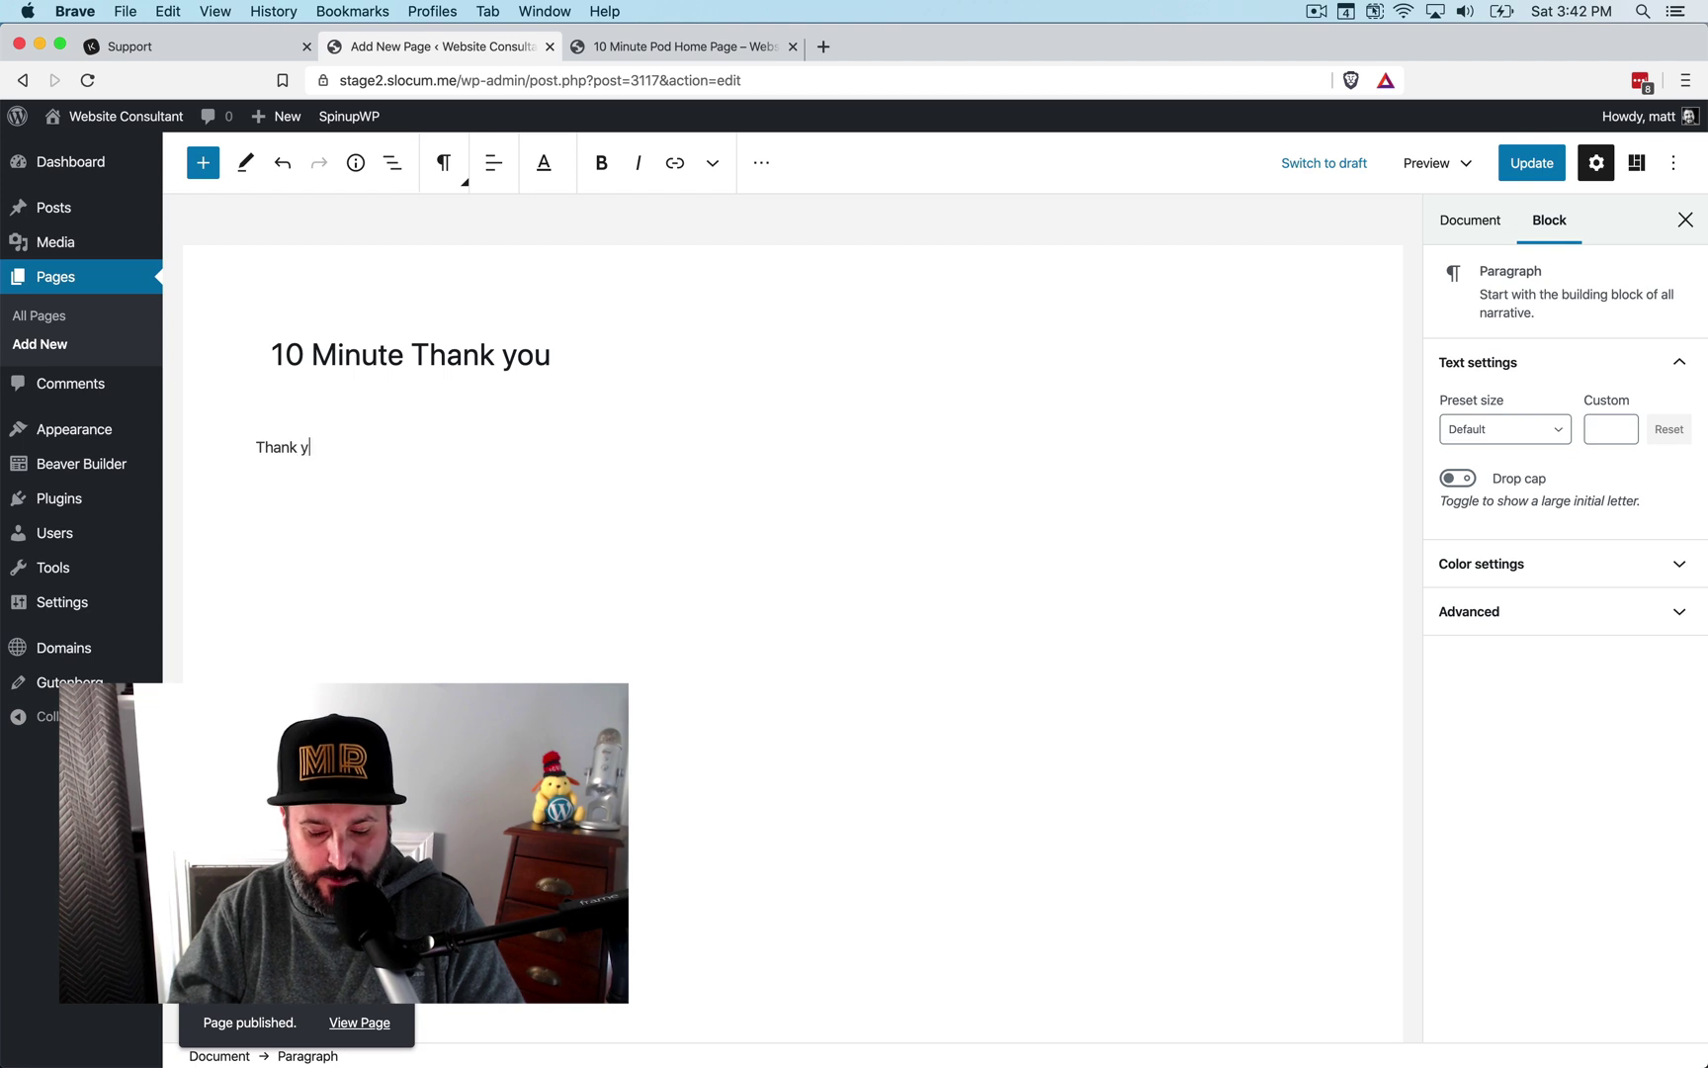
pyautogui.write('ou!')
pyautogui.click(1528, 166)
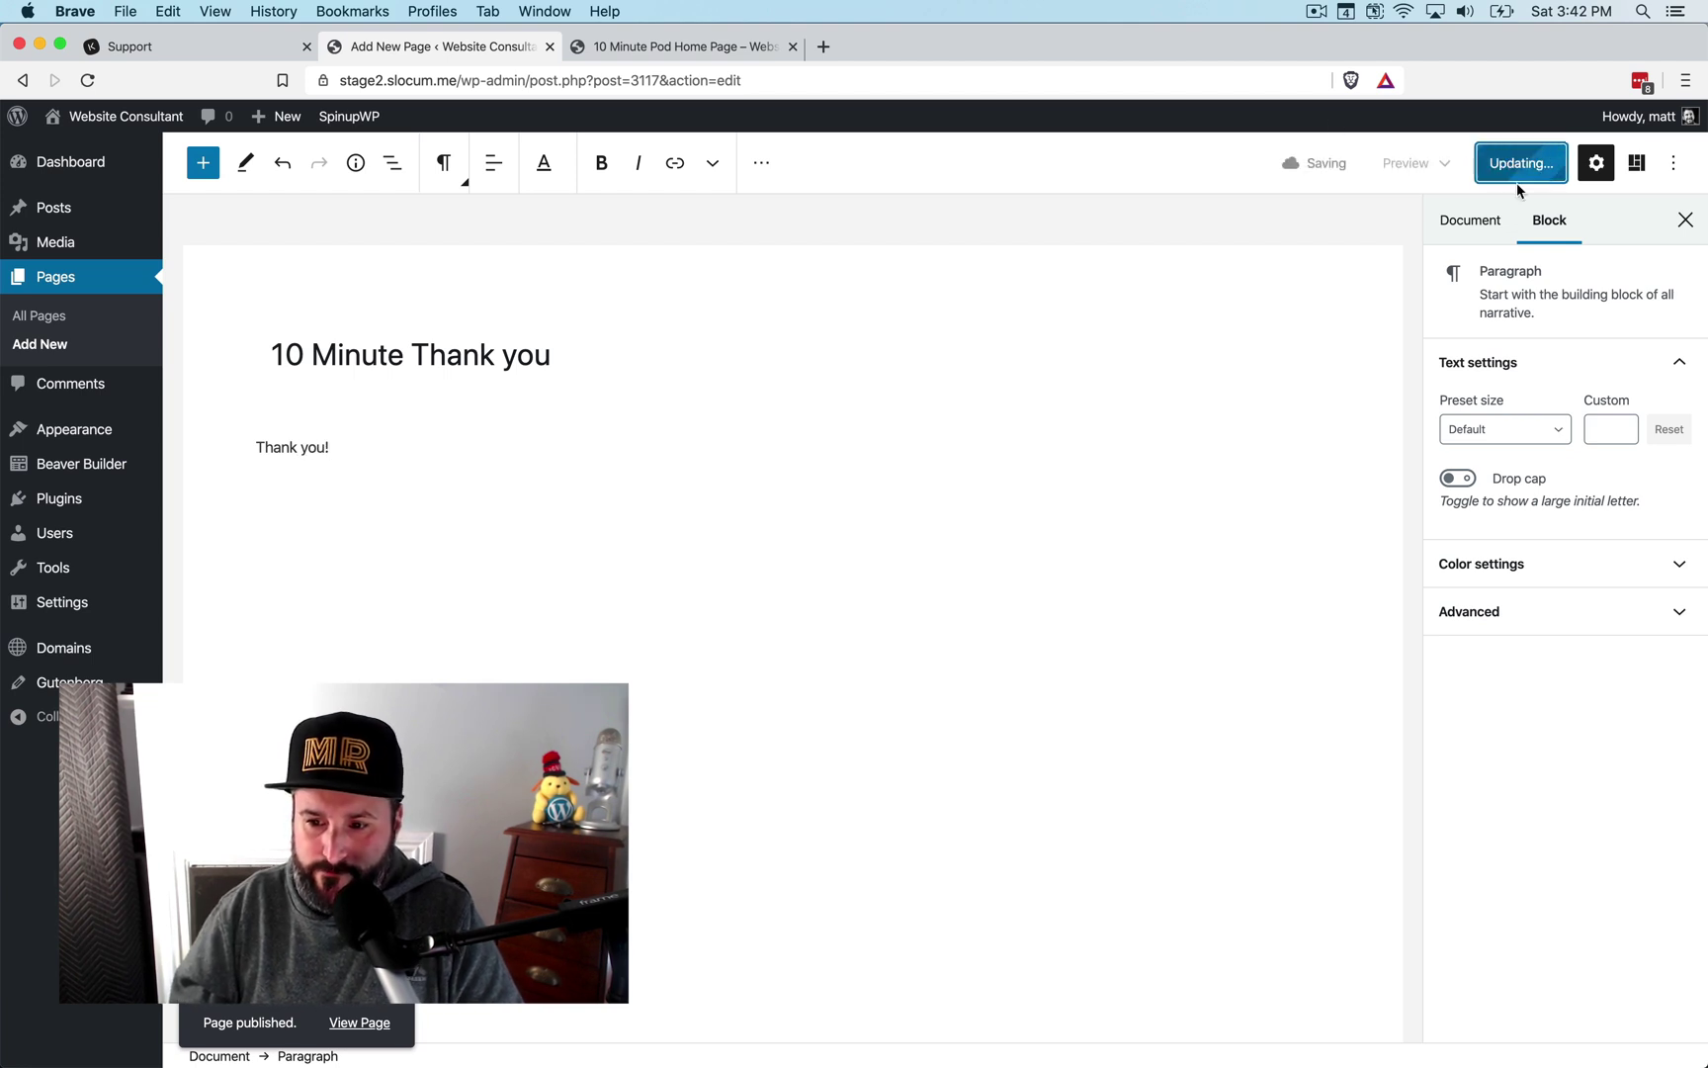
pyautogui.click(44, 317)
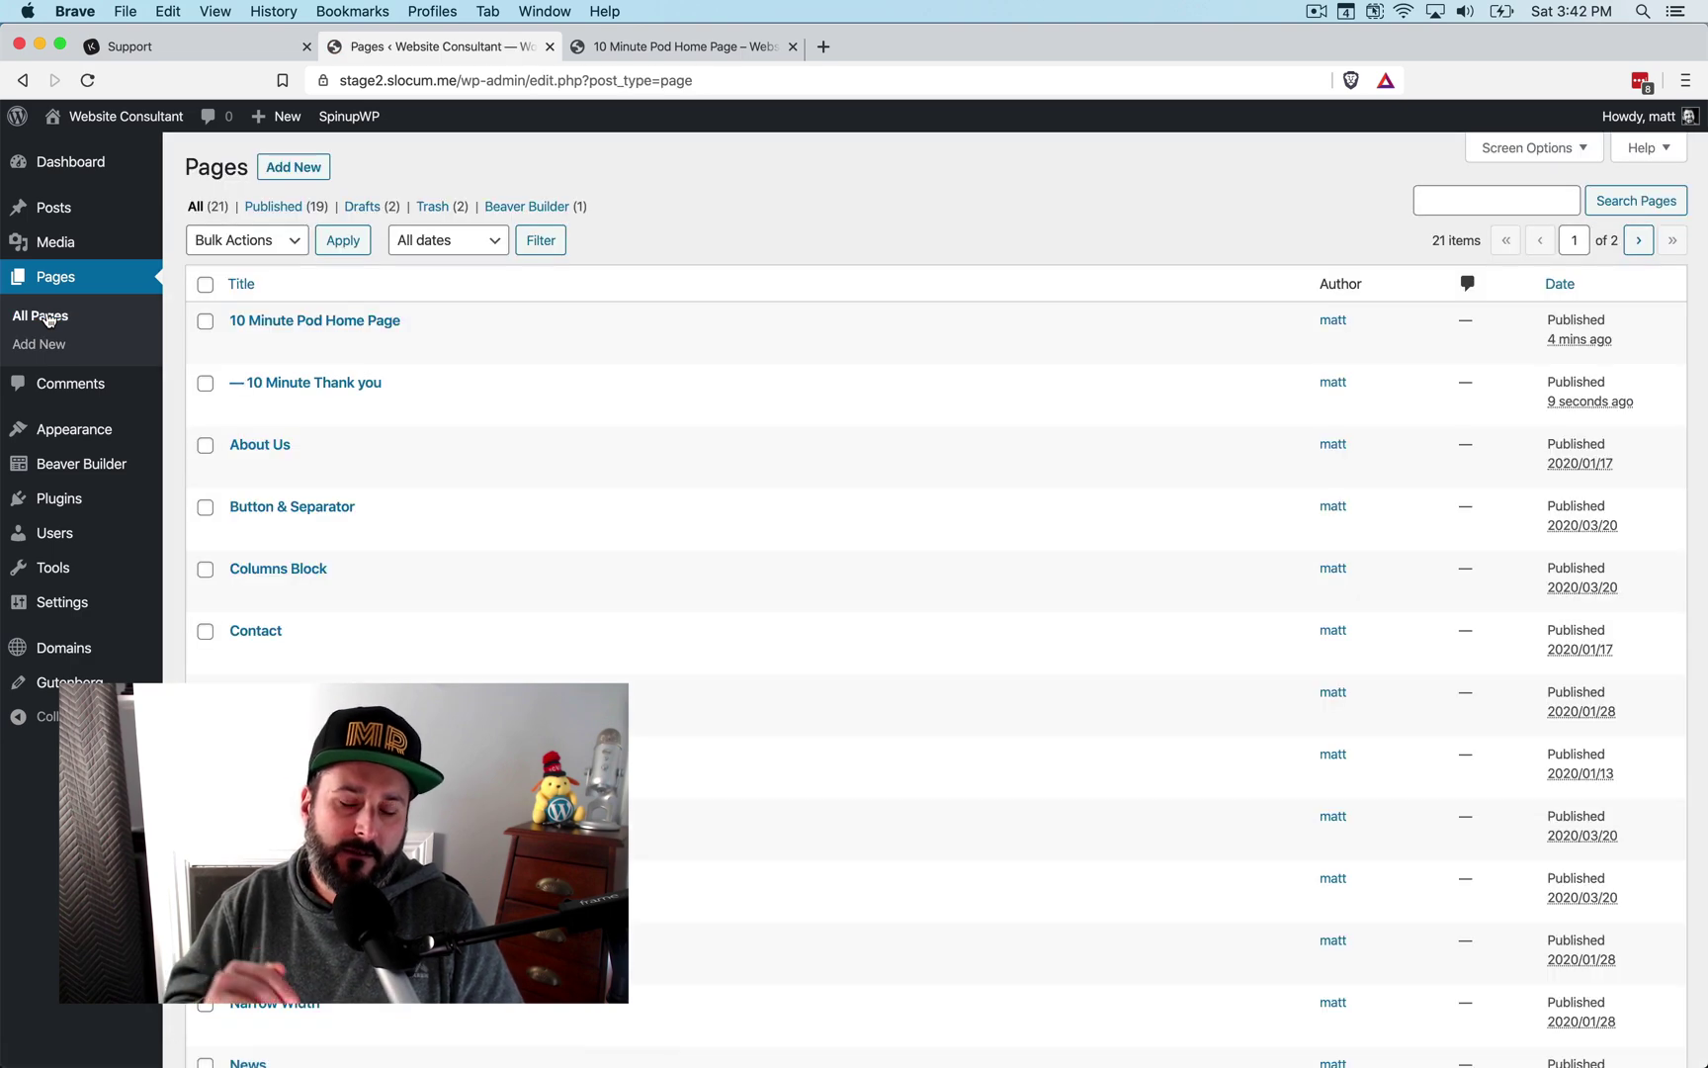
# Step: View the 10 Minute Thank you page live, then go back to the admin Dashboard
pyautogui.moveTo(262, 361)
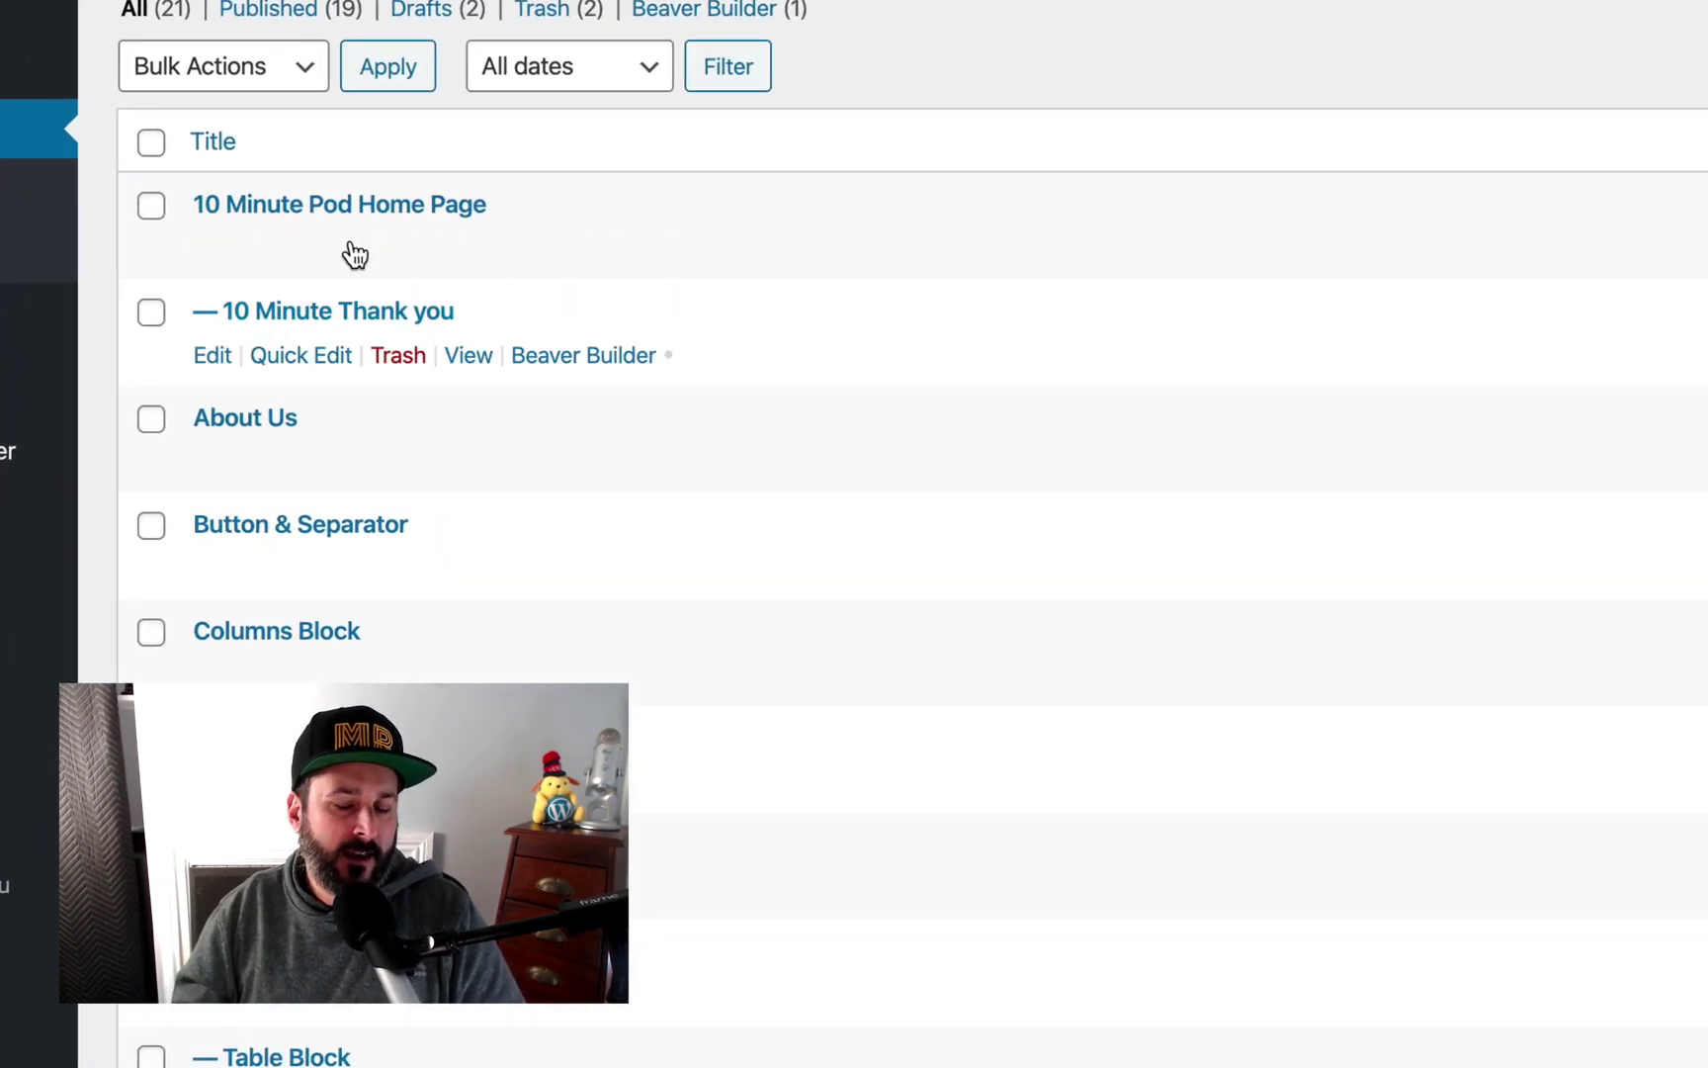
pyautogui.moveTo(351, 239)
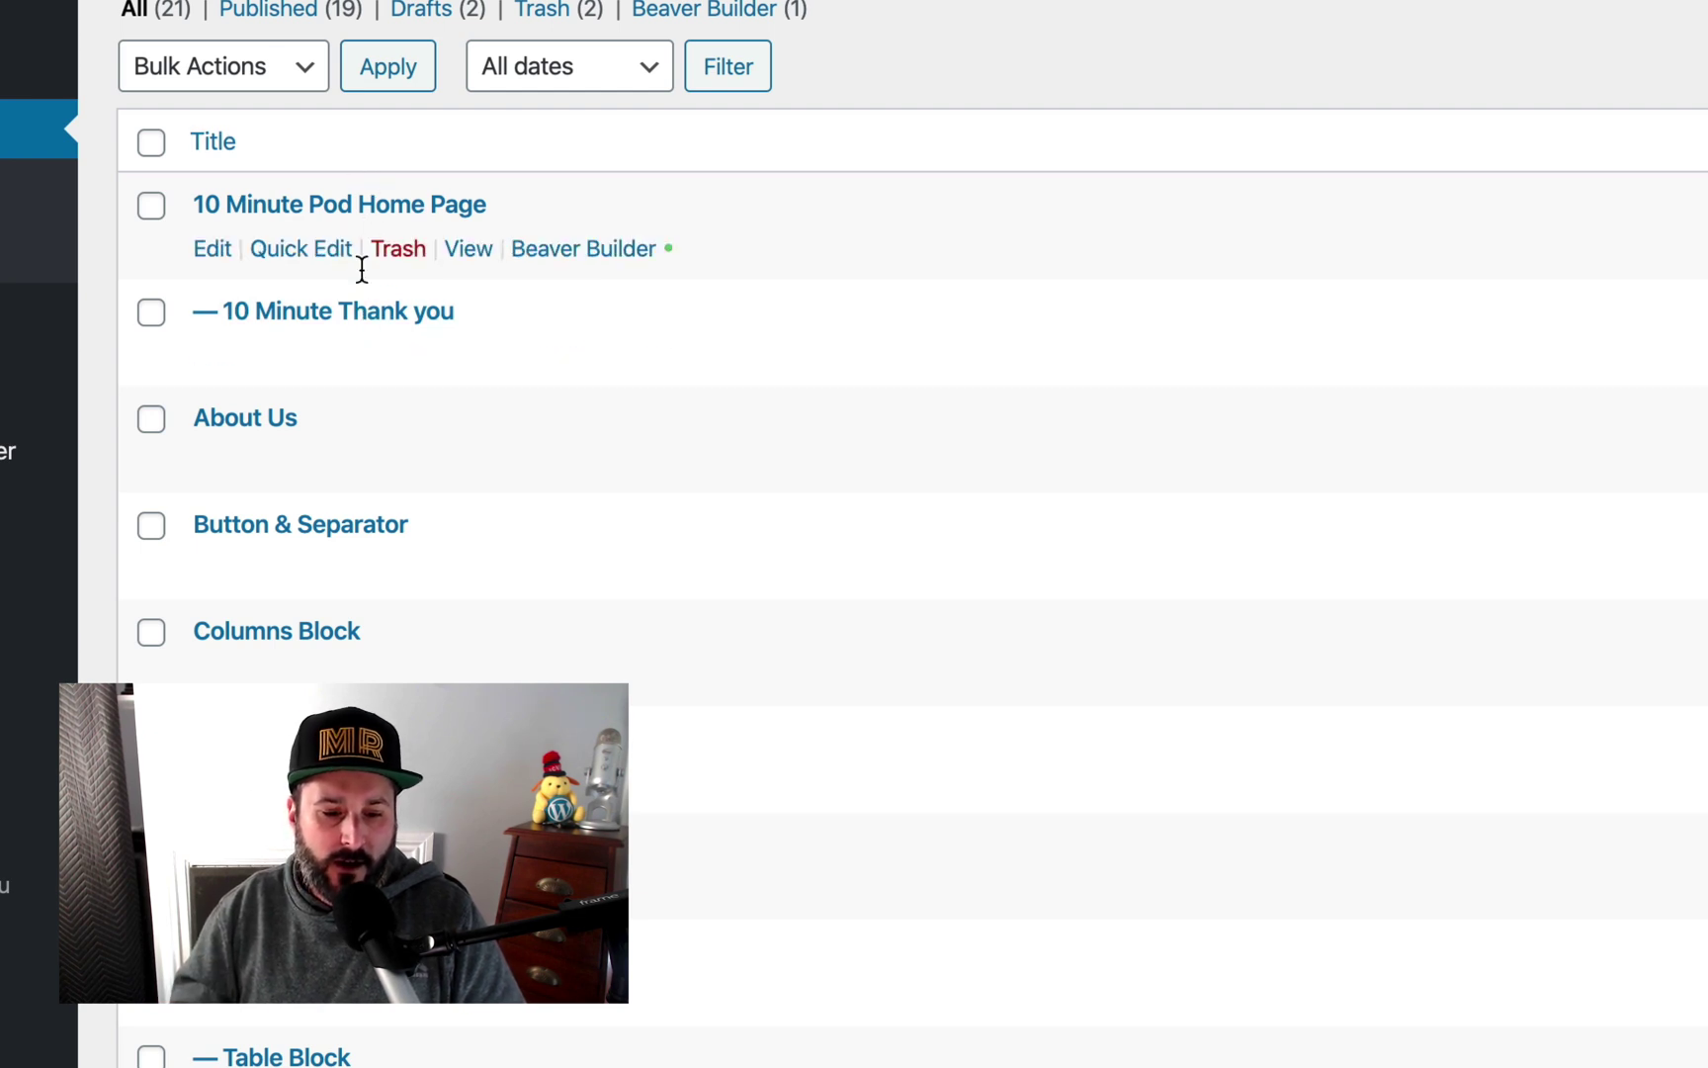
pyautogui.moveTo(371, 314)
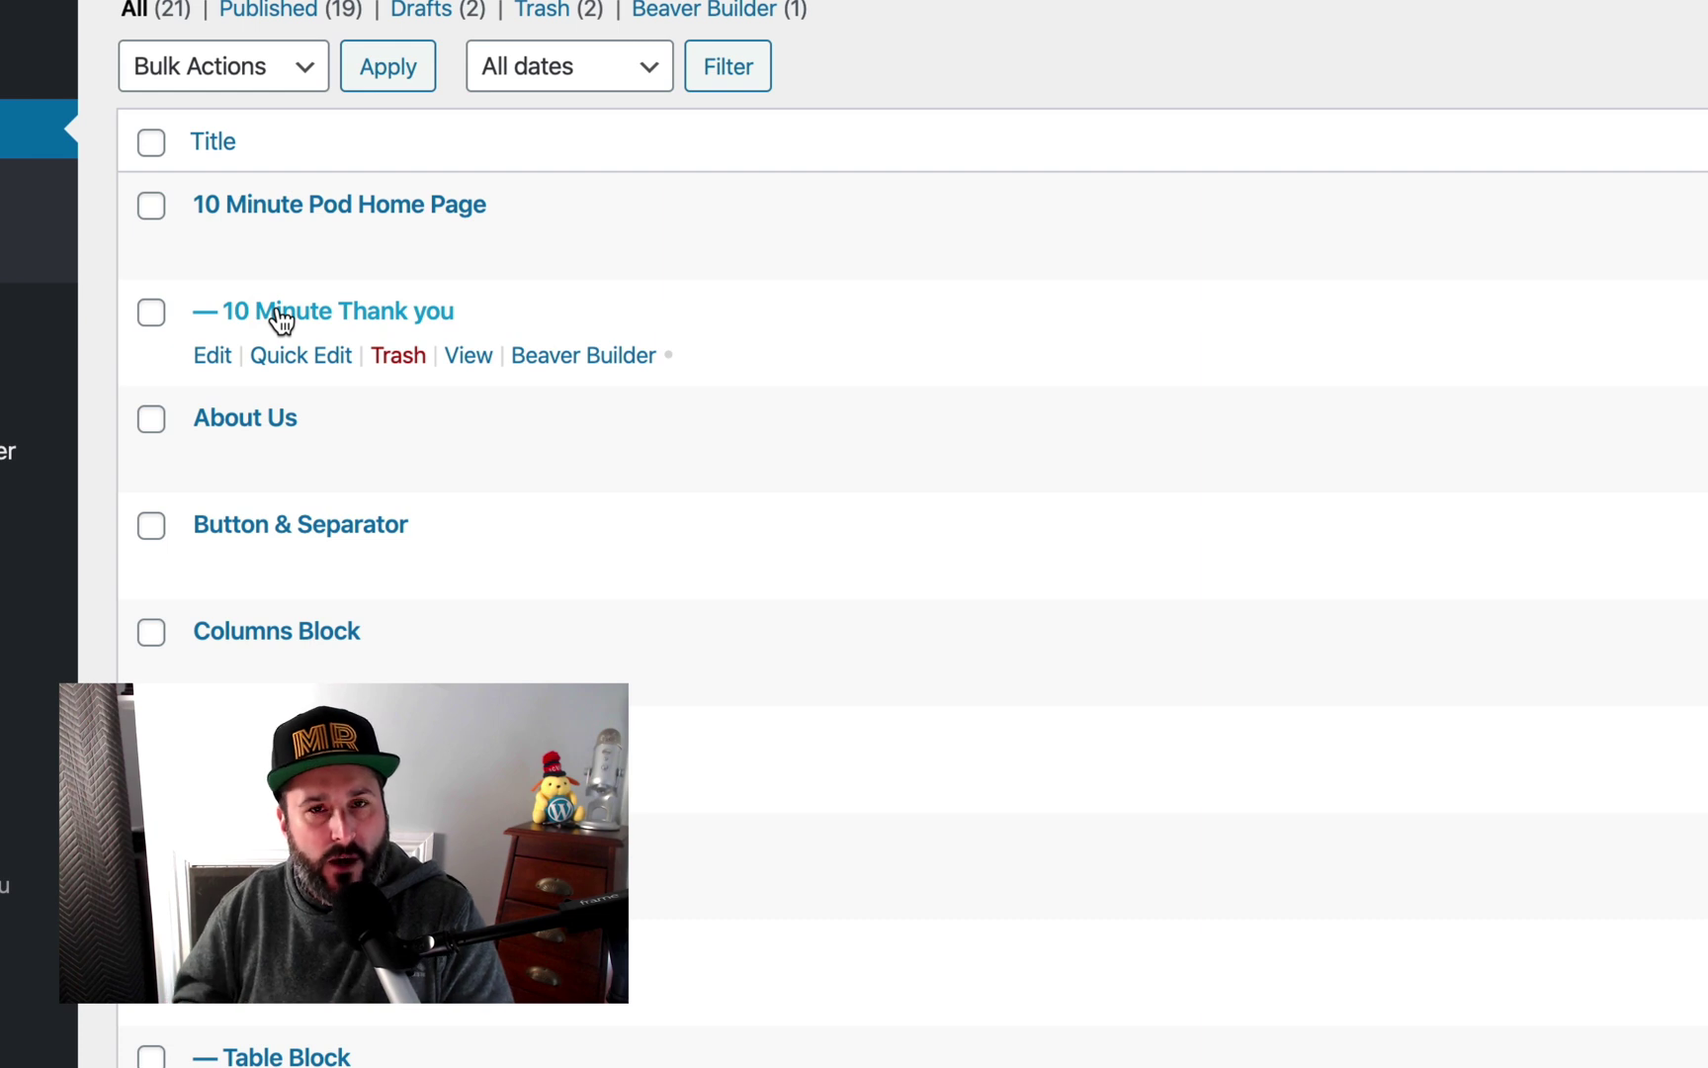
pyautogui.moveTo(258, 217)
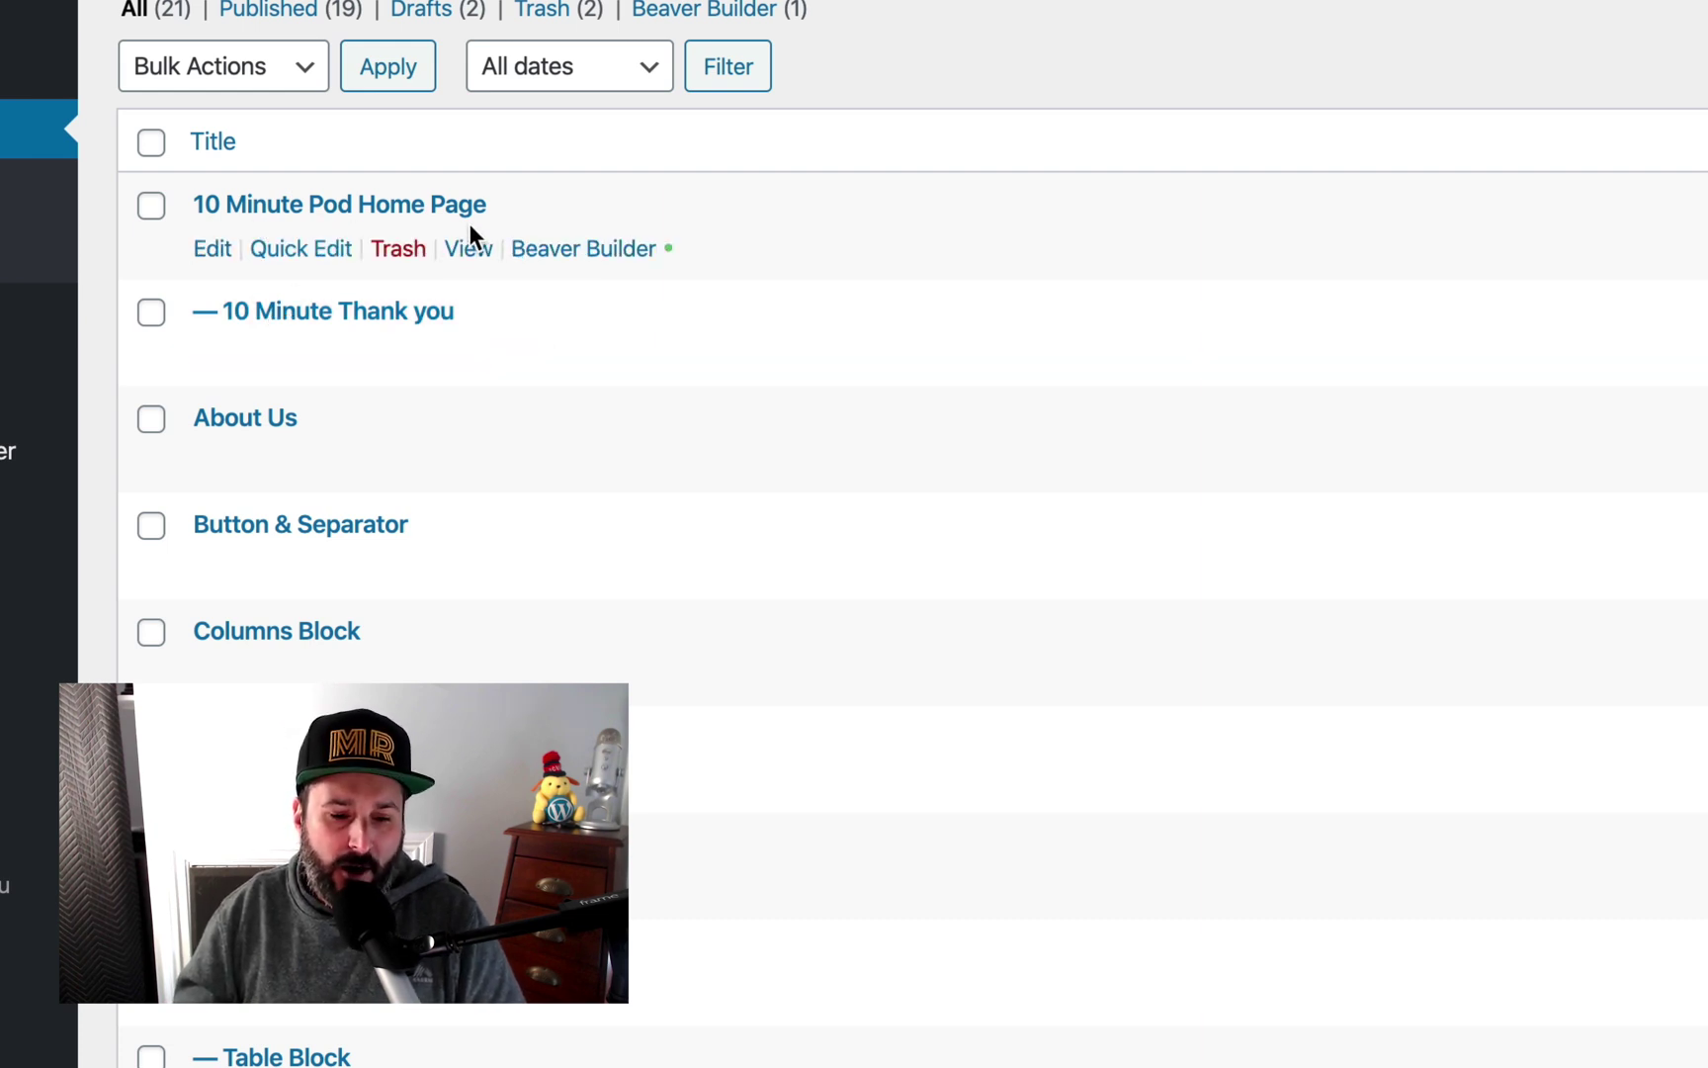
pyautogui.moveTo(498, 339)
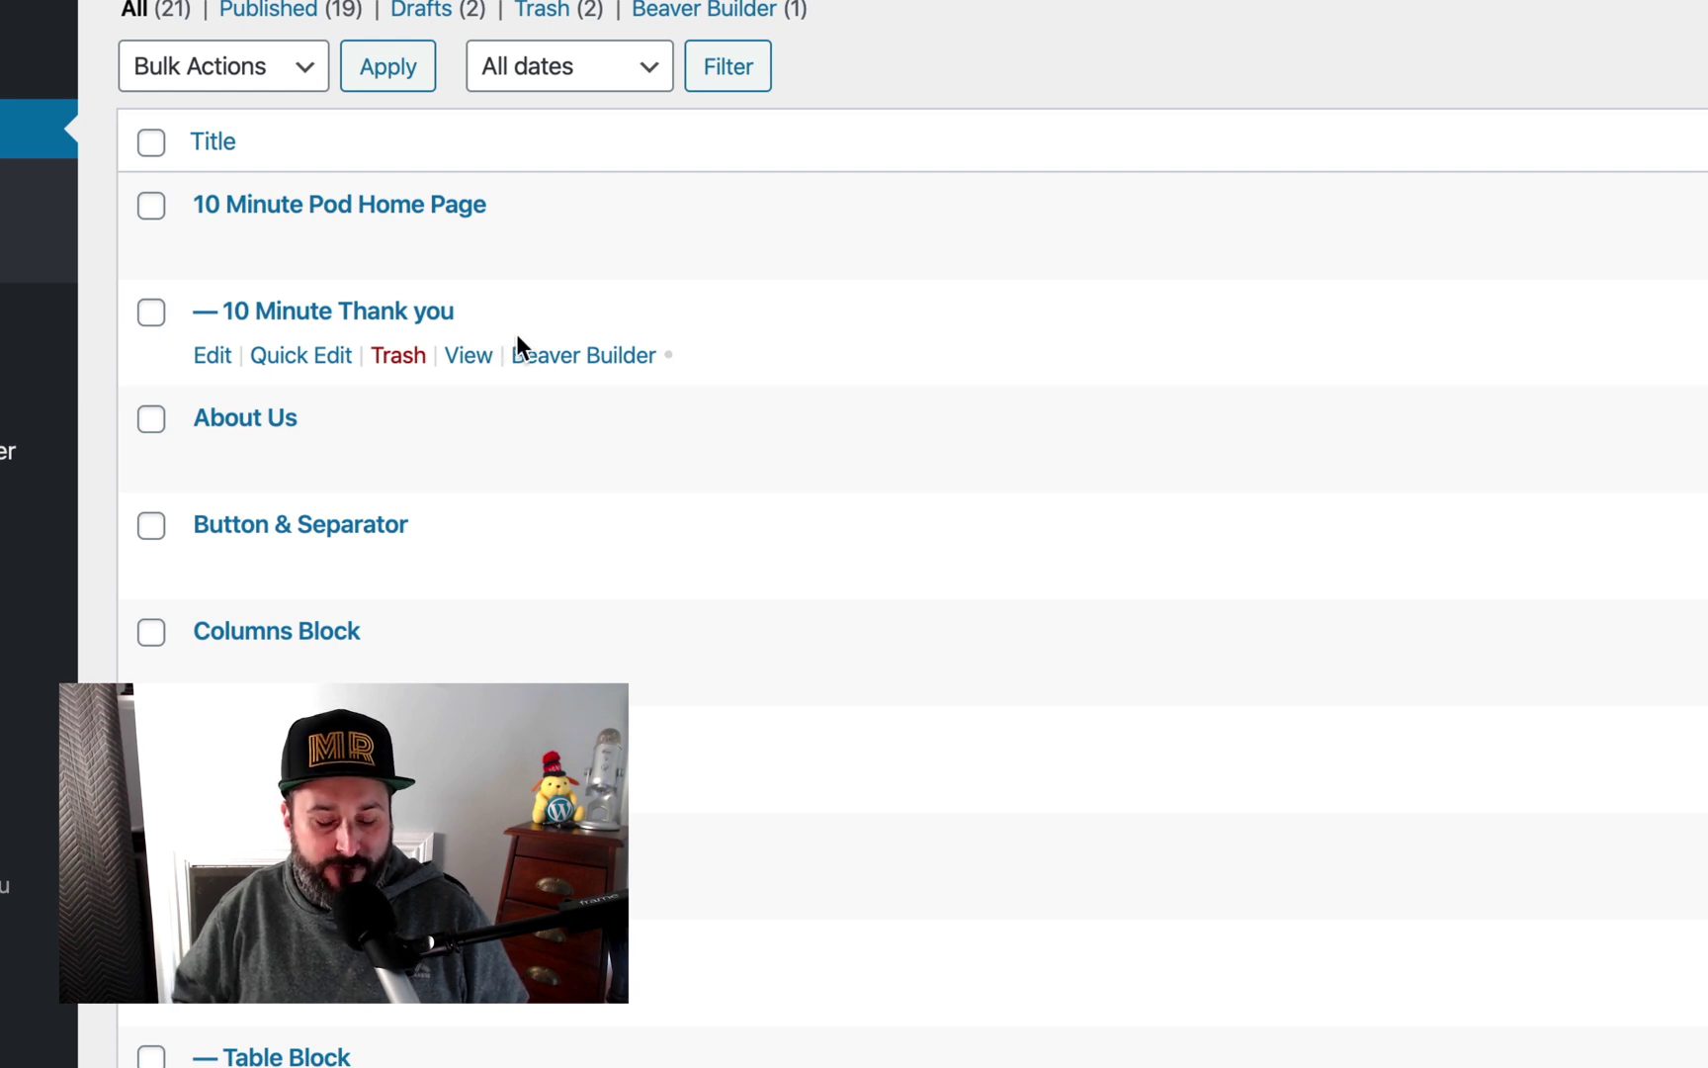
pyautogui.click(476, 361)
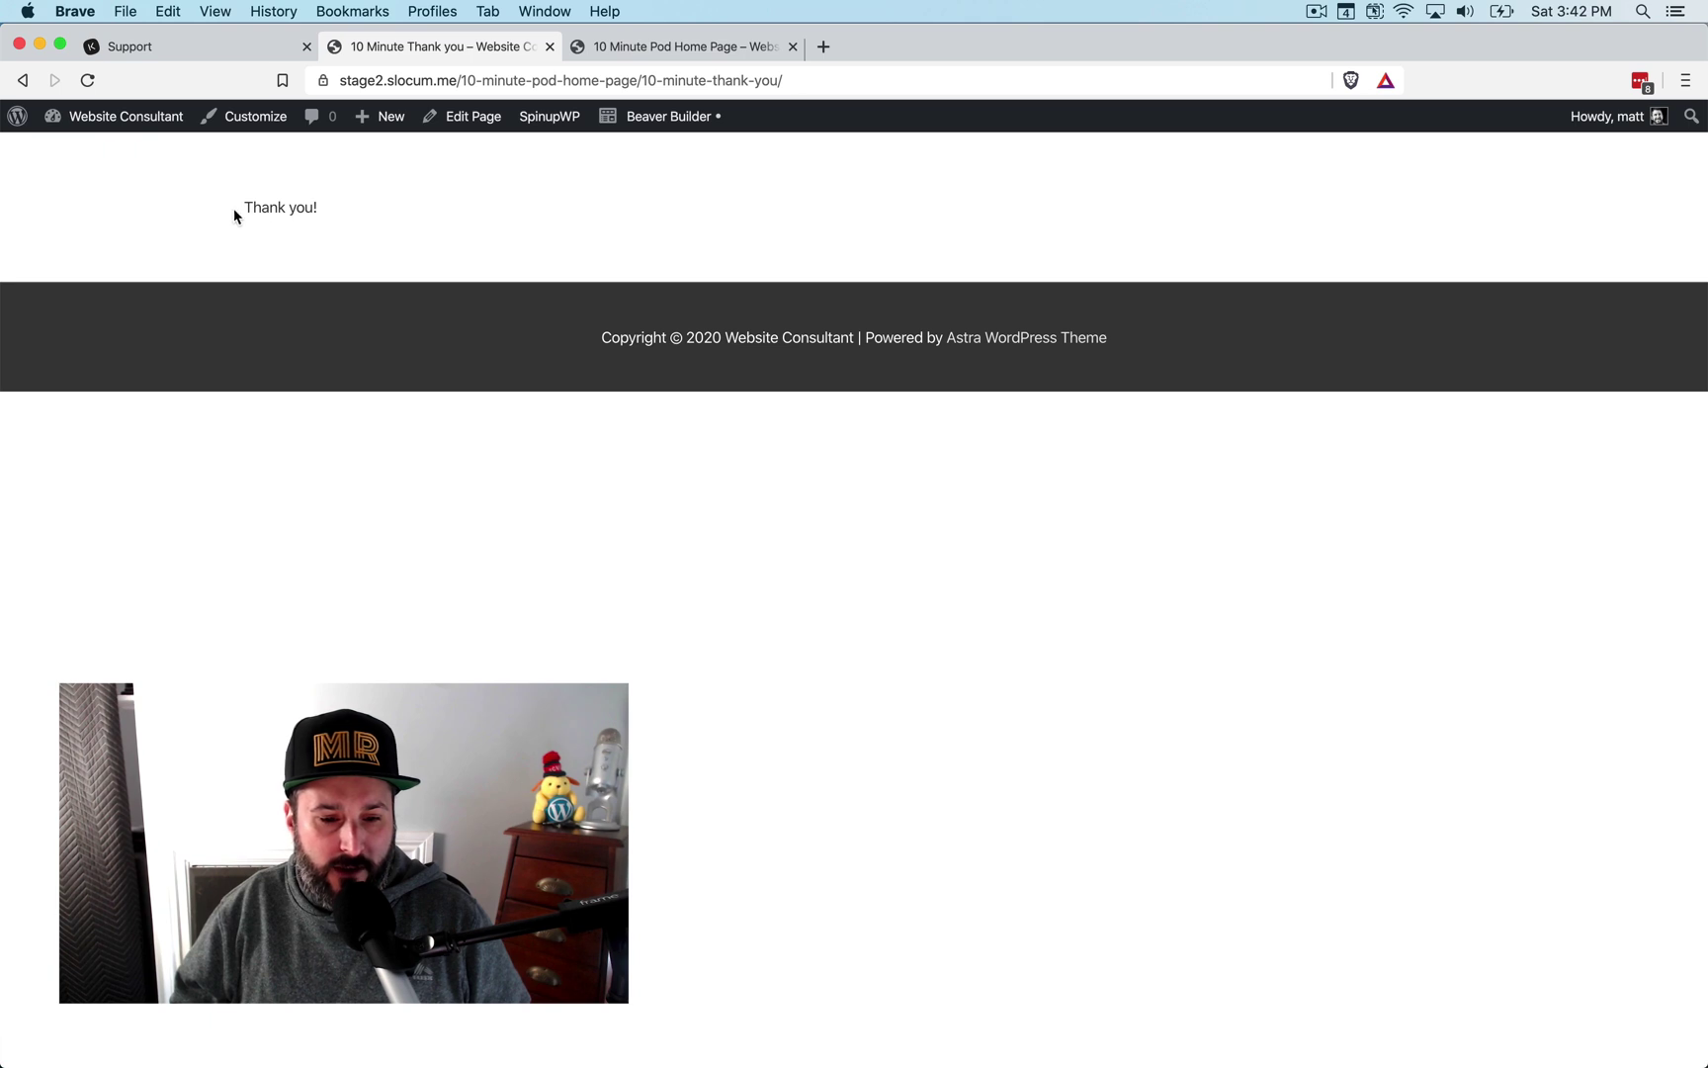
pyautogui.moveTo(87, 124)
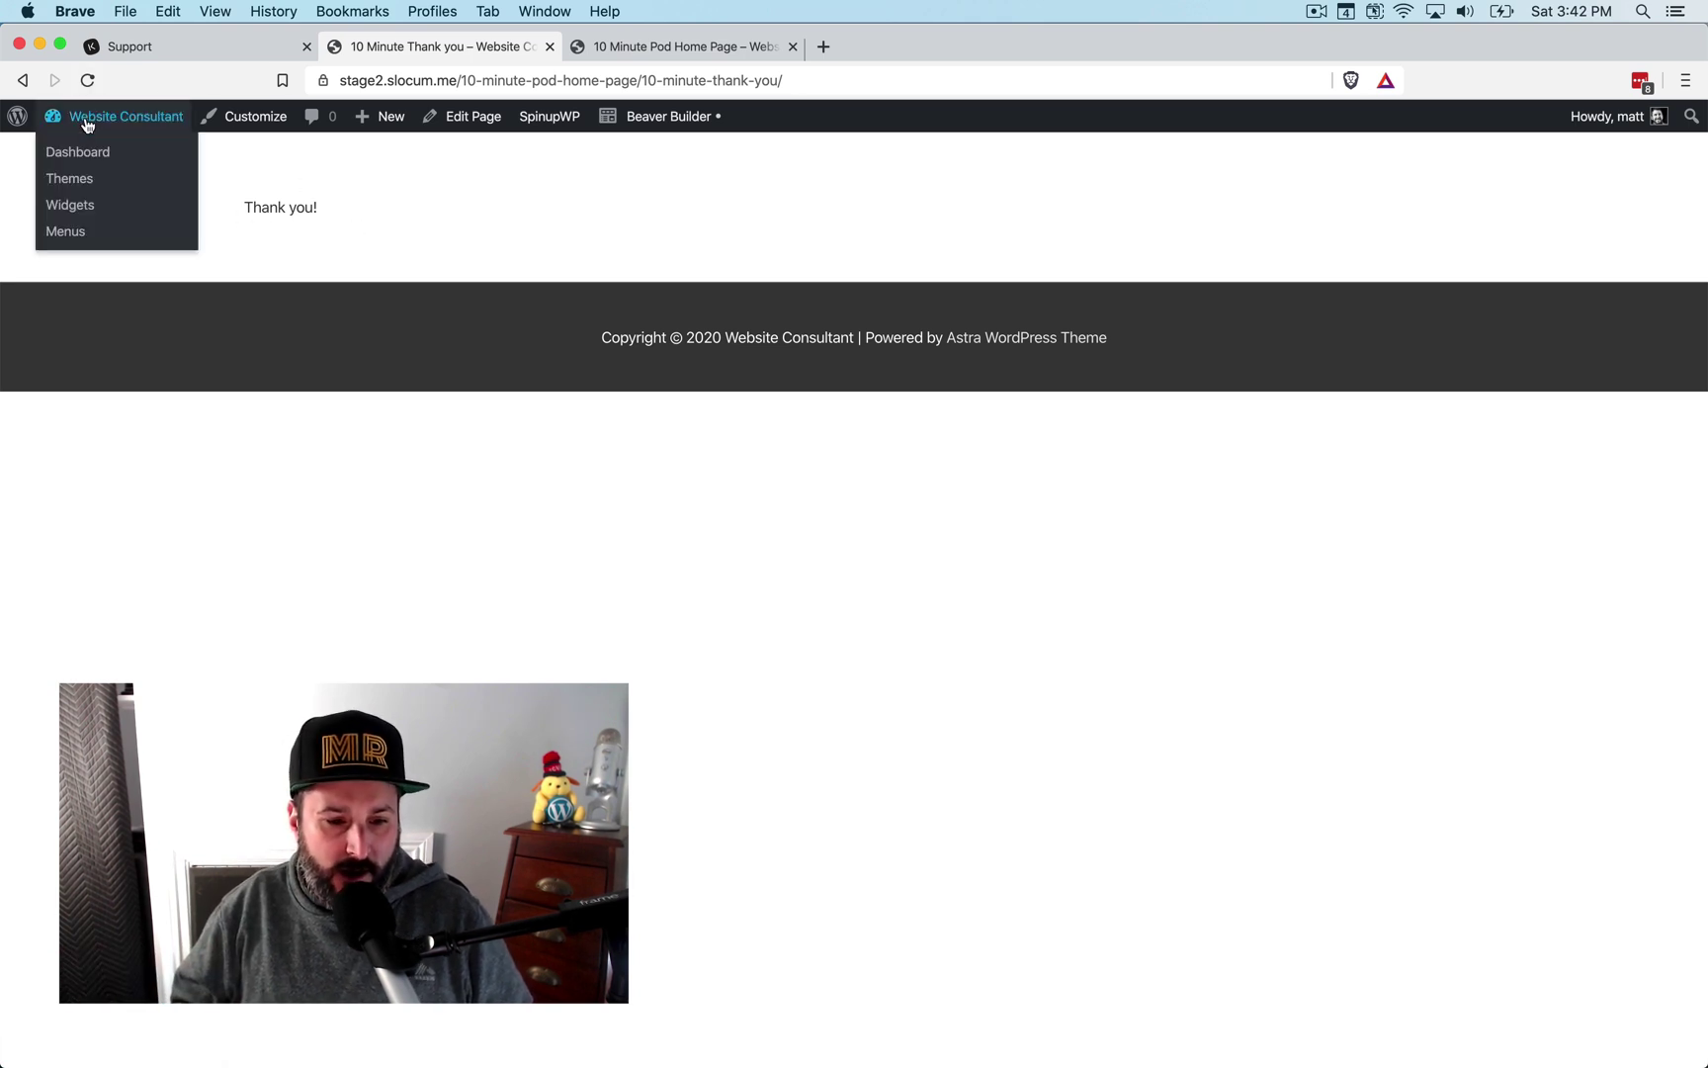
pyautogui.click(121, 155)
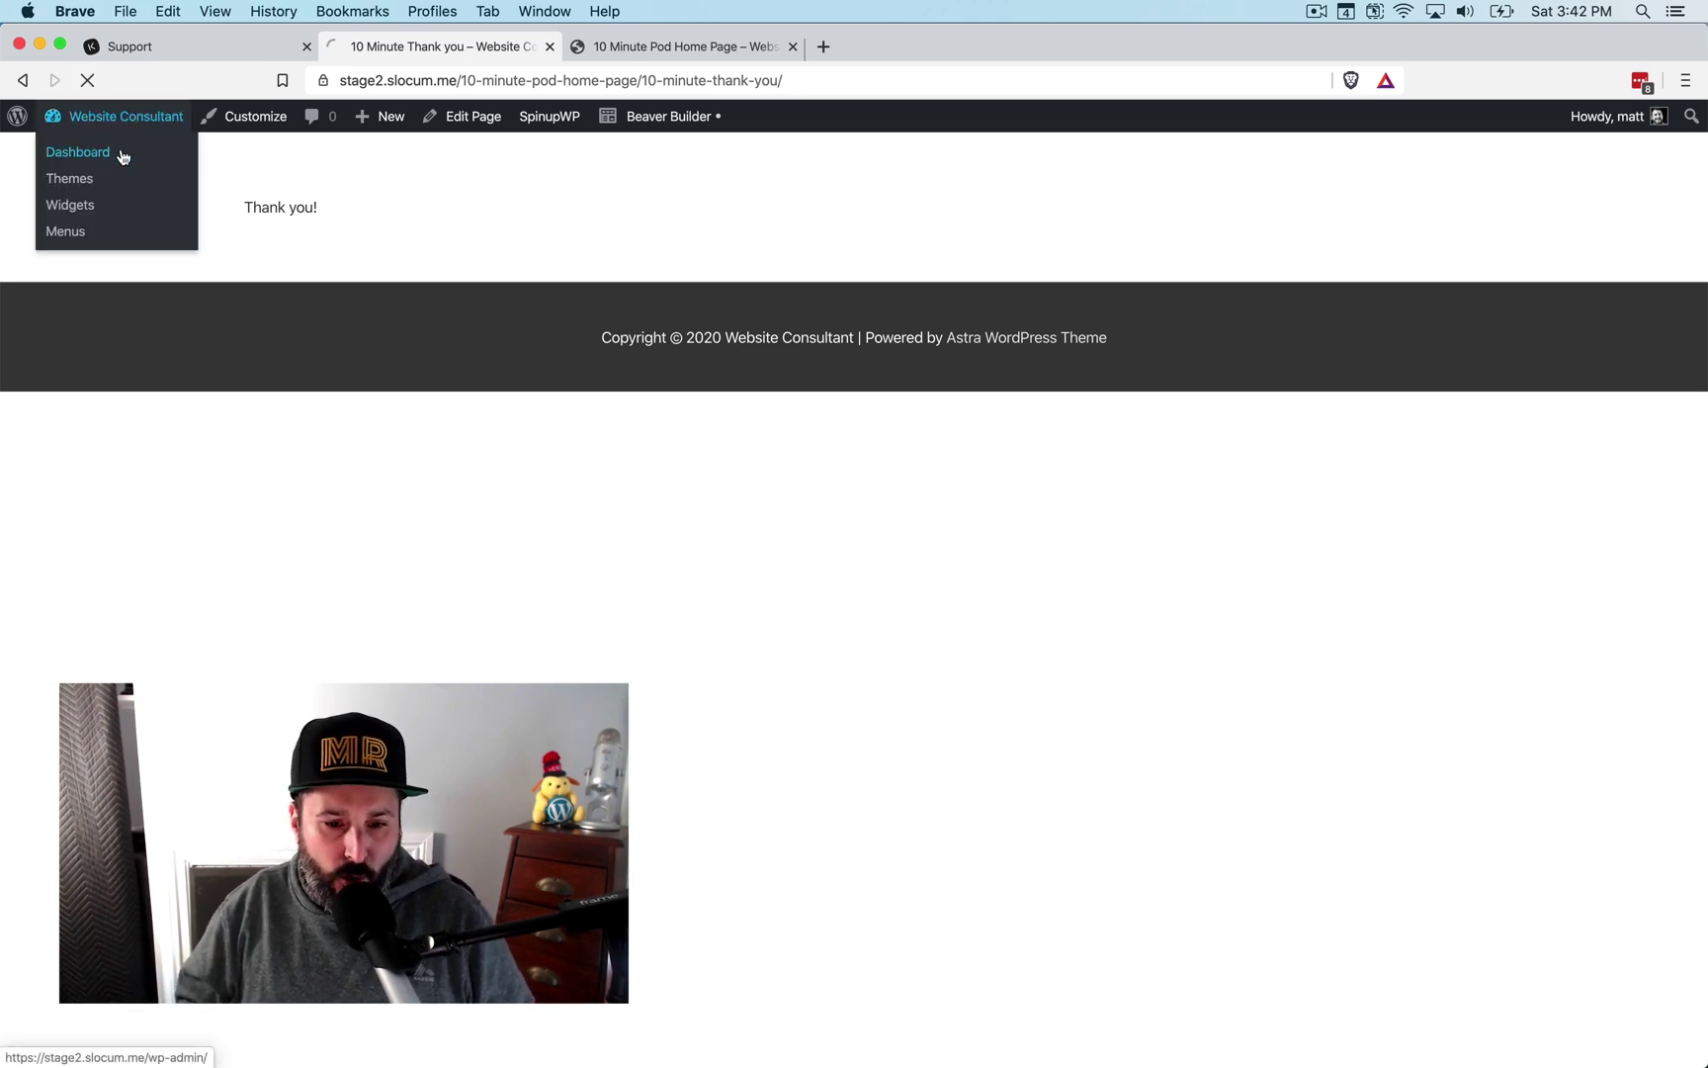
# Step: Open the 10minutepod.com domain for editing and expand its root mapping settings
pyautogui.moveTo(82, 657)
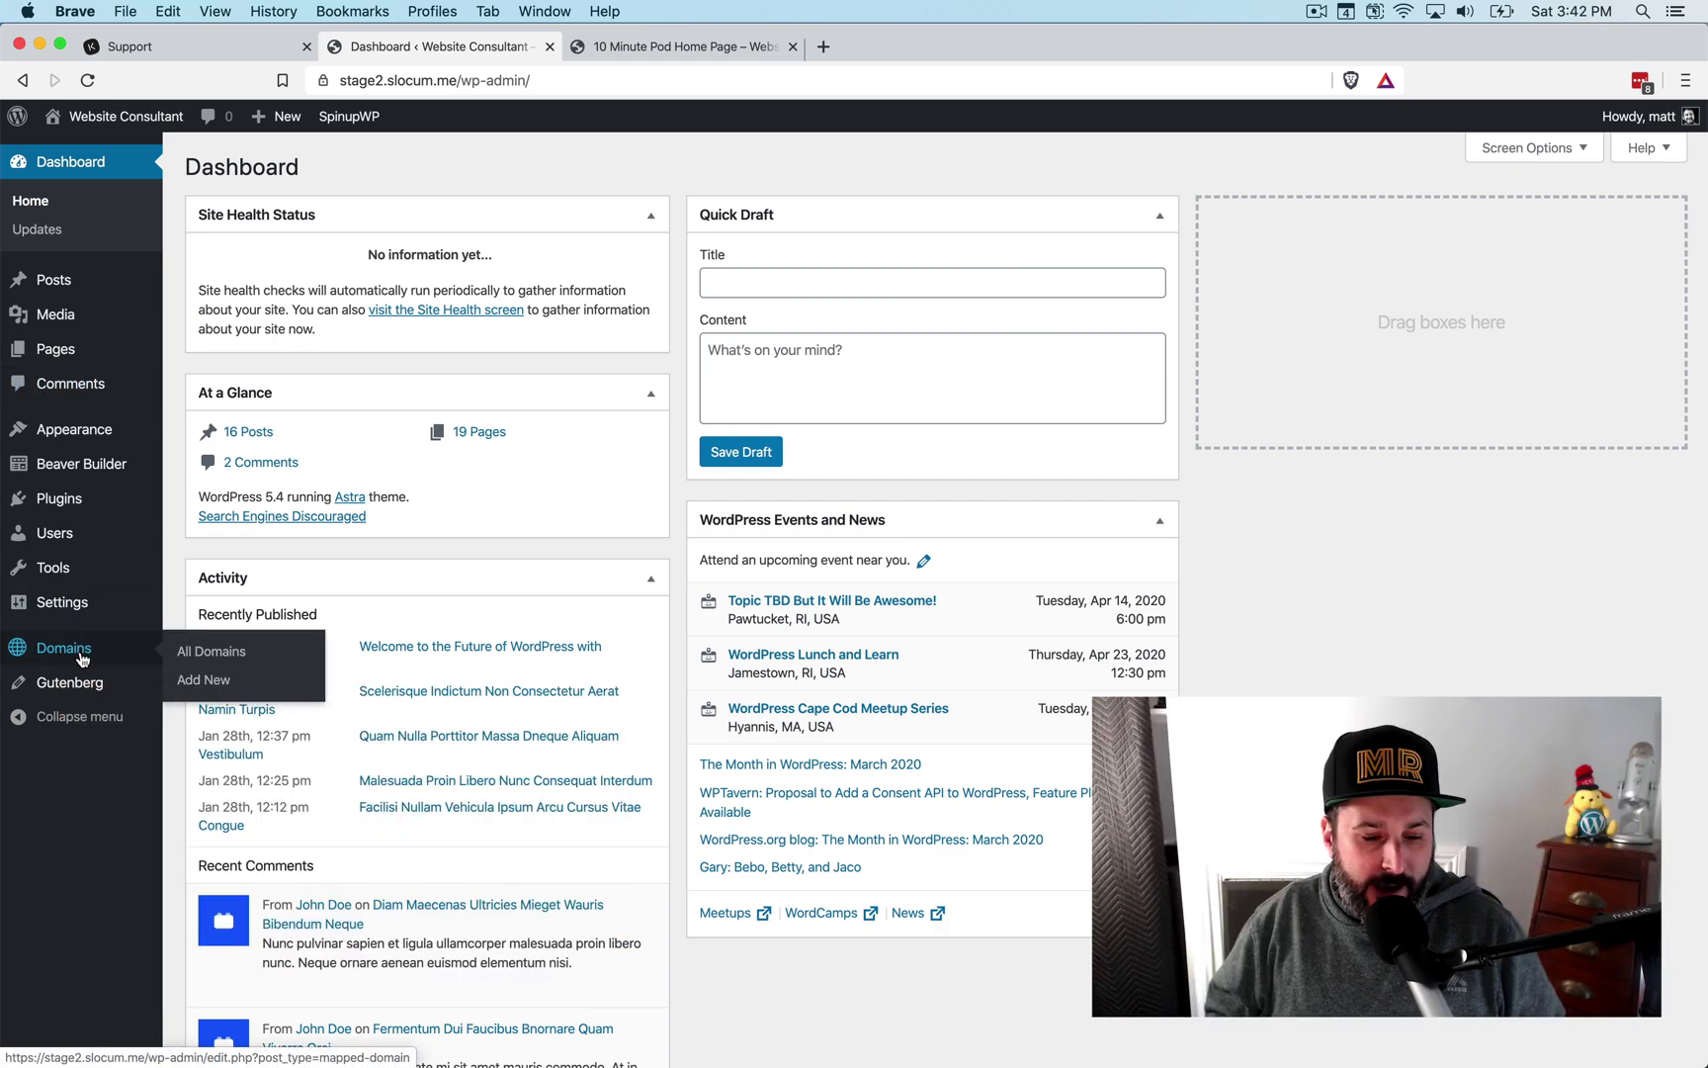
pyautogui.click(198, 652)
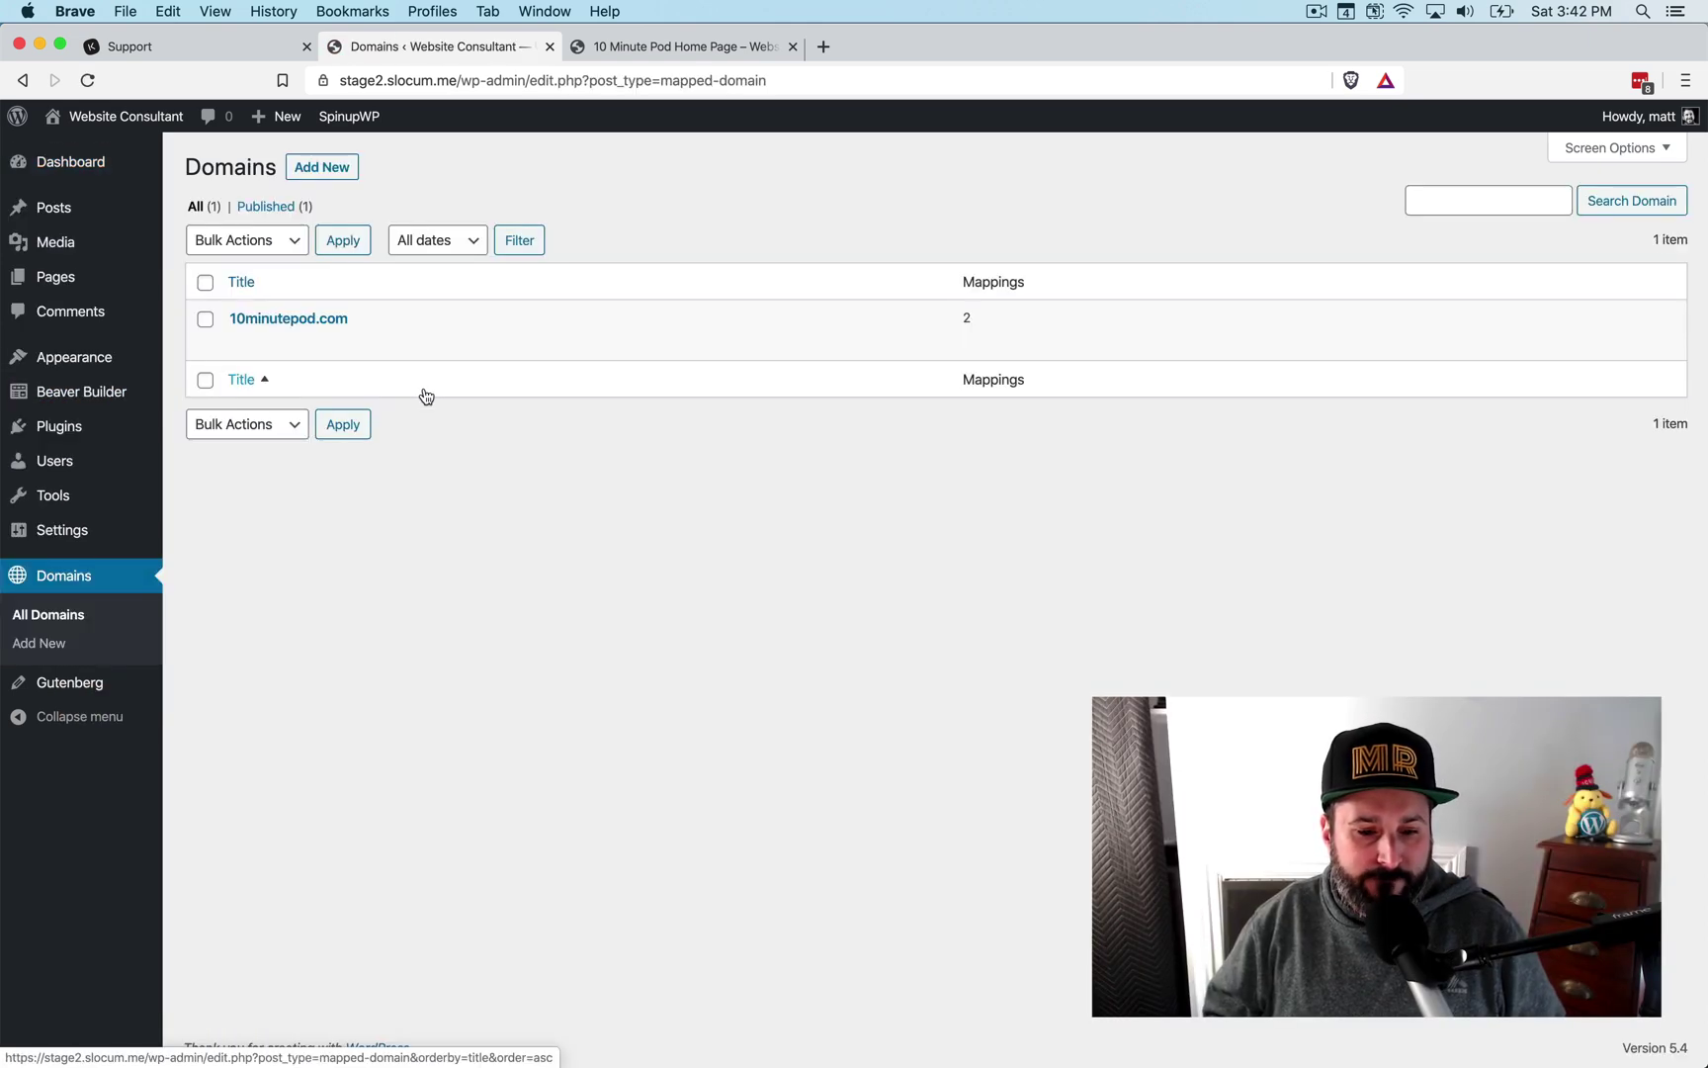
pyautogui.click(237, 339)
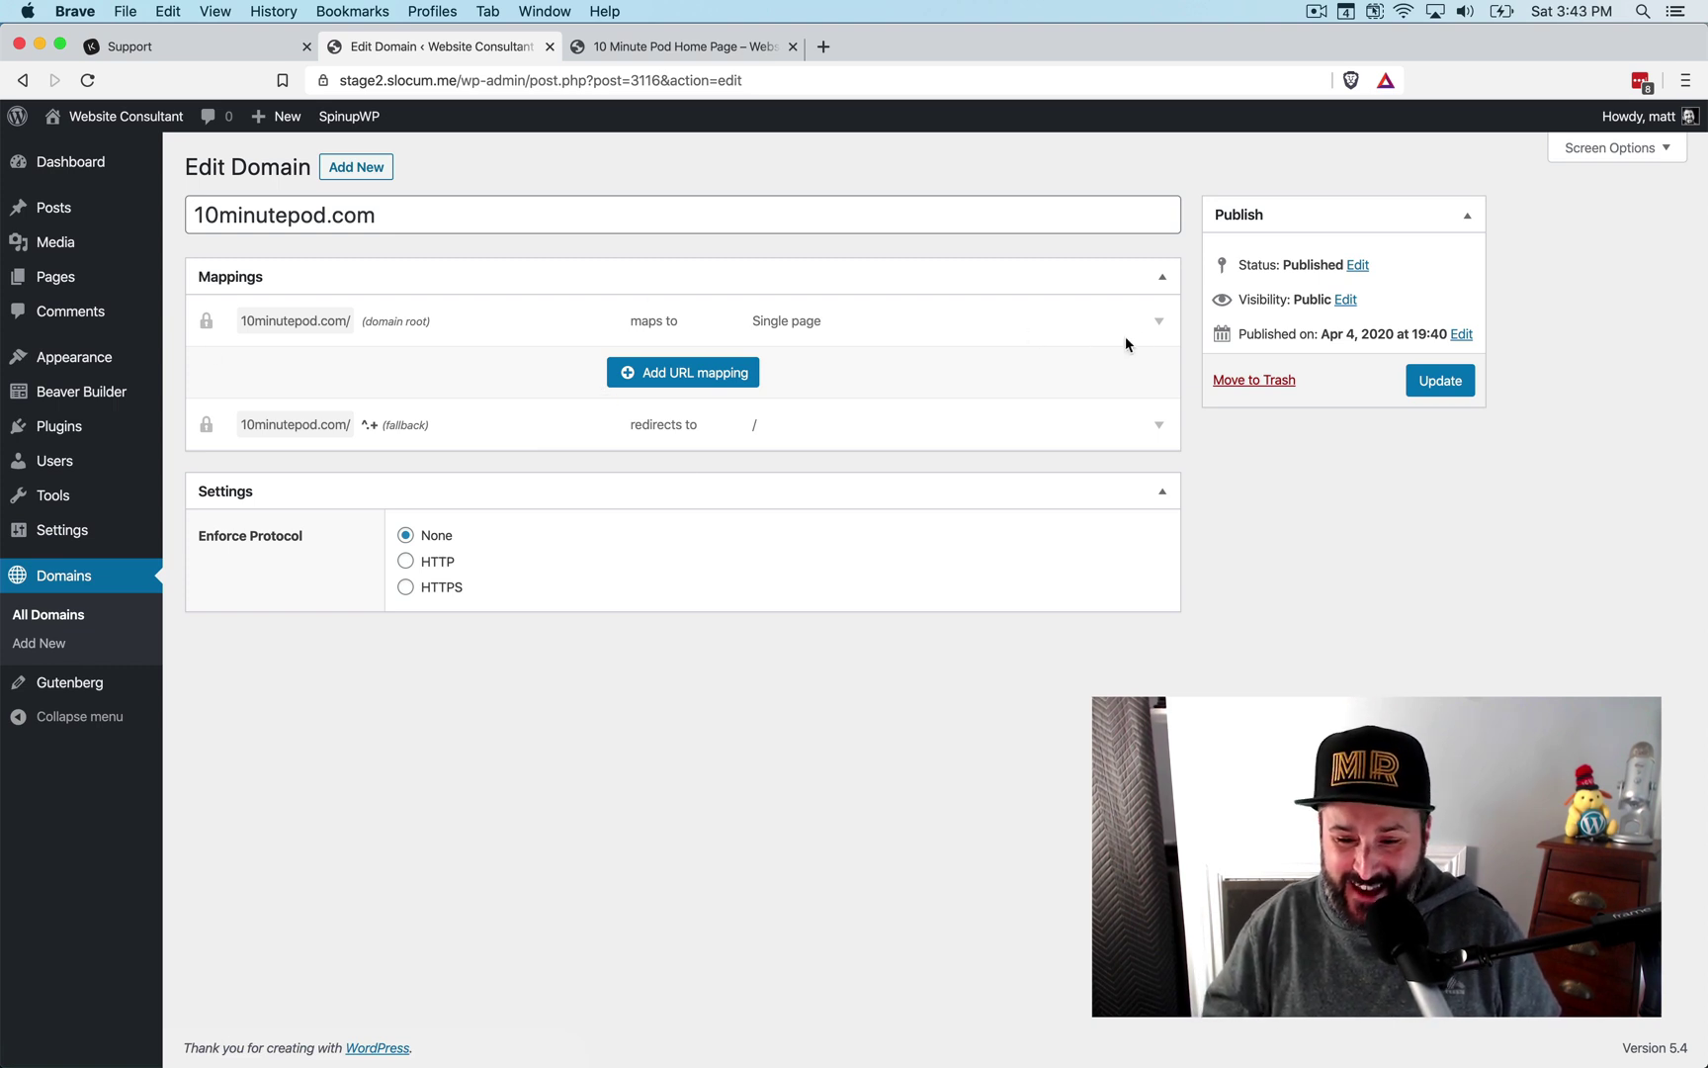
pyautogui.click(1154, 324)
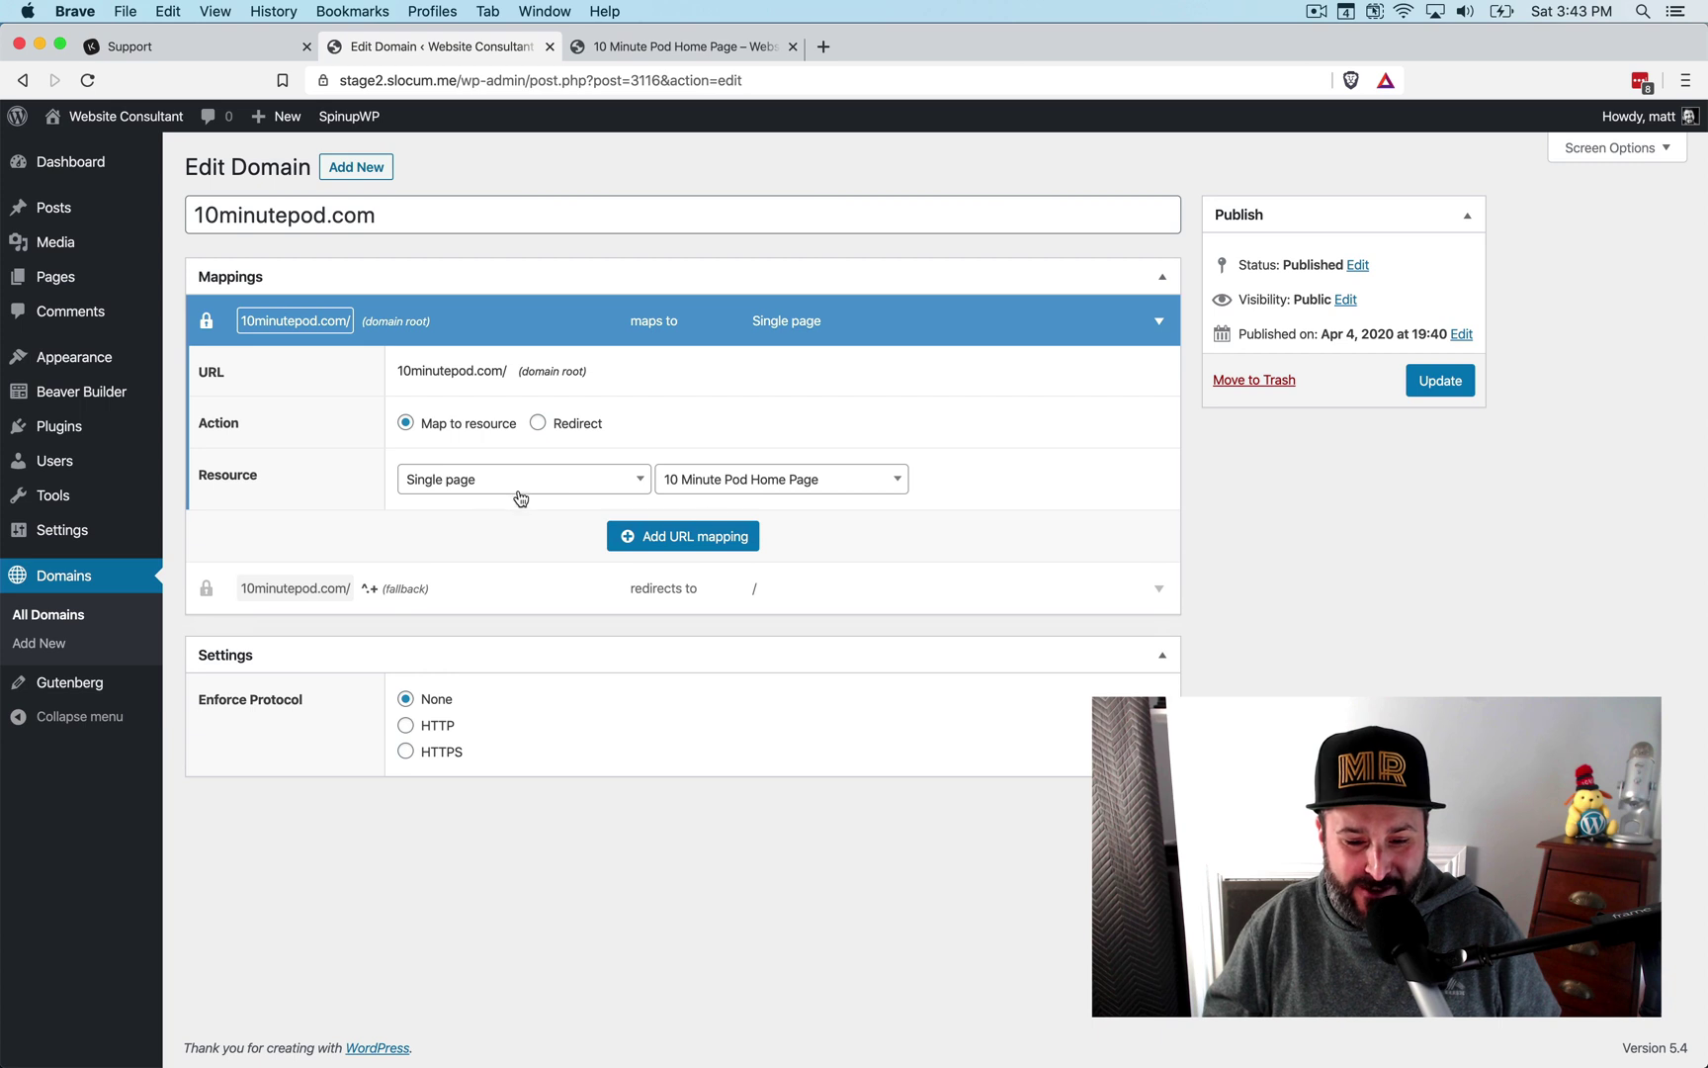
# Step: Add a 'thankyou' URL mapping to the single page 10 Minute Thank you and update the domain
pyautogui.click(704, 539)
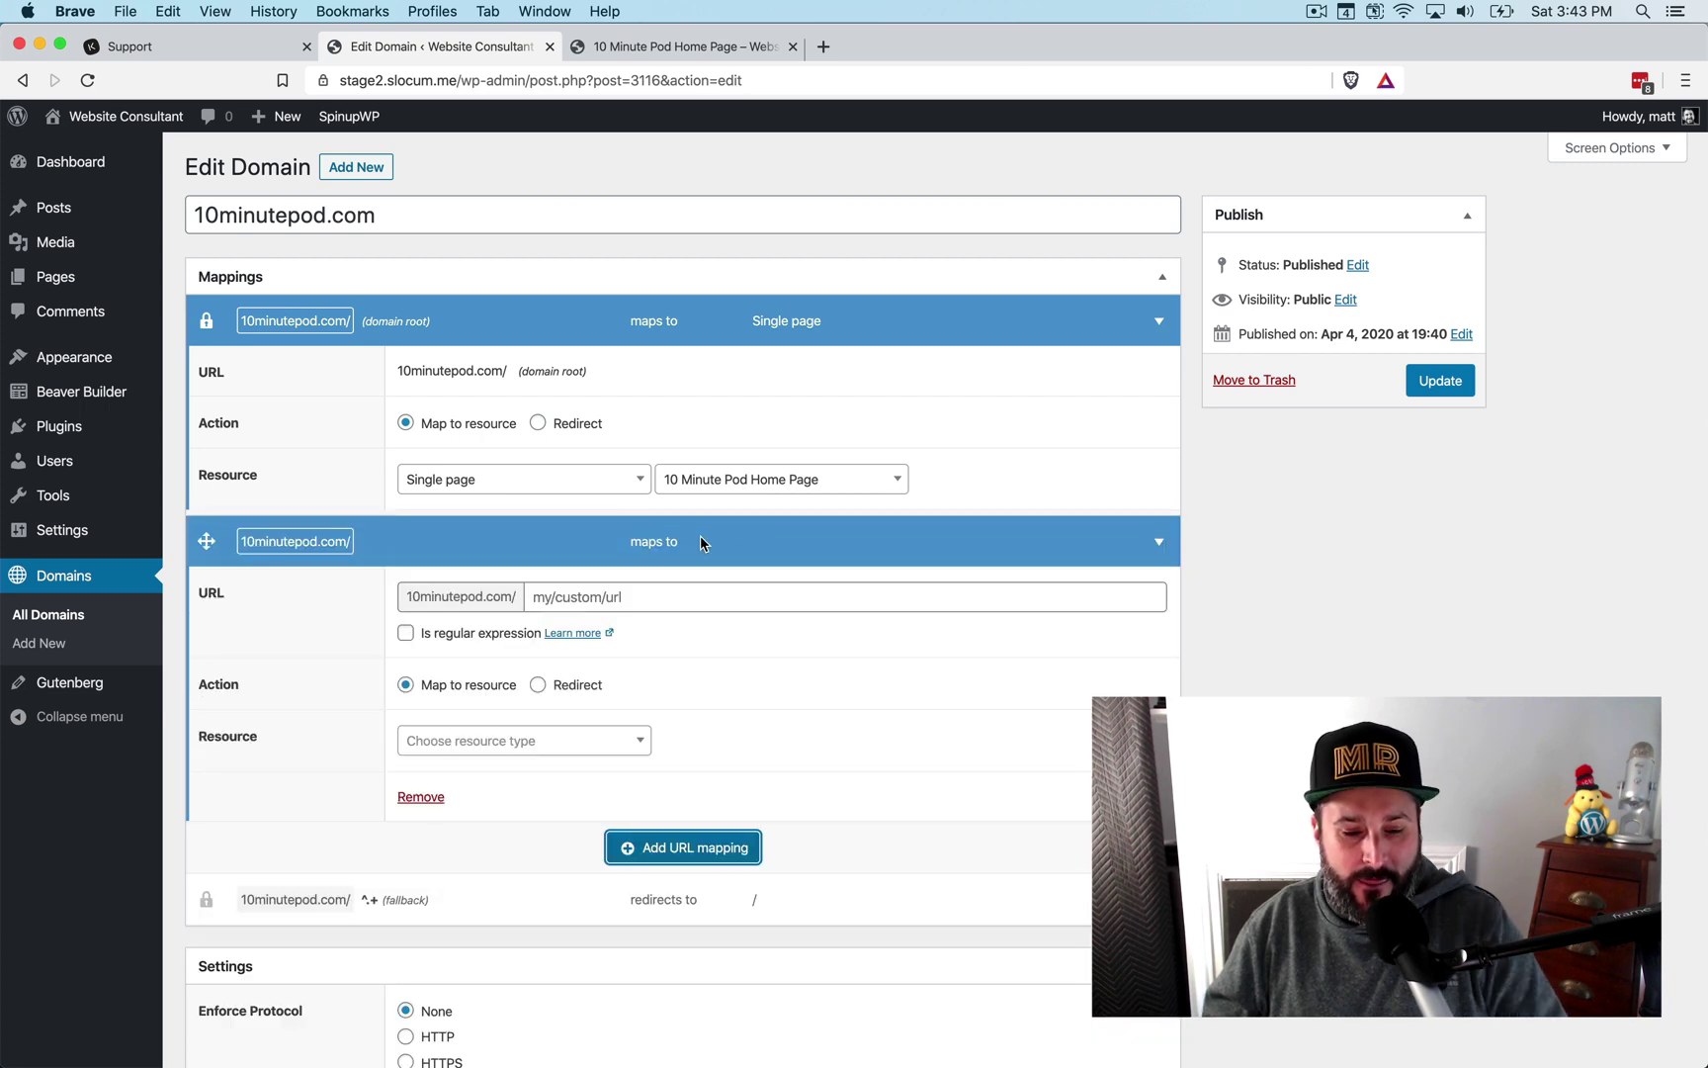
pyautogui.click(655, 597)
pyautogui.write('thnk')
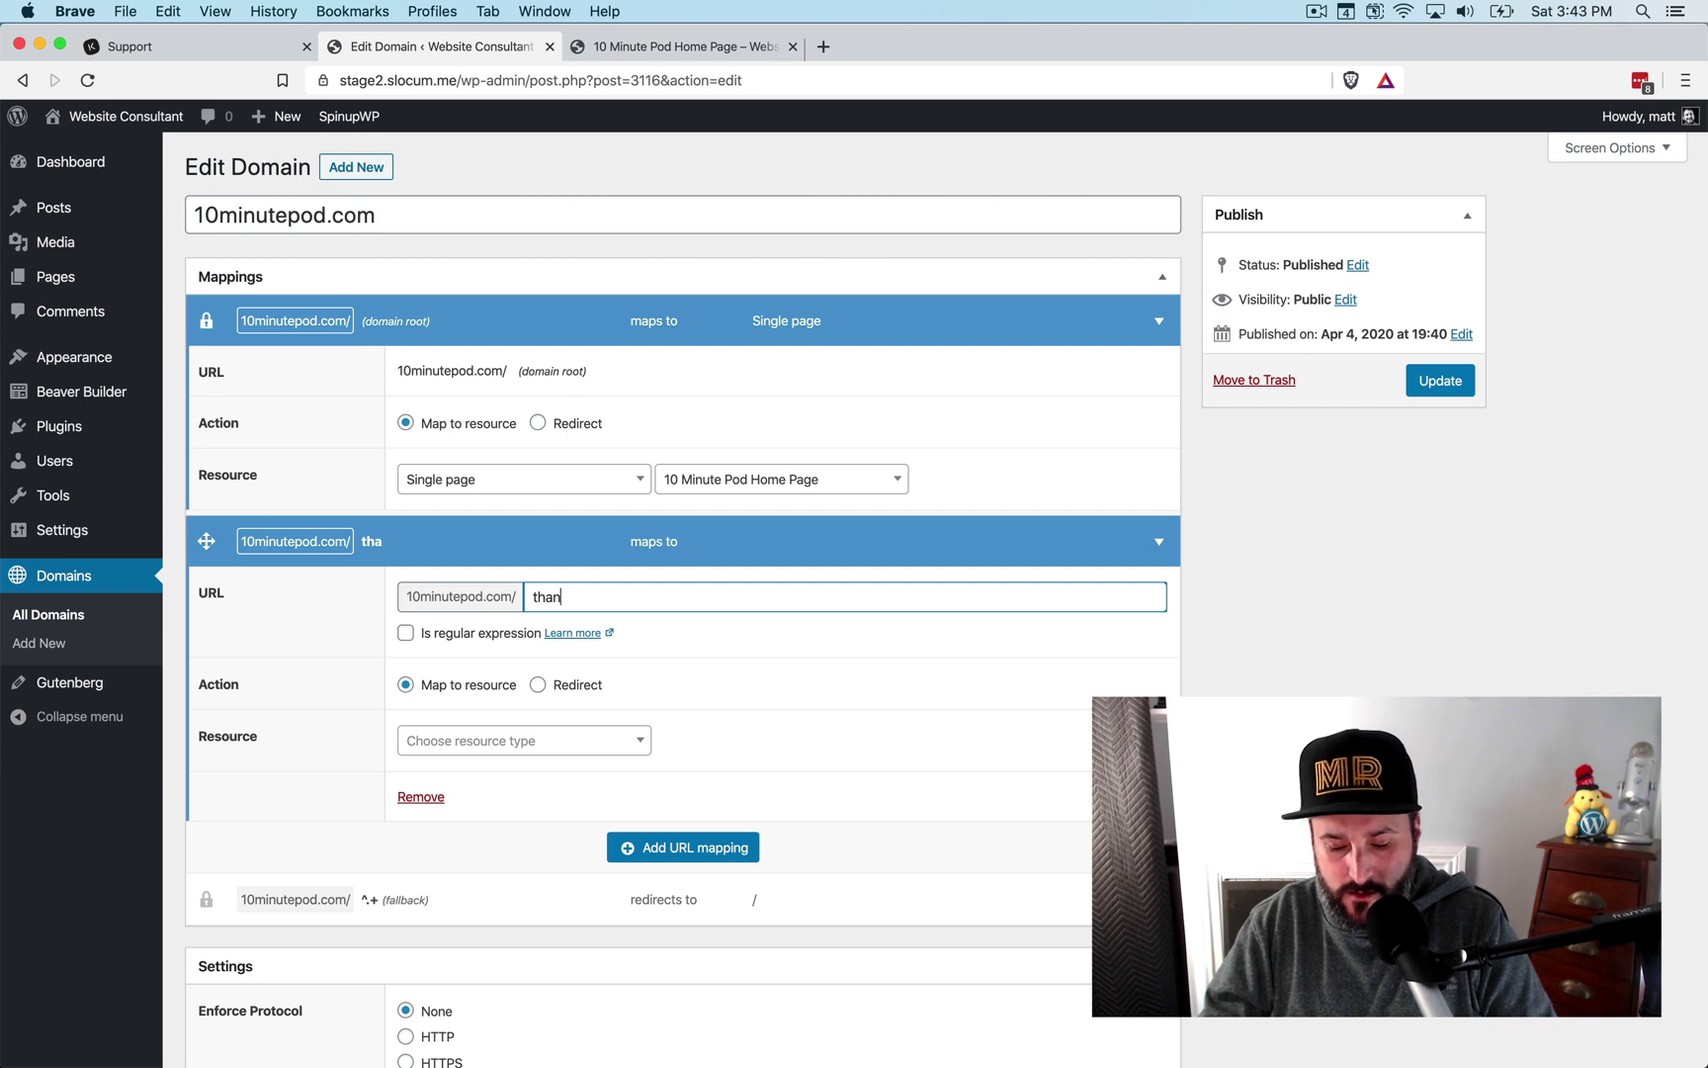
pyautogui.write('kyou')
pyautogui.click(521, 740)
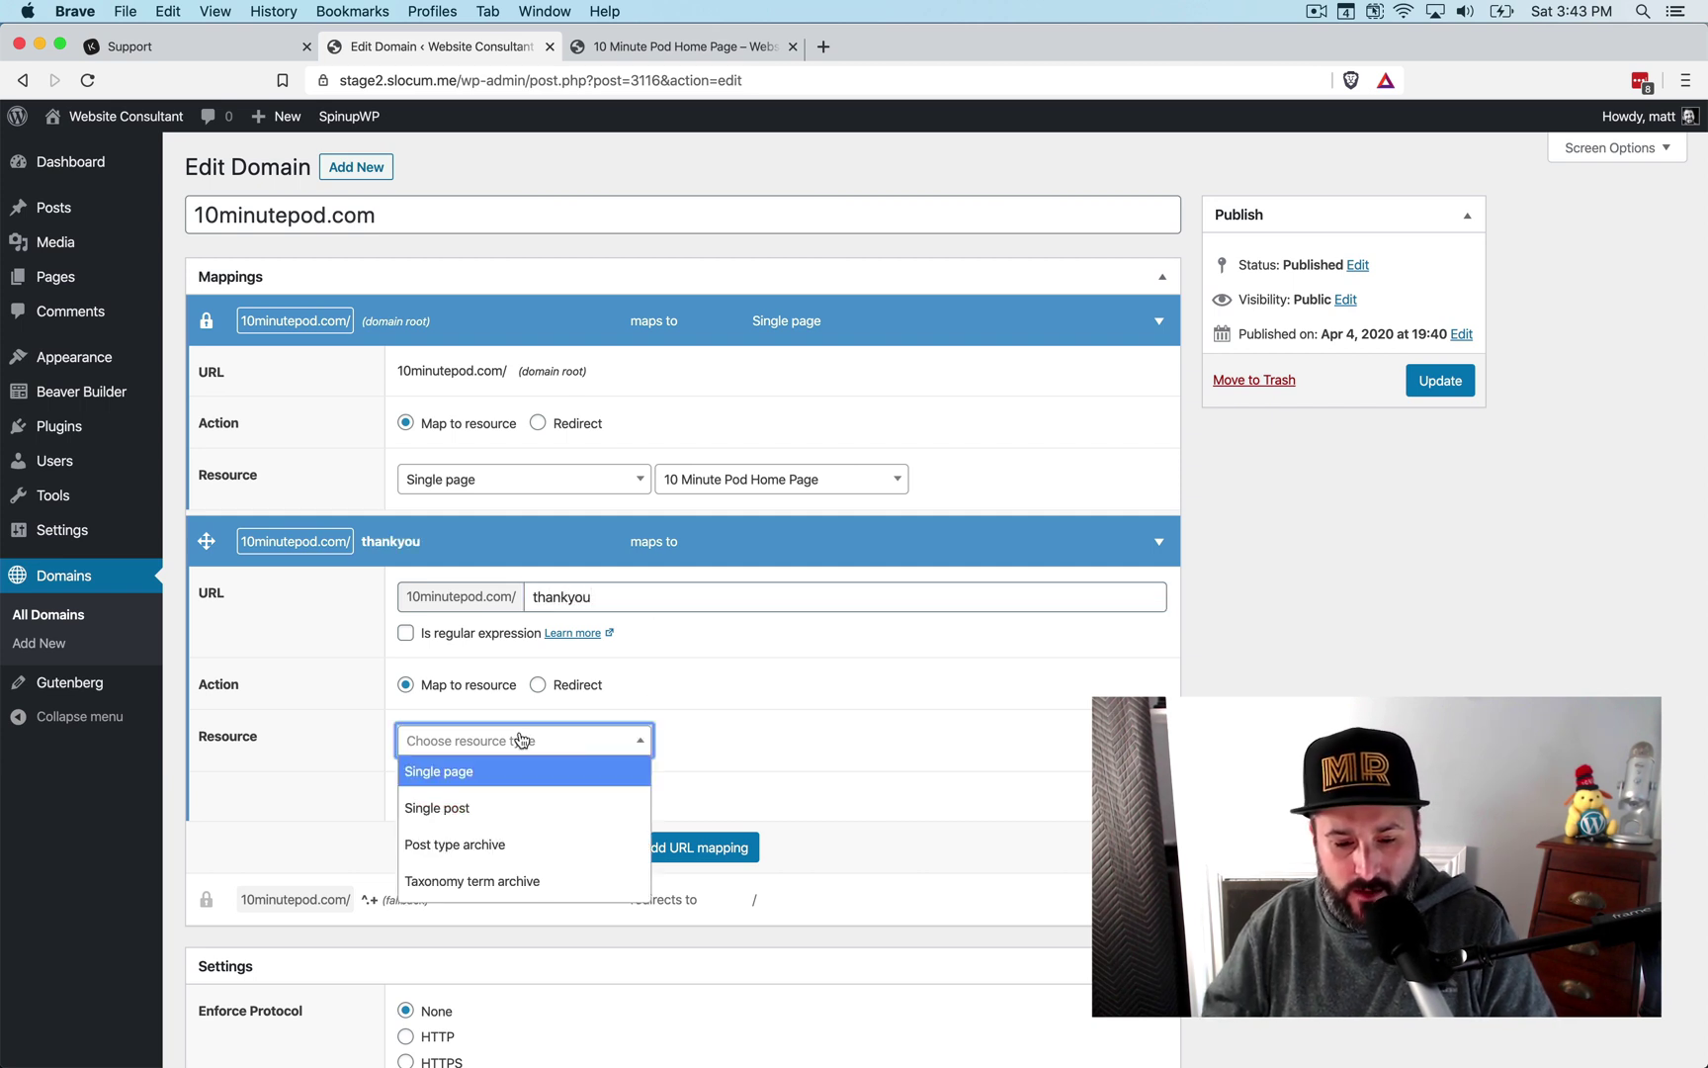
pyautogui.click(539, 776)
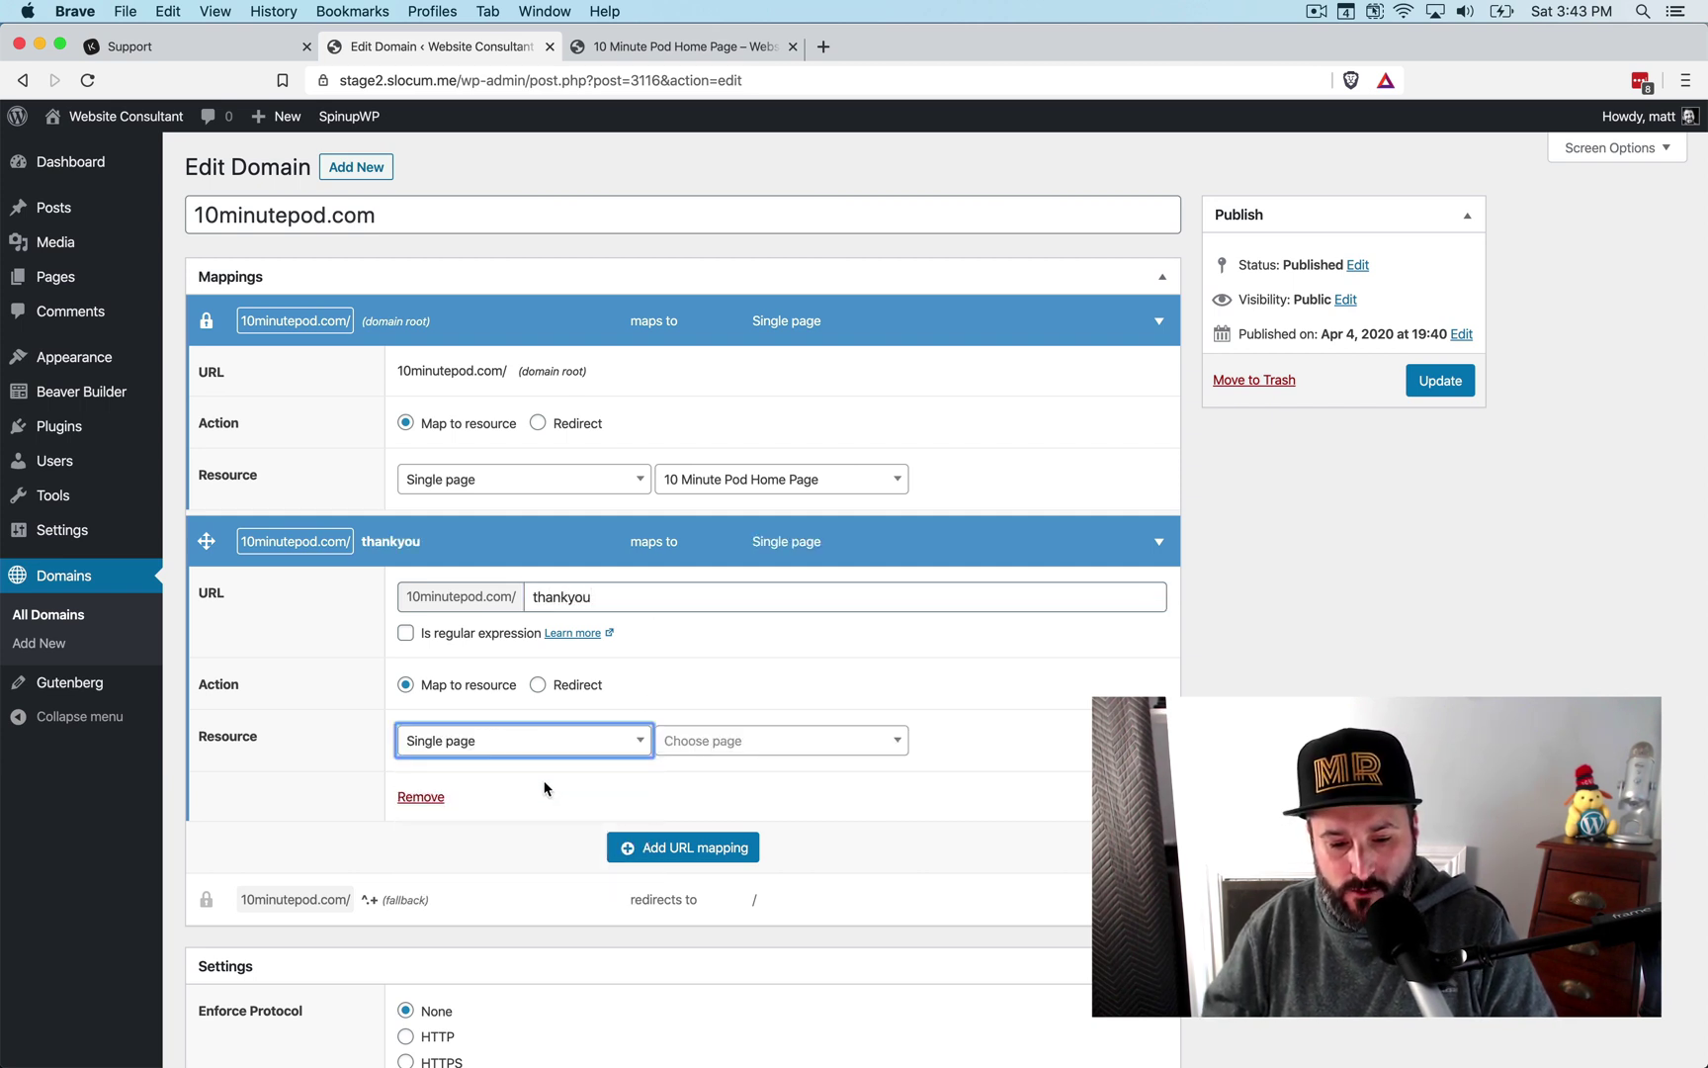
pyautogui.click(727, 744)
pyautogui.write('1')
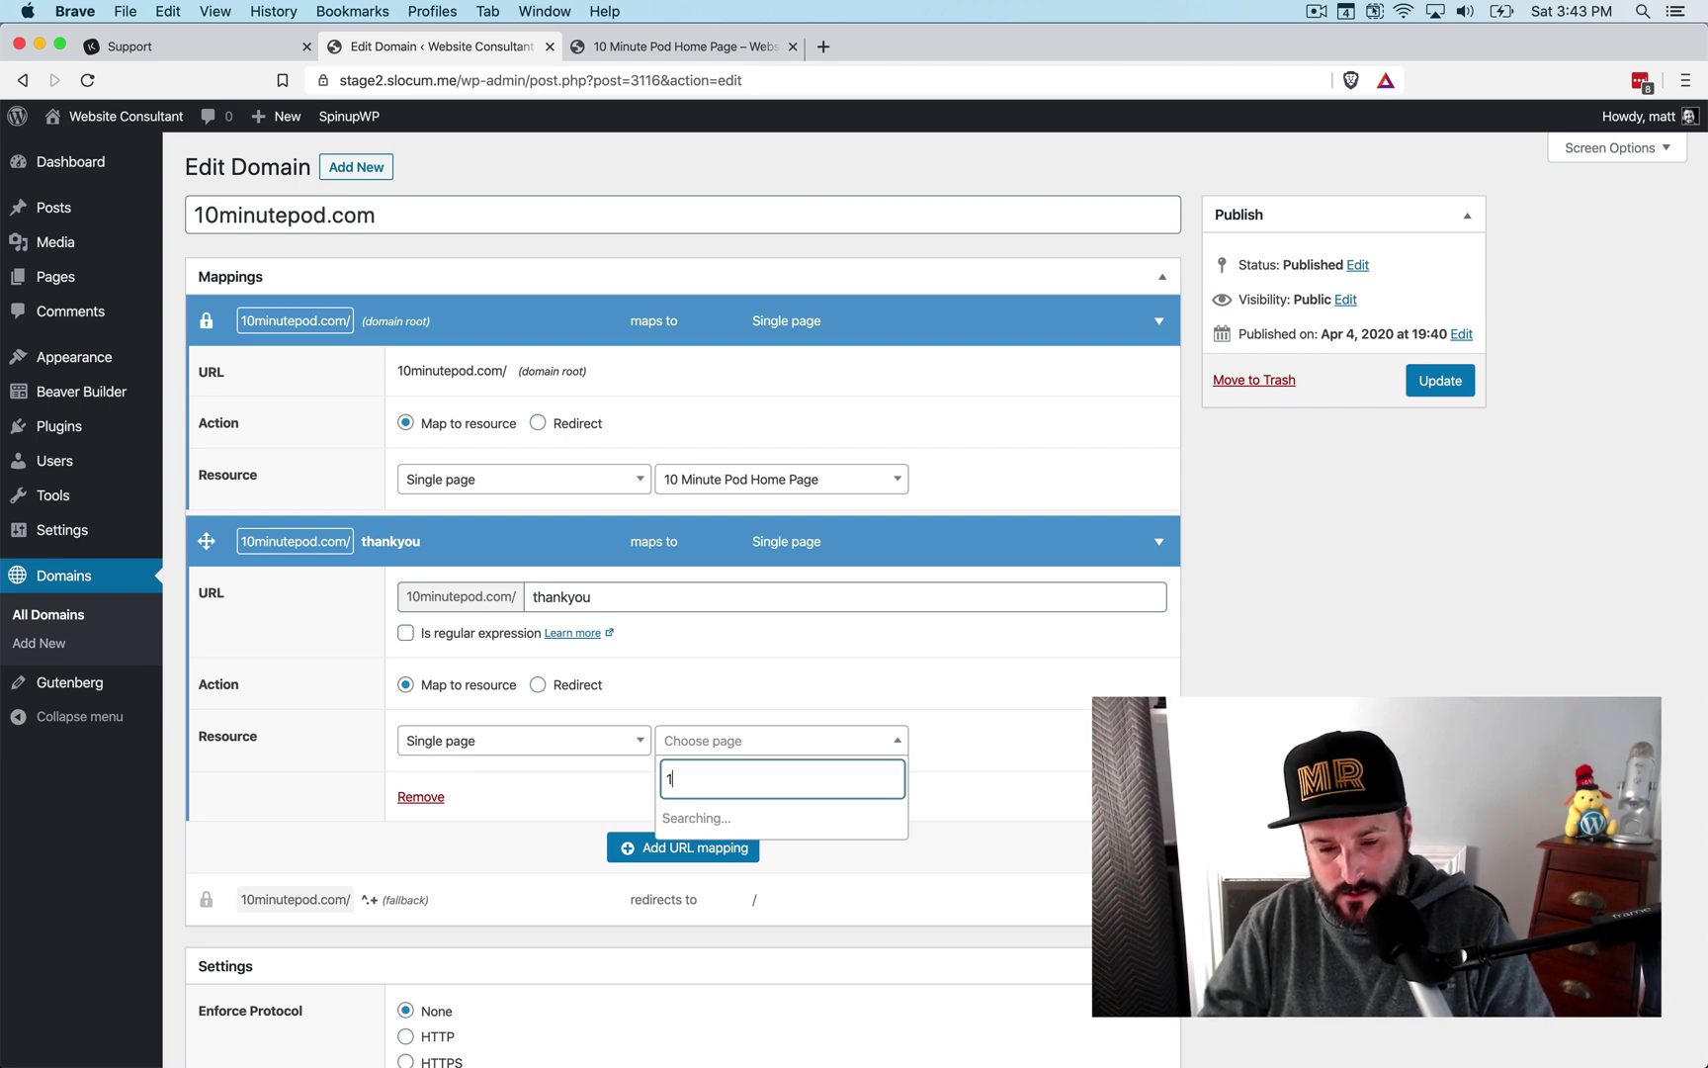
pyautogui.write('0 minu')
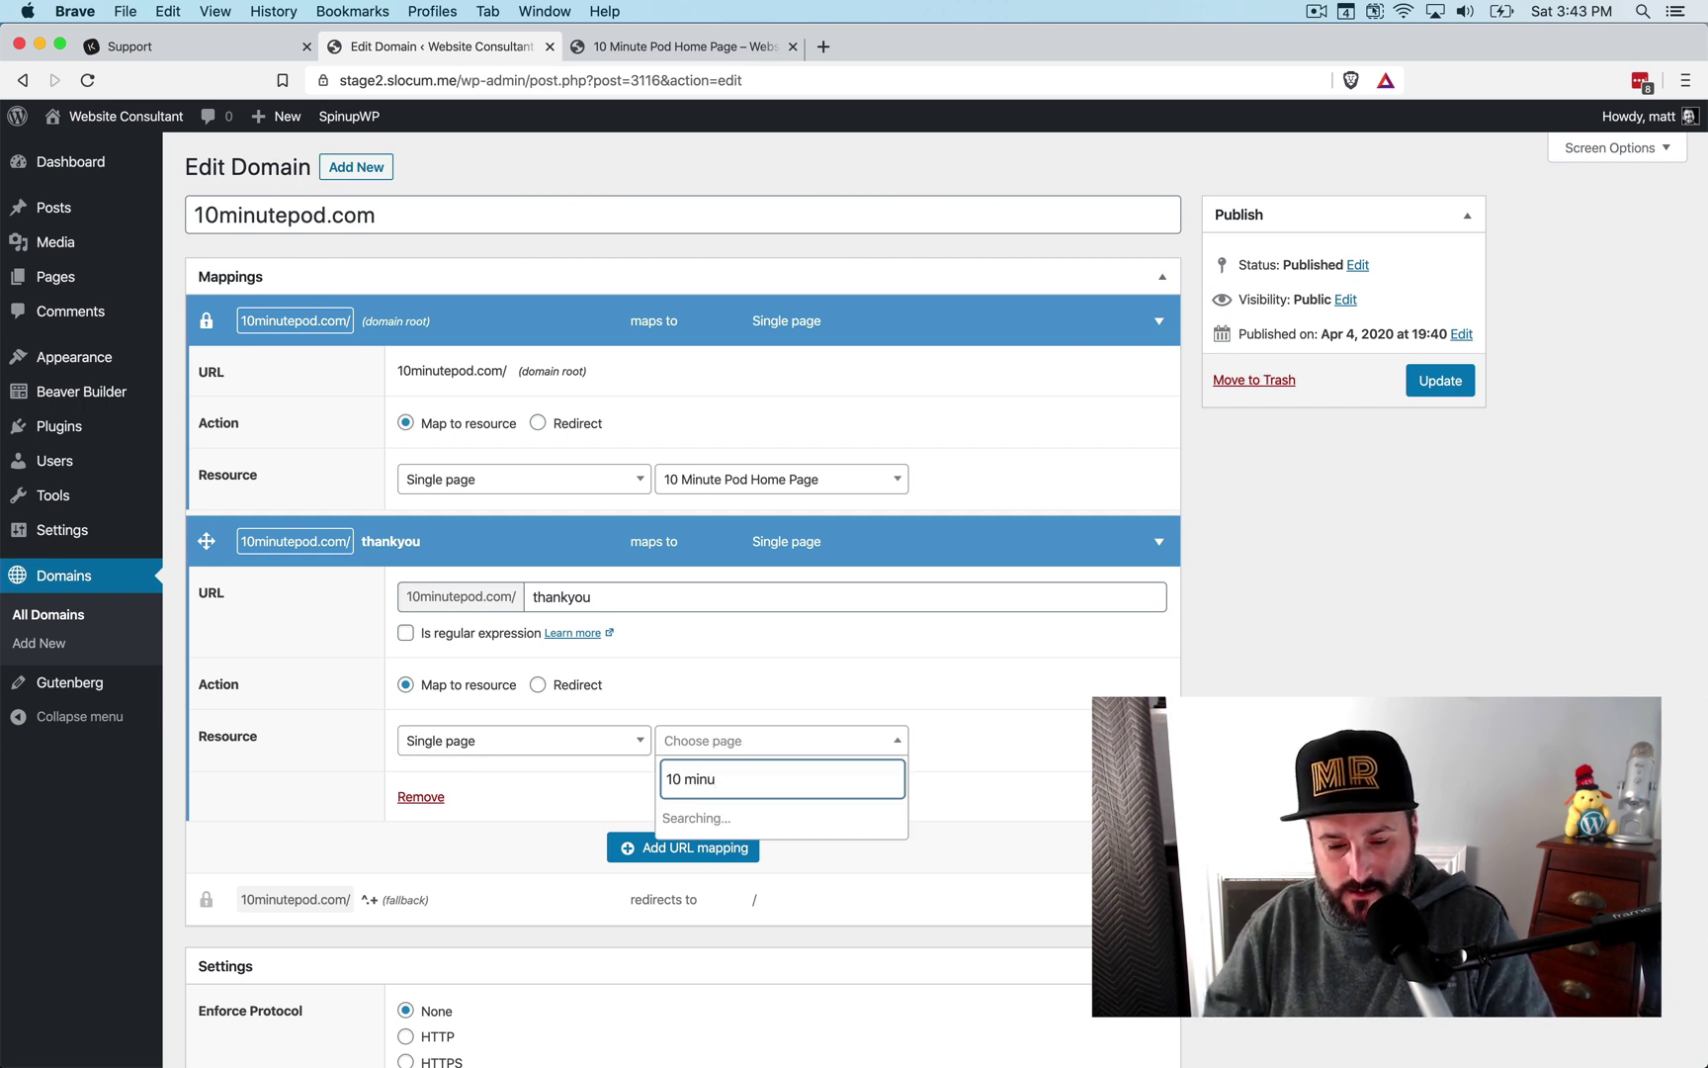
pyautogui.click(769, 826)
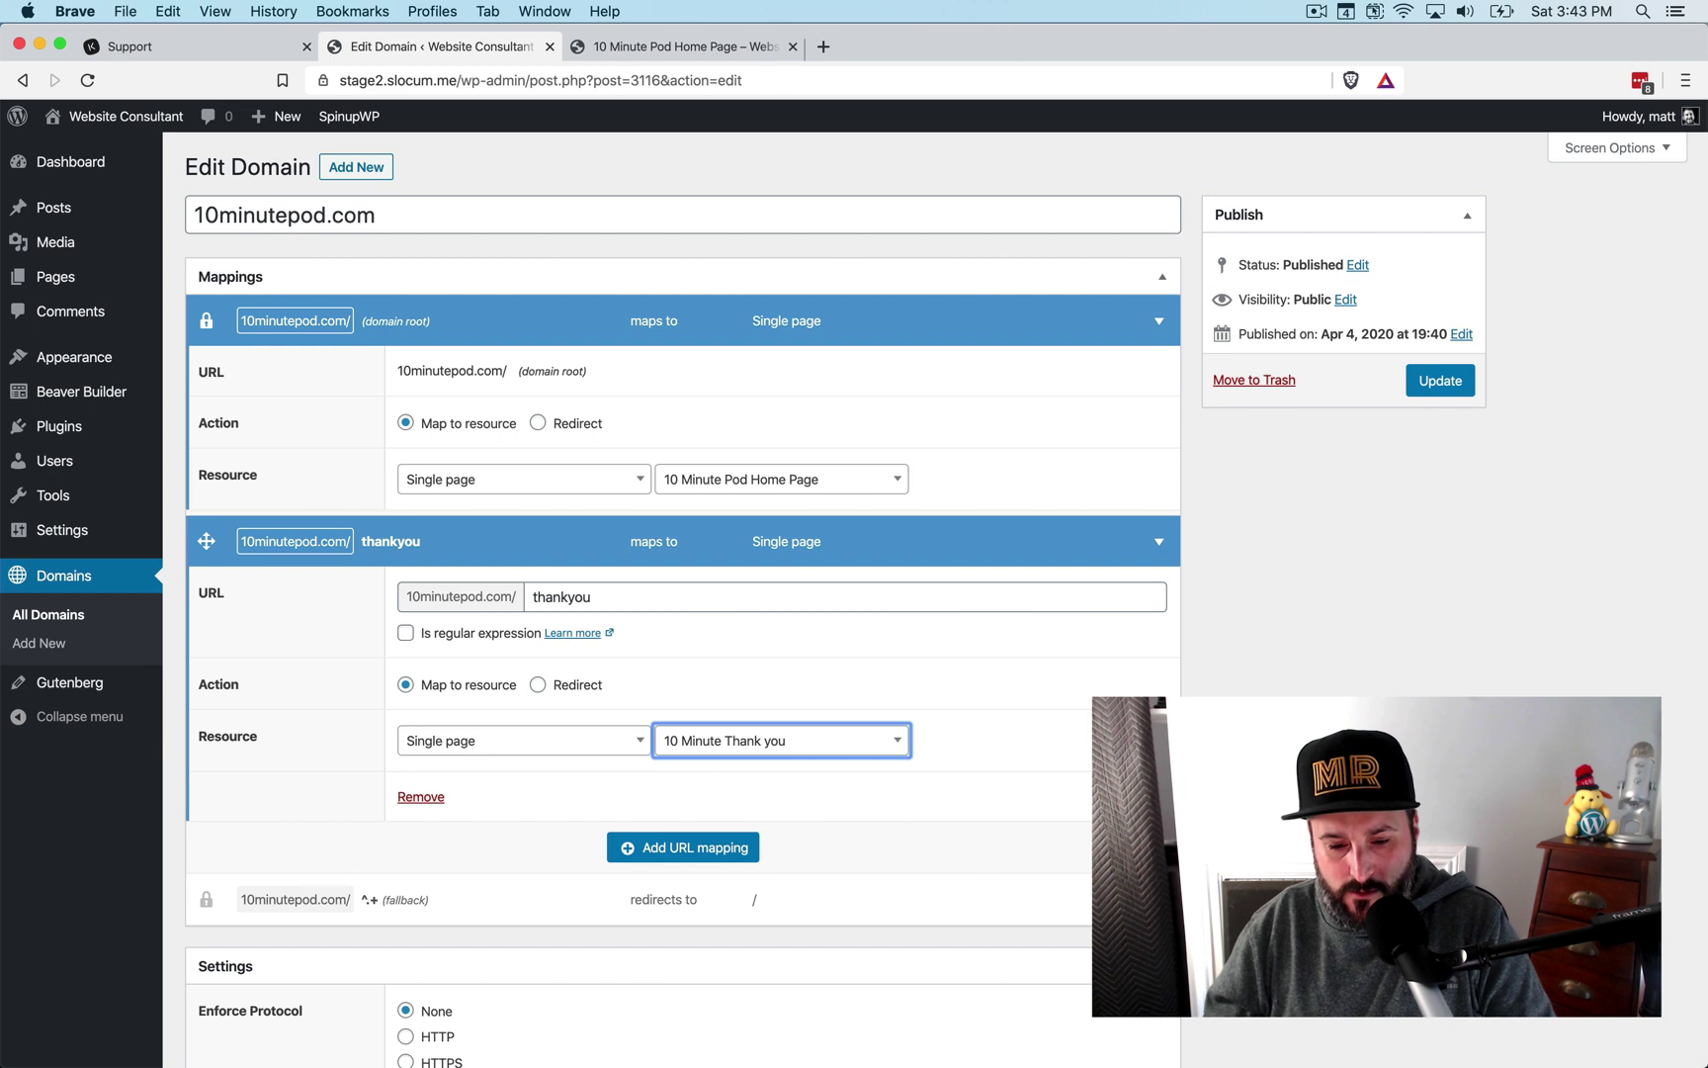
pyautogui.click(1420, 391)
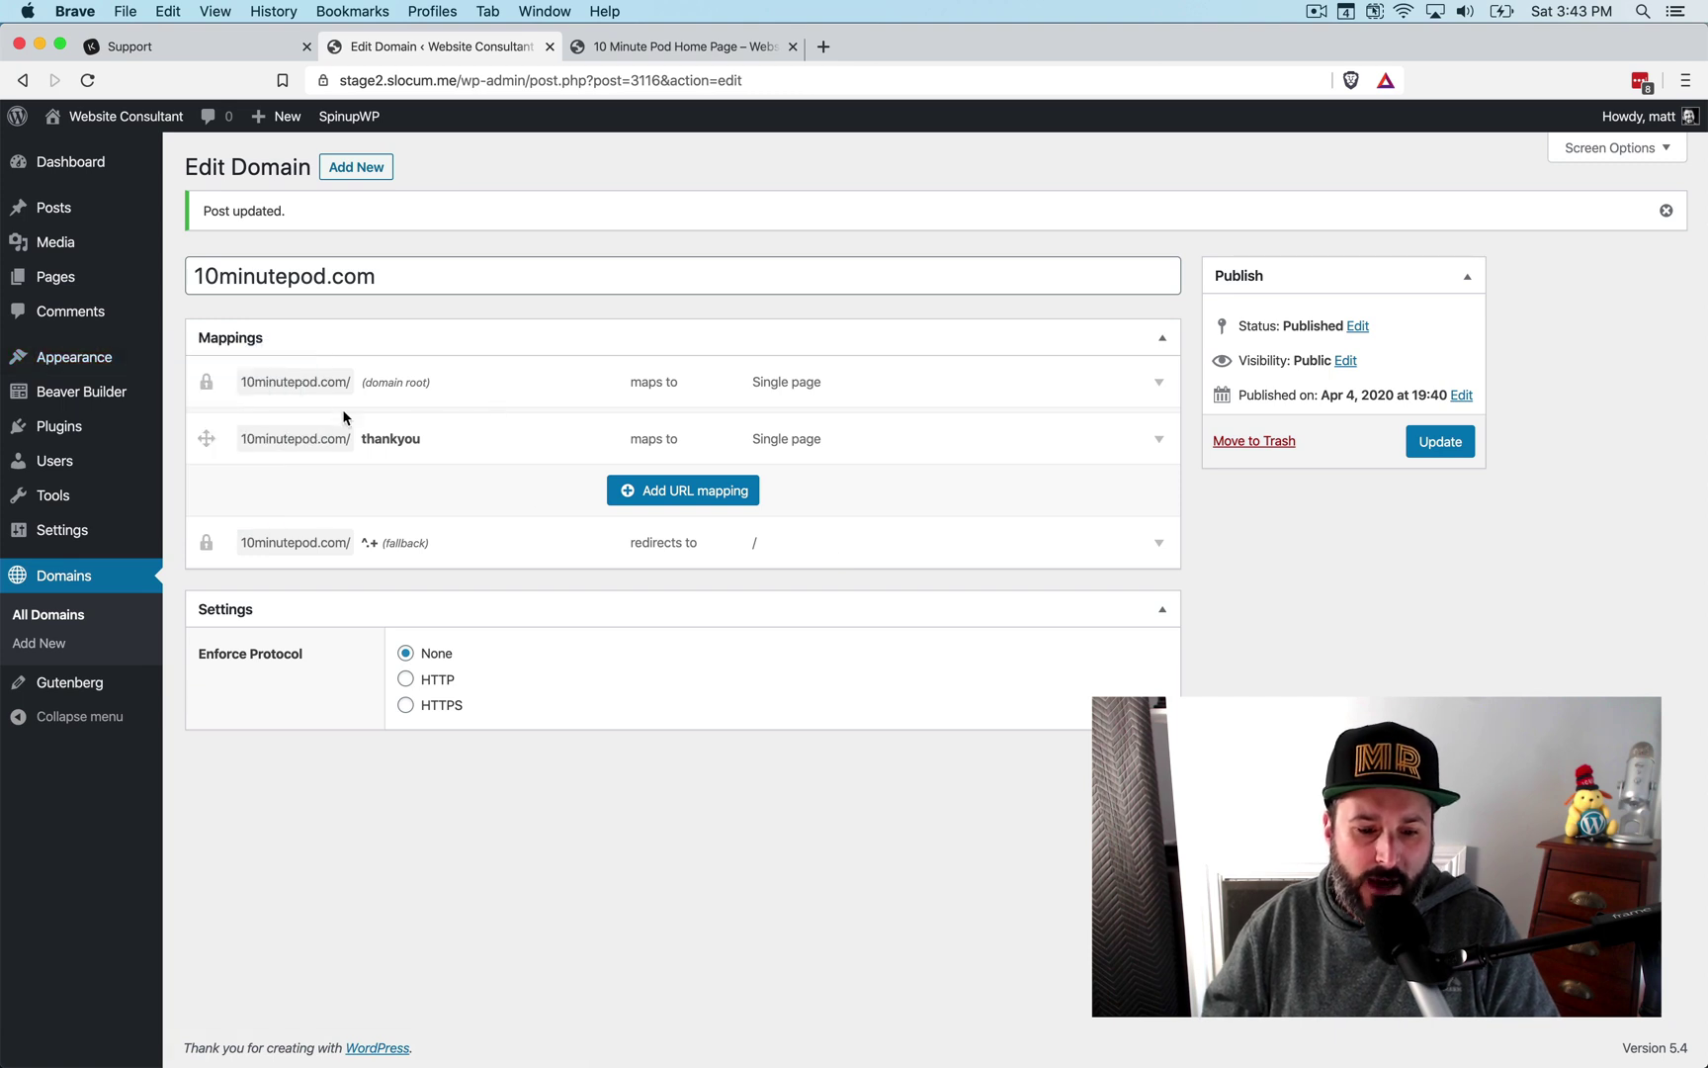
# Step: Test 10minutepod.com/thankyou in the site tab, then return to the domain edit screen
pyautogui.click(723, 49)
pyautogui.click(672, 80)
pyautogui.click(671, 80)
pyautogui.write('//10minutepod.com/')
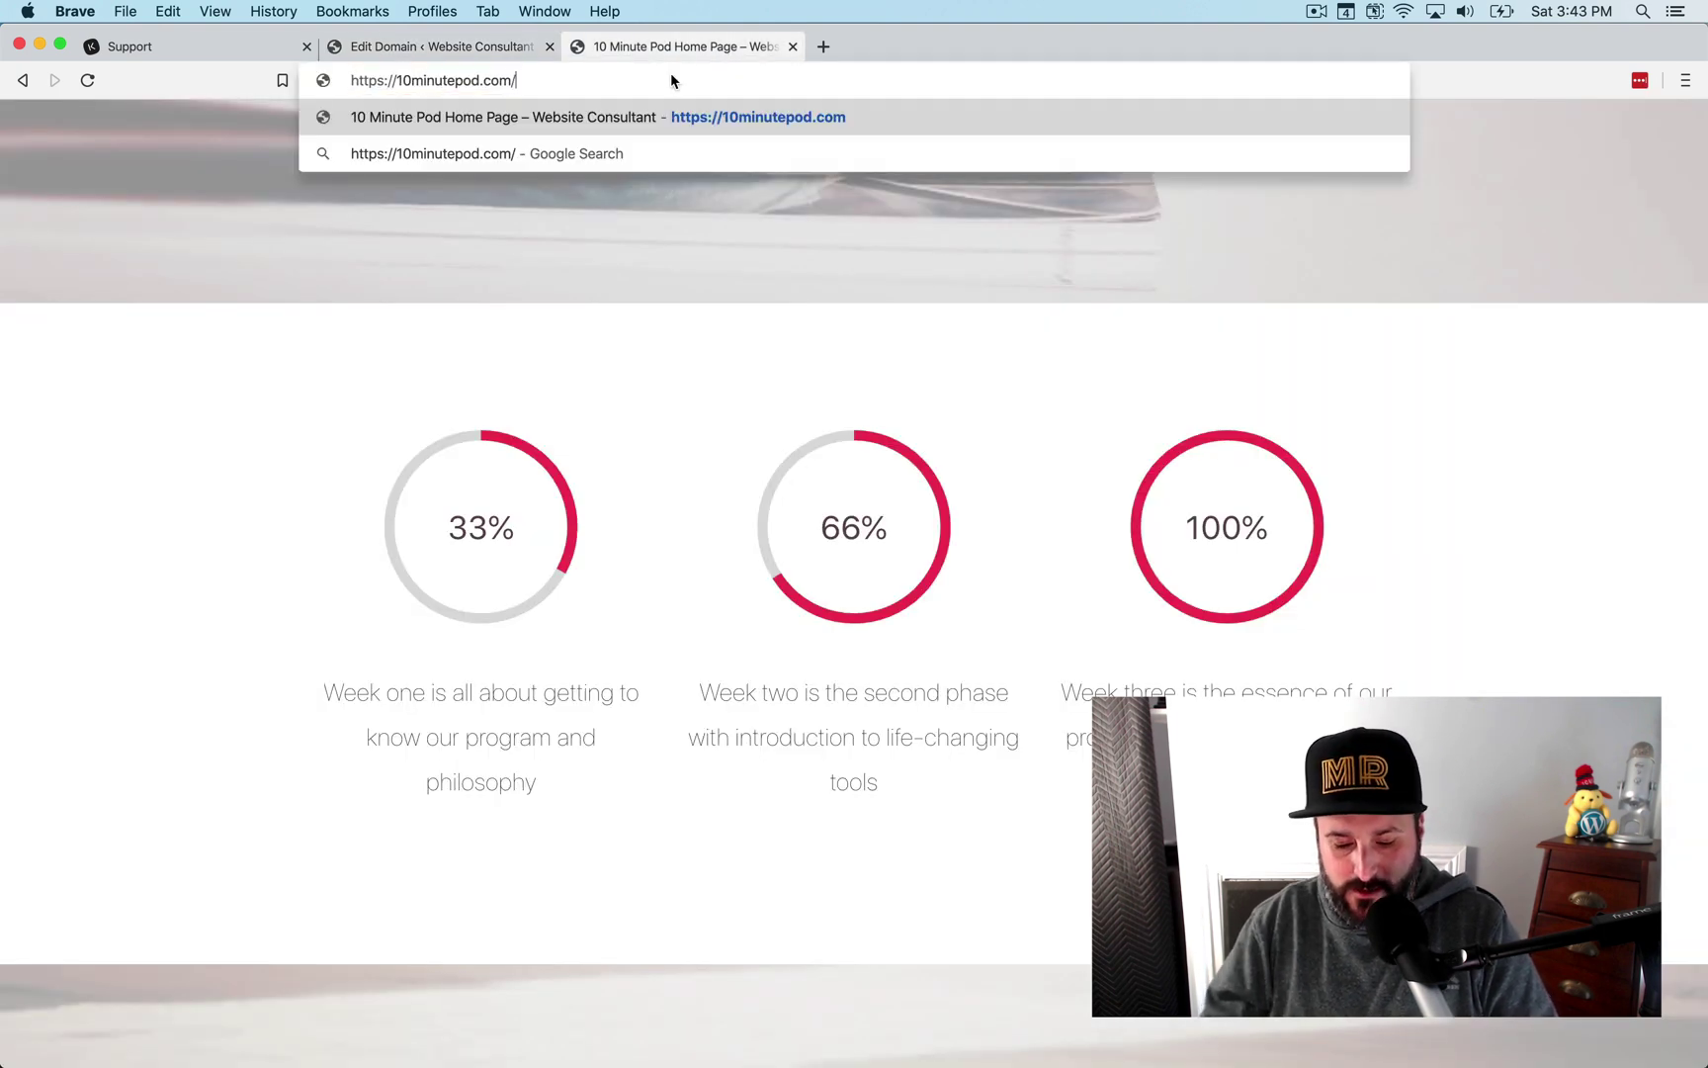
pyautogui.write('thanky')
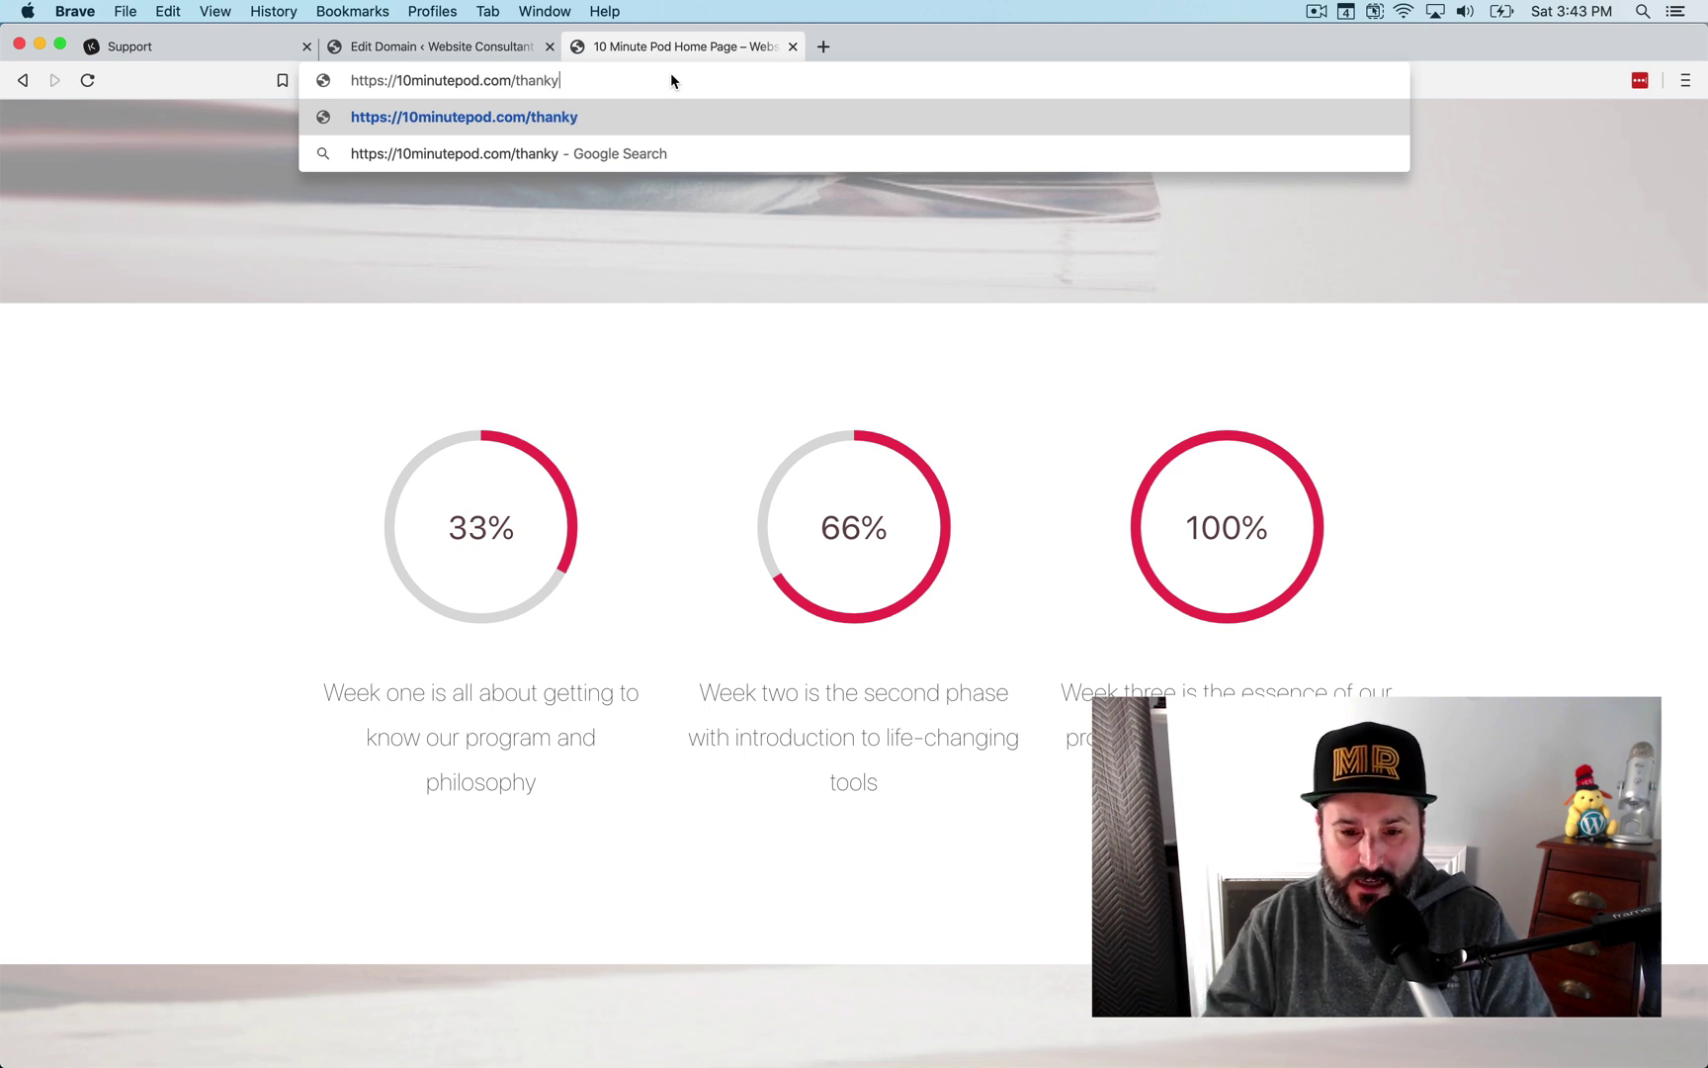
pyautogui.write('ou')
pyautogui.press('Return')
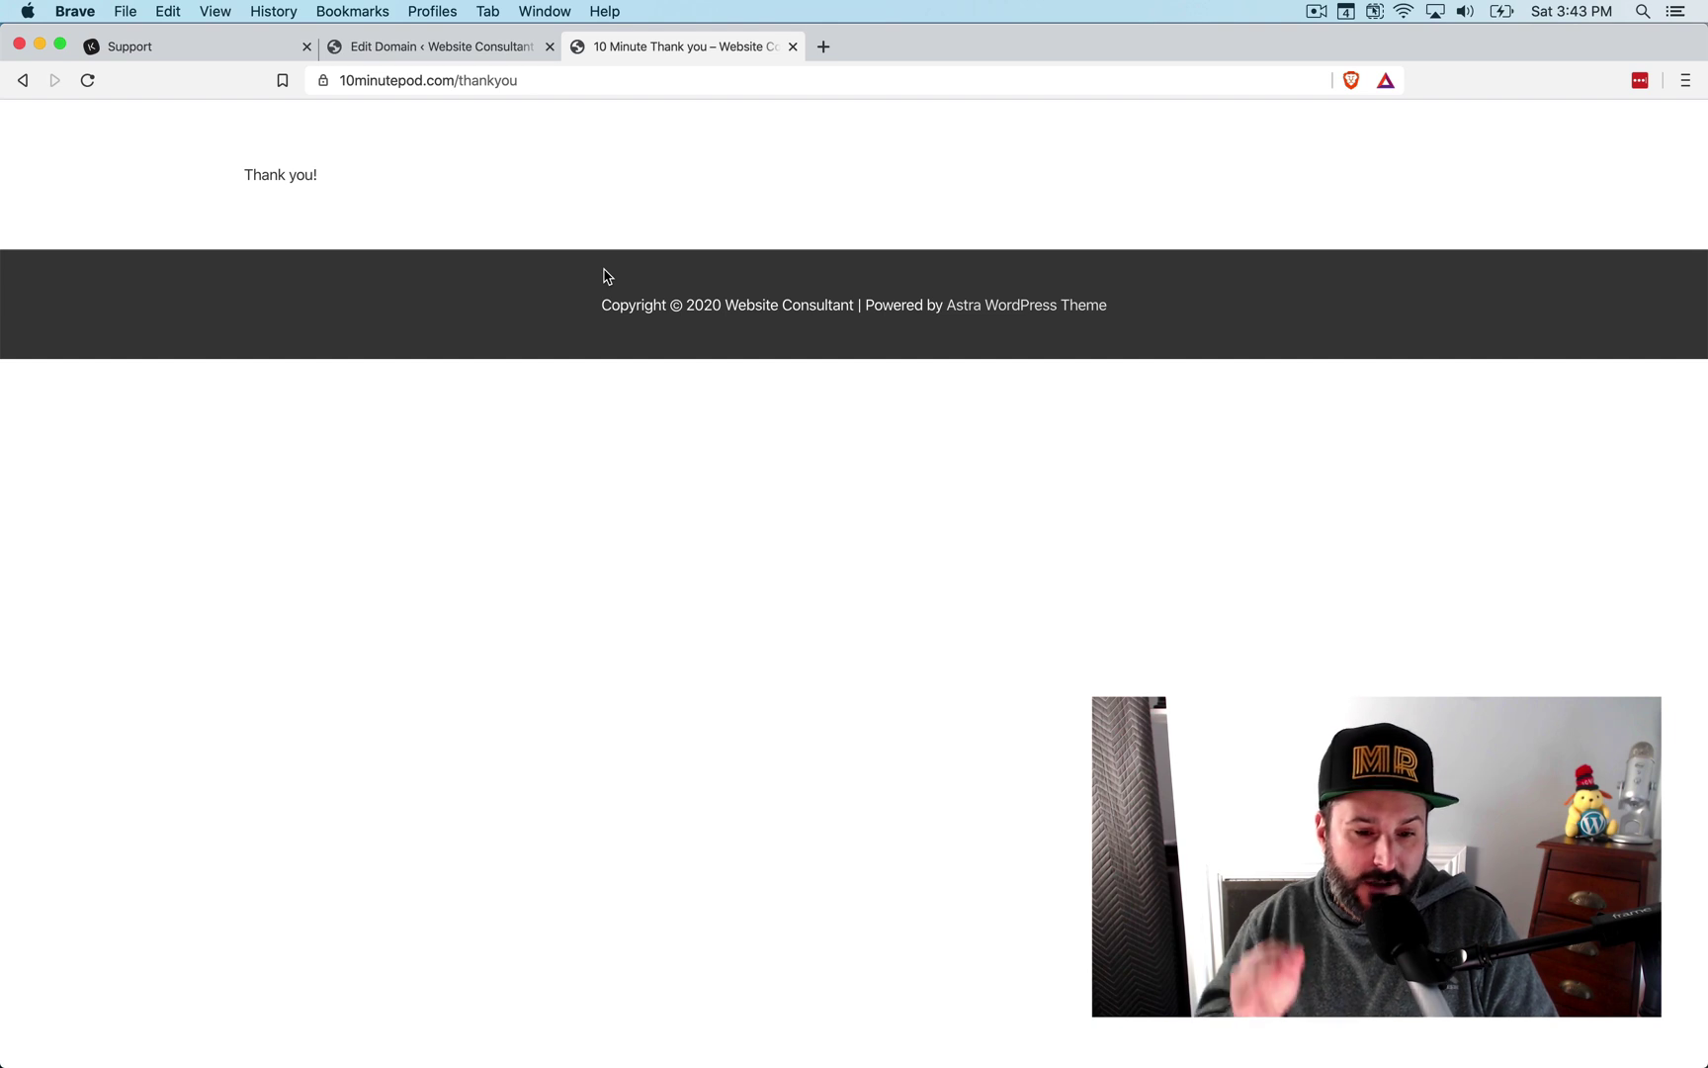
pyautogui.click(439, 52)
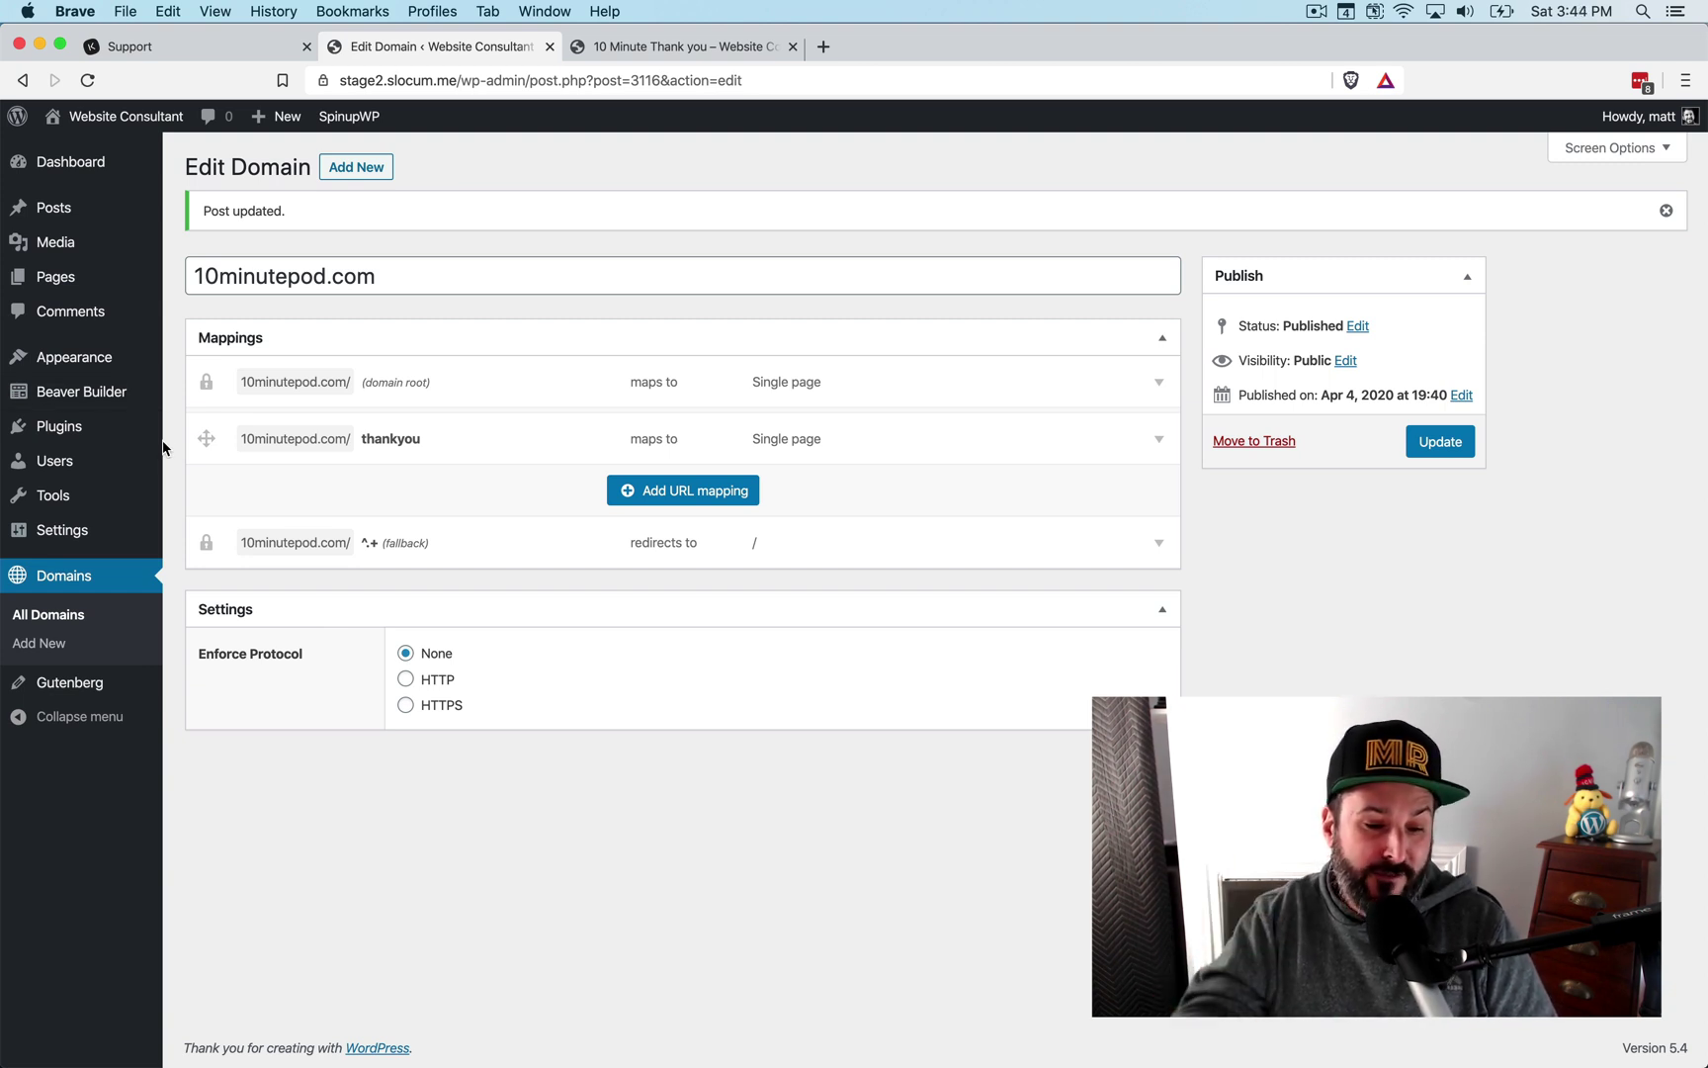
# Step: Enable Wicked Folders for Pages, save the setting, and open the All Pages list
pyautogui.moveTo(109, 526)
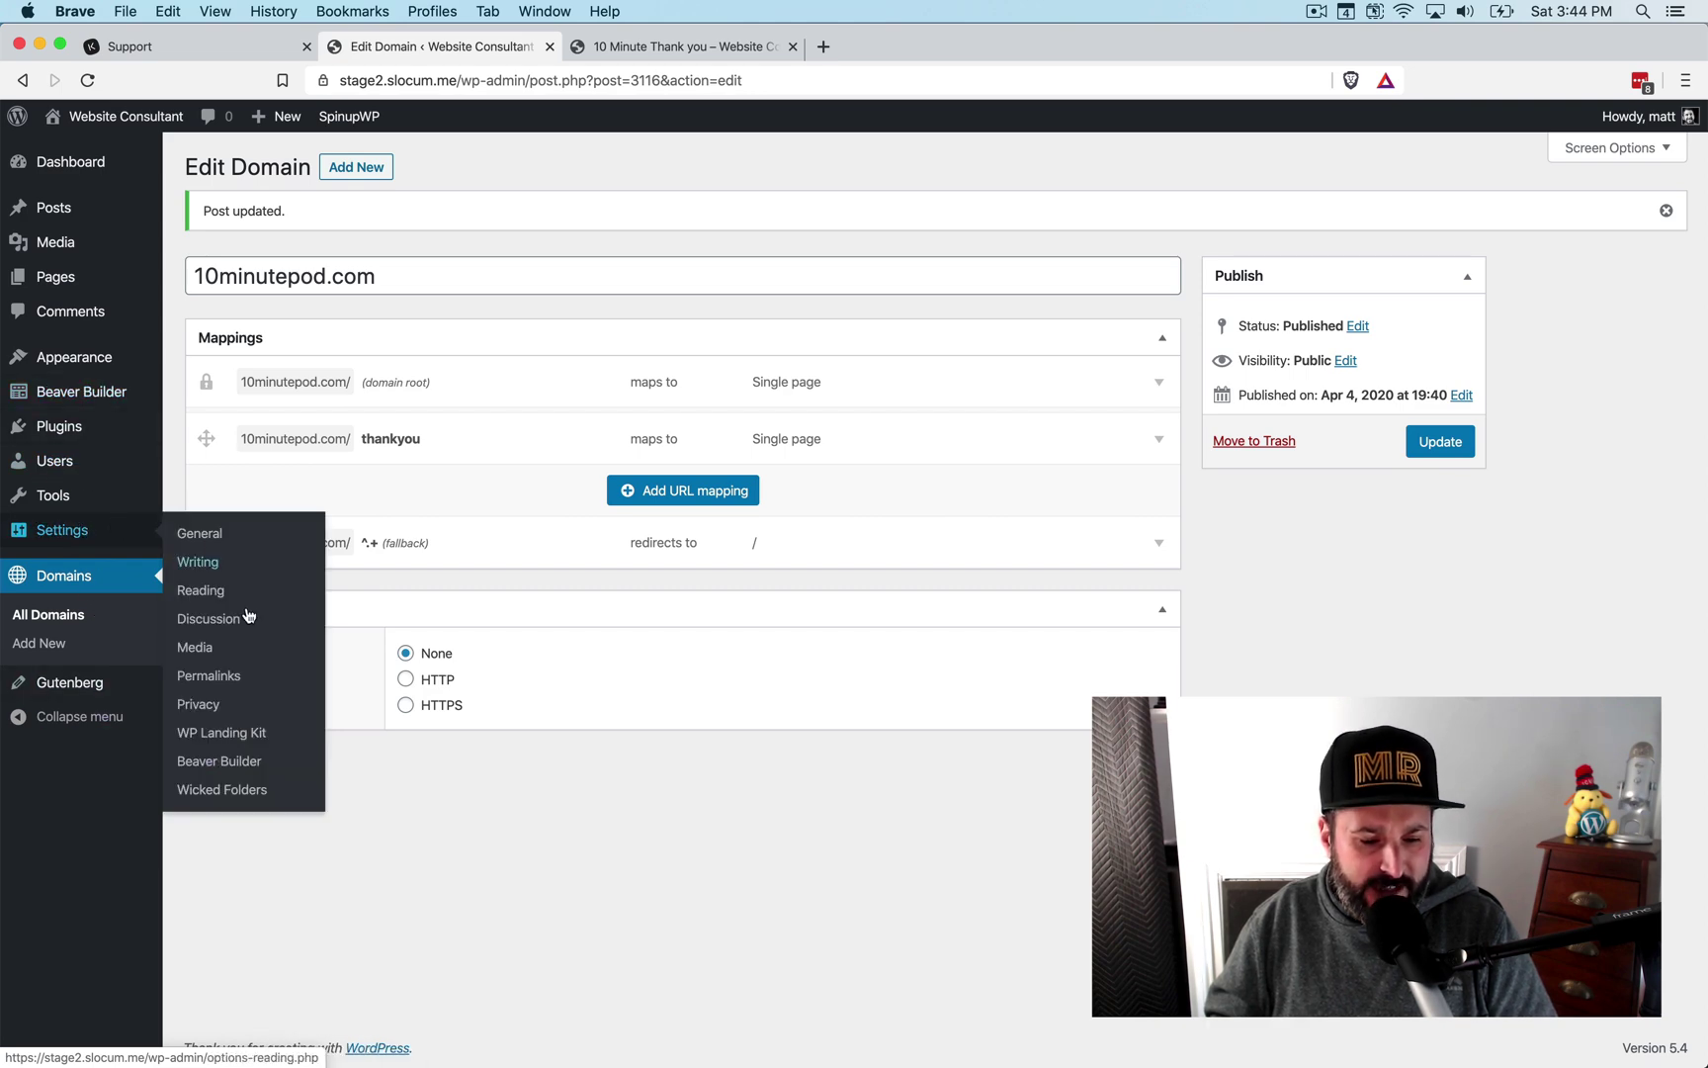
pyautogui.click(225, 793)
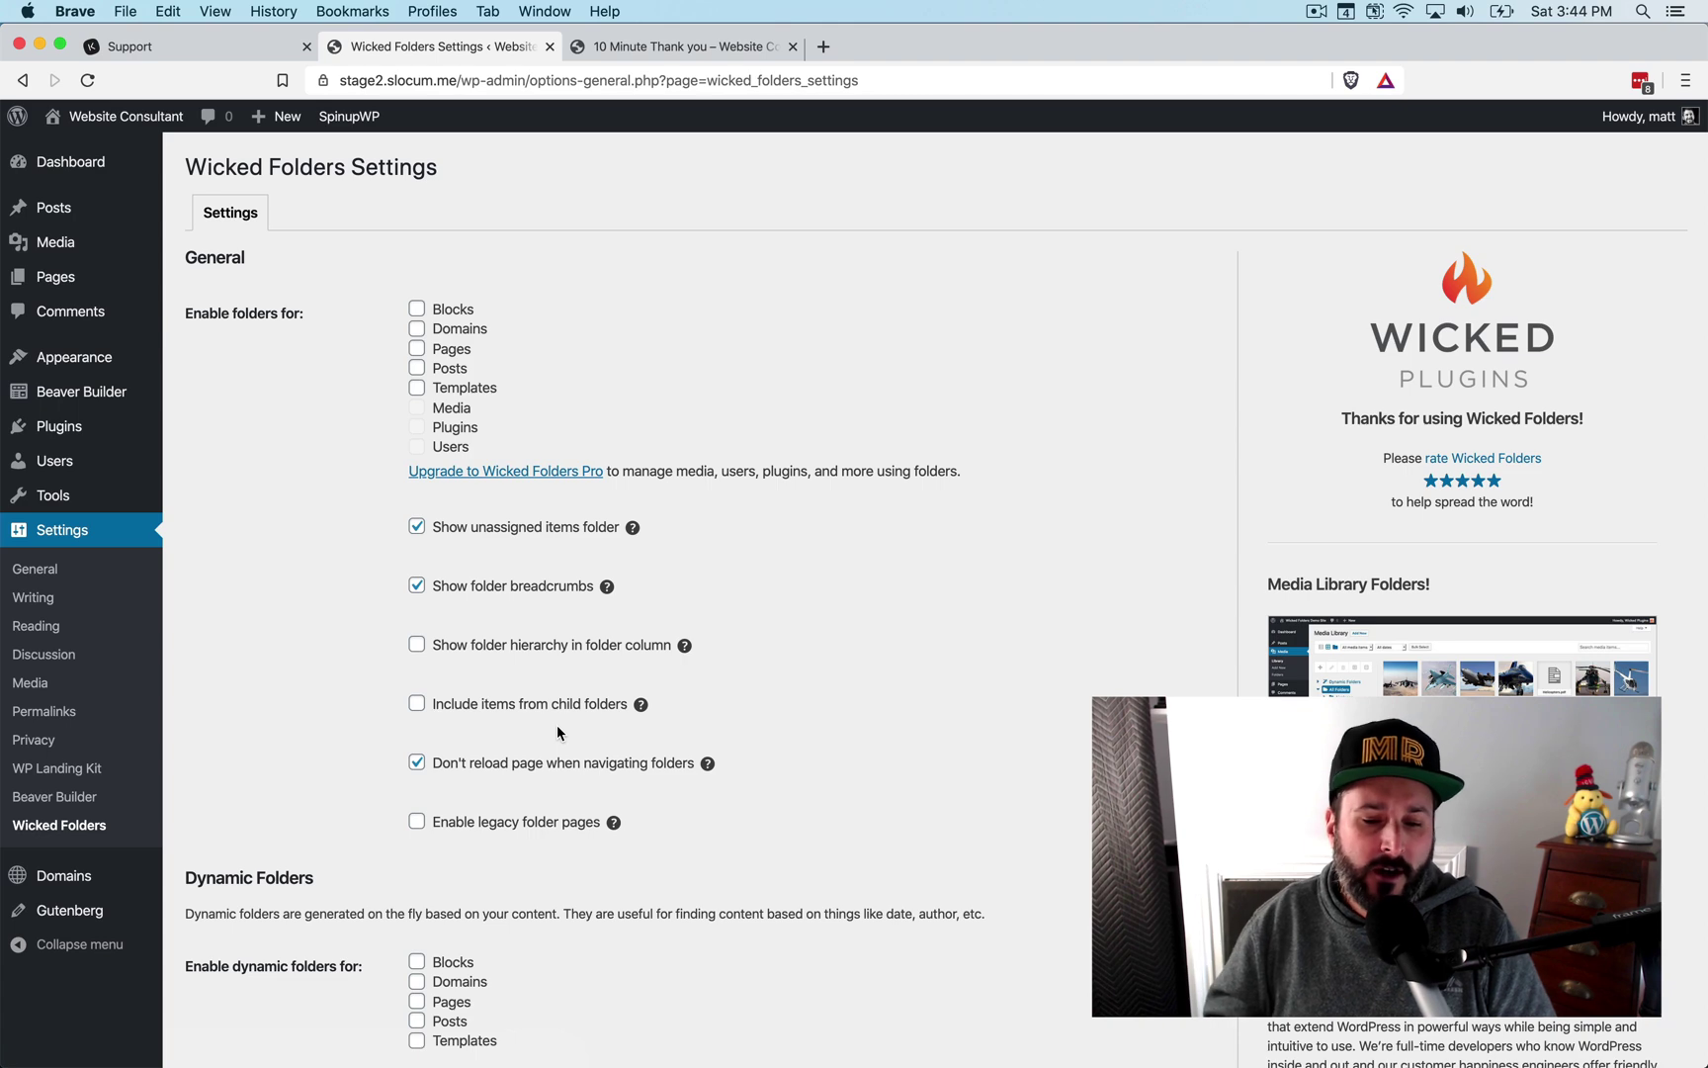
pyautogui.click(416, 349)
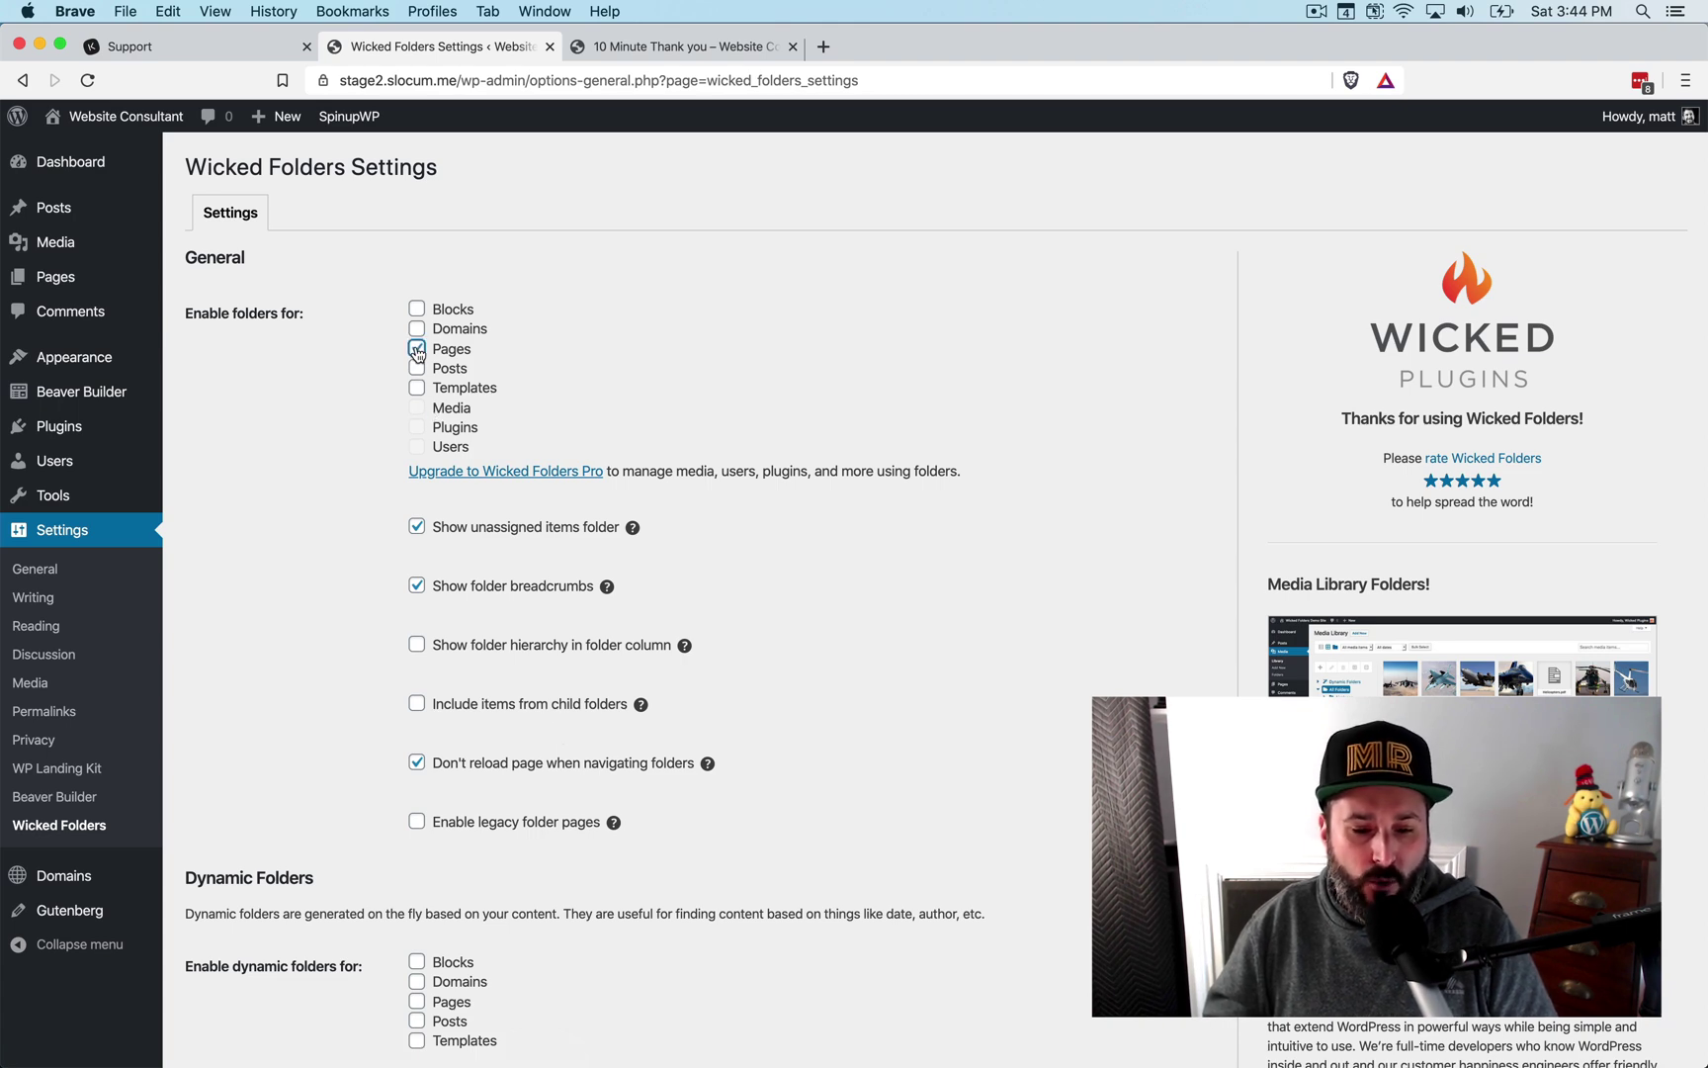
pyautogui.scroll(-3, 316, 622)
pyautogui.click(240, 962)
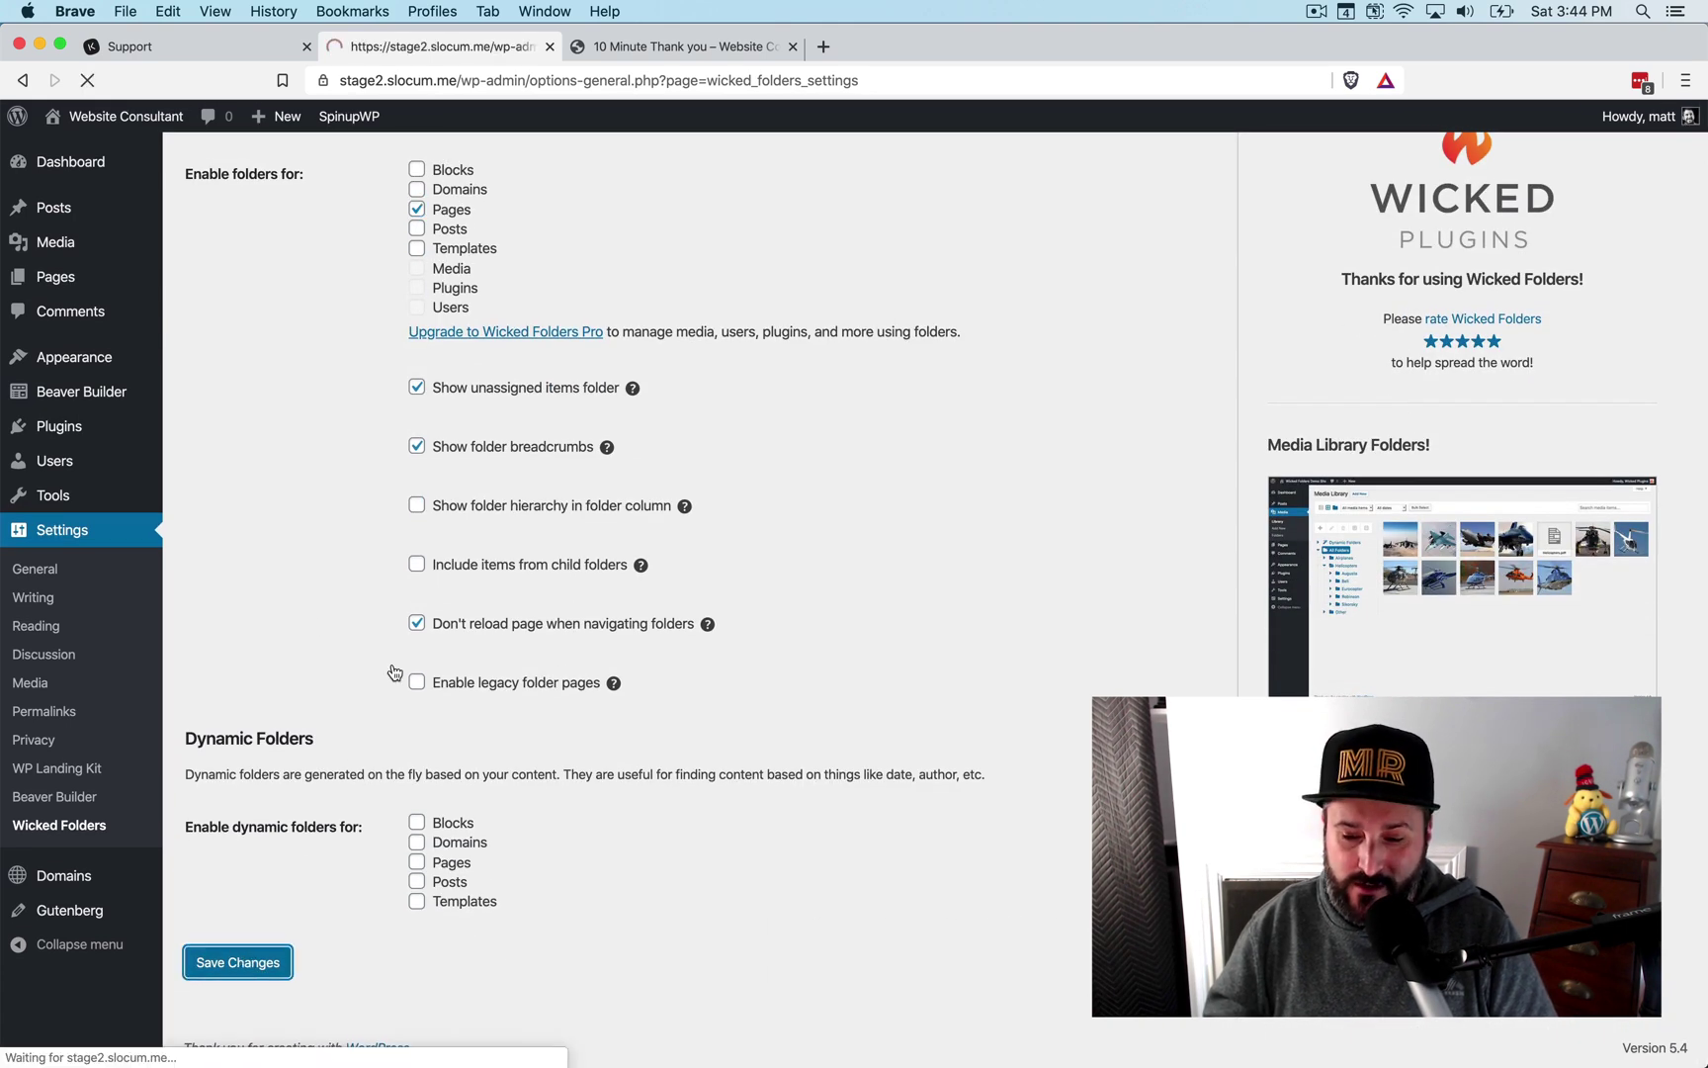
pyautogui.moveTo(84, 290)
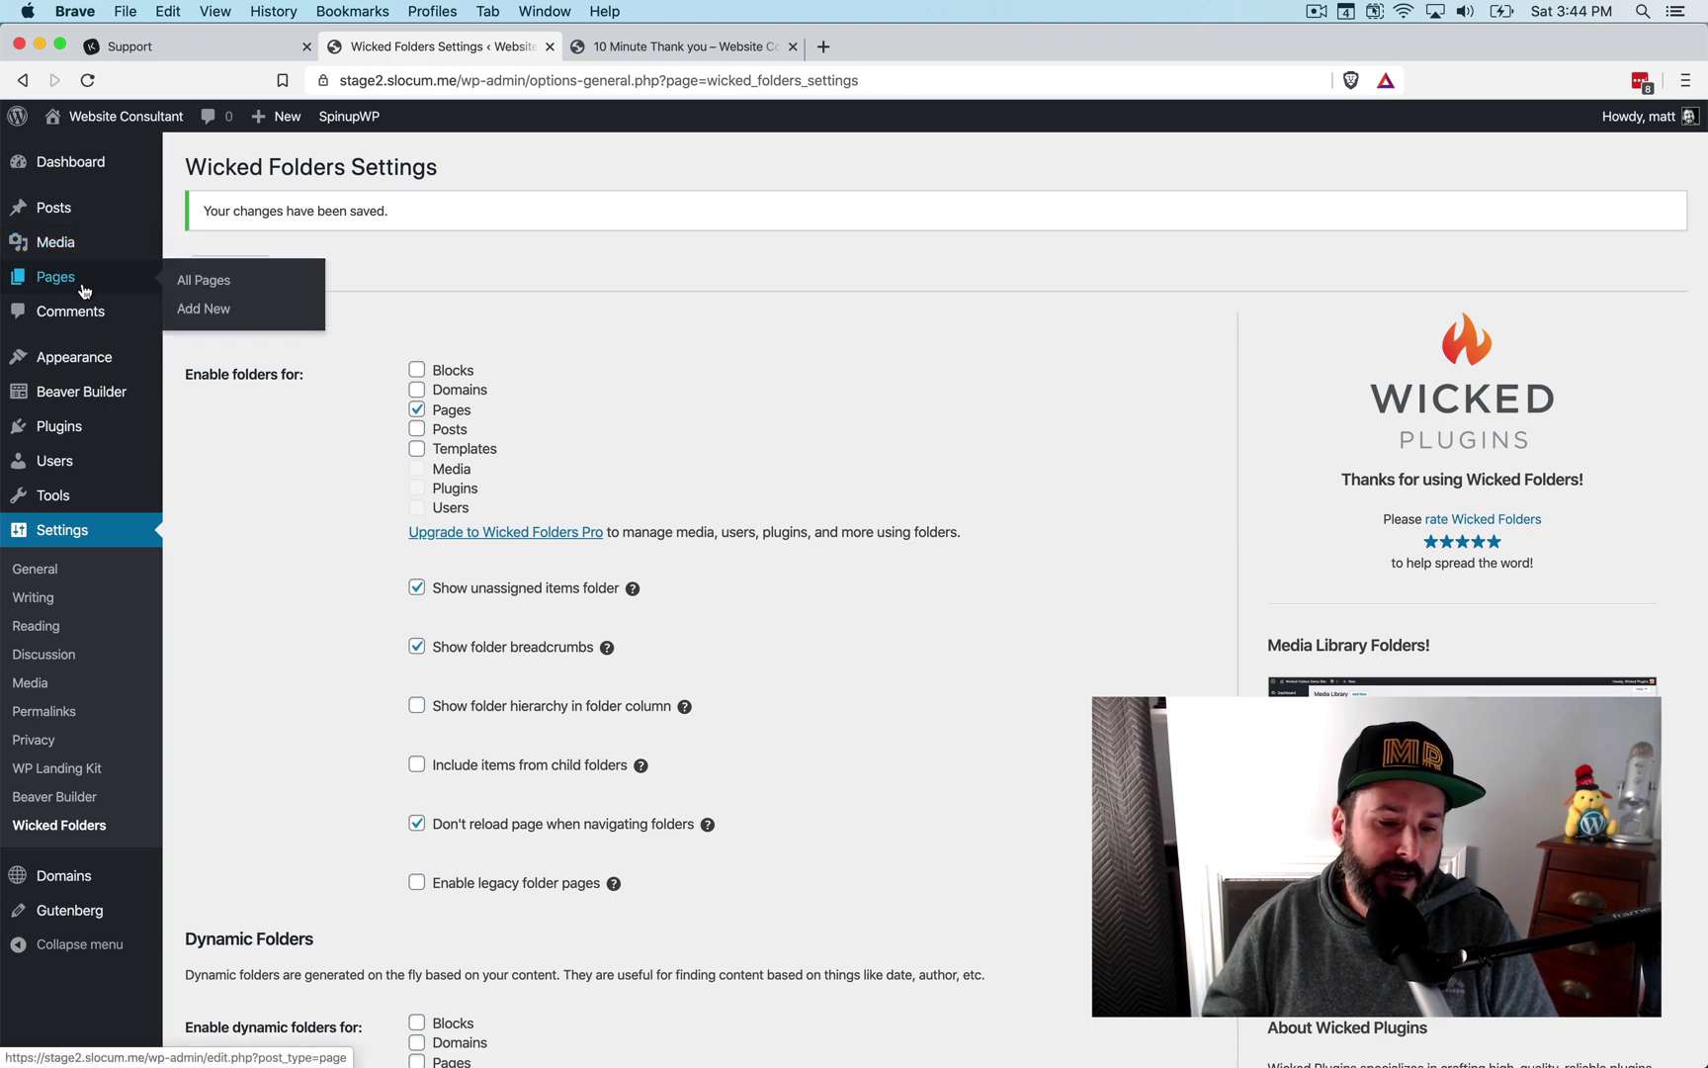
pyautogui.click(223, 308)
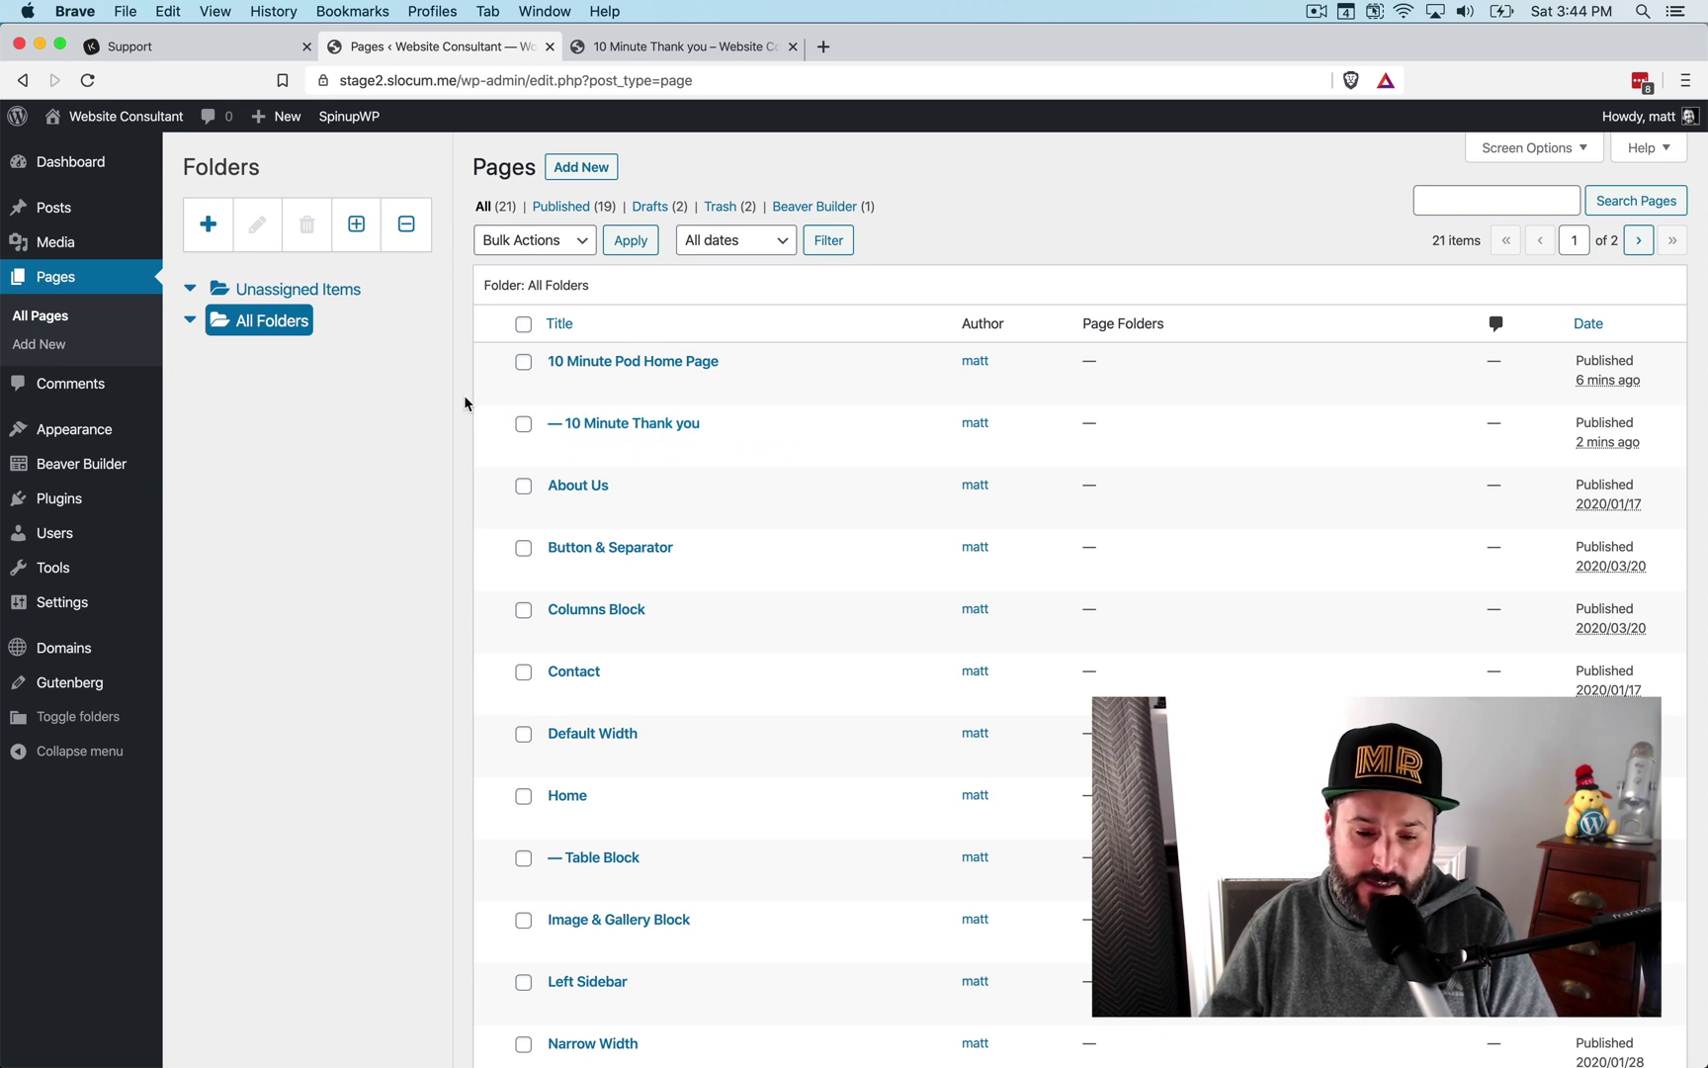
# Step: Create a new page folder named '10 Minute Pod'
pyautogui.click(206, 235)
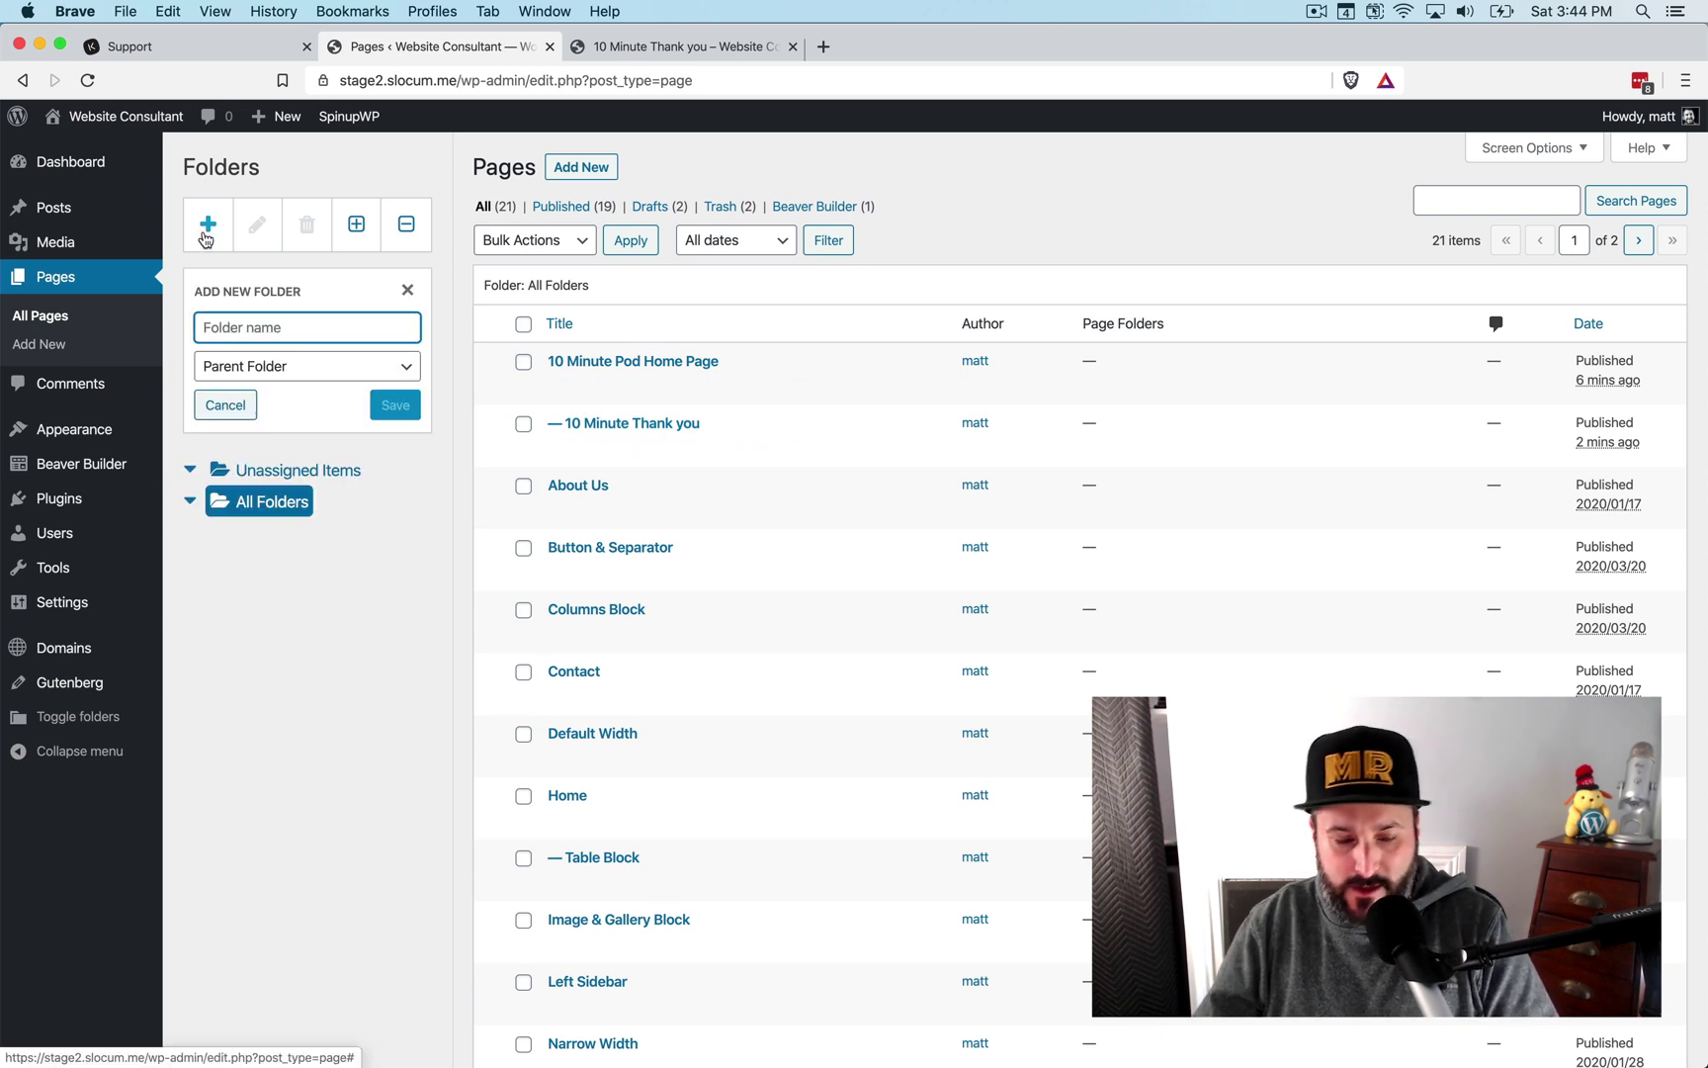
pyautogui.write('10 Mi')
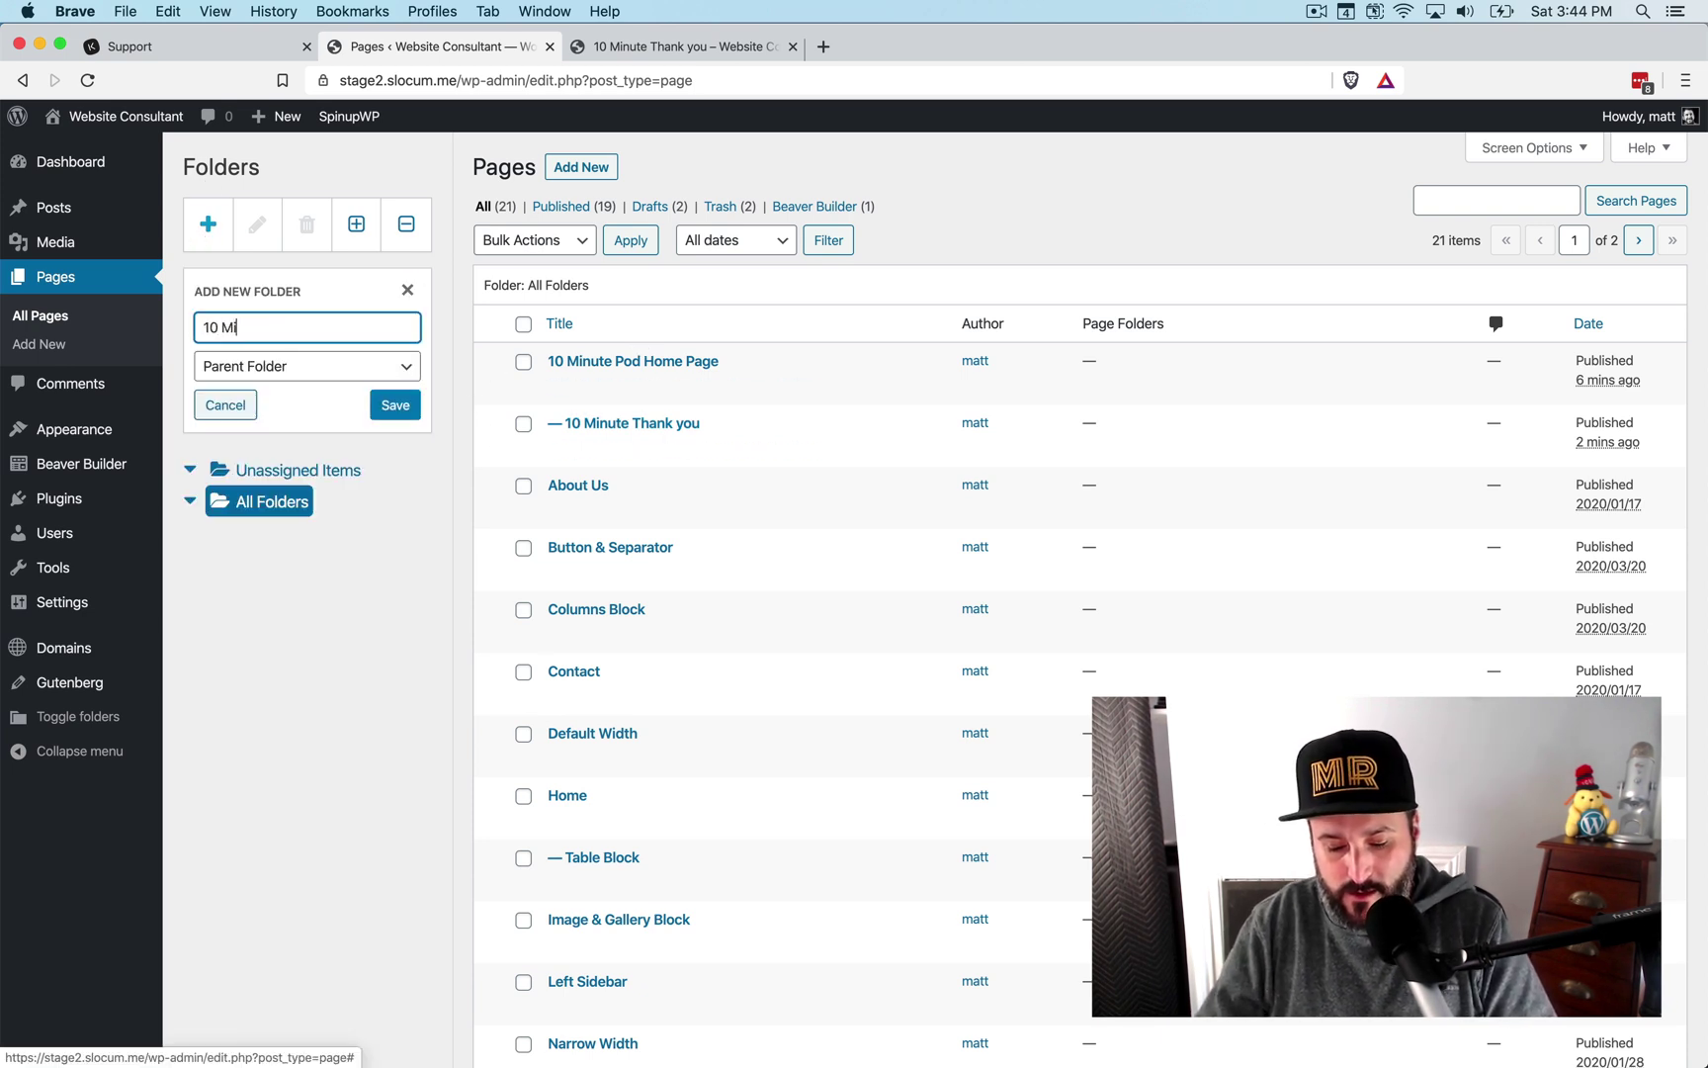
pyautogui.write('nute Pod')
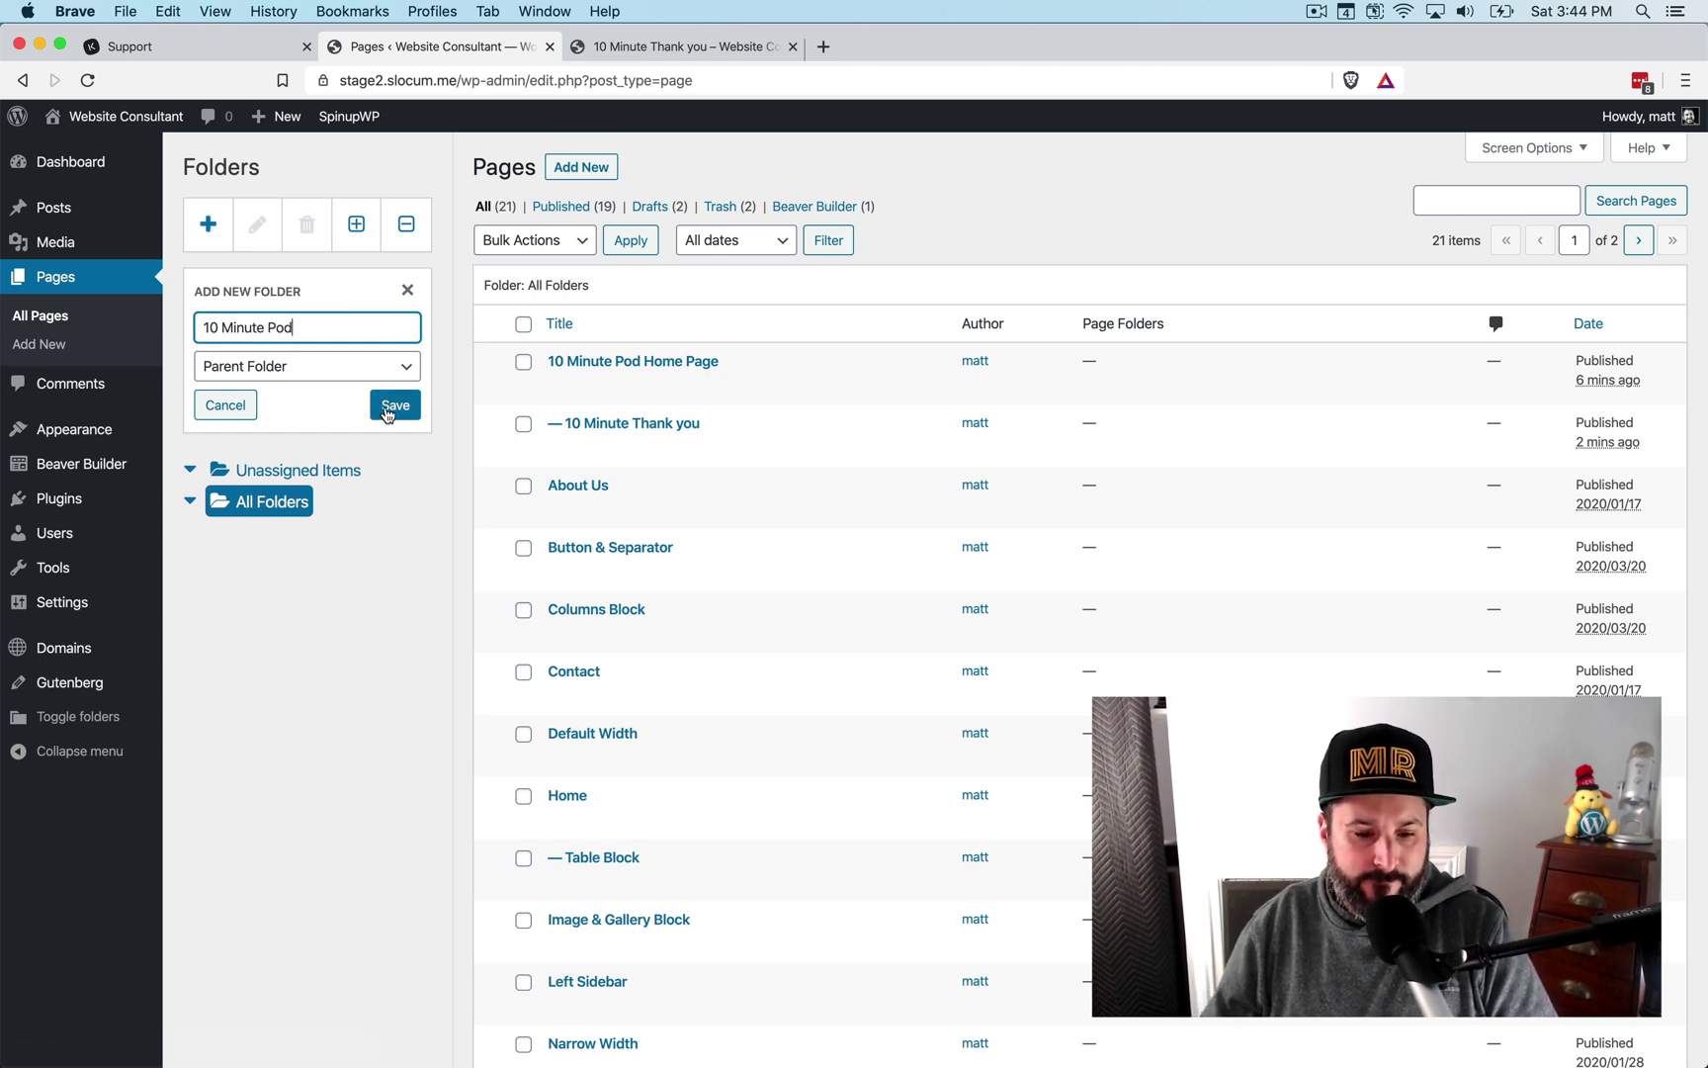
pyautogui.click(391, 409)
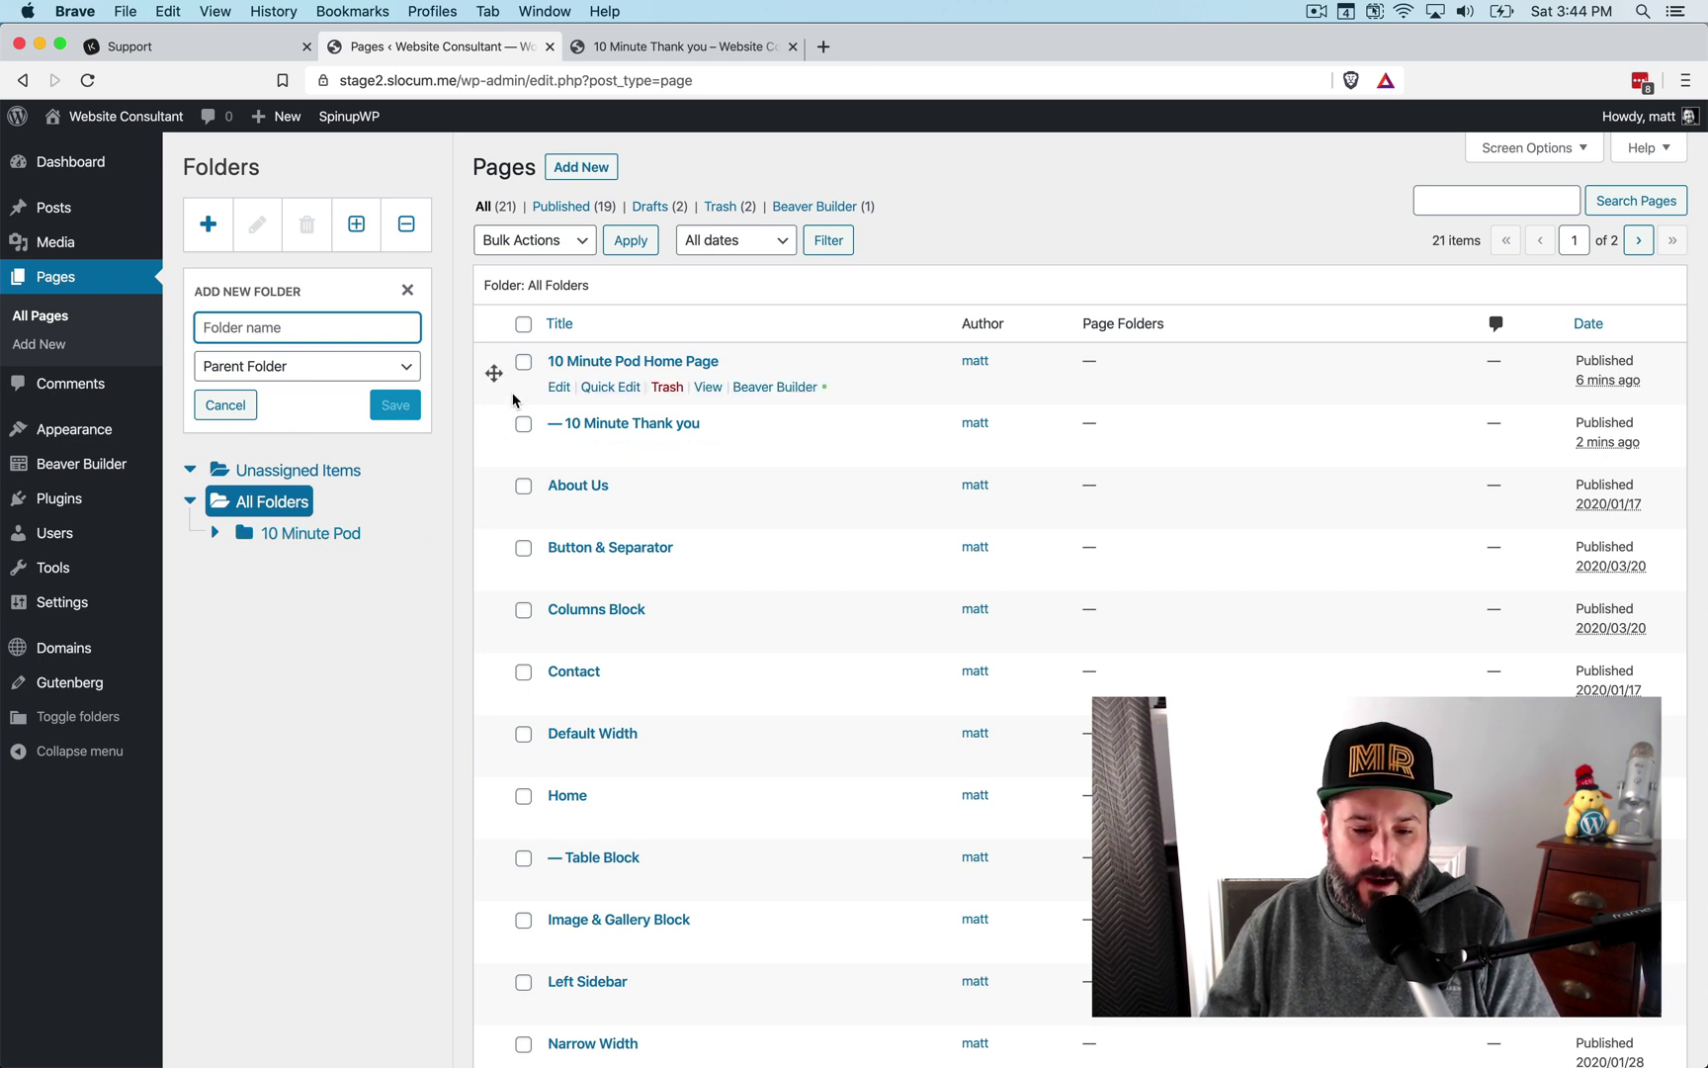
# Step: Move 10 Minute Pod Home Page and 10 Minute Thank you into the folder and show its contents
pyautogui.moveTo(496, 374); pyautogui.dragTo(346, 543)
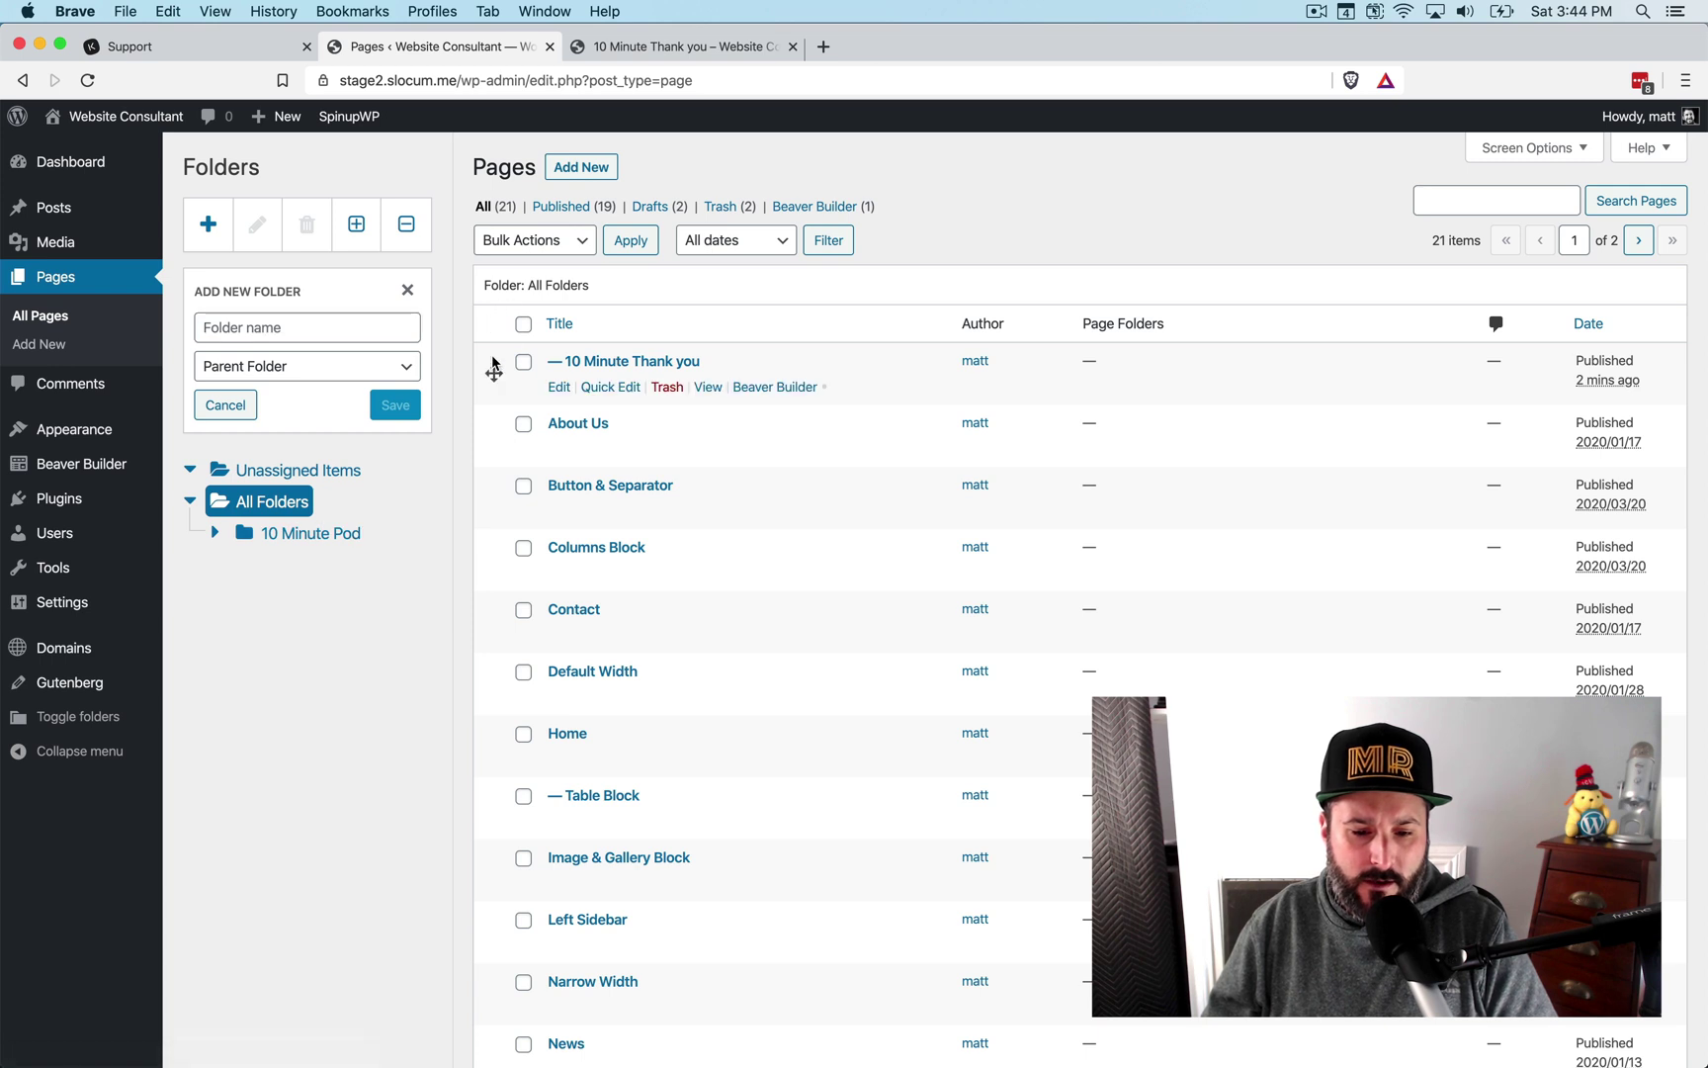
pyautogui.moveTo(492, 372); pyautogui.dragTo(356, 534)
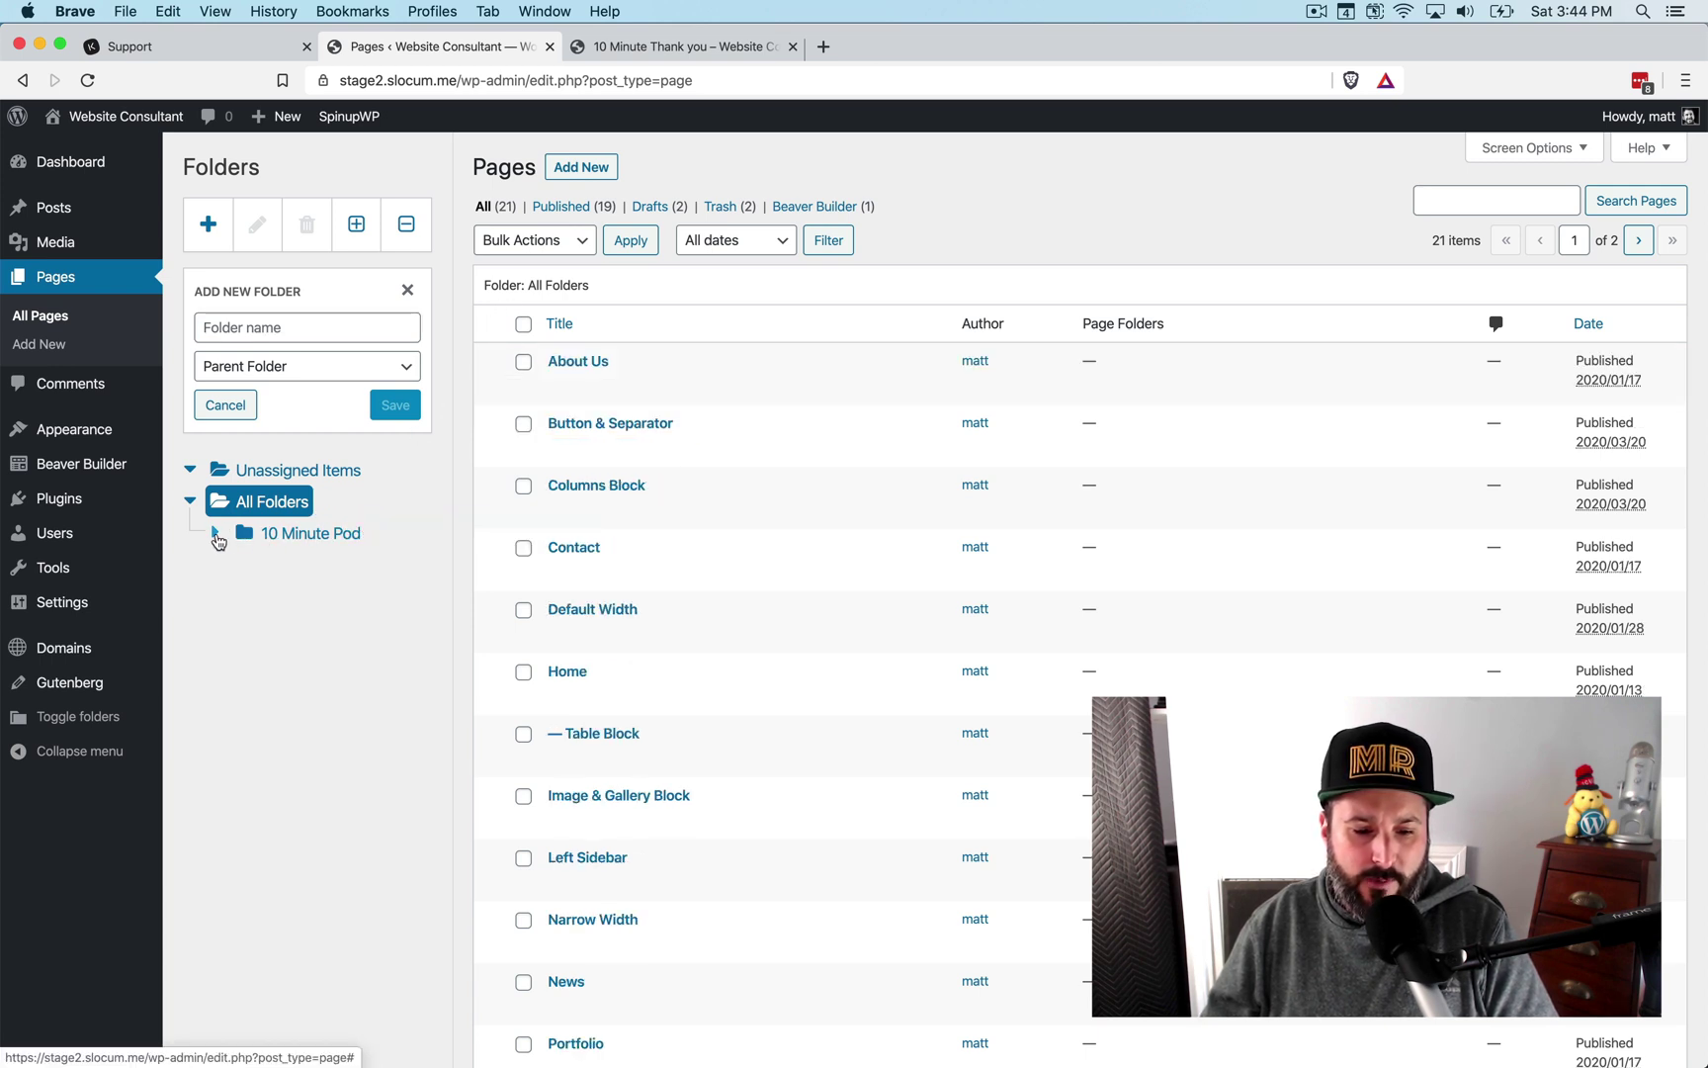
pyautogui.click(310, 531)
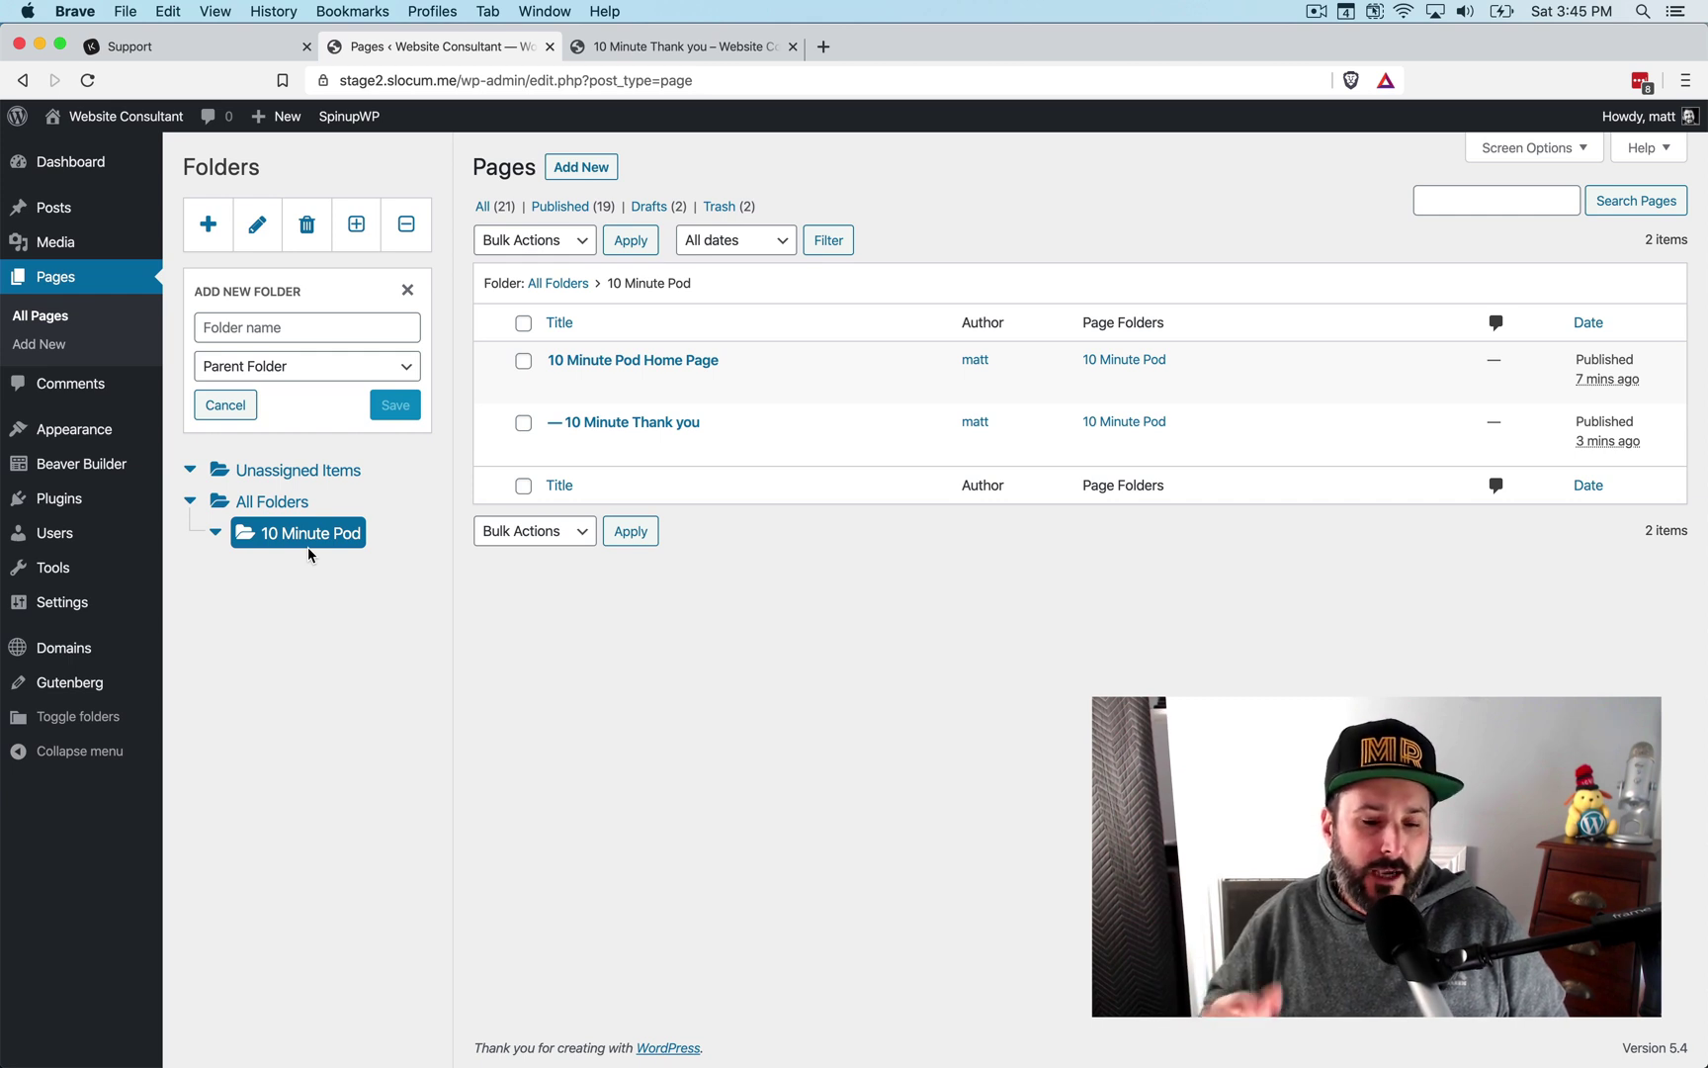
pyautogui.moveTo(105, 435)
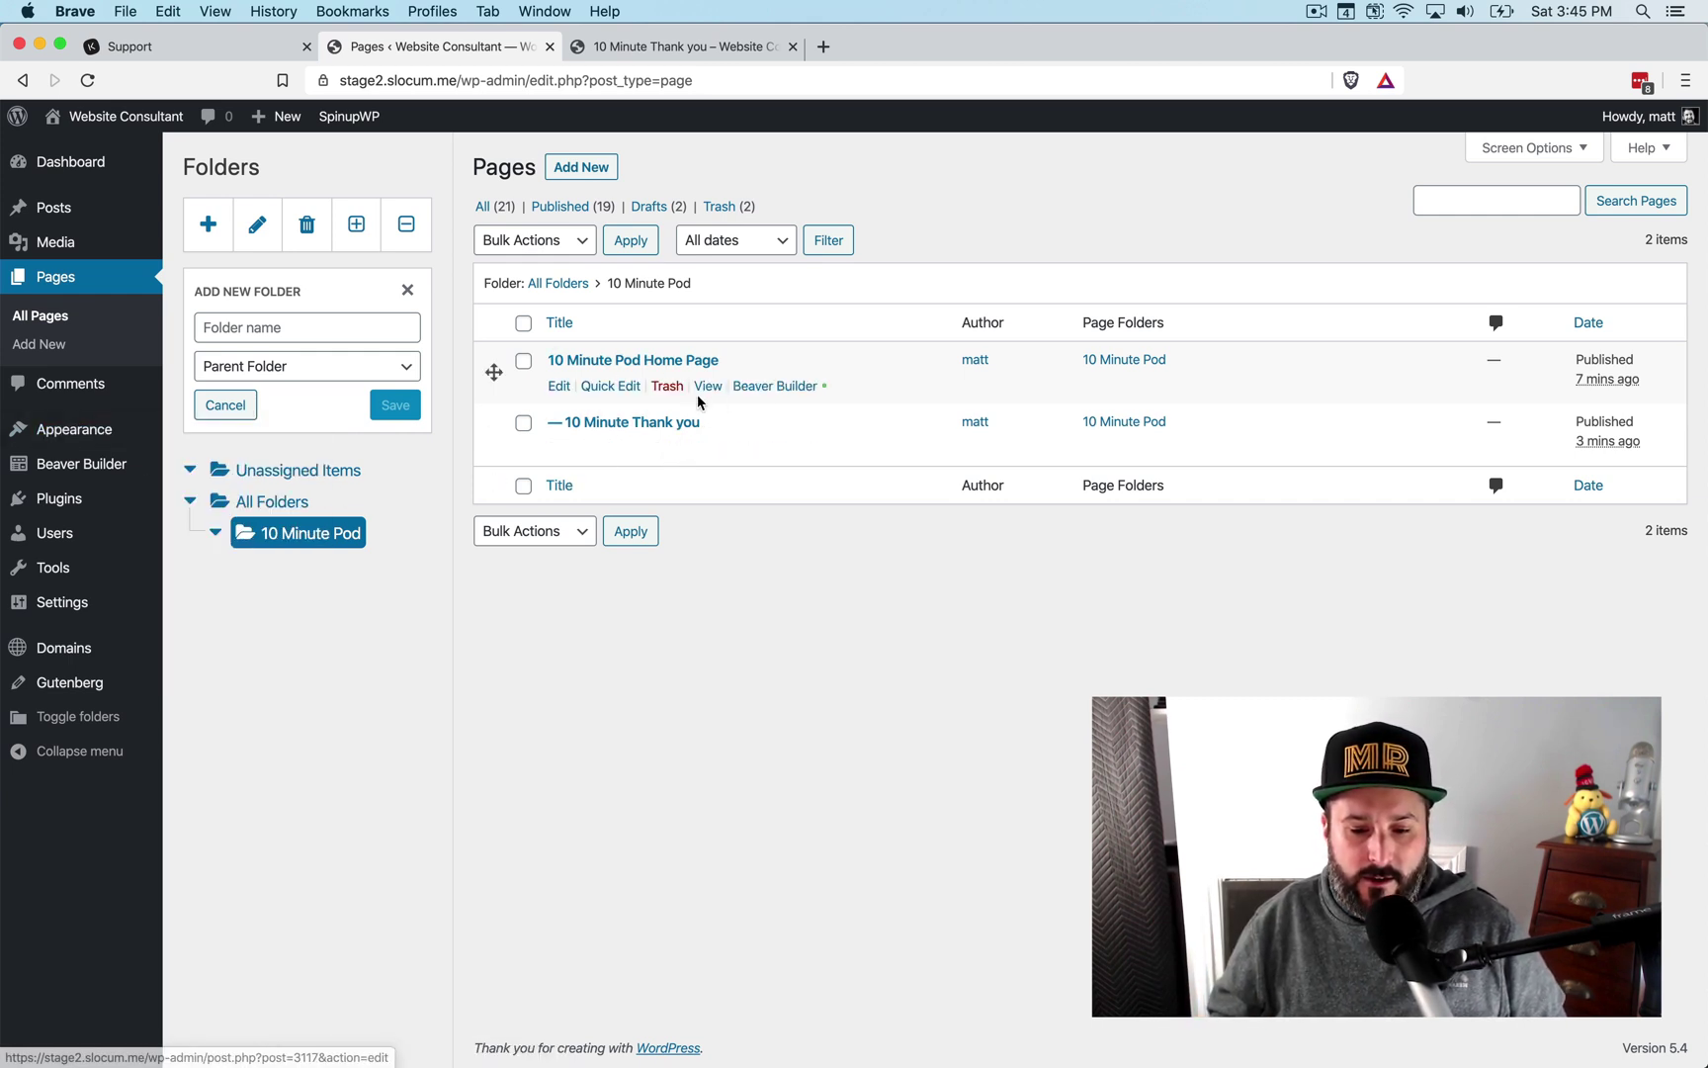
# Step: Scroll through the live 10 Minute Pod Home Page, ending on the WP Landing Kit support tab
pyautogui.click(706, 397)
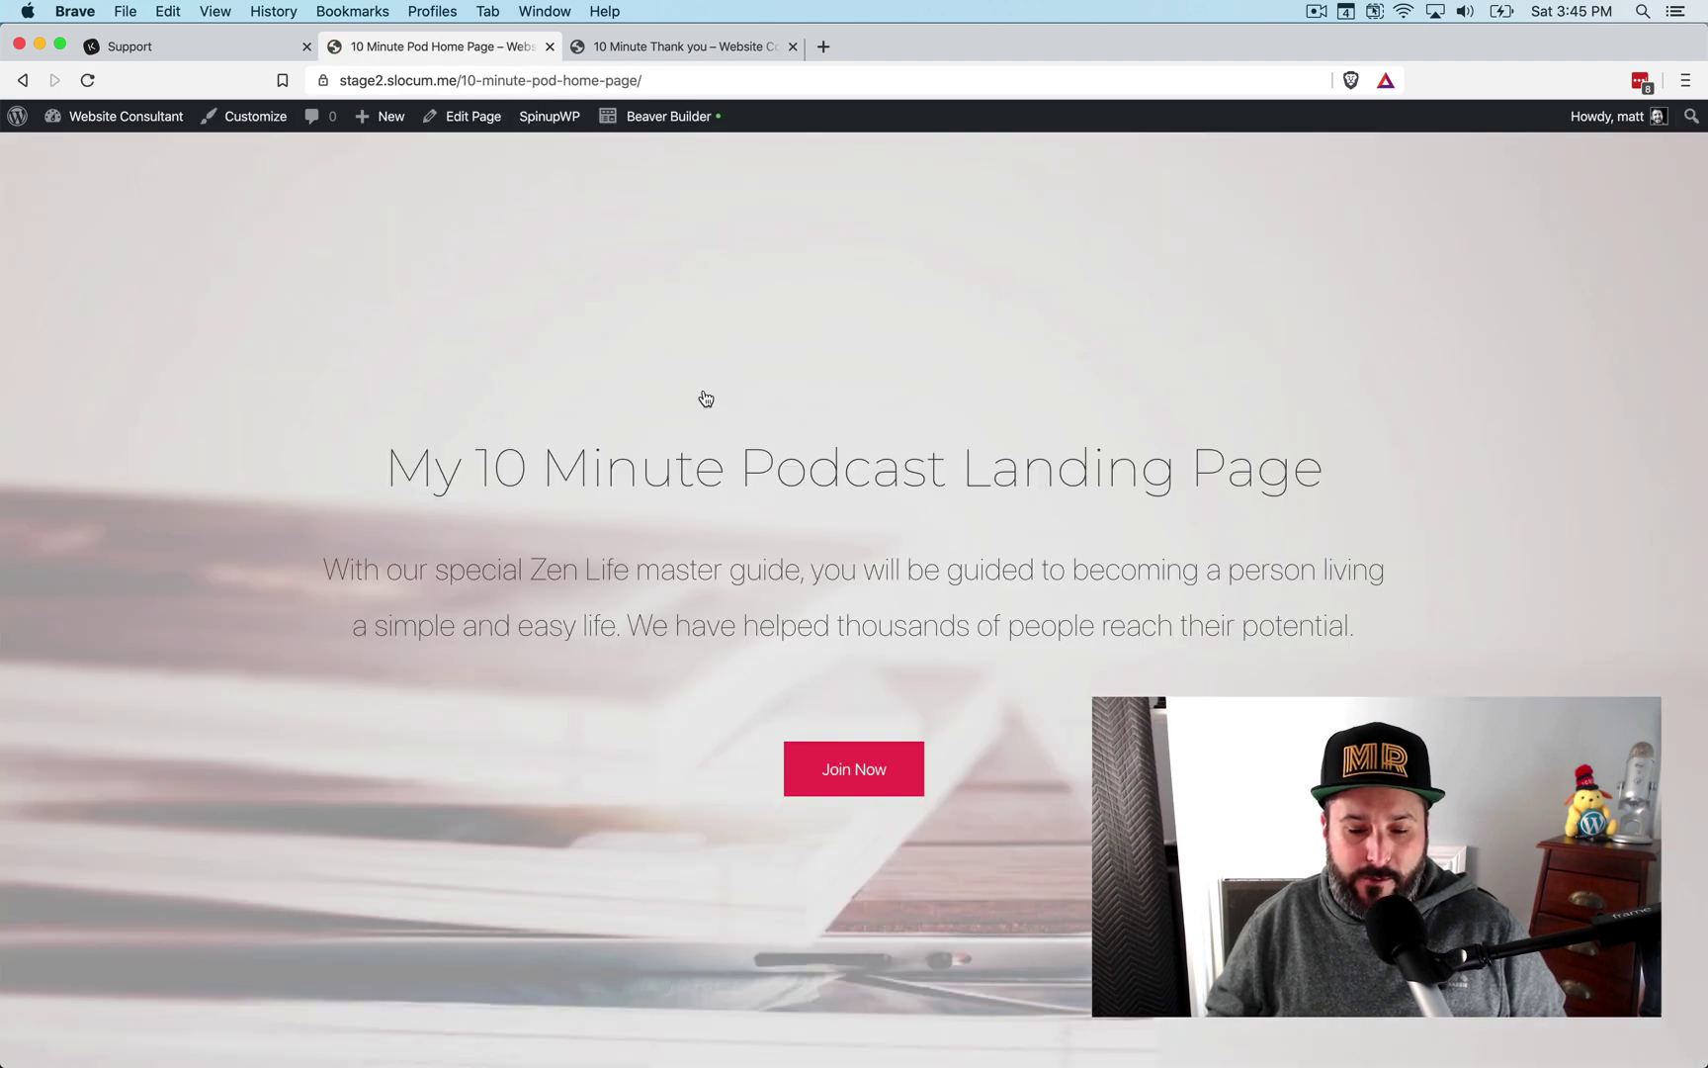
pyautogui.scroll(-5, 787, 491)
pyautogui.scroll(6, 786, 494)
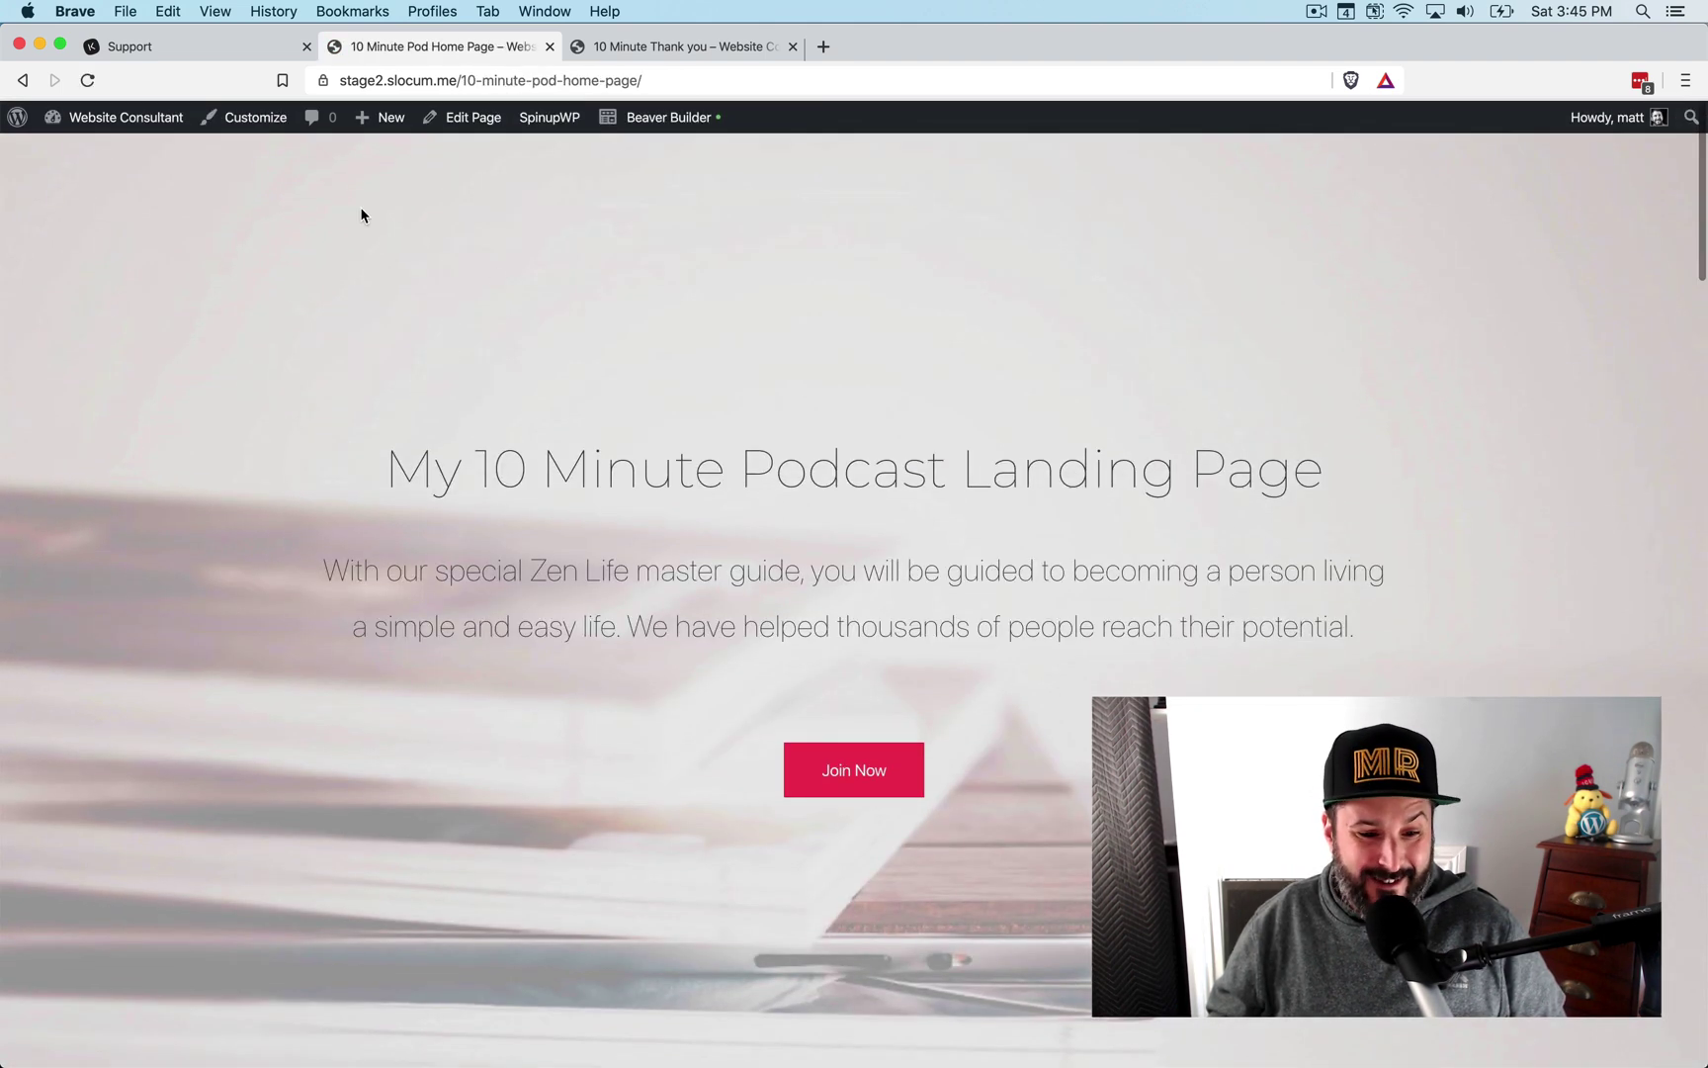
pyautogui.click(117, 49)
pyautogui.click(462, 49)
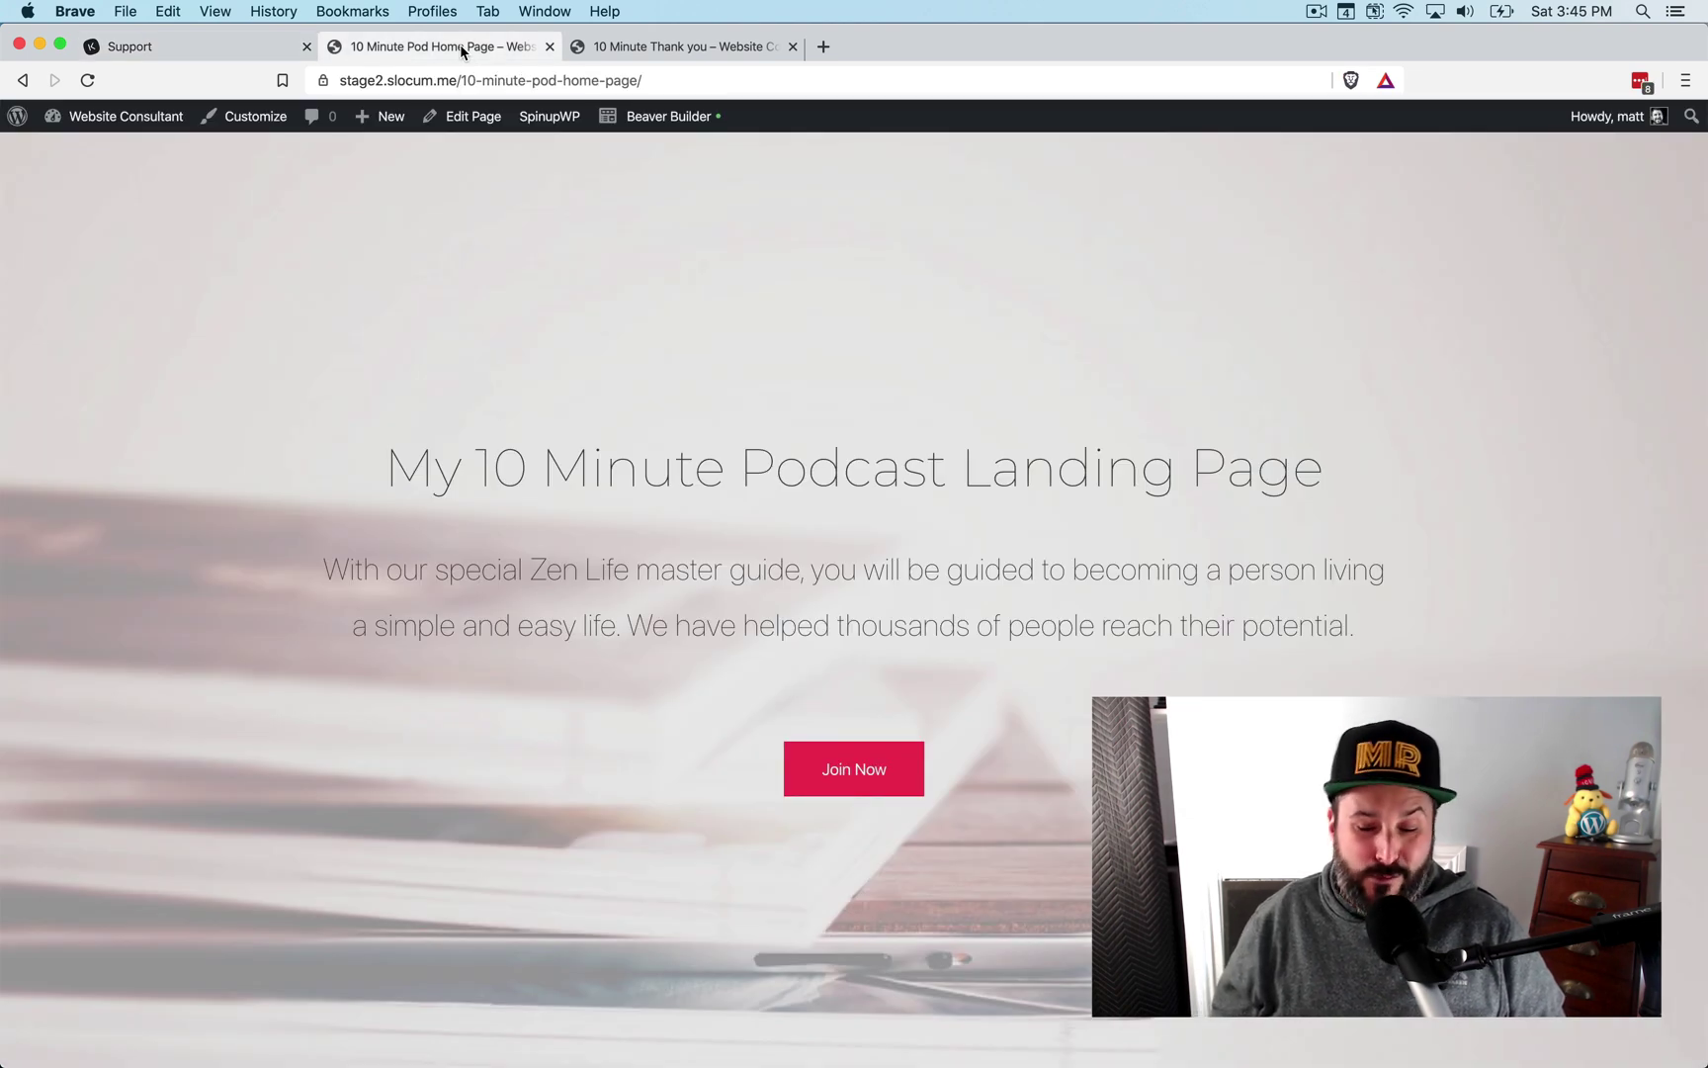
pyautogui.scroll(-10, 715, 241)
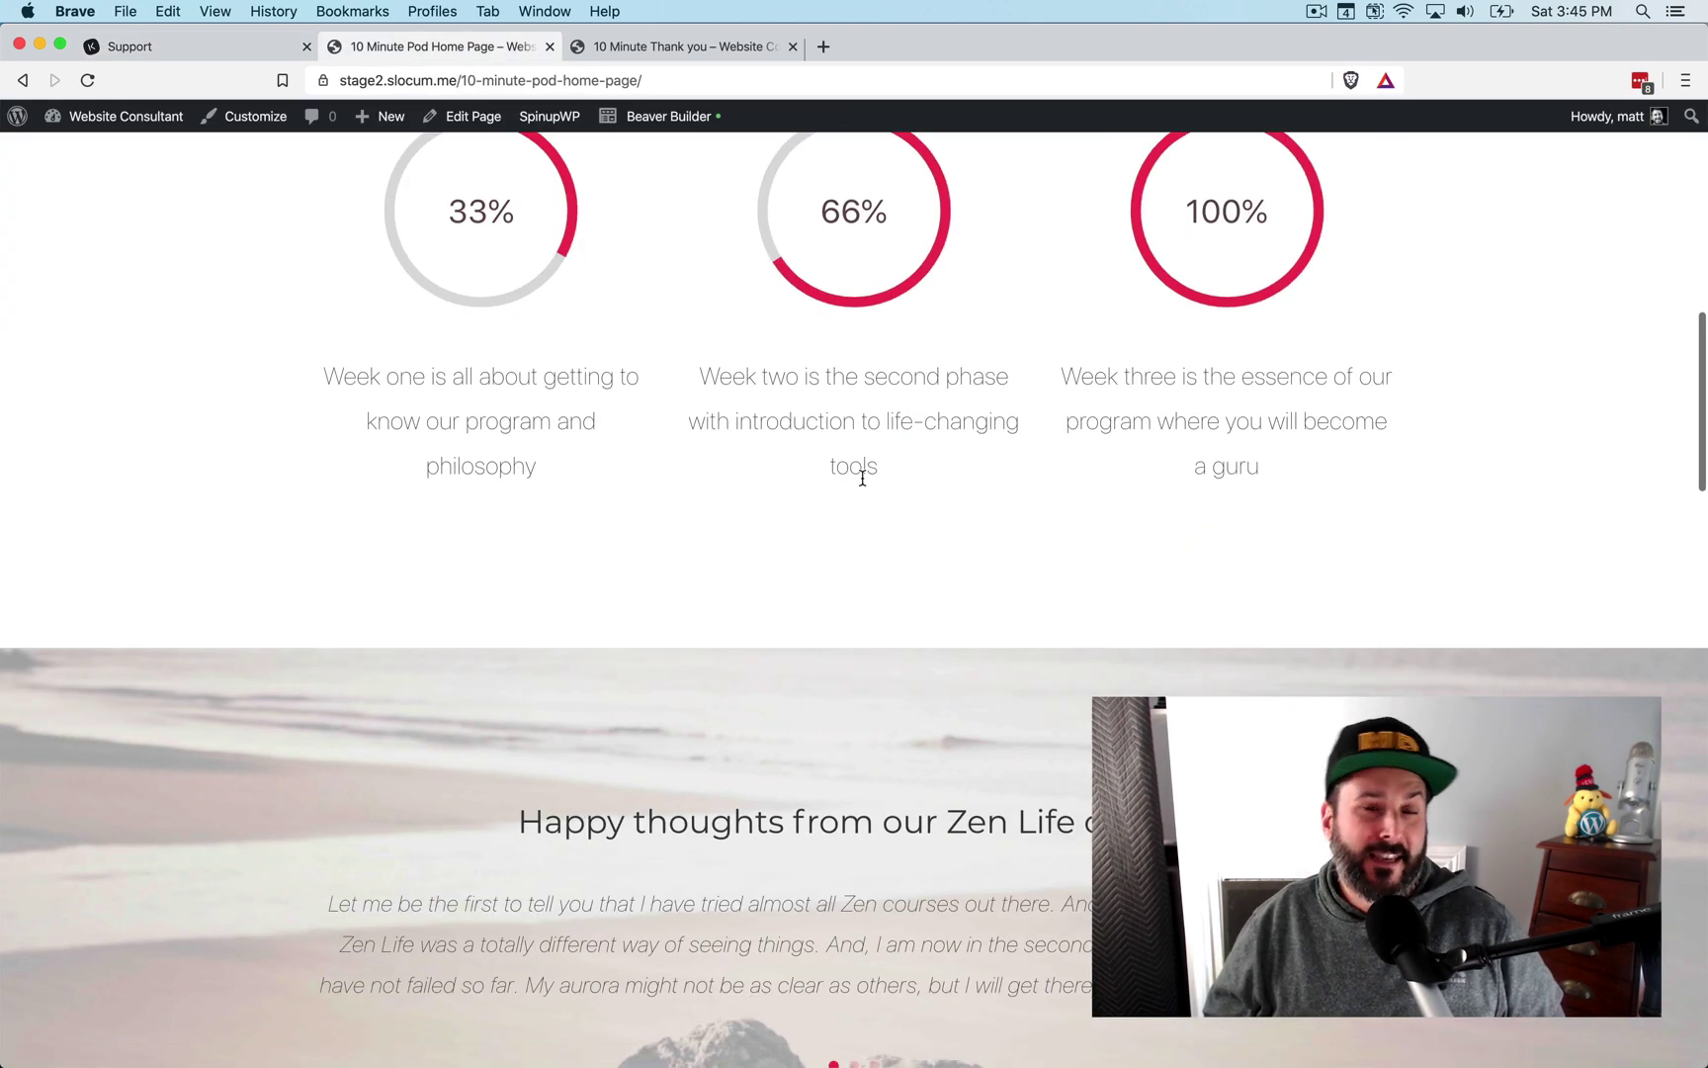
pyautogui.scroll(2, 797, 507)
pyautogui.scroll(5, 797, 507)
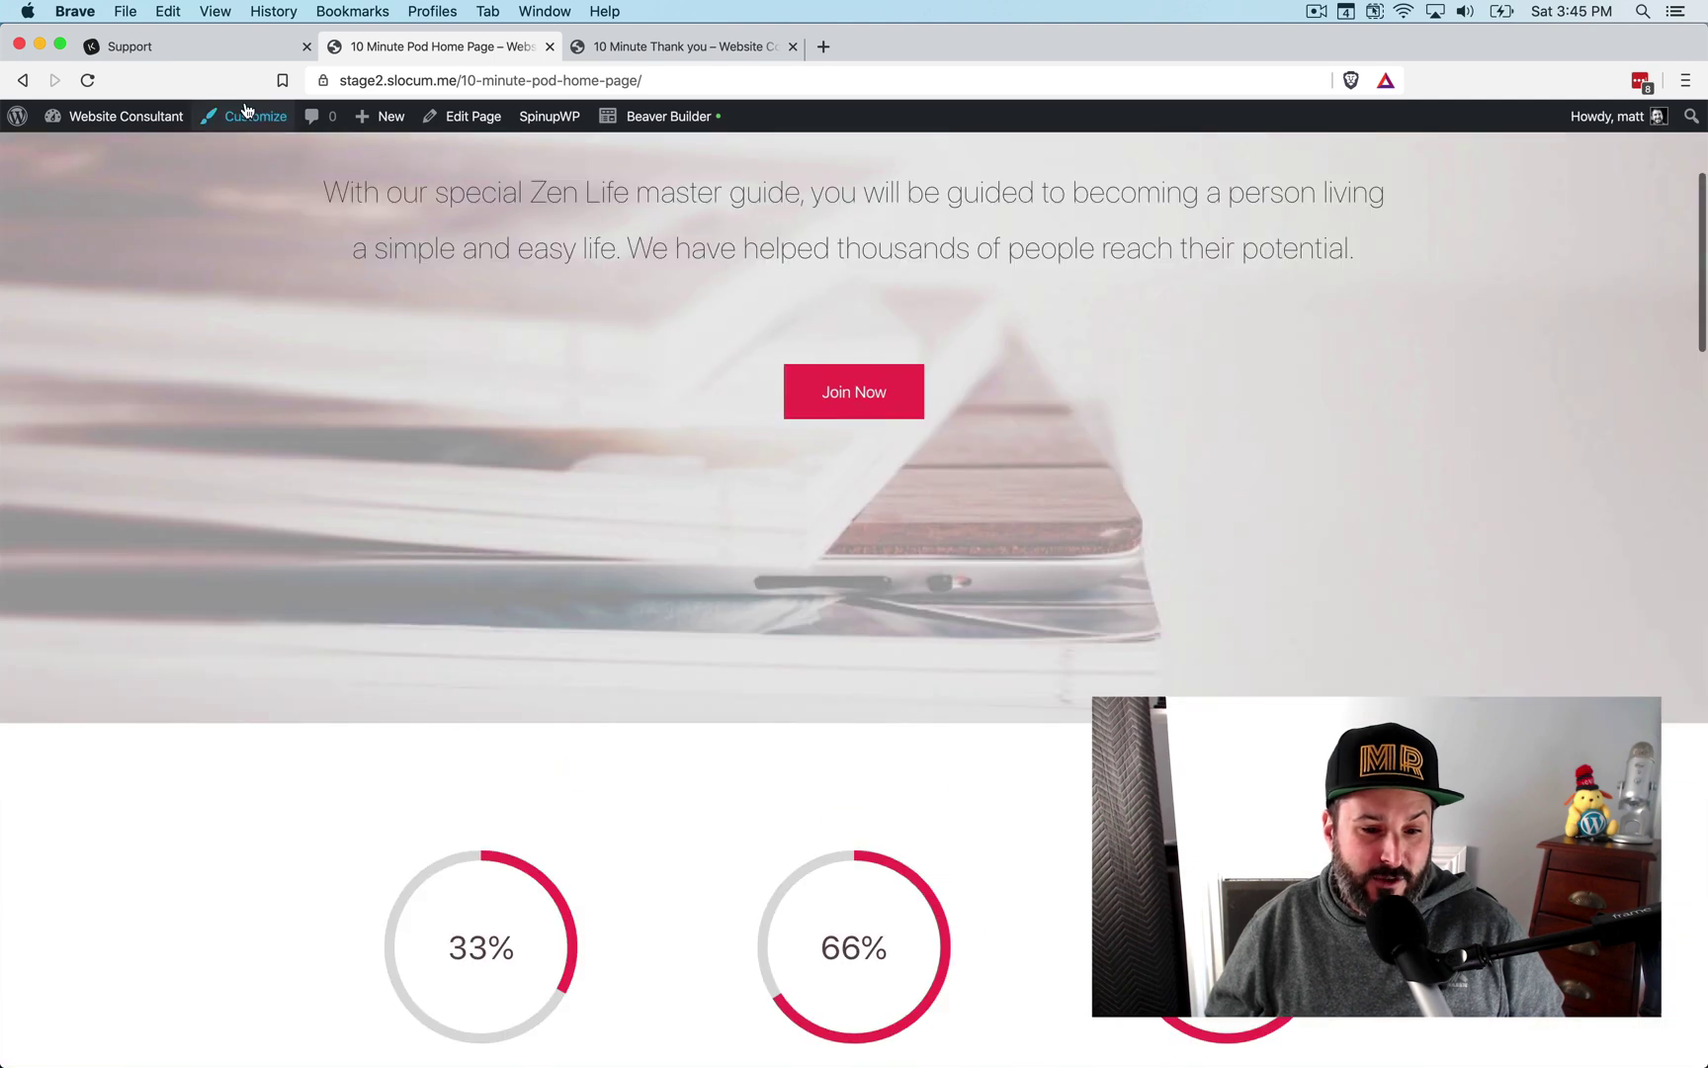
pyautogui.click(206, 52)
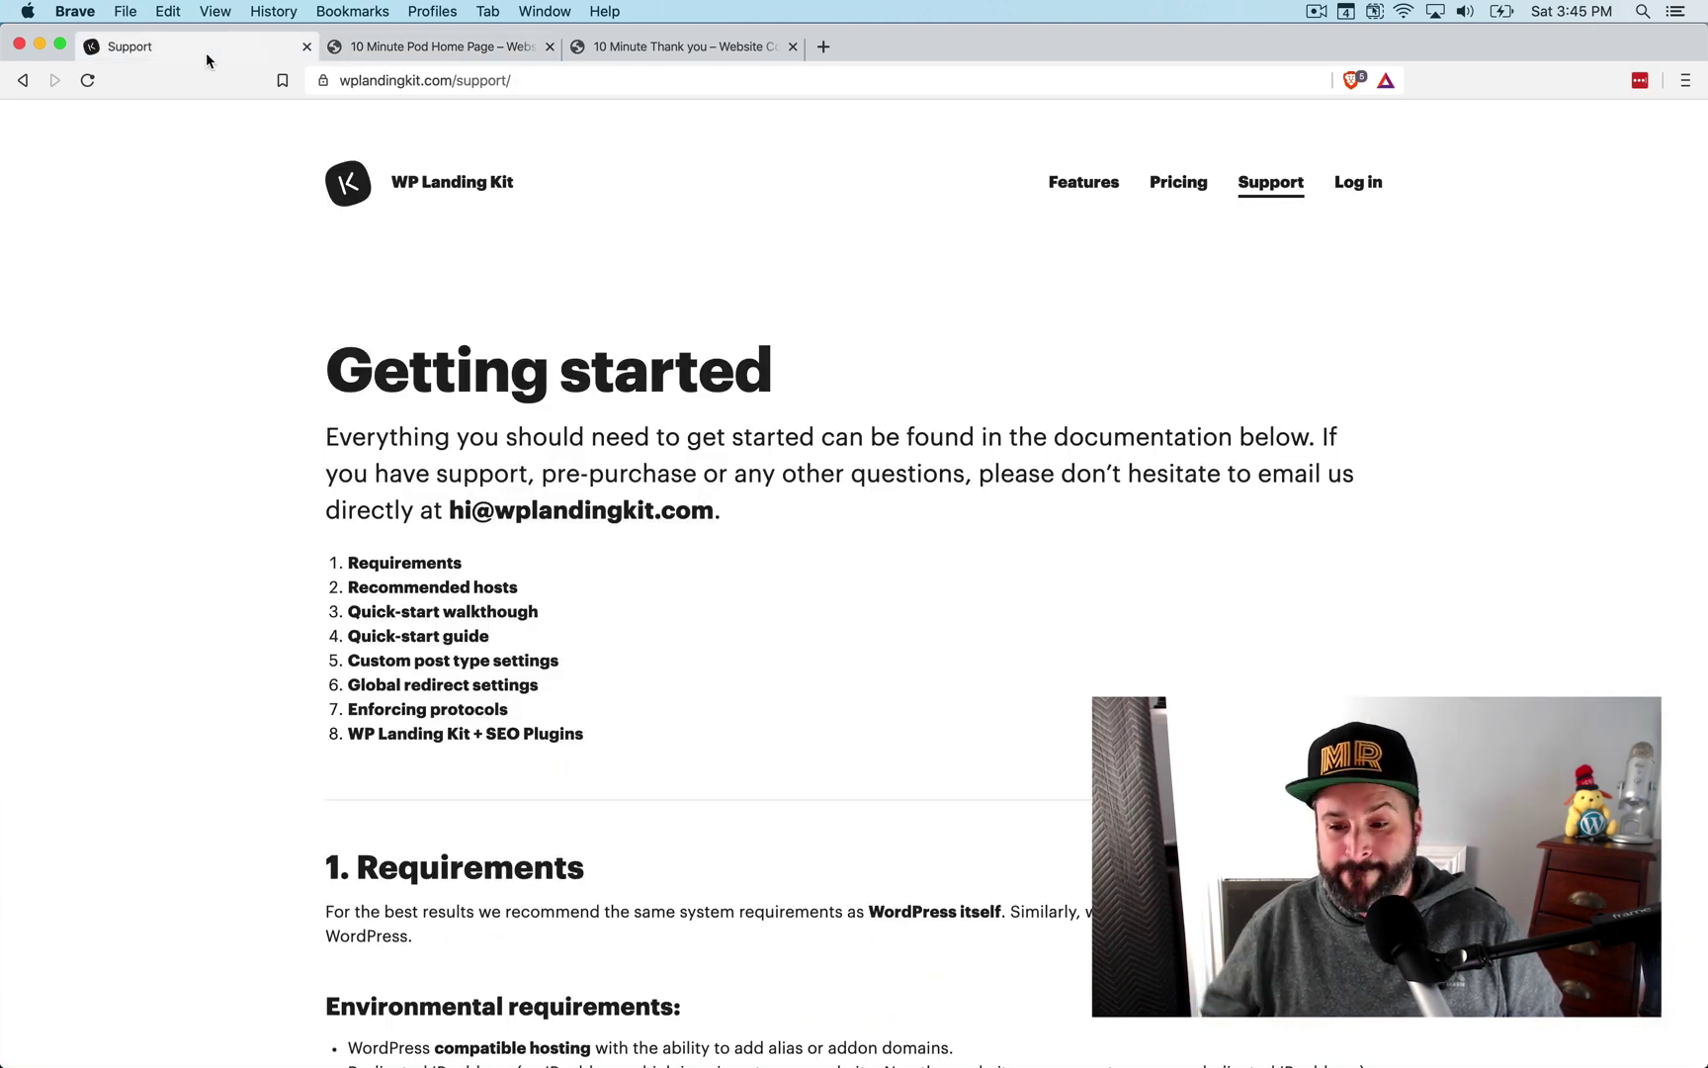
# Step: Open WP Landing Kit Pricing and review the Standard ($59) and Developer ($159) plans
pyautogui.click(1153, 186)
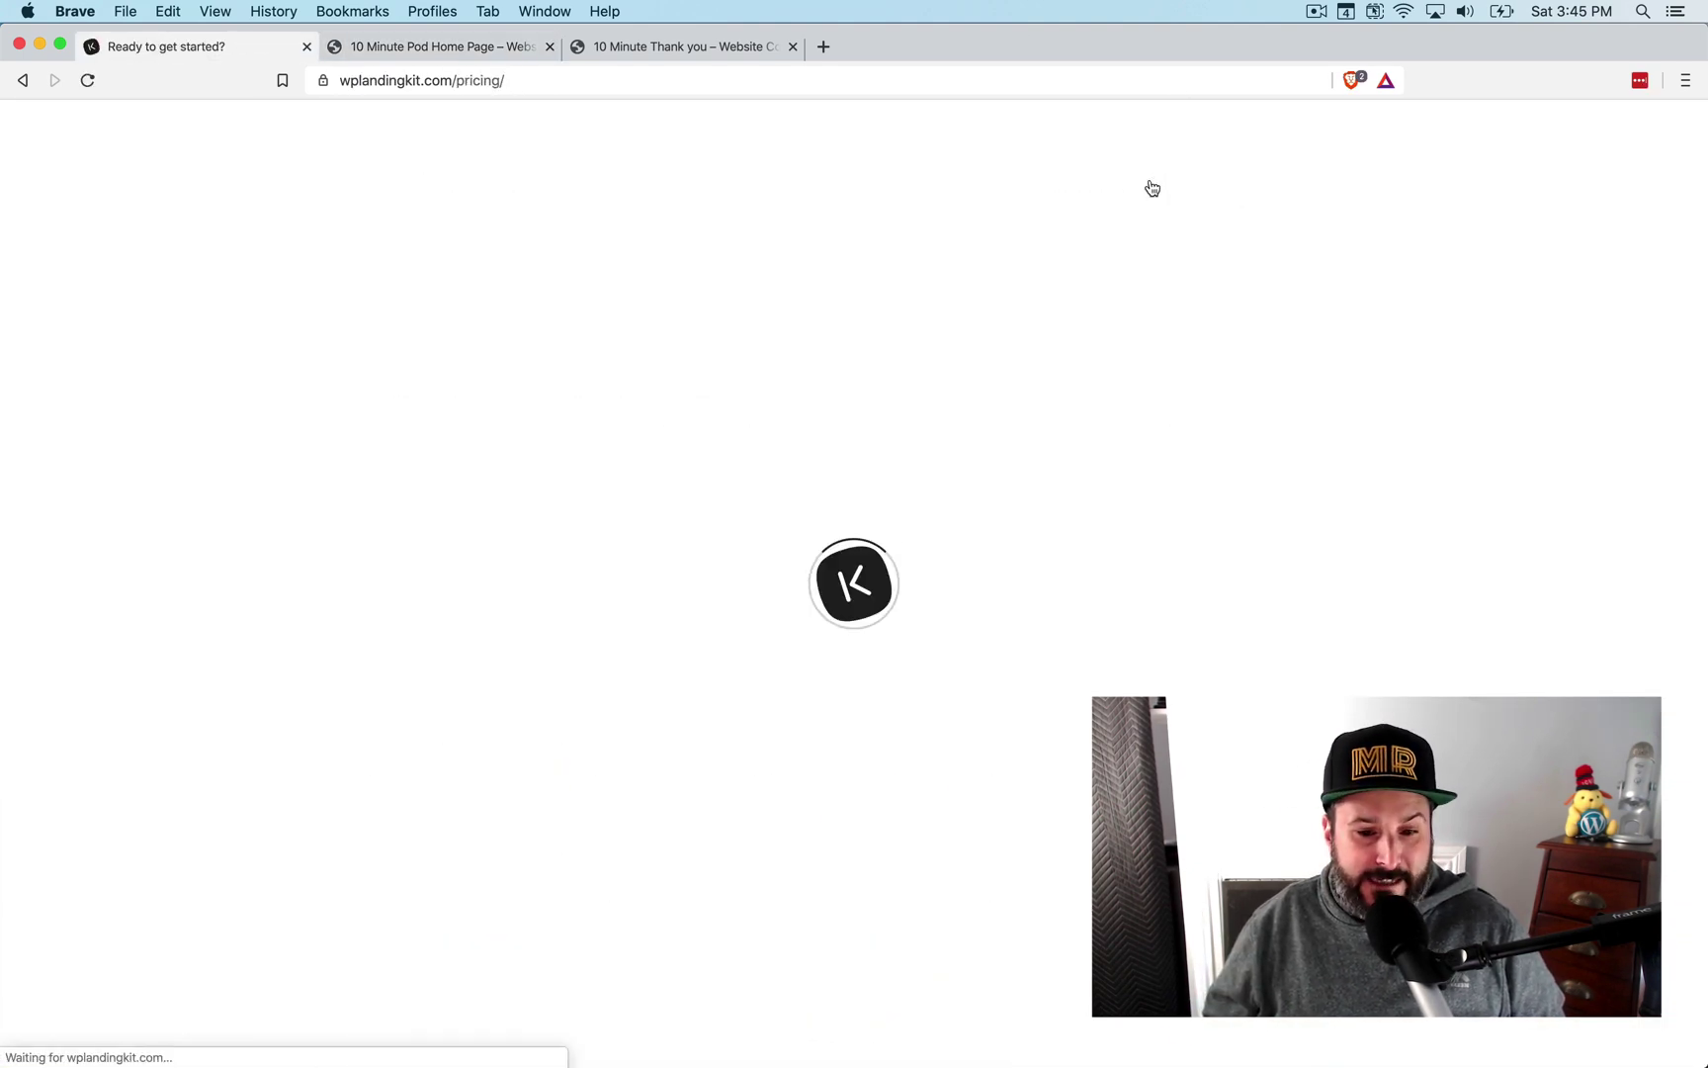
pyautogui.scroll(-1, 845, 406)
pyautogui.scroll(-1, 843, 407)
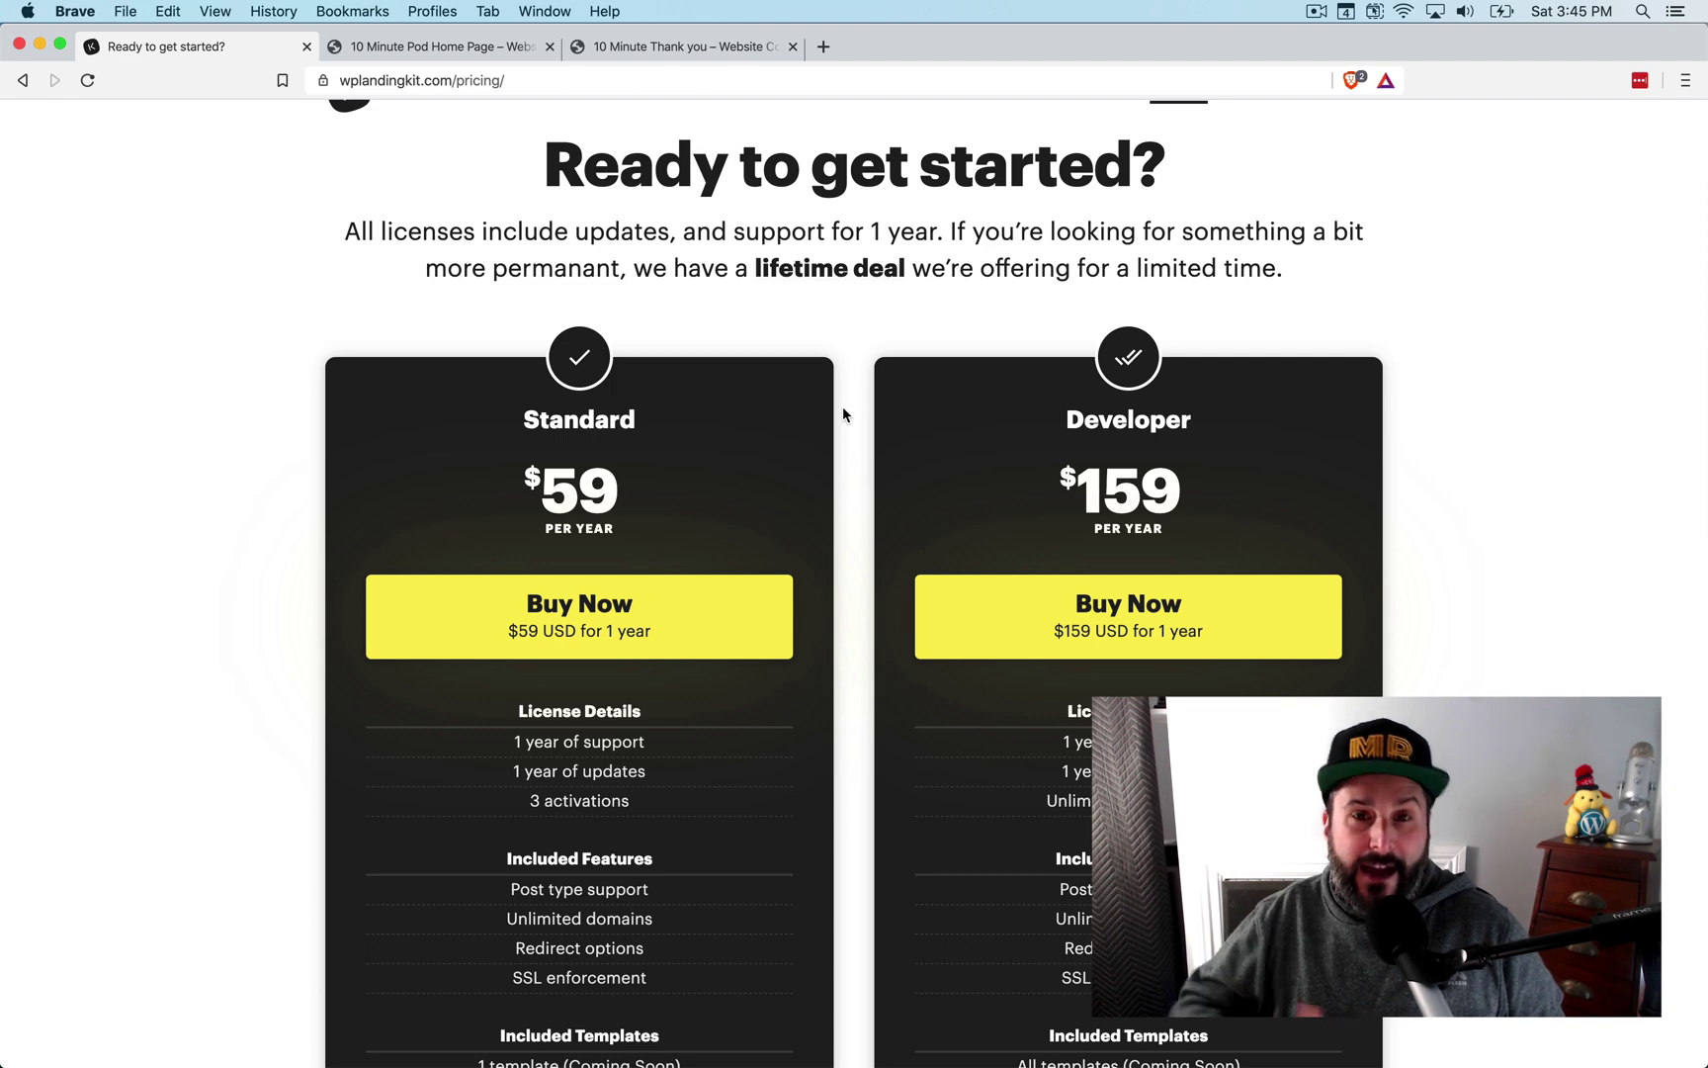
pyautogui.scroll(-5, 843, 408)
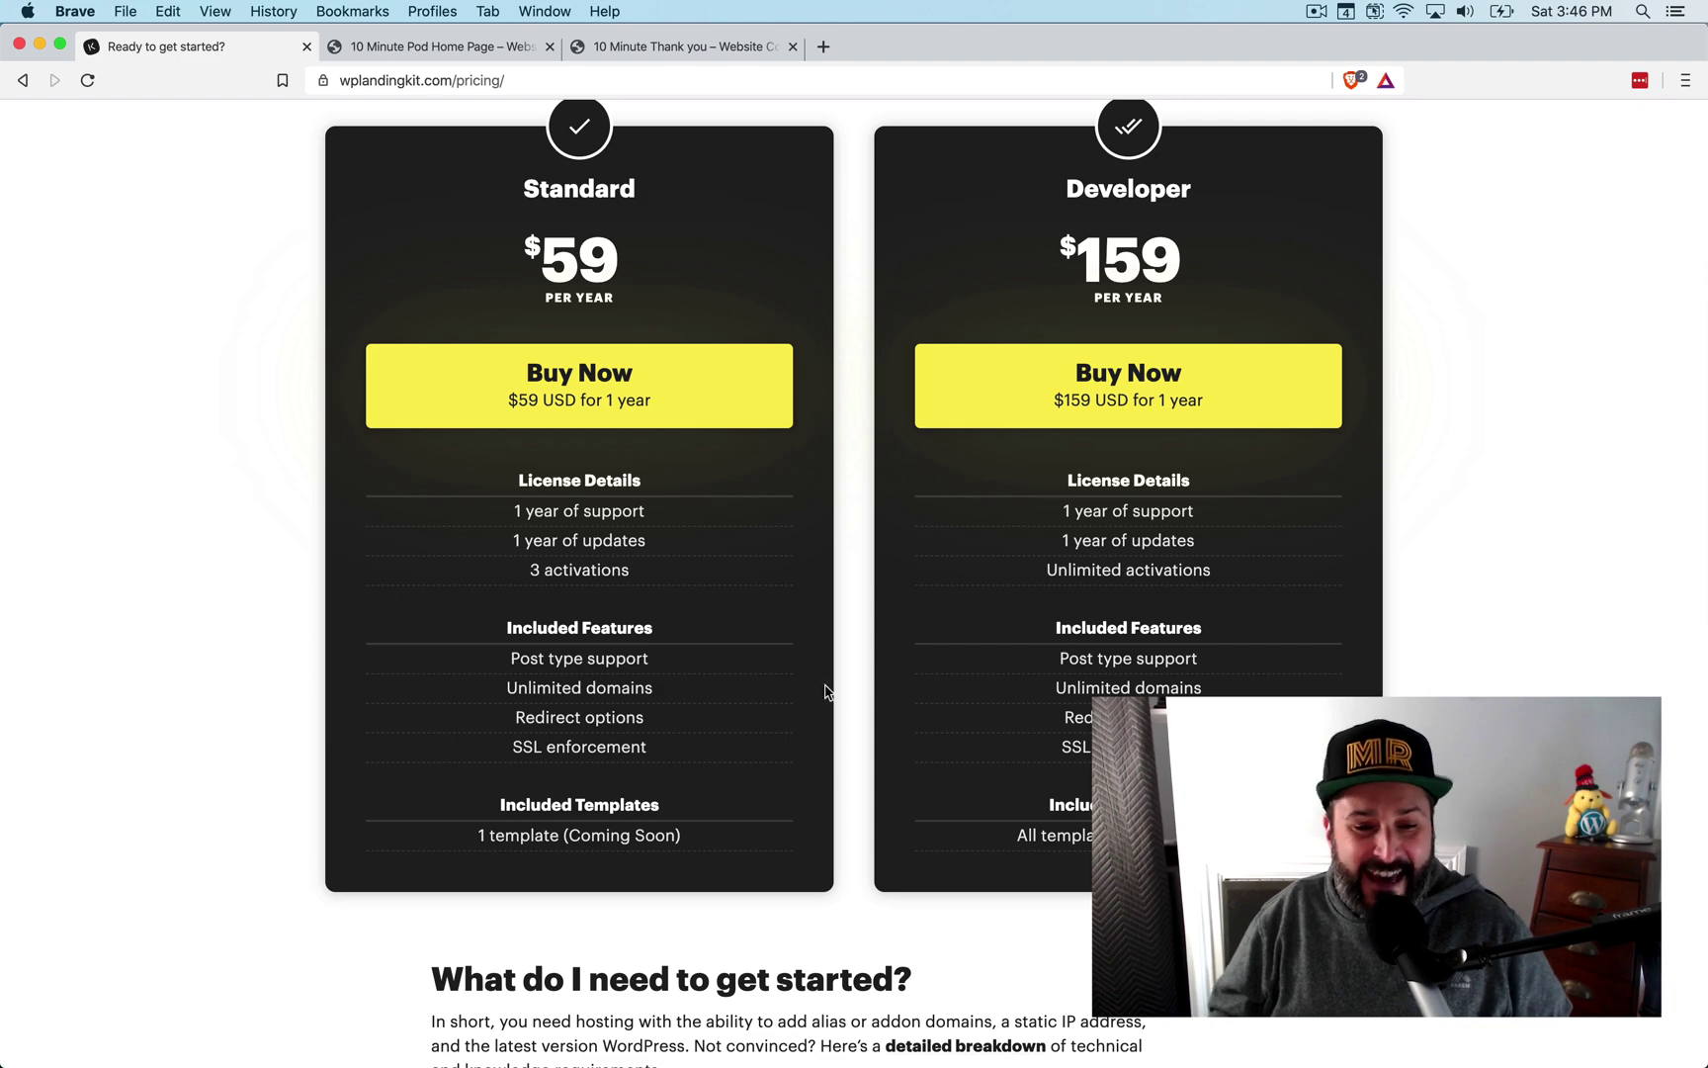
pyautogui.scroll(2, 457, 581)
pyautogui.scroll(5, 457, 582)
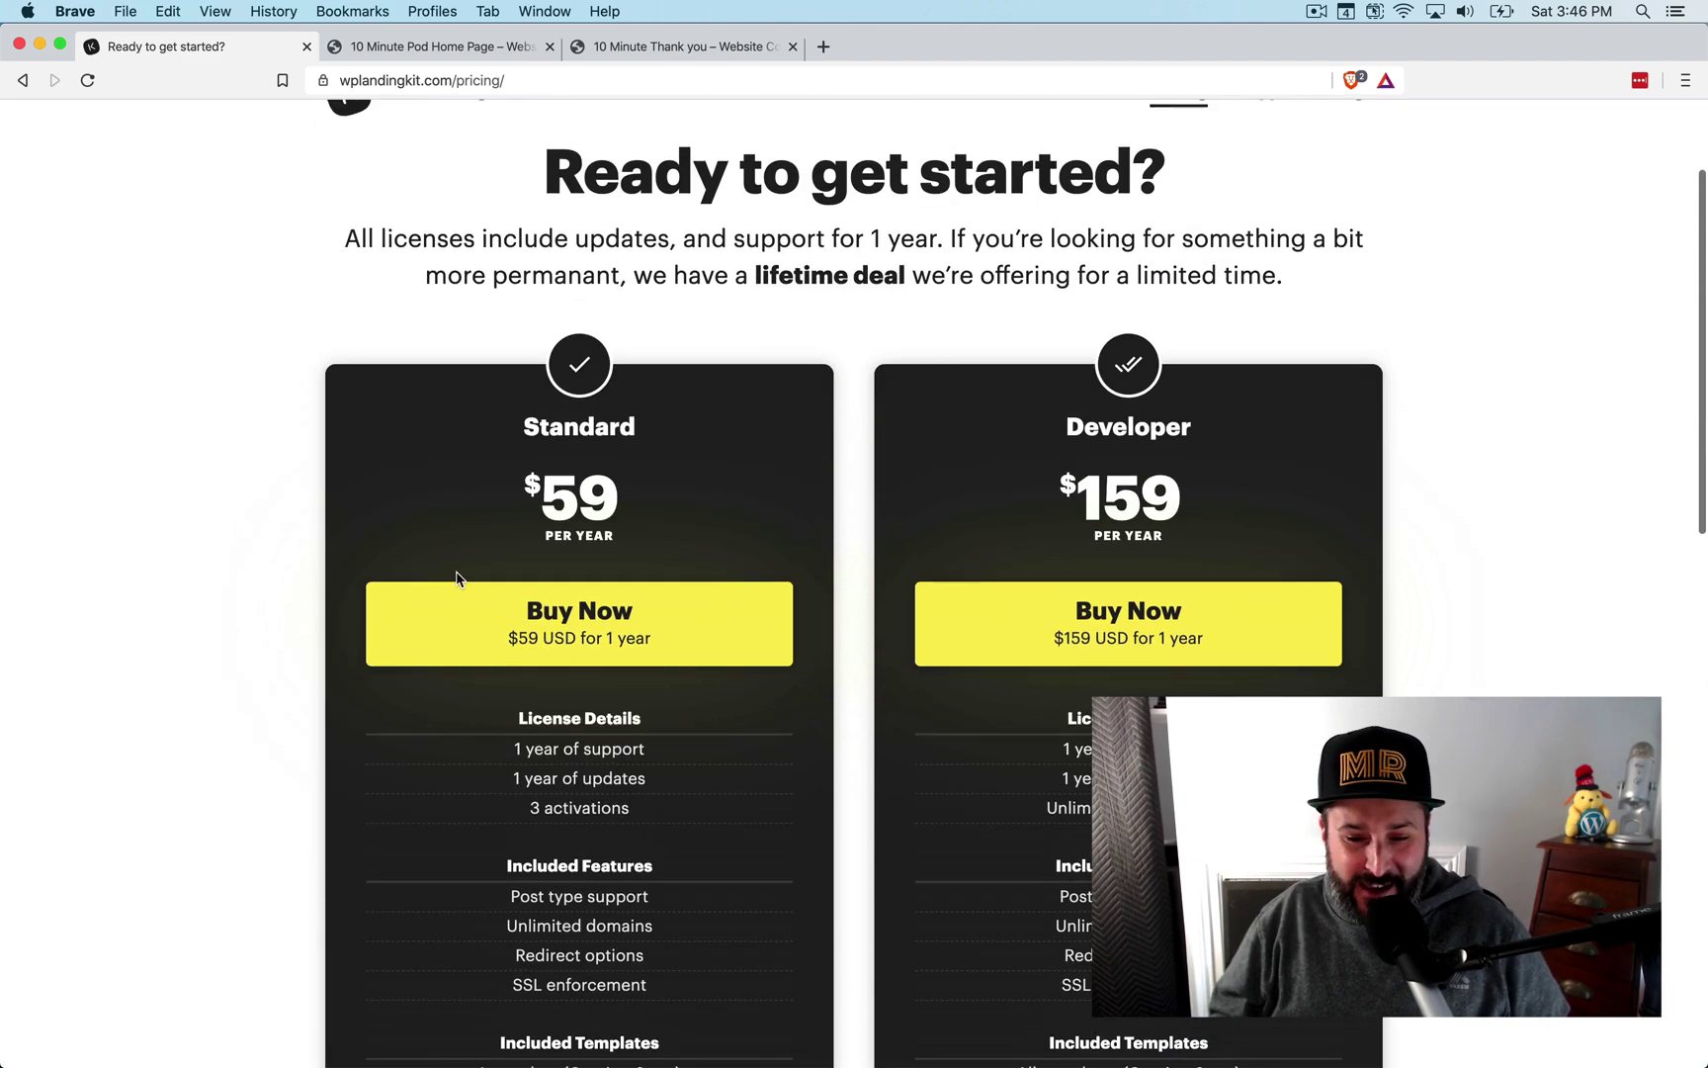
pyautogui.scroll(-10, 554, 708)
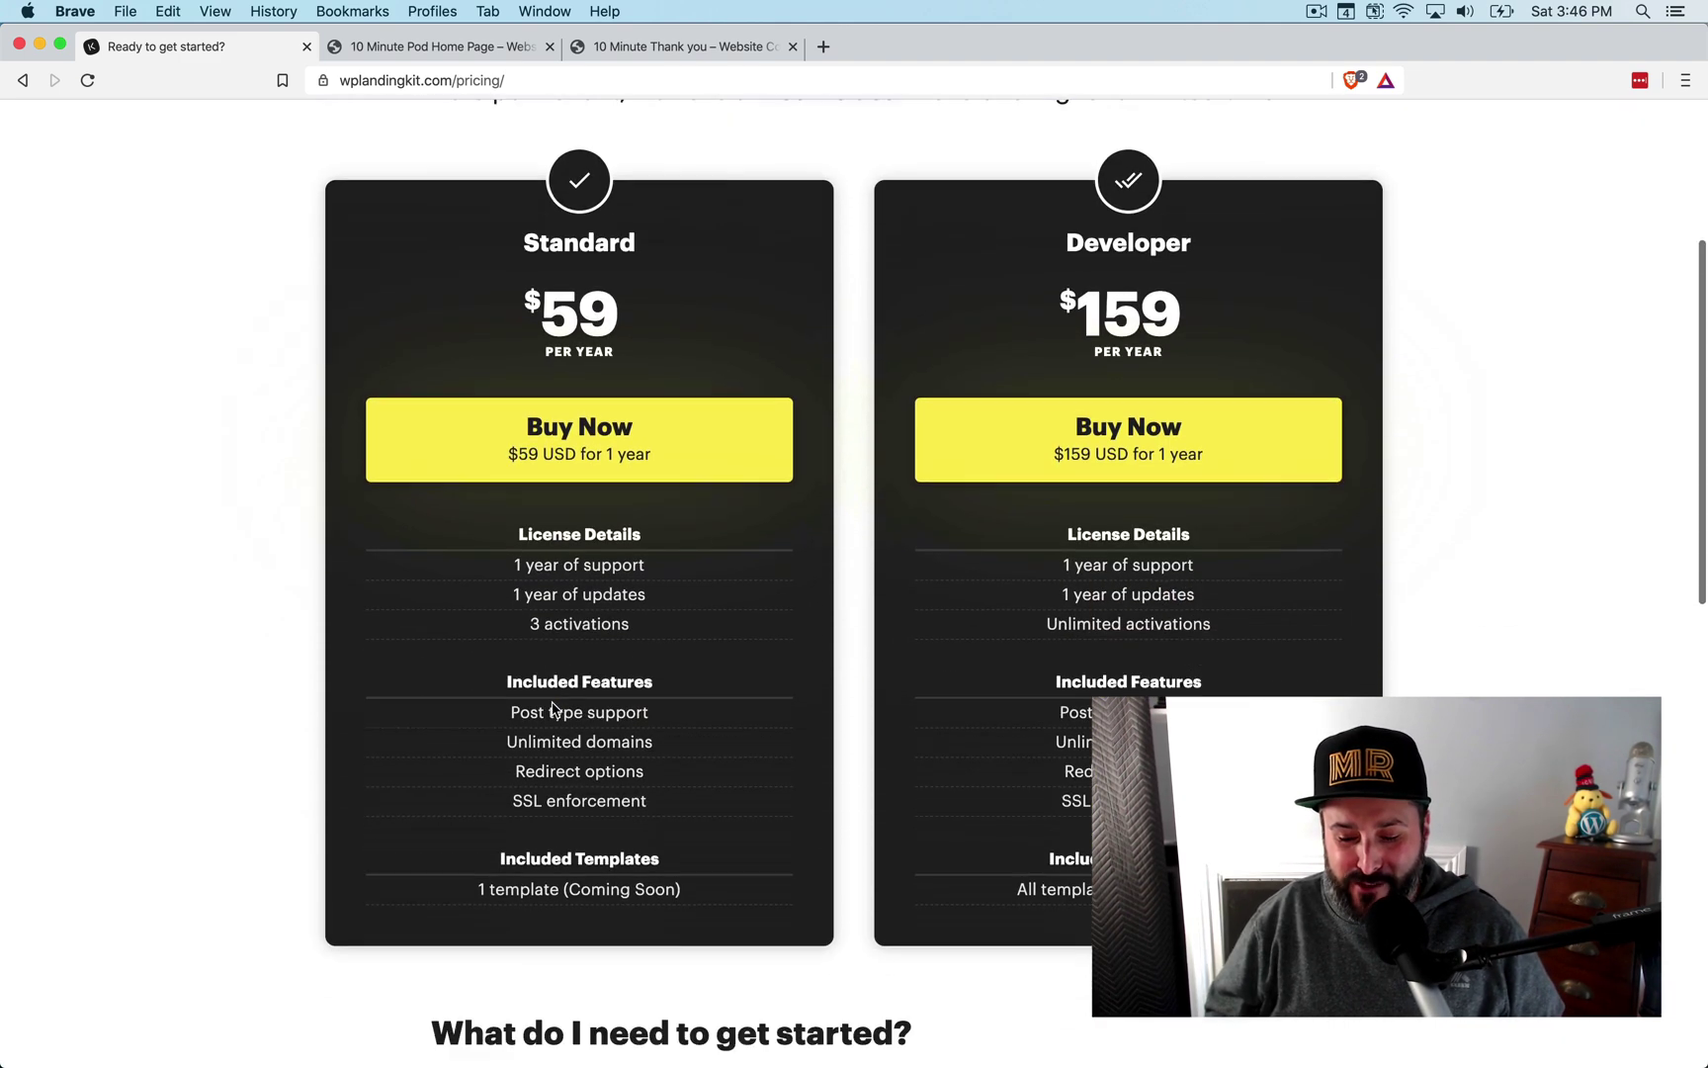
pyautogui.scroll(10, 554, 708)
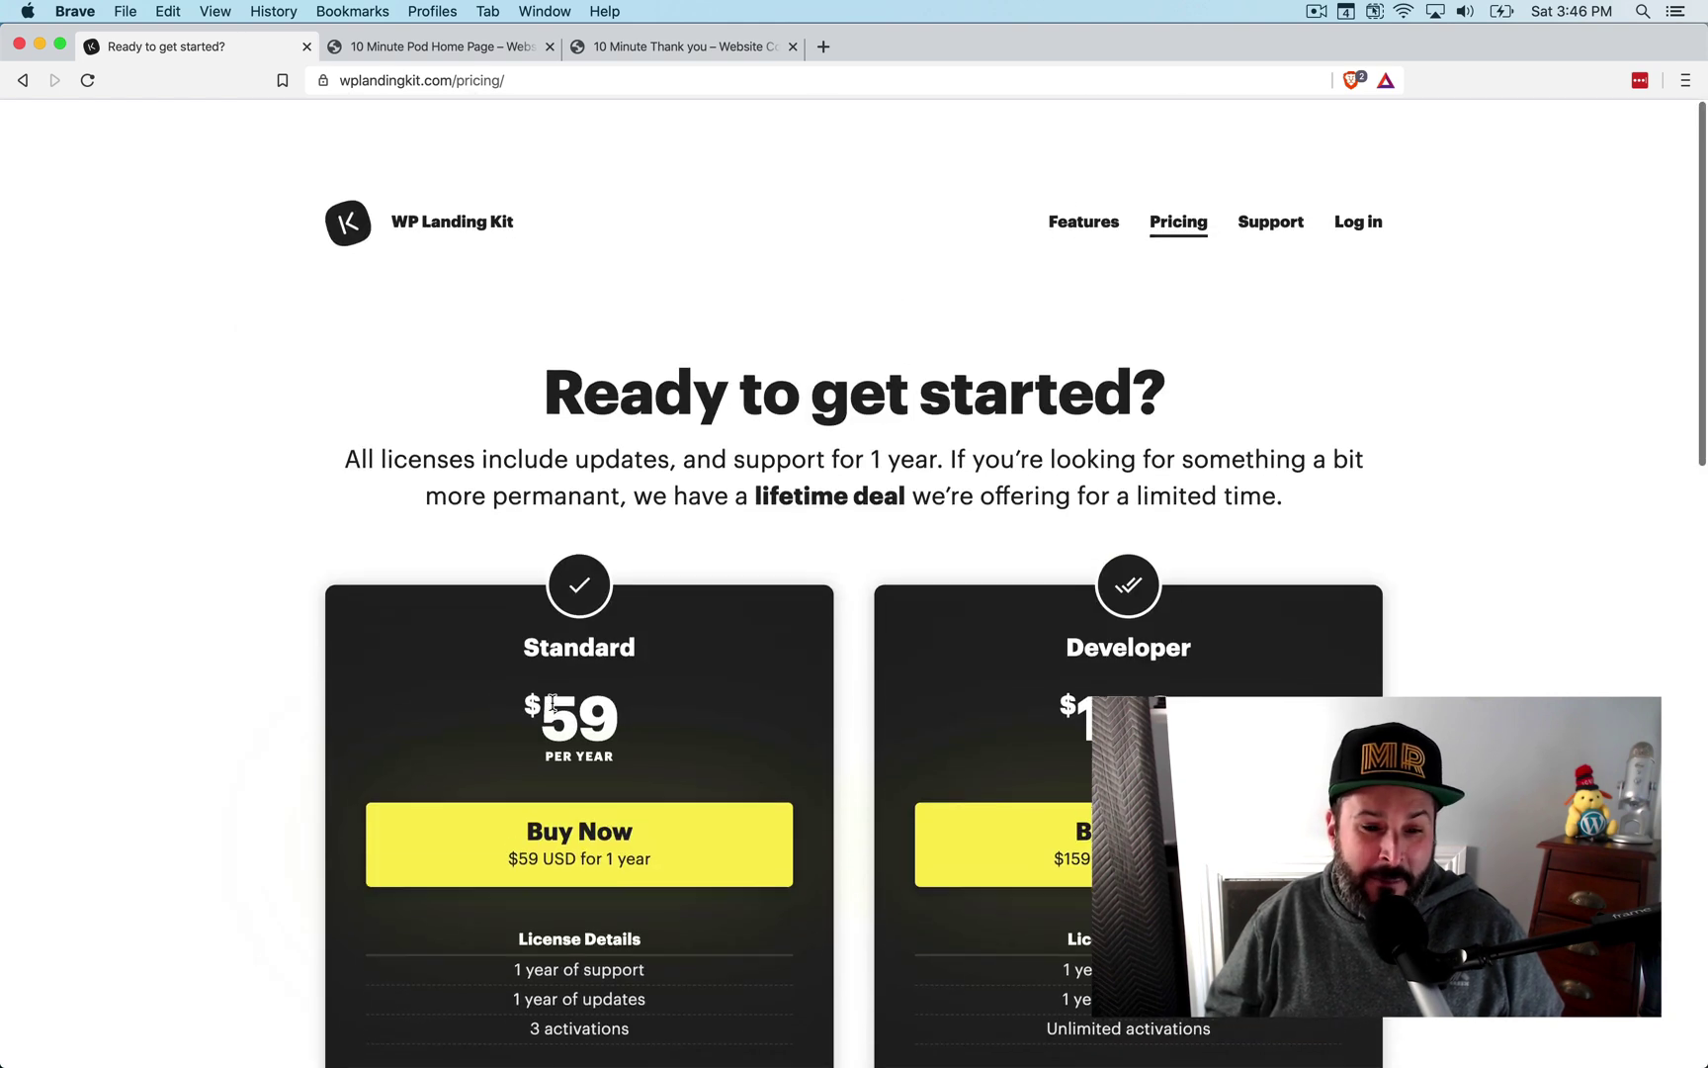